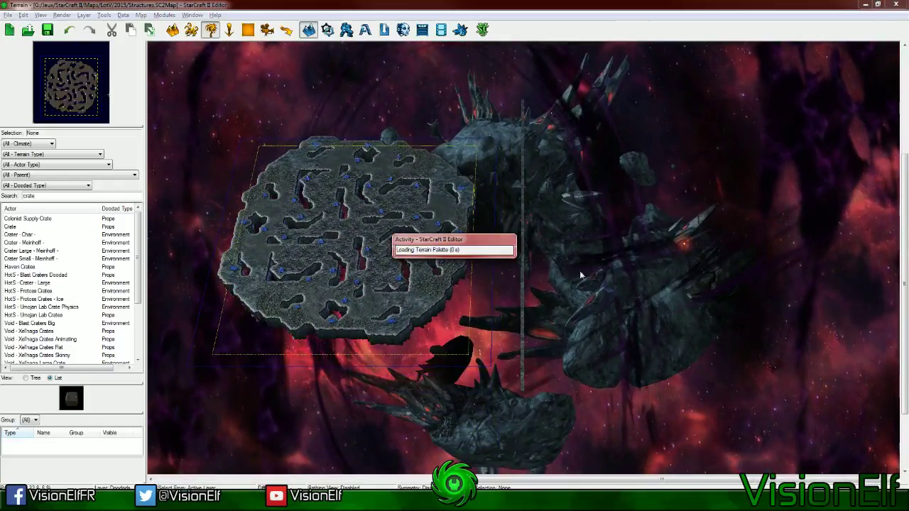
Apply the Same Level Cliff operation with TheVoidCliff0 along the strip at the map's upper edge
{"action": "key", "text": "t"}
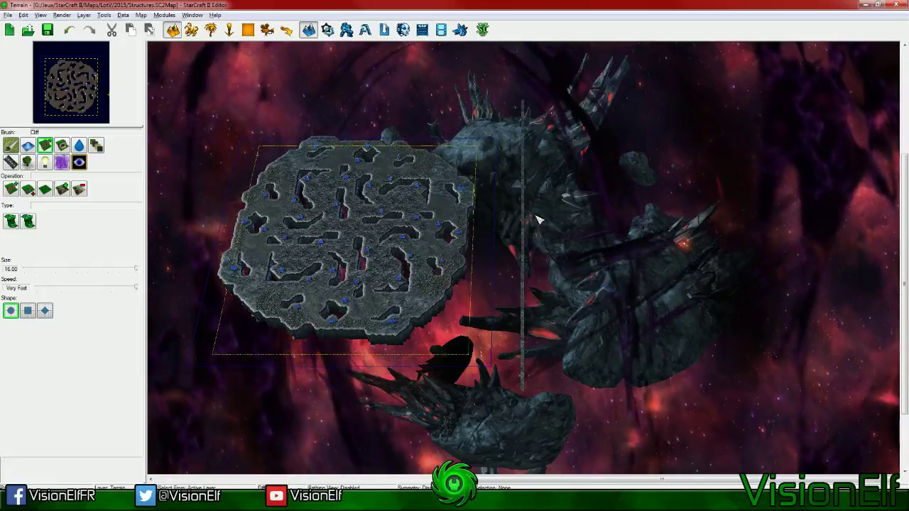
{"action": "middle_click_drag", "start_coordinate": [537, 220], "coordinate": [497, 239]}
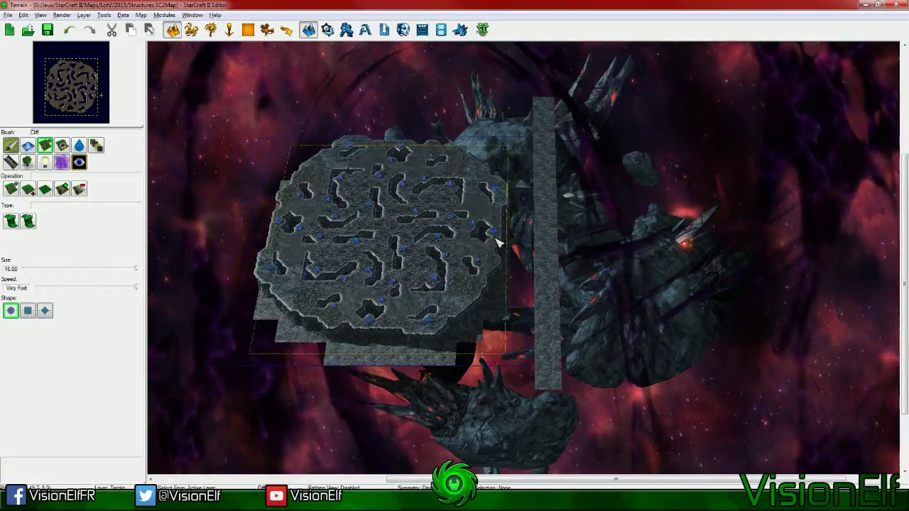
{"action": "mouse_move", "coordinate": [517, 114]}
{"action": "left_mouse_down"}
{"action": "mouse_move", "coordinate": [547, 122]}
{"action": "mouse_move", "coordinate": [455, 108]}
{"action": "mouse_move", "coordinate": [488, 123]}
{"action": "mouse_move", "coordinate": [539, 198]}
{"action": "mouse_move", "coordinate": [542, 234]}
{"action": "mouse_move", "coordinate": [519, 338]}
{"action": "mouse_move", "coordinate": [484, 379]}
{"action": "mouse_move", "coordinate": [411, 392]}
{"action": "mouse_move", "coordinate": [265, 364]}
{"action": "mouse_move", "coordinate": [218, 313]}
{"action": "mouse_move", "coordinate": [241, 186]}
{"action": "mouse_move", "coordinate": [266, 132]}
{"action": "mouse_move", "coordinate": [356, 107]}
{"action": "left_mouse_up"}
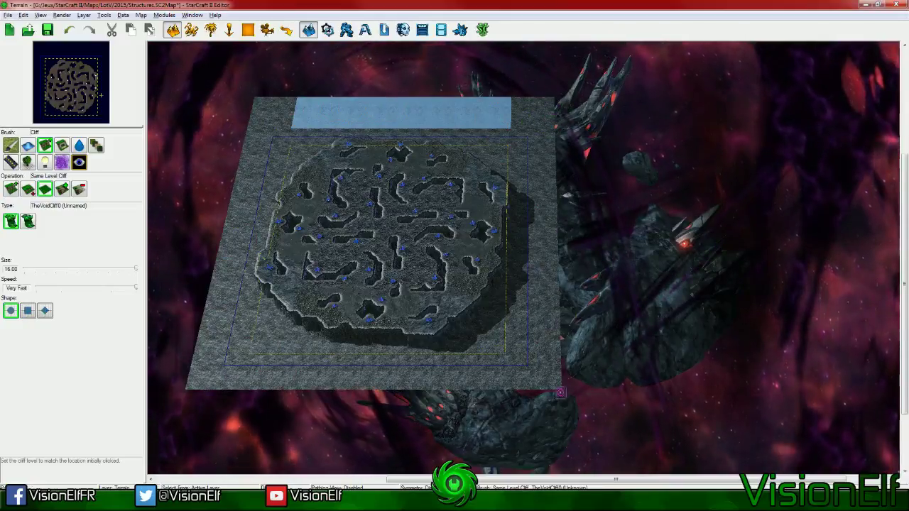
Apply texture set 1 - TheVoid over the IceWorld strip along the map's upper edge
{"action": "left_click", "coordinate": [95, 145]}
{"action": "left_click", "coordinate": [24, 238]}
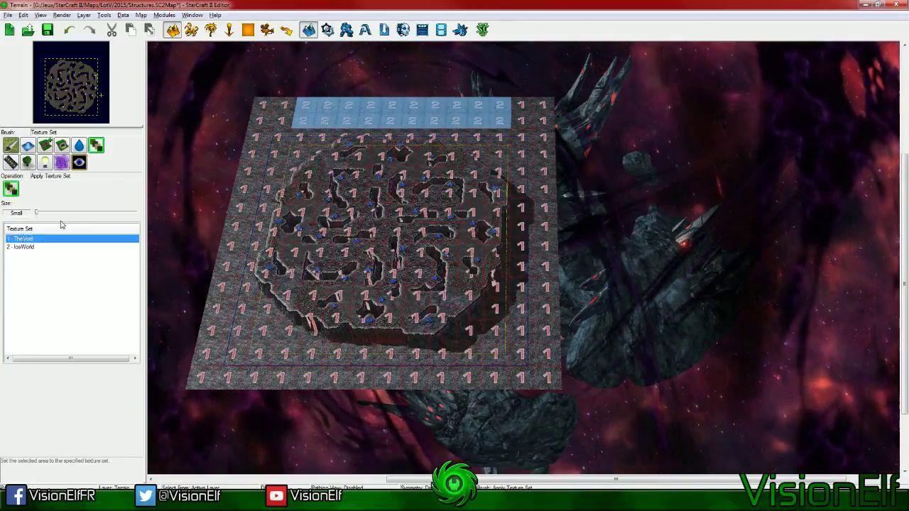
{"action": "mouse_move", "coordinate": [341, 114]}
{"action": "left_mouse_down"}
{"action": "mouse_move", "coordinate": [510, 125]}
{"action": "mouse_move", "coordinate": [502, 110]}
{"action": "mouse_move", "coordinate": [321, 106]}
{"action": "mouse_move", "coordinate": [252, 130]}
{"action": "left_mouse_up"}
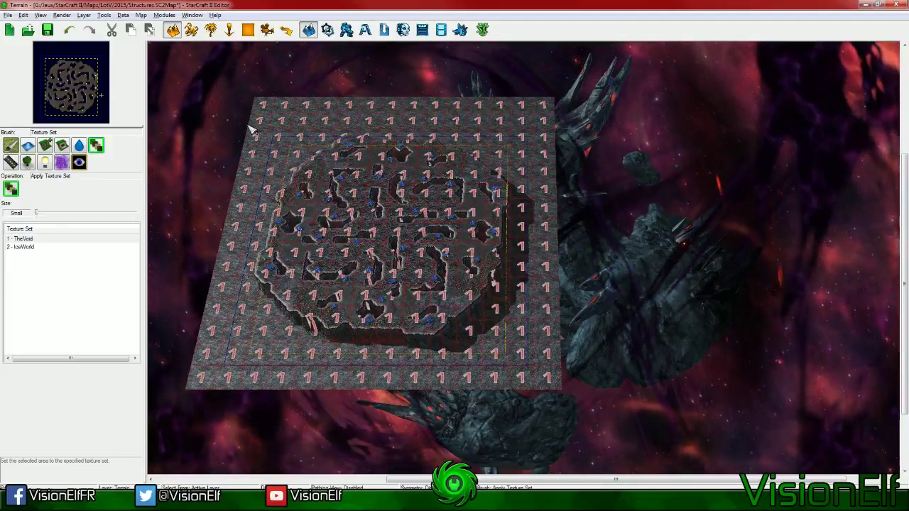
Switch back to the Texture brush and save the Structures map
{"action": "left_click", "coordinate": [27, 145]}
{"action": "left_click", "coordinate": [10, 145]}
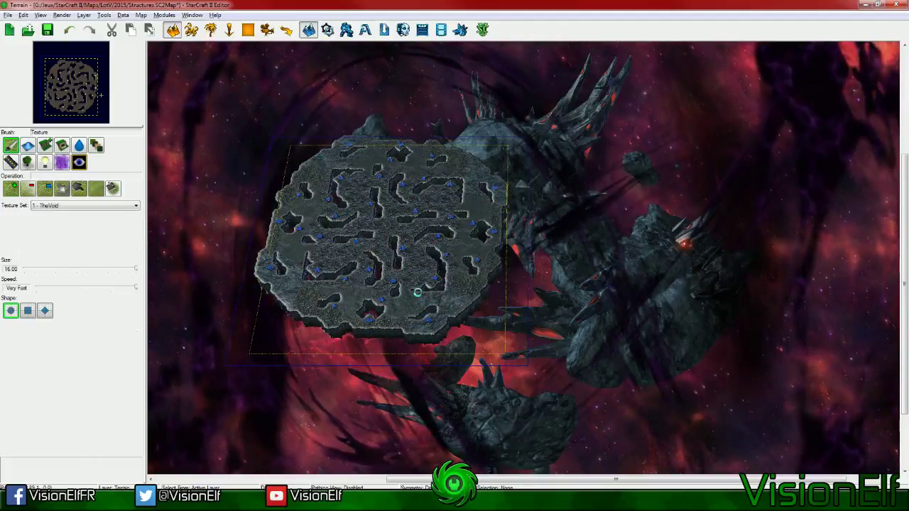
{"action": "scroll", "coordinate": [500, 270], "scroll_direction": "up", "scroll_amount": 5}
{"action": "scroll", "coordinate": [500, 270], "scroll_direction": "up", "scroll_amount": 6}
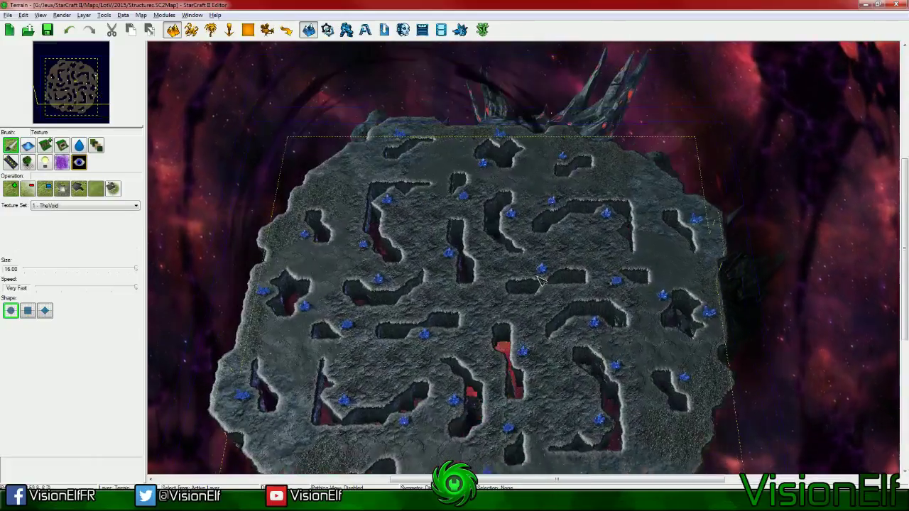
{"action": "scroll", "coordinate": [512, 259], "scroll_direction": "up", "scroll_amount": 5}
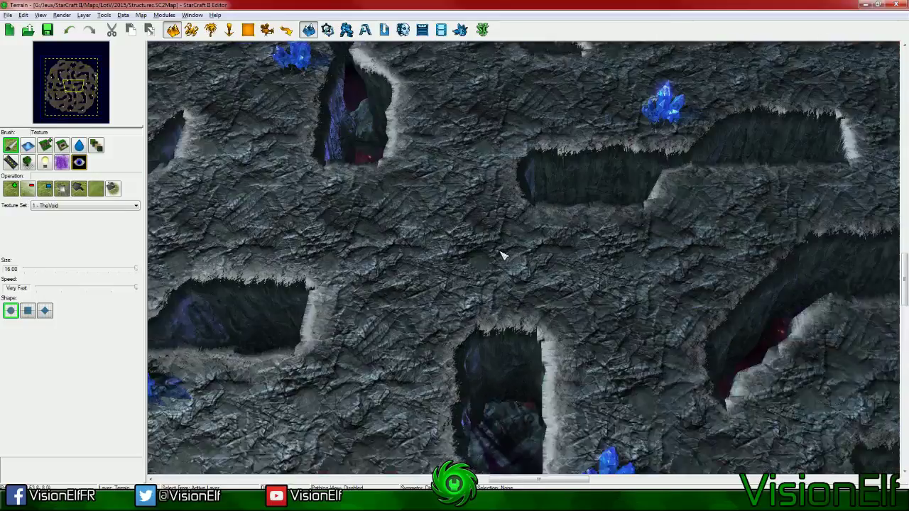
{"action": "scroll", "coordinate": [500, 262], "scroll_direction": "up", "scroll_amount": 2}
{"action": "scroll", "coordinate": [525, 269], "scroll_direction": "up", "scroll_amount": 2}
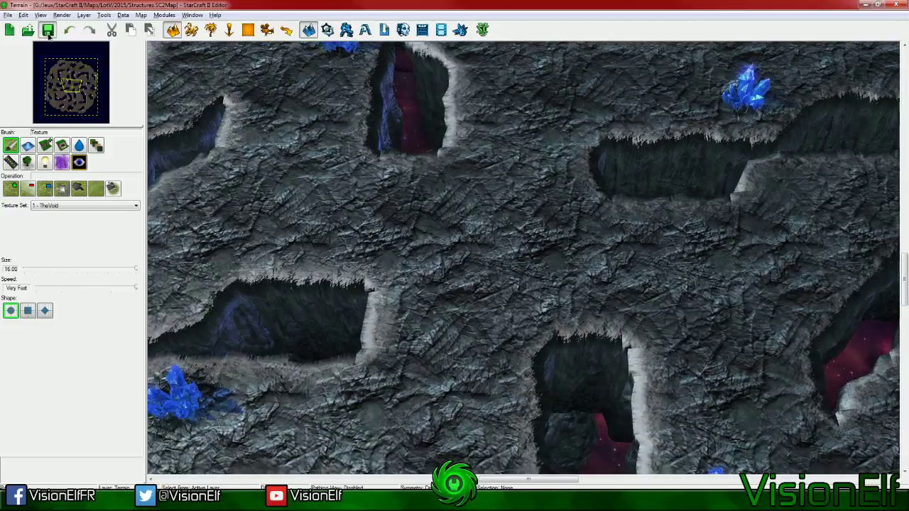
{"action": "left_click", "coordinate": [49, 33]}
{"action": "left_click_drag", "start_coordinate": [383, 200], "coordinate": [460, 209]}
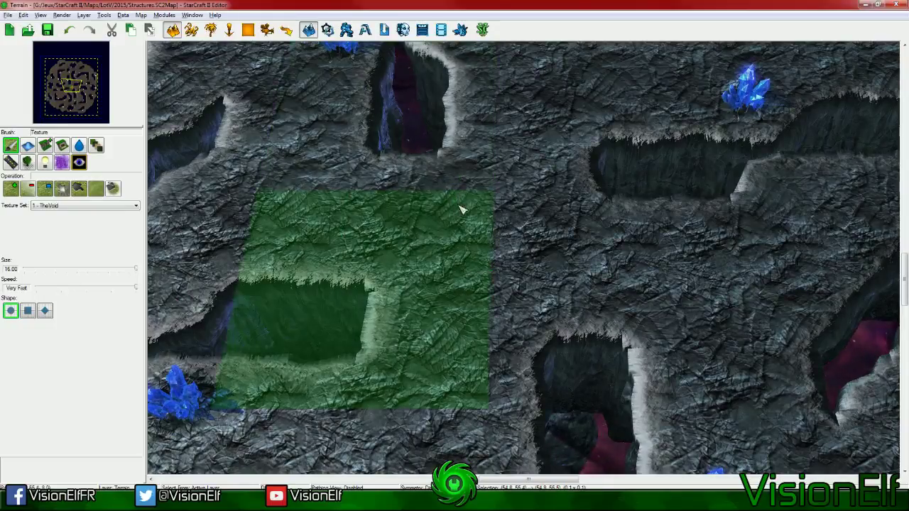
{"action": "left_click", "coordinate": [461, 207]}
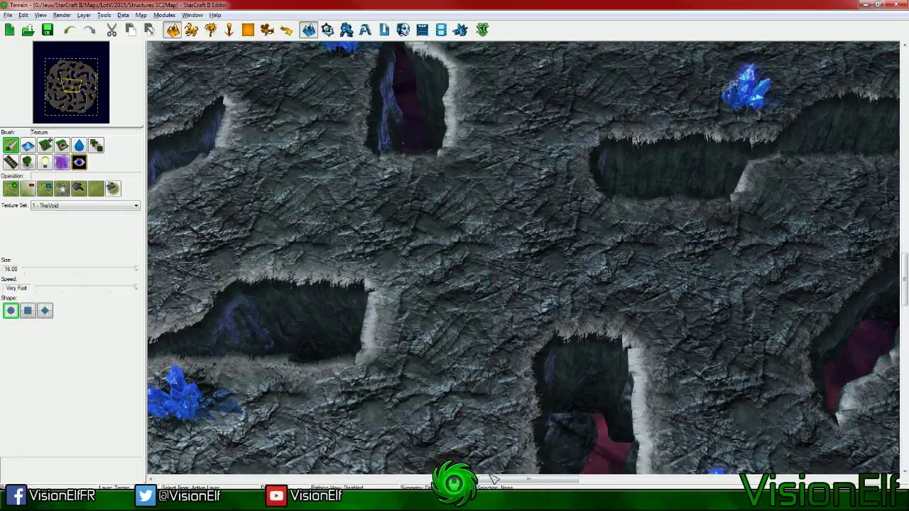
Open the map's Data editor and show the game data's Units tab in place of the Buttons tab
{"action": "key", "text": "F7"}
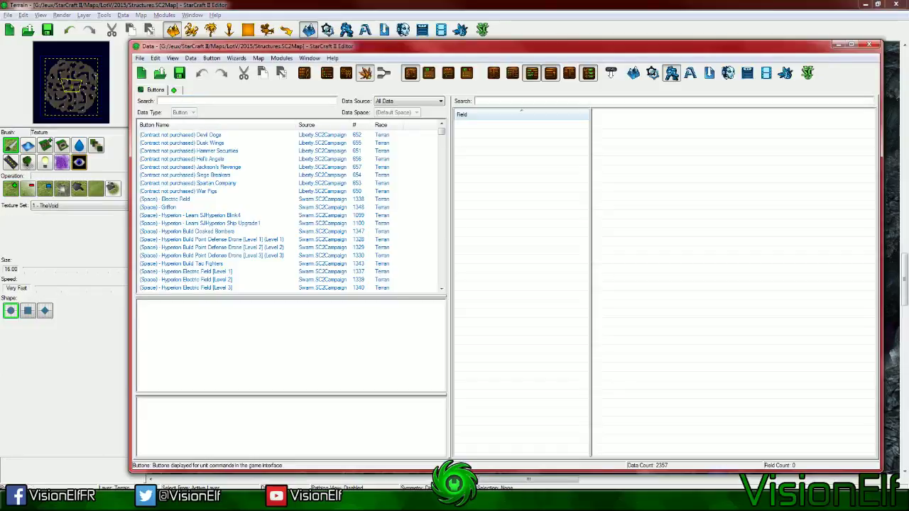
{"action": "left_click", "coordinate": [384, 101]}
{"action": "left_click", "coordinate": [387, 113]}
{"action": "key", "text": "Tab"}
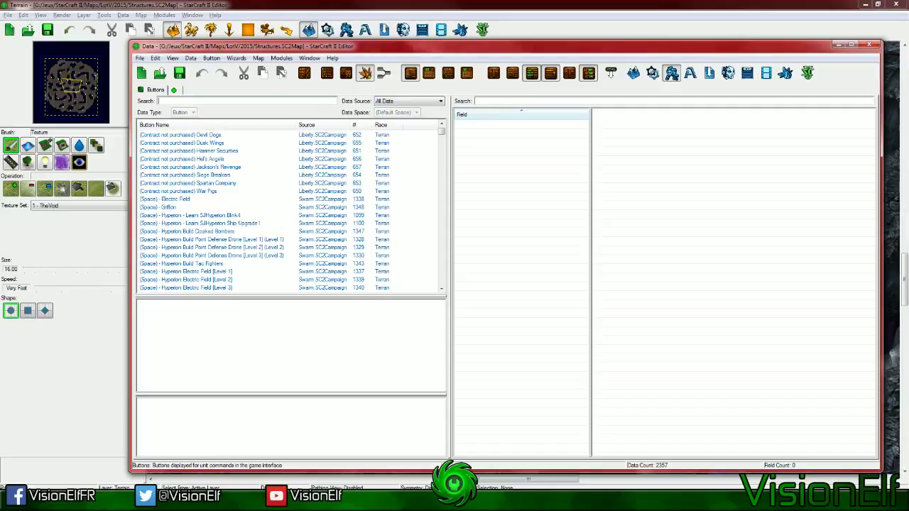
{"action": "left_click", "coordinate": [387, 102]}
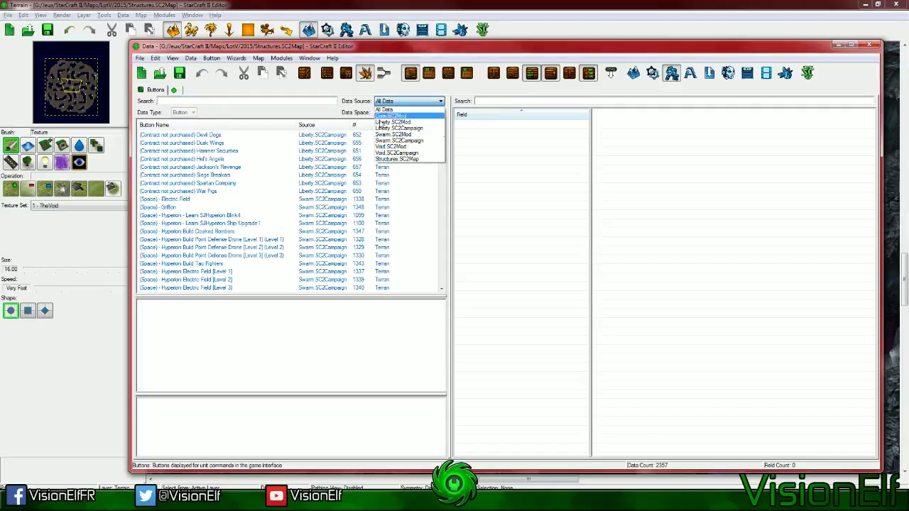
{"action": "key", "text": "Escape"}
{"action": "right_click", "coordinate": [171, 94]}
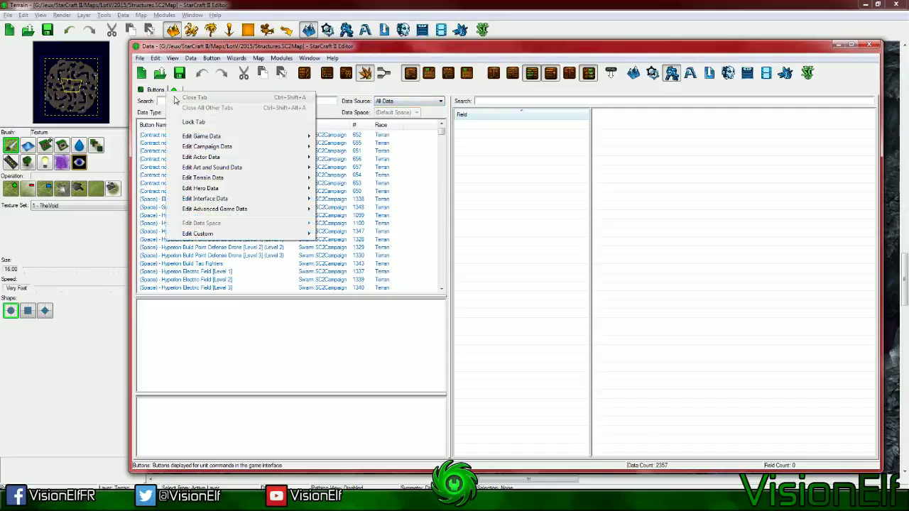
{"action": "right_click", "coordinate": [180, 88]}
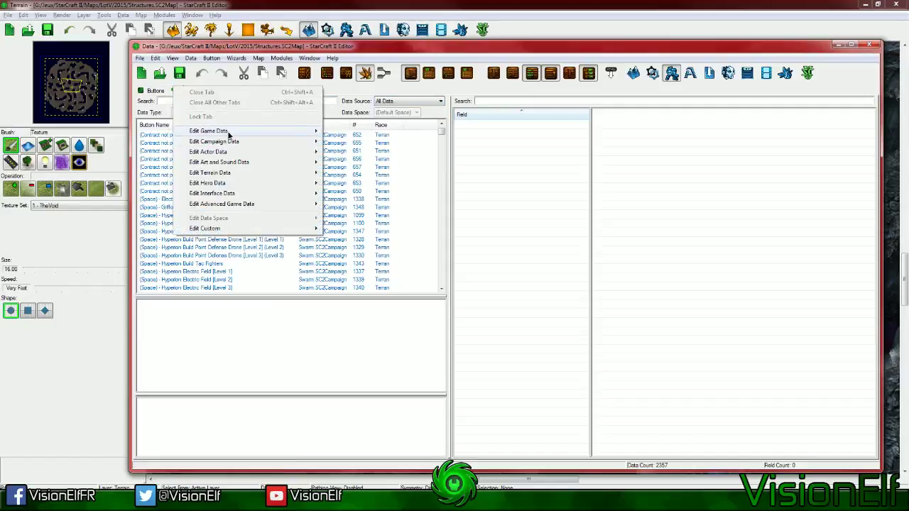
{"action": "mouse_move", "coordinate": [213, 131]}
{"action": "left_click", "coordinate": [347, 224]}
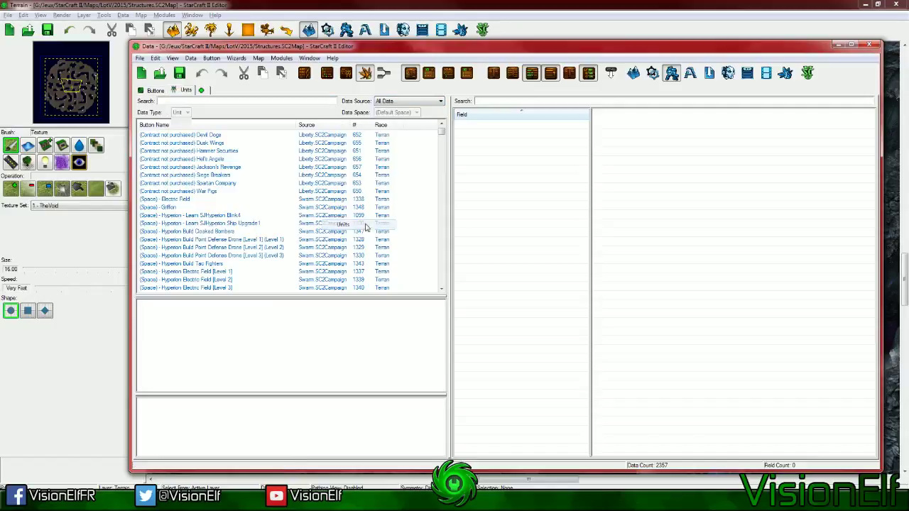
{"action": "middle_click", "coordinate": [150, 91]}
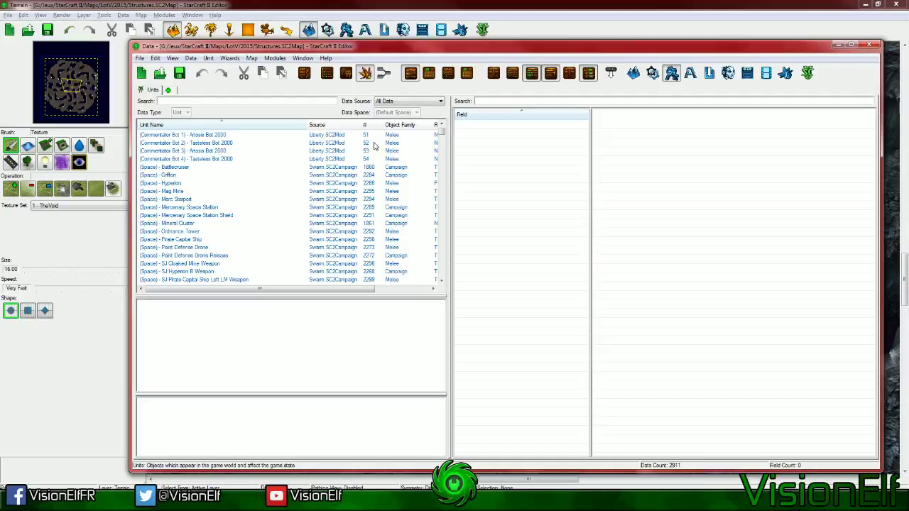
Switch to map_gameplay.txt in Sublime Text, save it and review the notes on roles, defence and attack
{"action": "key", "text": "alt+Tab"}
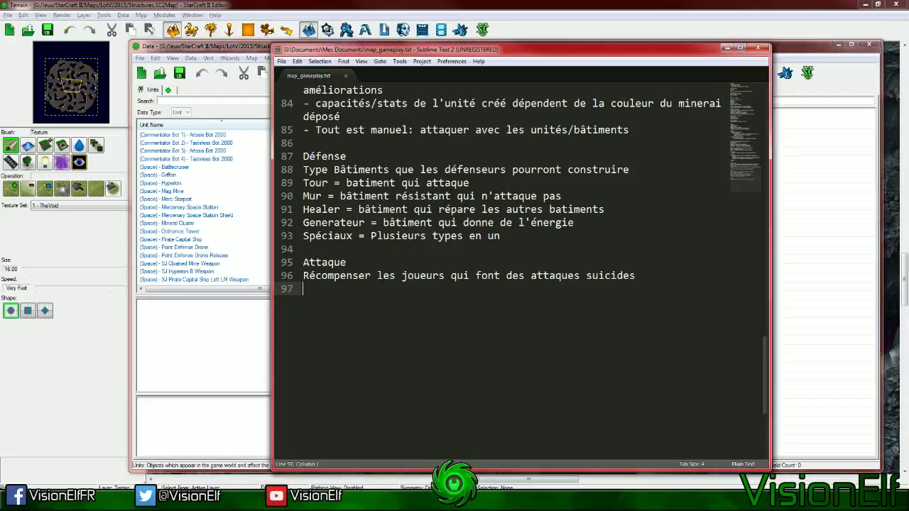
{"action": "key", "text": "ctrl+s"}
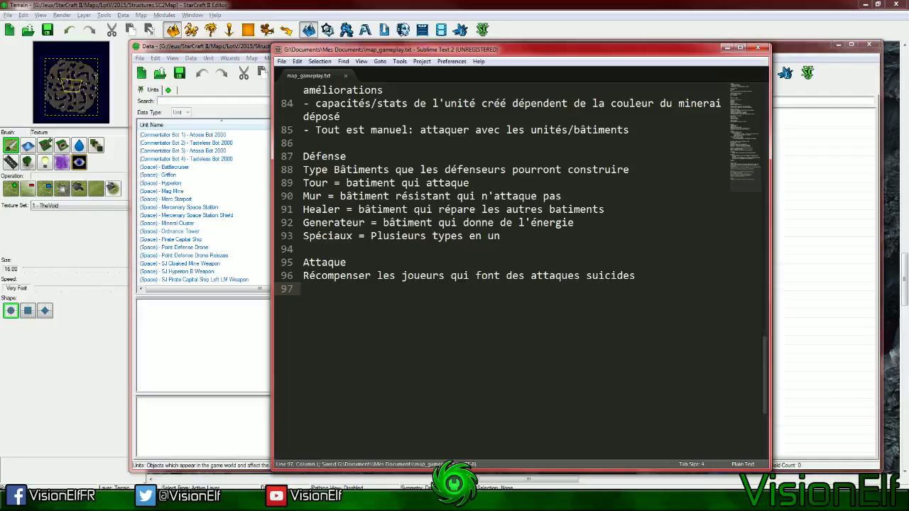
{"action": "scroll", "coordinate": [522, 270], "scroll_direction": "up", "scroll_amount": 7}
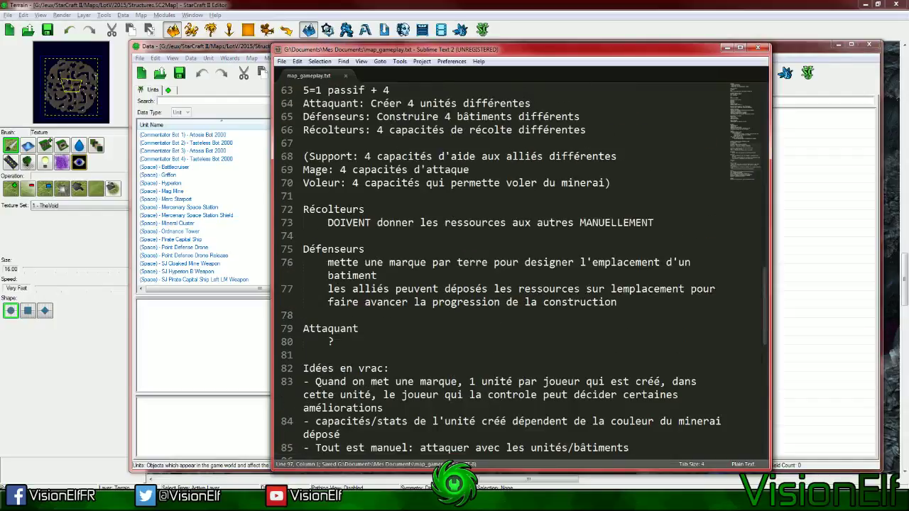
{"action": "scroll", "coordinate": [522, 270], "scroll_direction": "up", "scroll_amount": 4}
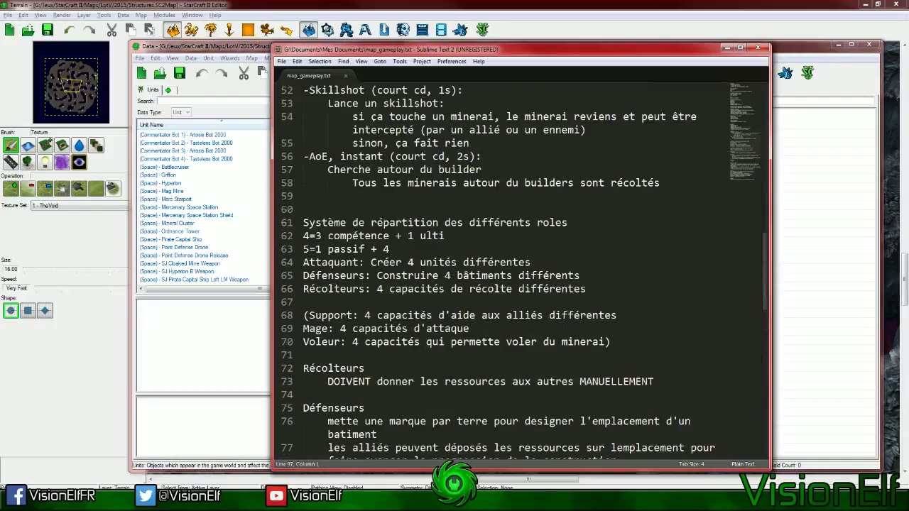
{"action": "scroll", "coordinate": [521, 269], "scroll_direction": "up", "scroll_amount": 6}
{"action": "scroll", "coordinate": [522, 270], "scroll_direction": "down", "scroll_amount": 13}
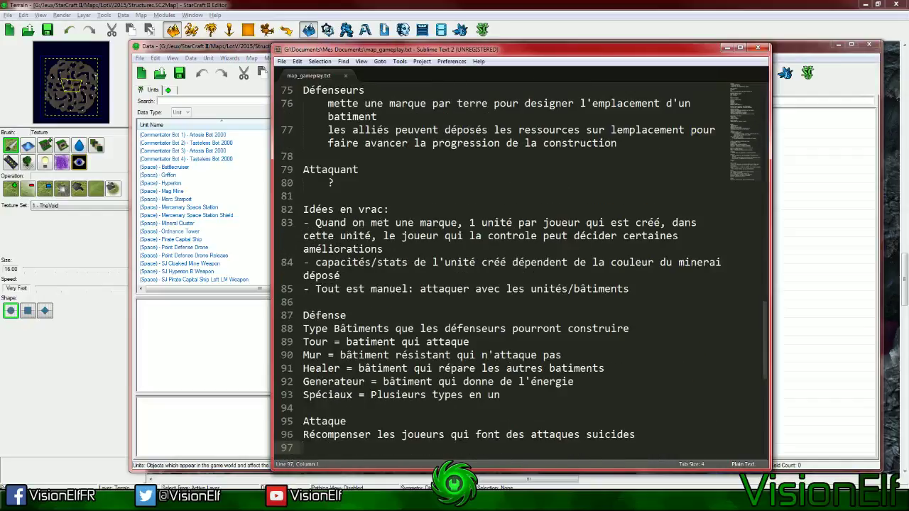
Add a new section at the end of the notes with the headings "Grosse idée:" and "Play/Counter-play:"
{"action": "scroll", "coordinate": [521, 269], "scroll_direction": "down", "scroll_amount": 7}
{"action": "key", "text": "Return"}
{"action": "key", "text": "Return"}
{"action": "type", "text": "Gor"}
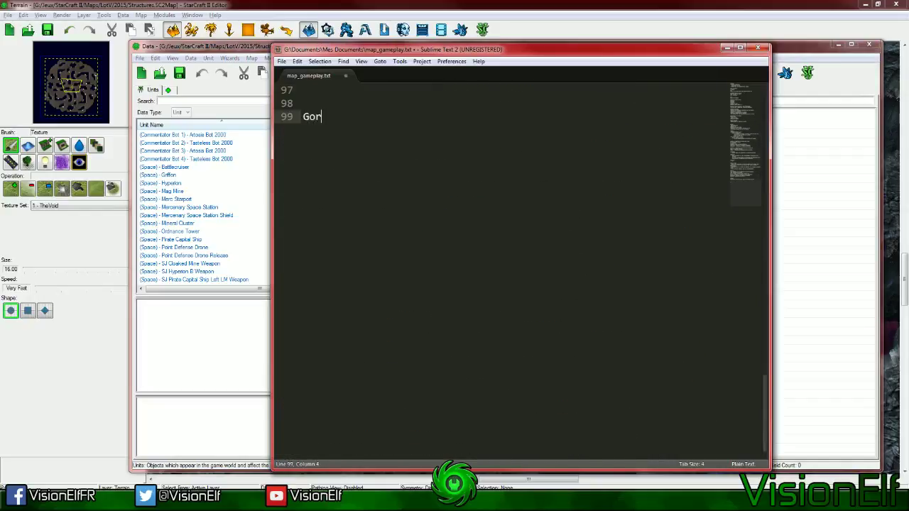
{"action": "key", "text": "BackSpace"}
{"action": "key", "text": "BackSpace"}
{"action": "type", "text": "rosse idée:"}
{"action": "key", "text": "Return"}
{"action": "type", "text": "P"}
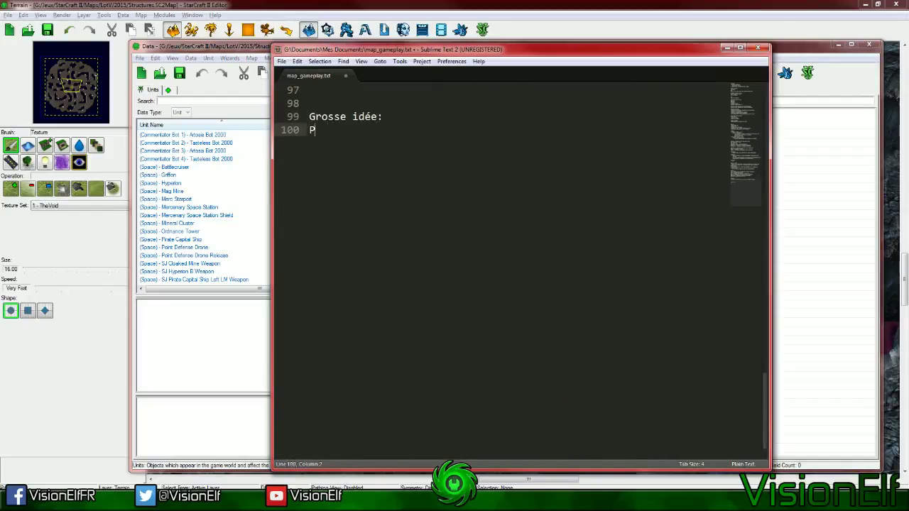
{"action": "type", "text": "lay/Counter-play:"}
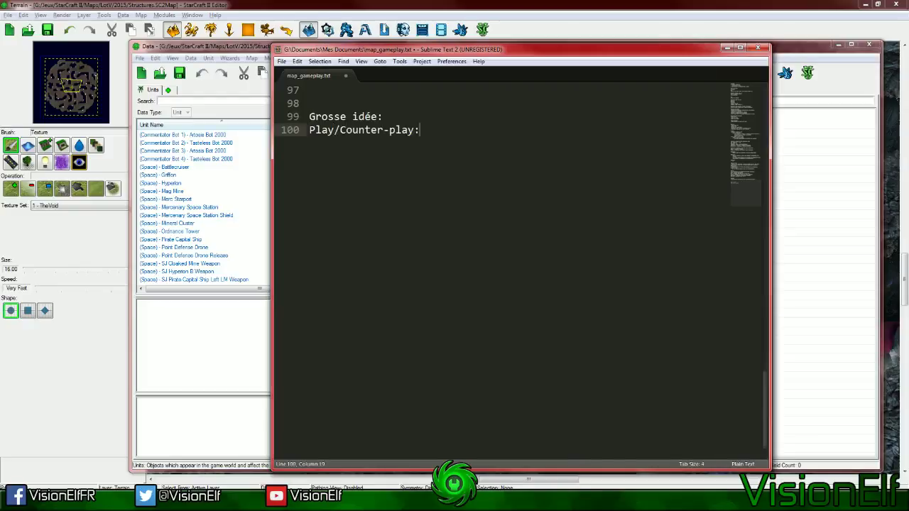
Add the indented line "Les Attaquants ont accès au A+Click" under the Play/Counter-play heading
{"action": "key", "text": "Return"}
{"action": "key", "text": "Tab"}
{"action": "type", "text": "Les Atta"}
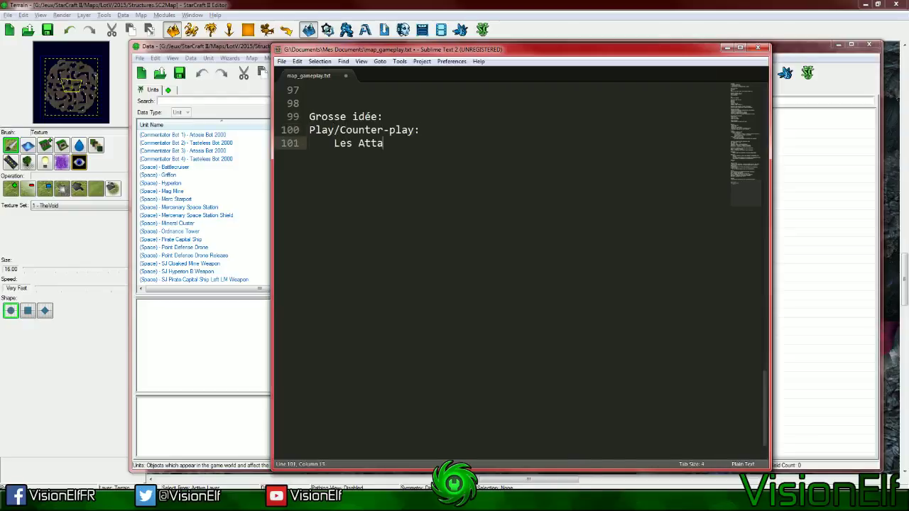
{"action": "type", "text": "quants ont accès au"}
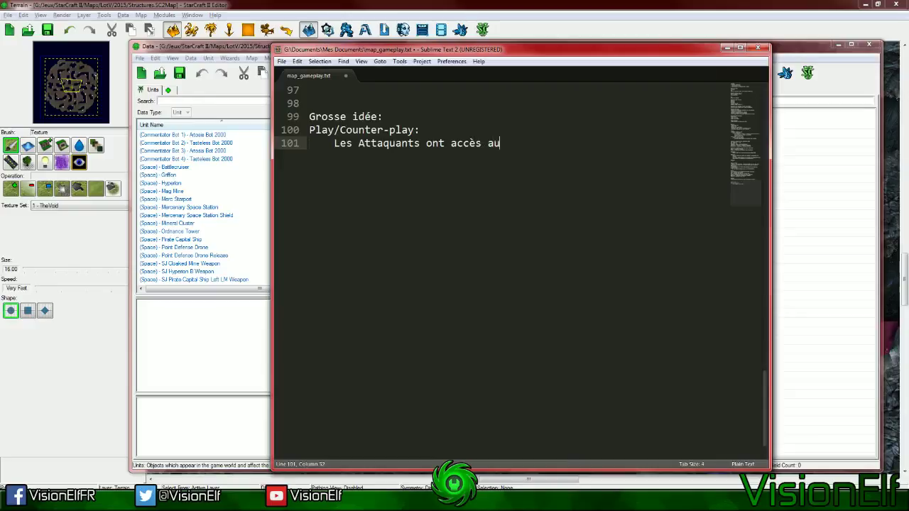
{"action": "type", "text": " A+Click"}
{"action": "key", "text": "Return"}
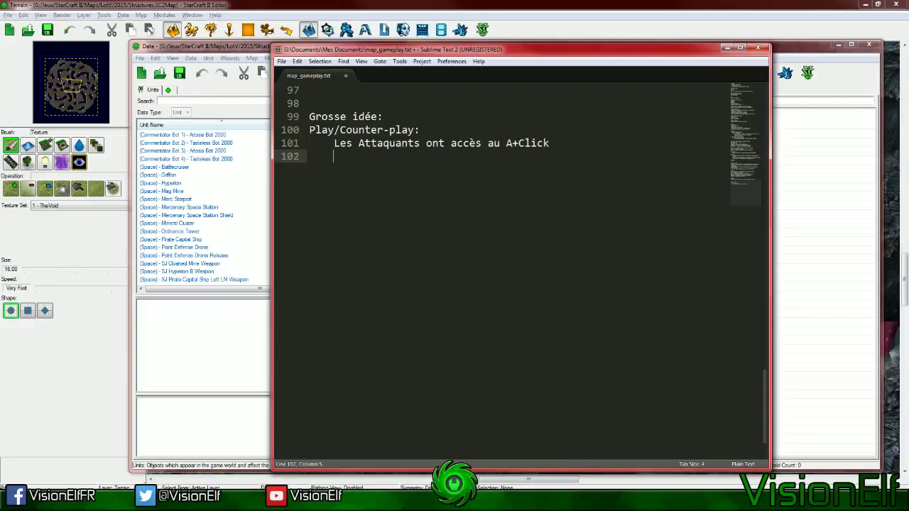
Add the line "Les défenseurs doivent viser manuellement" below the attackers' line and save the notes
{"action": "type", "text": "Les défenseurs "}
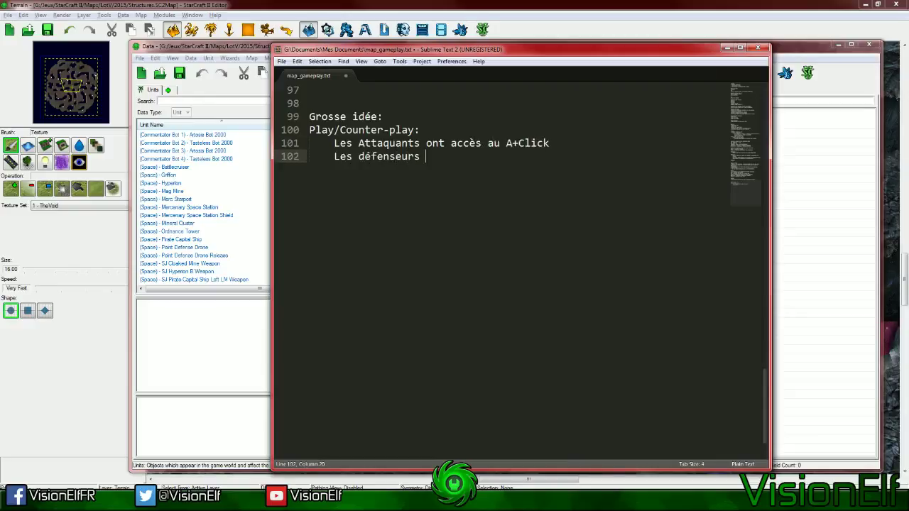
{"action": "type", "text": "doivent viser "}
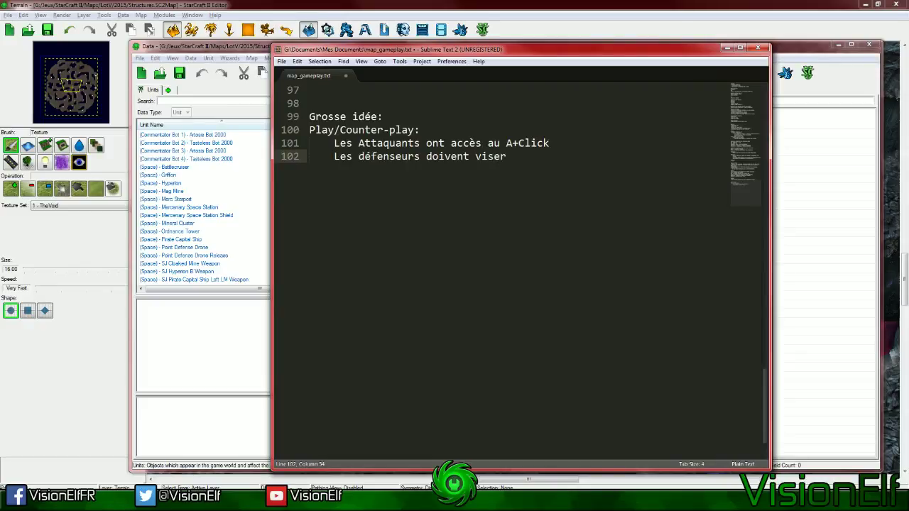
{"action": "type", "text": "manuellement"}
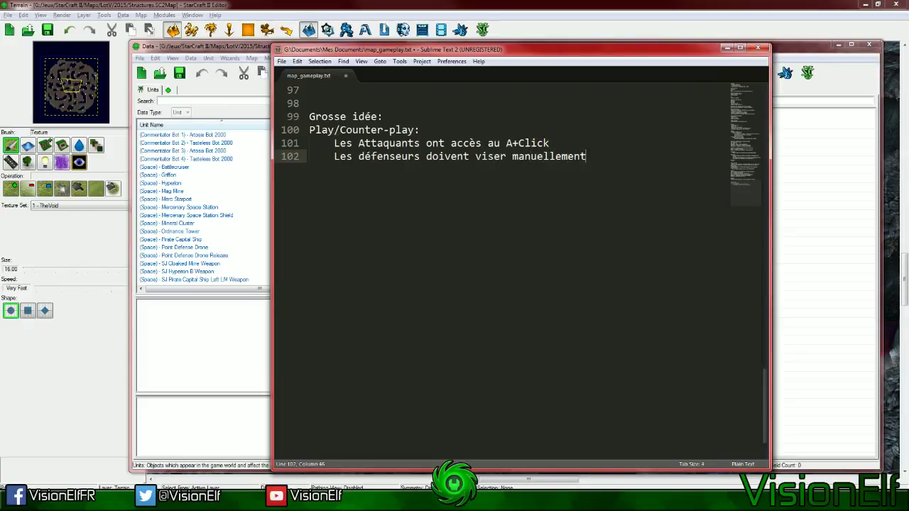
{"action": "key", "text": "ctrl+s"}
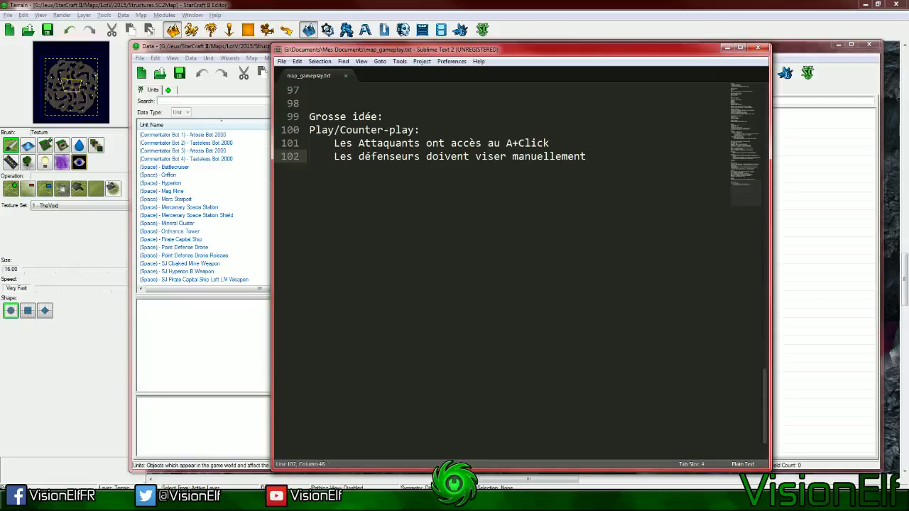
{"action": "key", "text": "ctrl+s"}
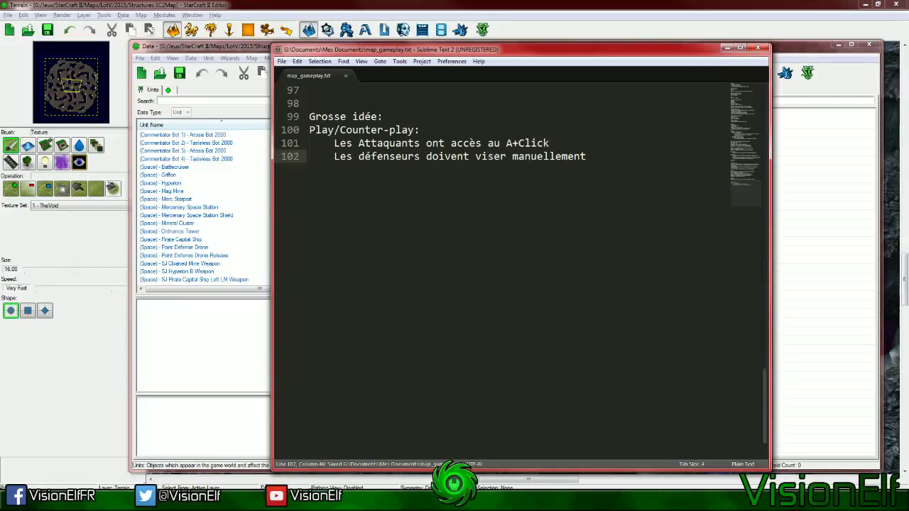
Add the line "Les attaquants ont accès a des capacités de counterplay" below the defenders' aiming line and save the notes
{"action": "key", "text": "Return"}
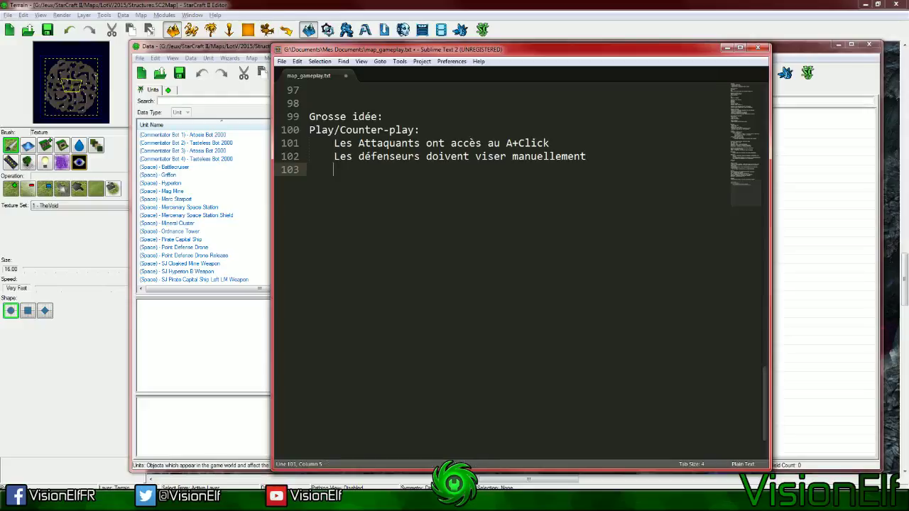
{"action": "type", "text": "Les attaquants on"}
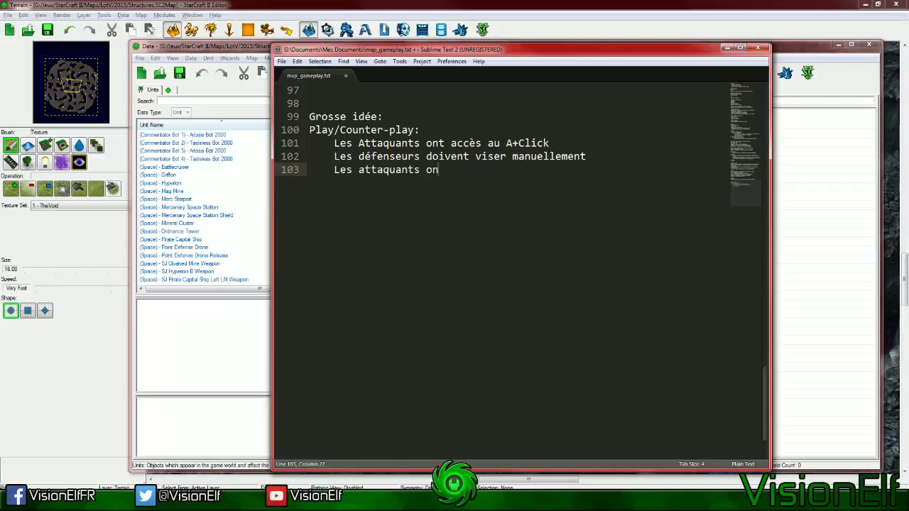
{"action": "type", "text": "t accès a des capacités d"}
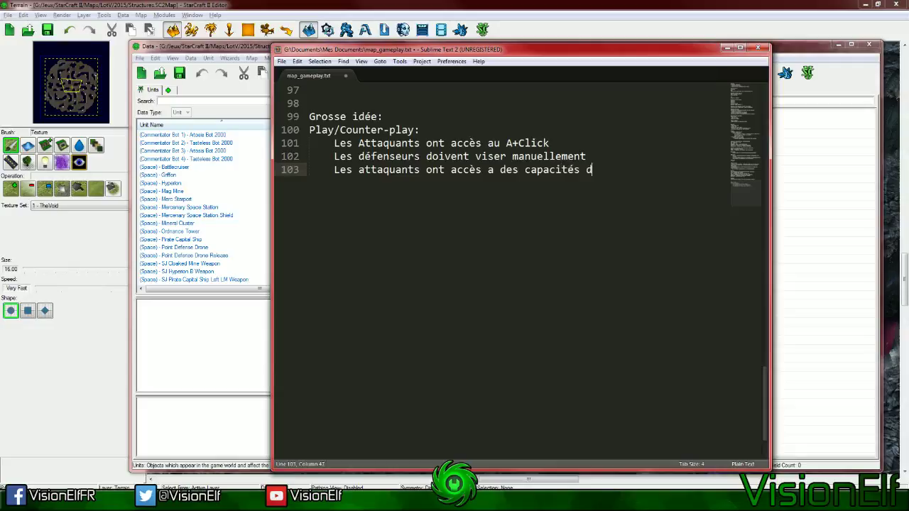
{"action": "type", "text": "e counterp"}
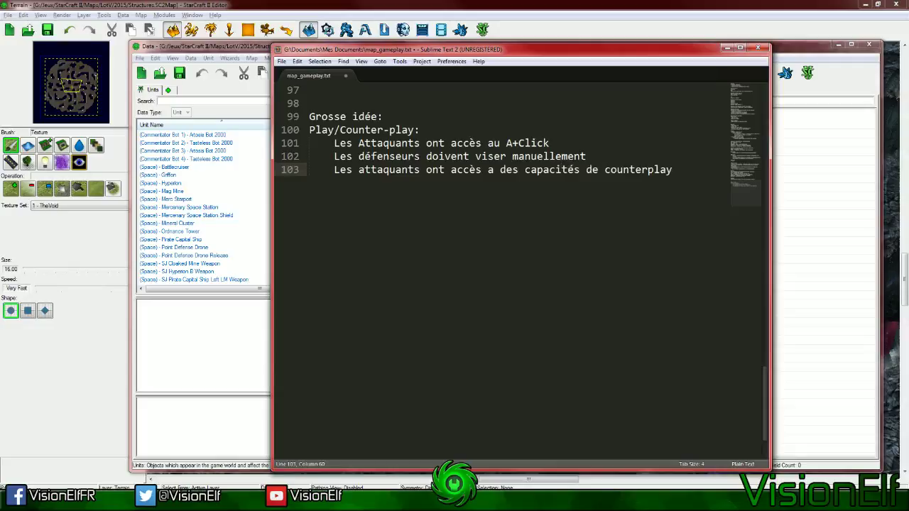
{"action": "type", "text": "lay"}
{"action": "key", "text": "ctrl+s"}
Add the line "LEs défenseurs ont accès à des capacités de counter-counter-play" below the attackers' counterplay line and save the notes
{"action": "key", "text": "Return"}
{"action": "type", "text": "LEs d"}
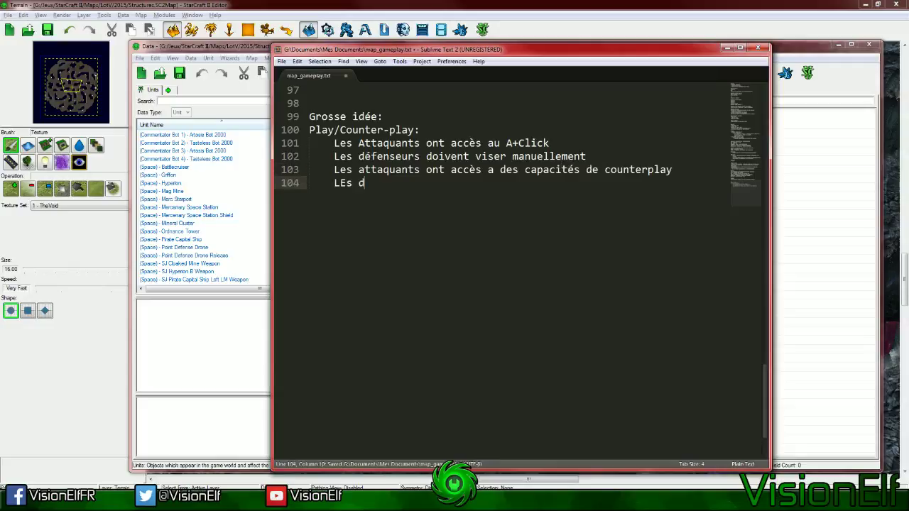
{"action": "type", "text": "éfen,"}
{"action": "key", "text": "BackSpace"}
{"action": "type", "text": "seurs ont accès à des"}
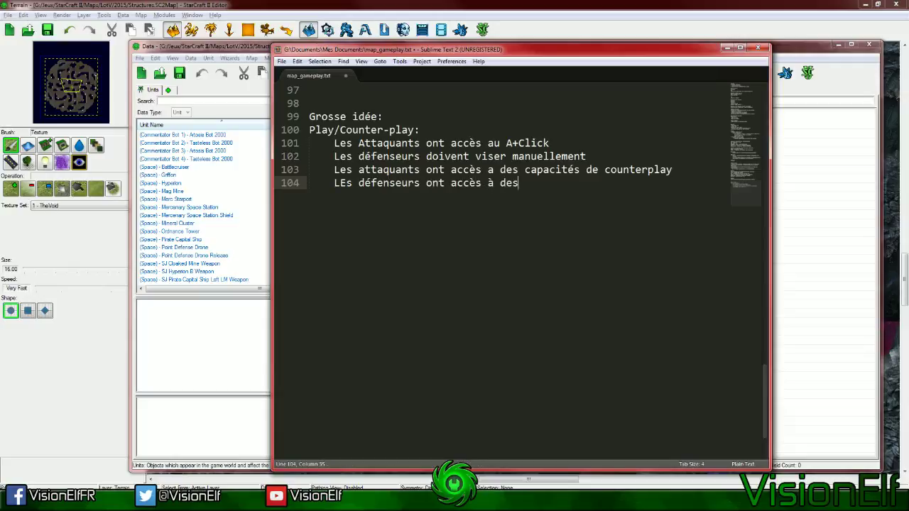
{"action": "type", "text": " capacités de counter"}
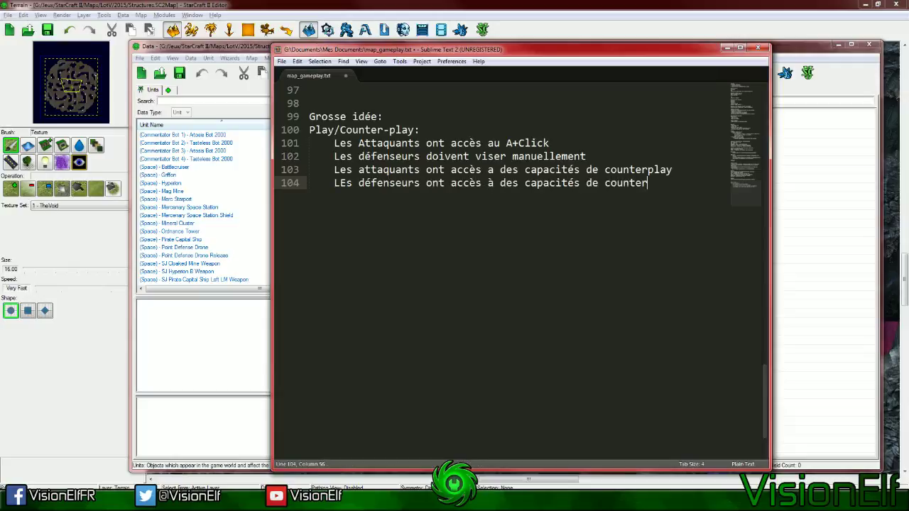
{"action": "type", "text": "-counter-(pl"}
{"action": "key", "text": "BackSpace"}
{"action": "key", "text": "BackSpace"}
{"action": "key", "text": "BackSpace"}
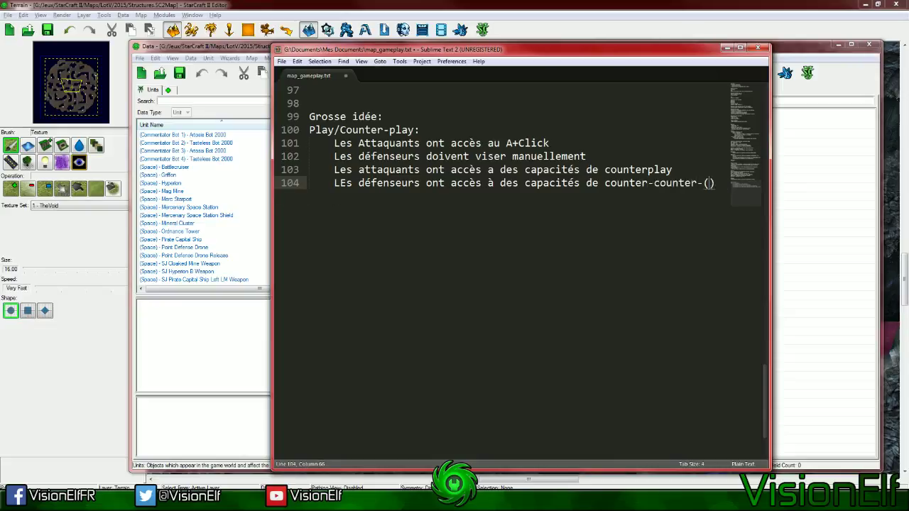
{"action": "type", "text": "paly"}
{"action": "key", "text": "BackSpace"}
{"action": "key", "text": "BackSpace"}
{"action": "key", "text": "BackSpace"}
{"action": "type", "text": "lay"}
{"action": "key", "text": "ctrl+s"}
Start an example two blank lines below the Play/Counter-play list with the unindented line "Zergling"
{"action": "key", "text": "Return"}
{"action": "key", "text": "Return"}
{"action": "key", "text": "Return"}
{"action": "type", "text": "Zergl"}
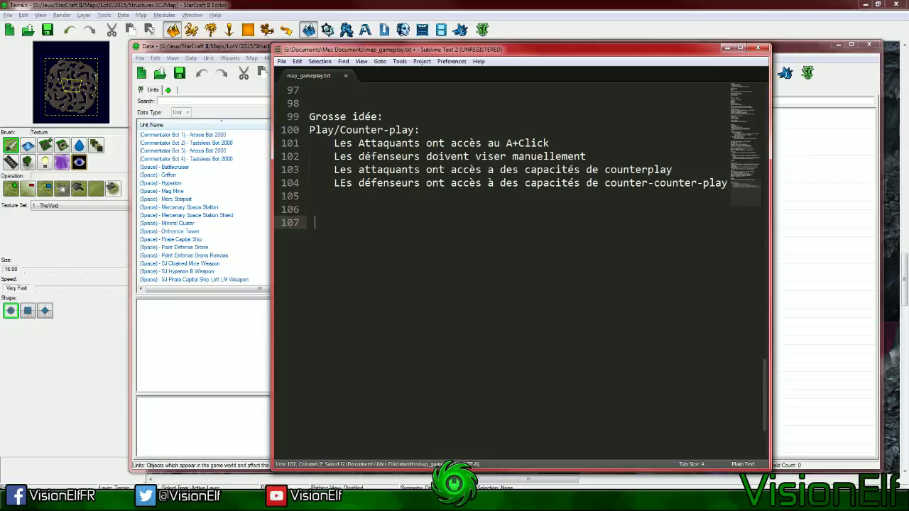
{"action": "type", "text": "ing"}
{"action": "key", "text": "Return"}
{"action": "key", "text": "Tab"}
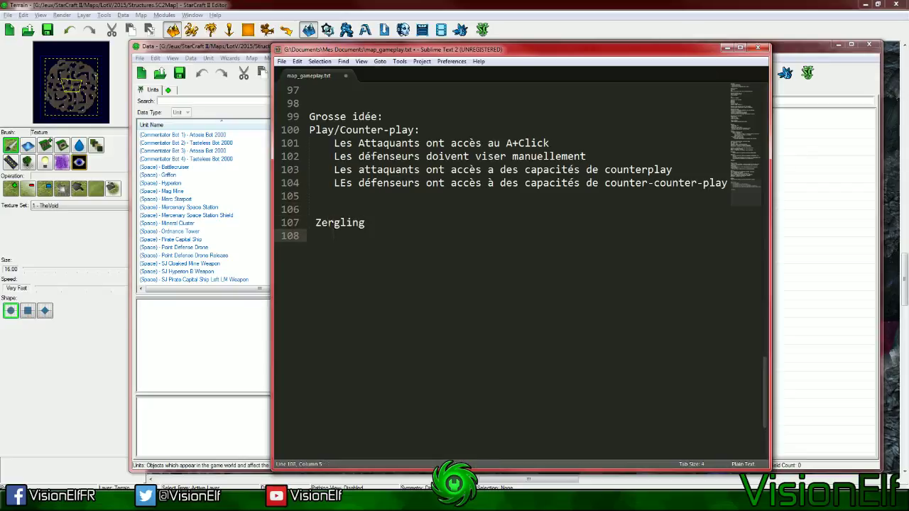
{"action": "scroll", "coordinate": [334, 234], "scroll_direction": "up", "scroll_amount": 8}
{"action": "key", "text": "Up"}
{"action": "key", "text": "Home"}
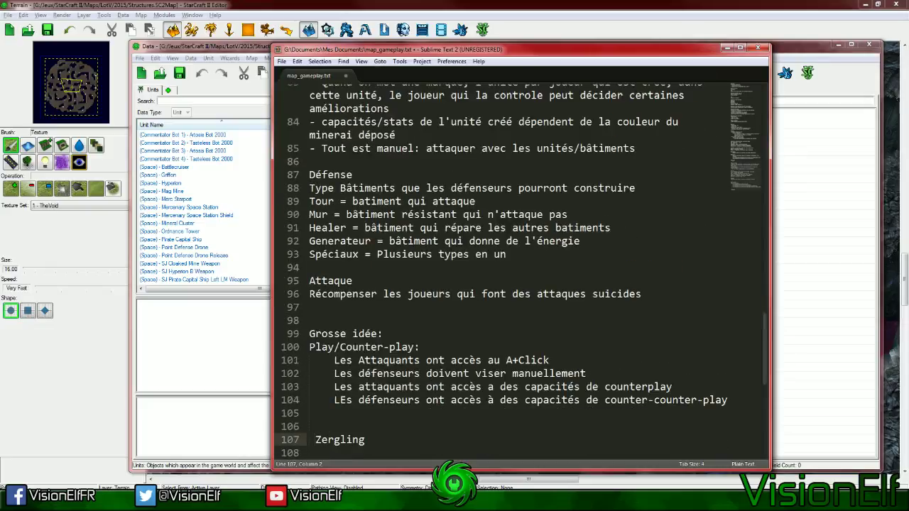
{"action": "key", "text": "BackSpace"}
{"action": "key", "text": "Down"}
{"action": "scroll", "coordinate": [518, 269], "scroll_direction": "down", "scroll_amount": 5}
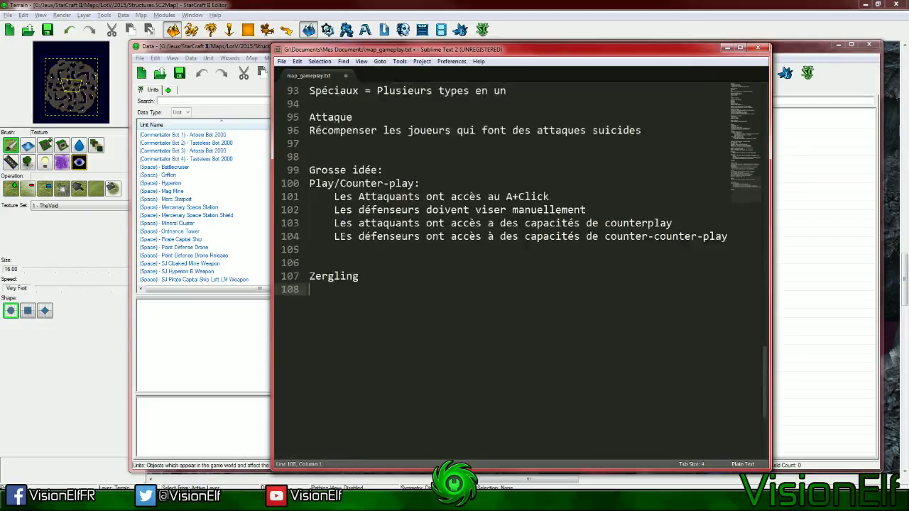
Add "Shine" as an indented line under Zergling, saving the notes along the way
{"action": "key", "text": "Tab"}
{"action": "key", "text": "ctrl+s"}
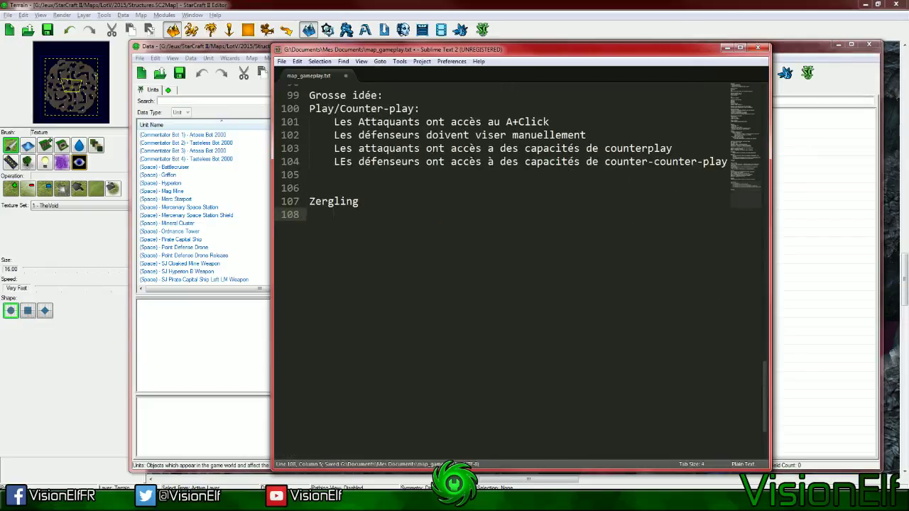
{"action": "type", "text": "Shine"}
{"action": "key", "text": "Return"}
{"action": "key", "text": "Tab"}
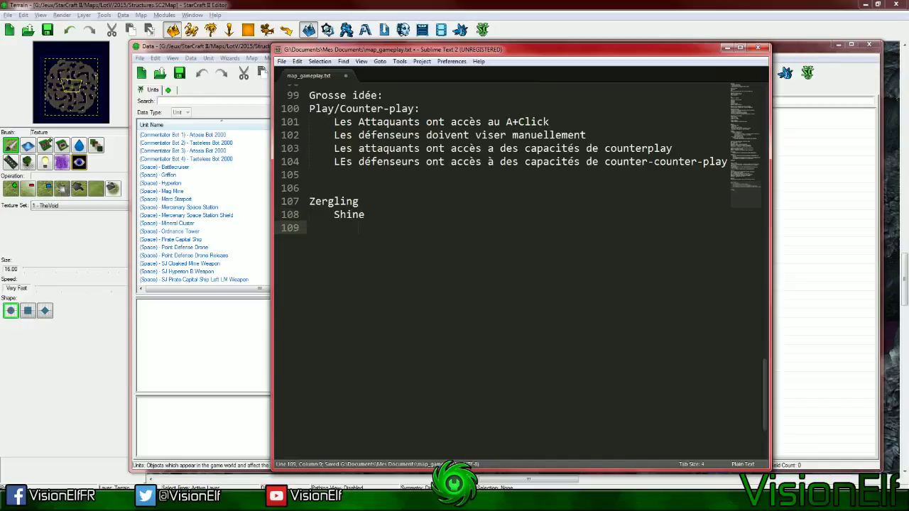
Insert the line "Cannon" above Zergling, with "Lance un missile a un point A" indented beneath it
{"action": "key", "text": "Up"}
{"action": "key", "text": "Up"}
{"action": "key", "text": "Up"}
{"action": "key", "text": "Return"}
{"action": "type", "text": "Cannon"}
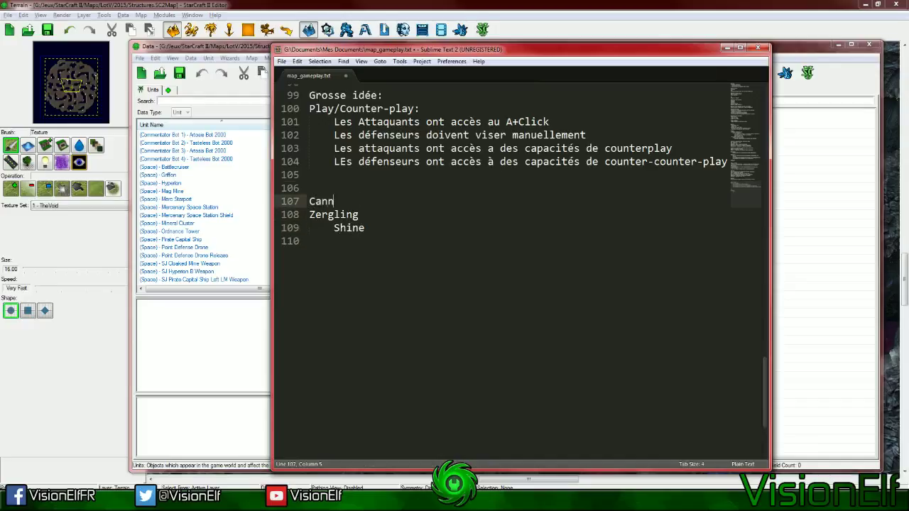
{"action": "key", "text": "Return"}
{"action": "type", "text": "Lance un"}
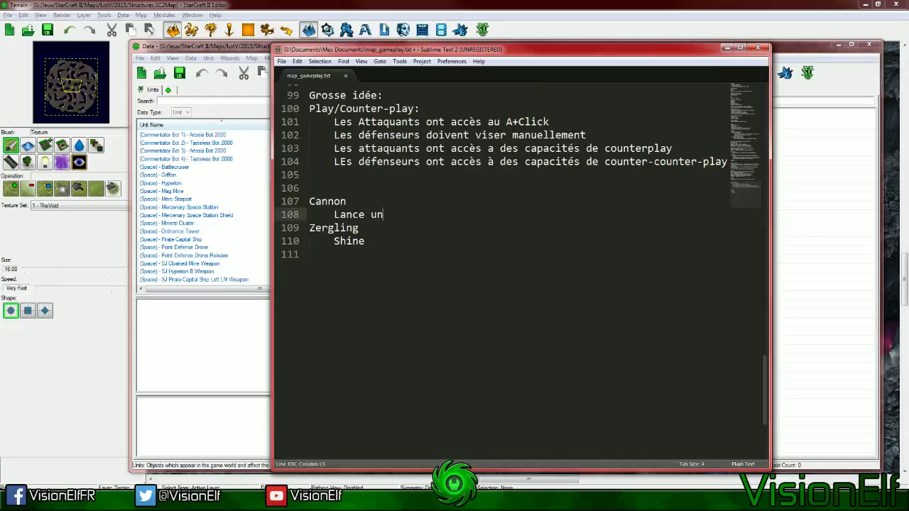
{"action": "type", "text": " missile a un poi"}
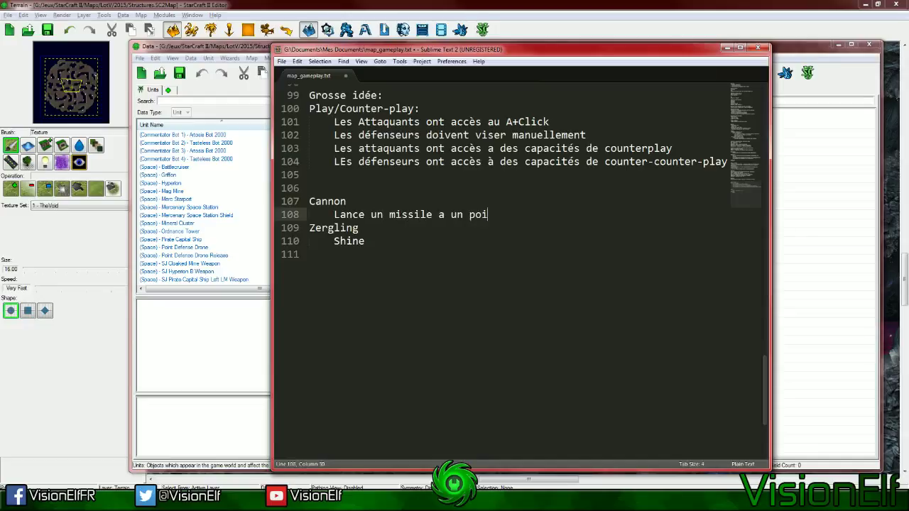
{"action": "type", "text": "int"}
{"action": "key", "text": "BackSpace"}
{"action": "key", "text": "BackSpace"}
{"action": "key", "text": "BackSpace"}
{"action": "key", "text": "BackSpace"}
{"action": "type", "text": "nt A"}
Indent the Zergling and Shine lines by two more levels and remove the empty line after them
{"action": "key", "text": "Right"}
{"action": "key", "text": "shift+Down"}
{"action": "key", "text": "shift+Down"}
{"action": "key", "text": "Tab"}
{"action": "key", "text": "Tab"}
{"action": "key", "text": "Left"}
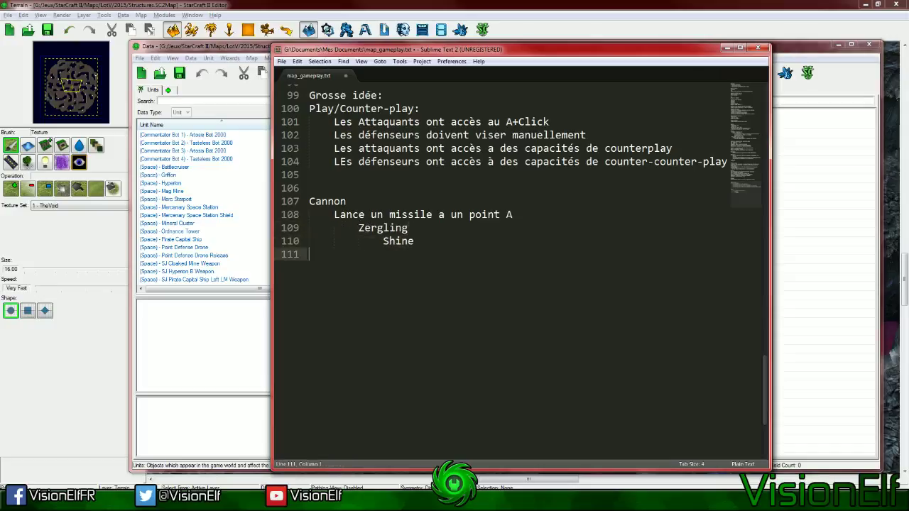
{"action": "key", "text": "Down"}
{"action": "key", "text": "Down"}
{"action": "key", "text": "BackSpace"}
{"action": "key", "text": "Up"}
{"action": "key", "text": "Up"}
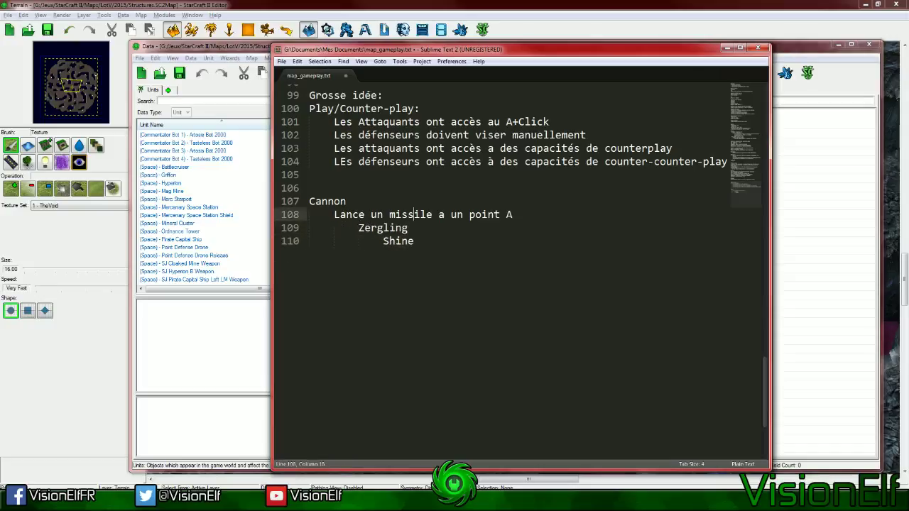
Extend the Zergling line so that it reads "Zergling - Counterplay:"
{"action": "key", "text": "Down"}
{"action": "type", "text": "- Co"}
{"action": "key", "text": "BackSpace"}
{"action": "key", "text": "BackSpace"}
{"action": "key", "text": "BackSpace"}
{"action": "key", "text": "BackSpace"}
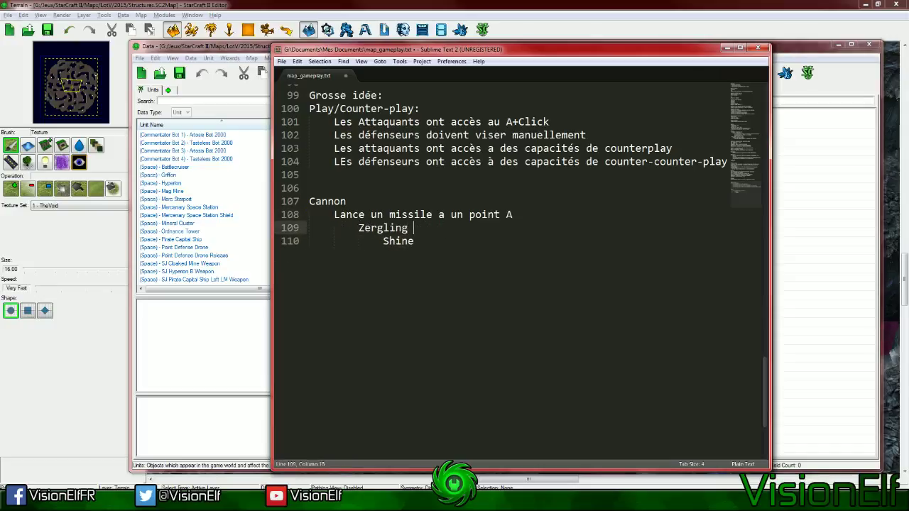
{"action": "type", "text": "- Counterplay"}
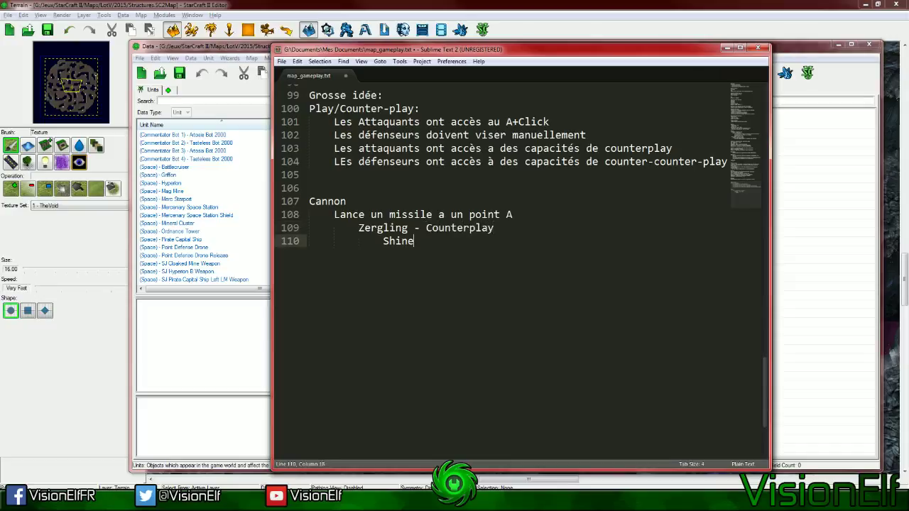
{"action": "type", "text": ":"}
Nest "Cannon" one level under Shine, with "Lance un missile anti-shine" one level deeper, and save the notes
{"action": "key", "text": "Down"}
{"action": "key", "text": "Return"}
{"action": "key", "text": "Tab"}
{"action": "type", "text": "Ca"}
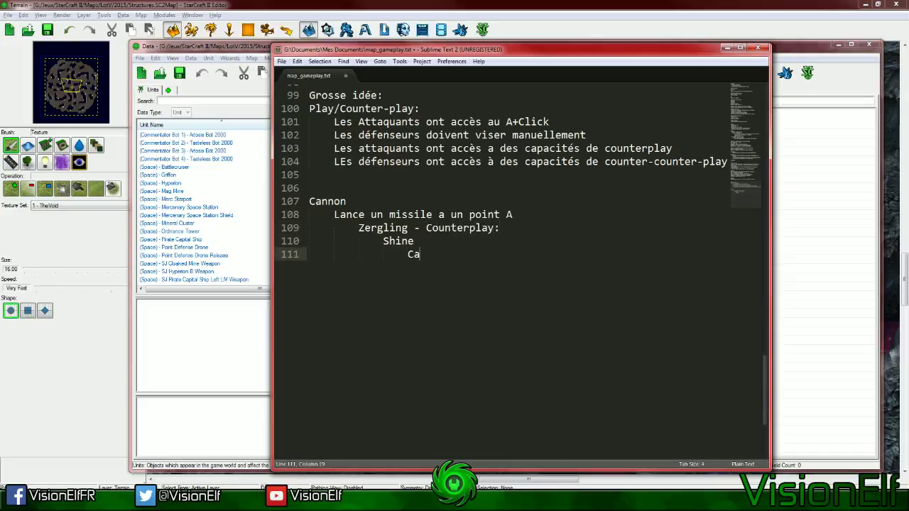
{"action": "type", "text": "nnon"}
{"action": "key", "text": "Return"}
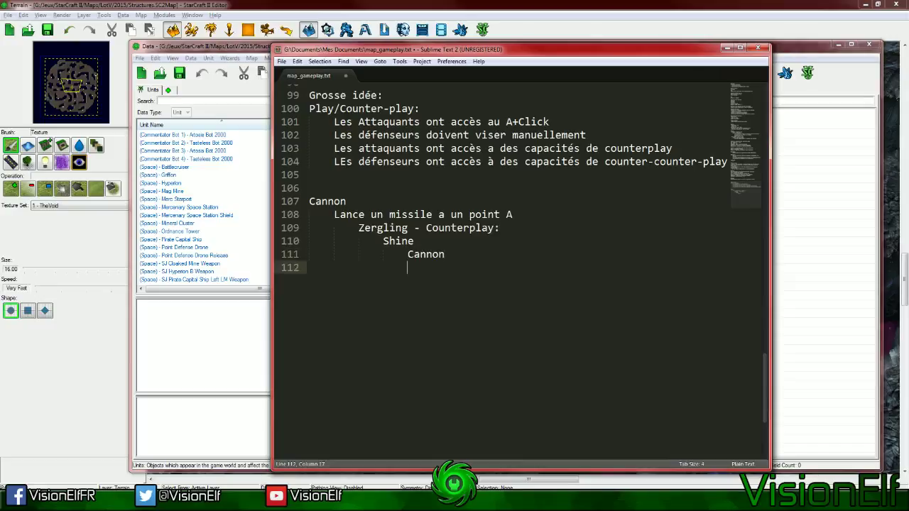
{"action": "type", "text": "Lance un missile anti"}
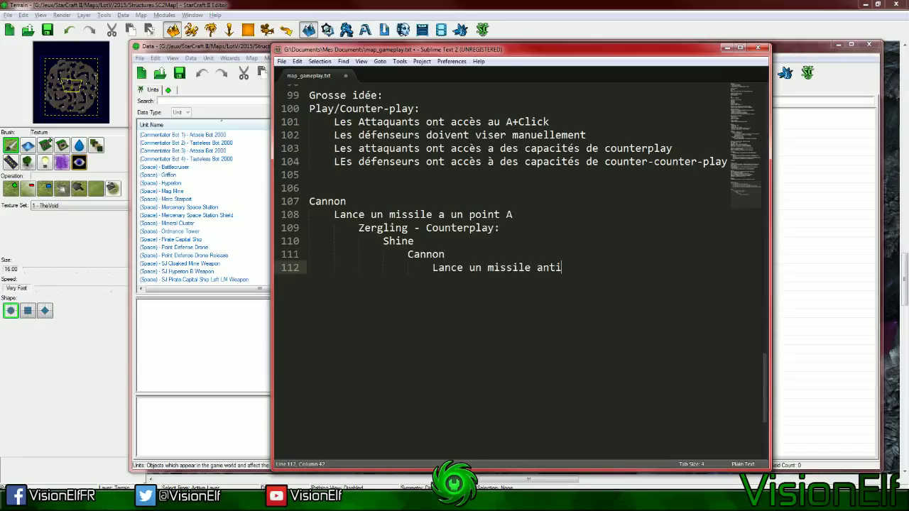
{"action": "type", "text": "-shine"}
{"action": "key", "text": "ctrl+s"}
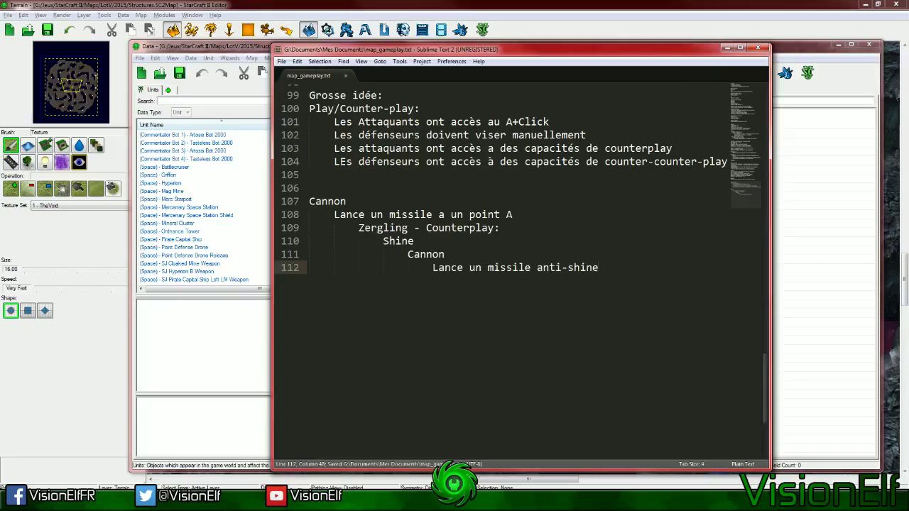
{"action": "key", "text": "Up"}
{"action": "key", "text": "Up"}
{"action": "key", "text": "Up"}
{"action": "key", "text": "Up"}
{"action": "key", "text": "Down"}
{"action": "key", "text": "Down"}
{"action": "key", "text": "Down"}
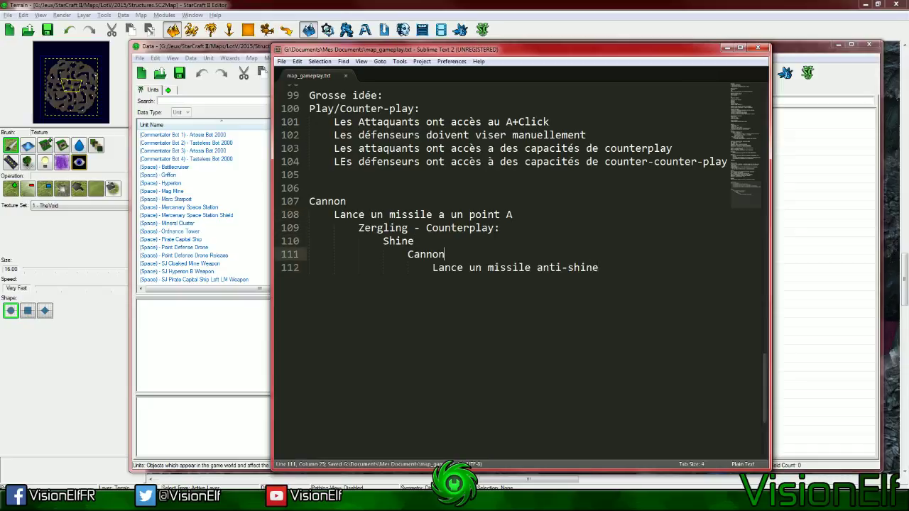
{"action": "key", "text": "alt"}
{"action": "key", "text": "Down"}
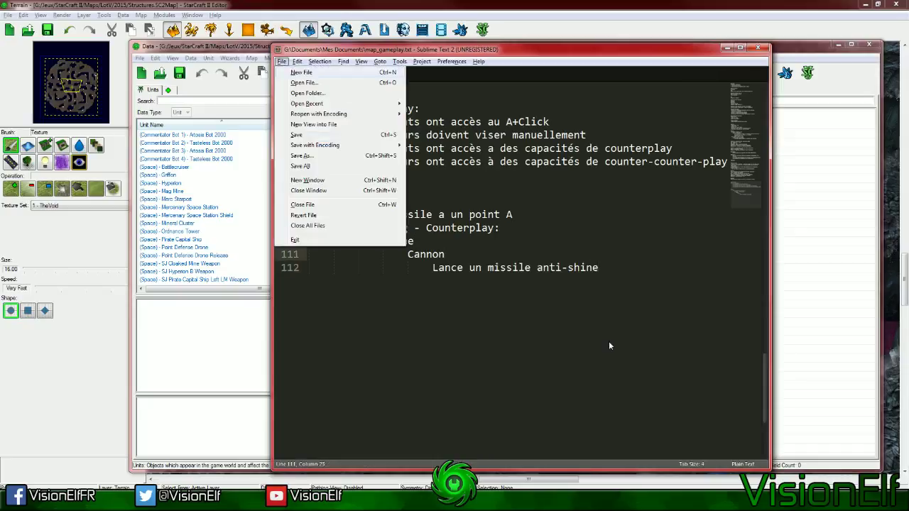
{"action": "key", "text": "Escape"}
{"action": "key", "text": "Escape"}
Reword the anti-shine line to "Il avait lancer un missile anti-shine" and save the notes
{"action": "key", "text": "Down"}
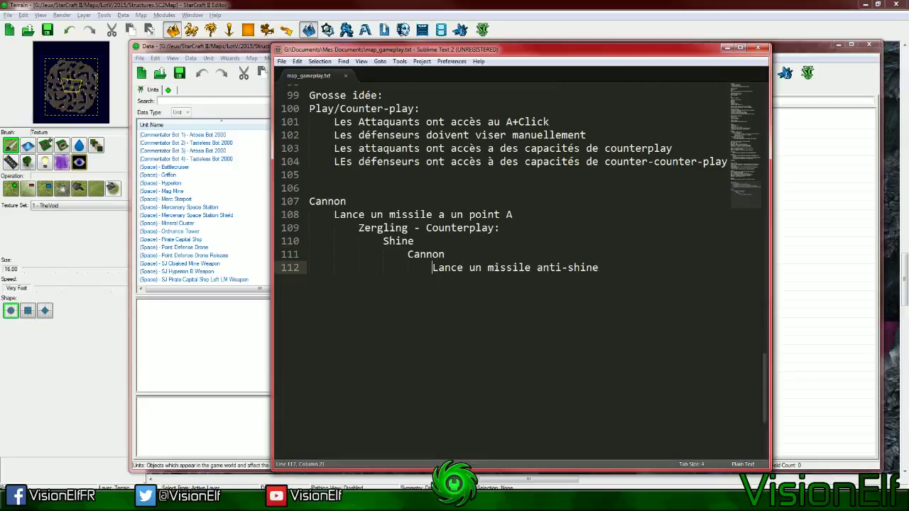
{"action": "type", "text": "Il avait"}
{"action": "key", "text": "ctrl+Delete"}
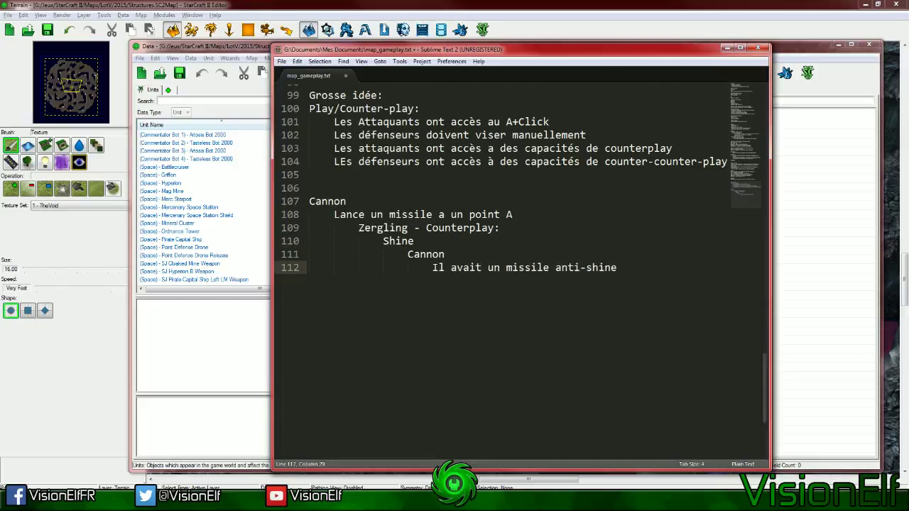
{"action": "type", "text": "labn"}
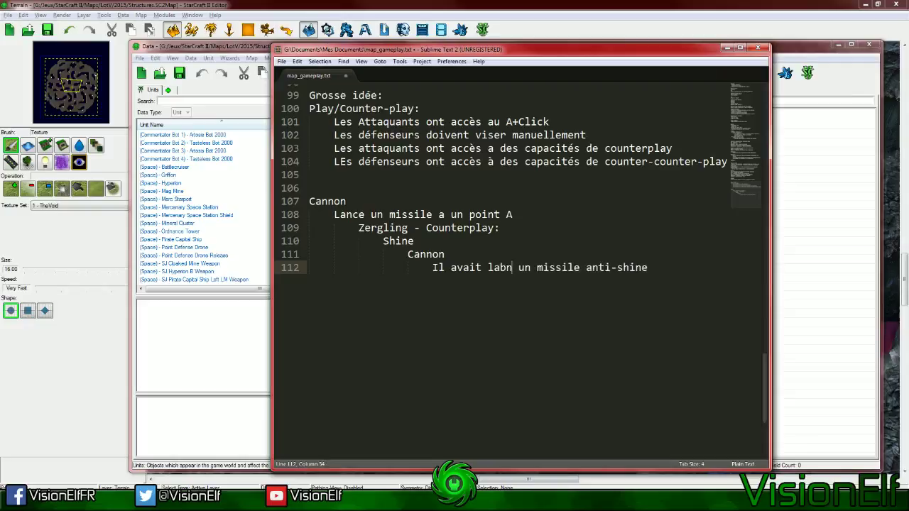
{"action": "type", "text": "cer"}
{"action": "key", "text": "BackSpace"}
{"action": "key", "text": "BackSpace"}
{"action": "key", "text": "BackSpace"}
{"action": "key", "text": "BackSpace"}
{"action": "key", "text": "BackSpace"}
{"action": "type", "text": "ncer"}
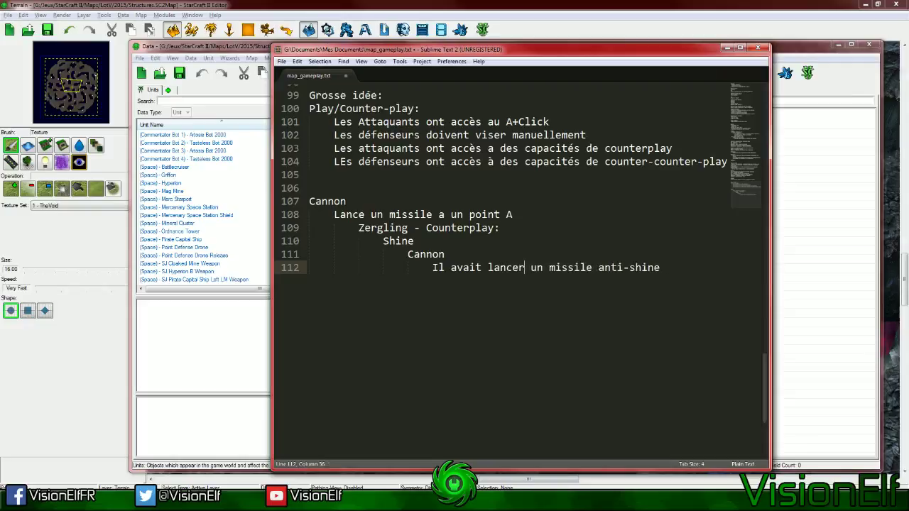
{"action": "key", "text": "ctrl+s"}
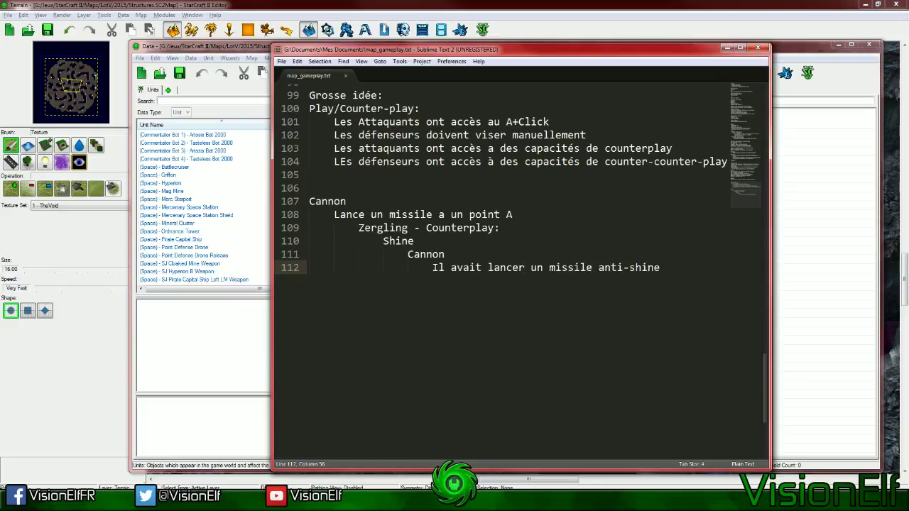
Nest "Zergling" under the anti-shine missile line, with "Shine anti-anti-shine" one level deeper, and save the notes
{"action": "key", "text": "Return"}
{"action": "key", "text": "Tab"}
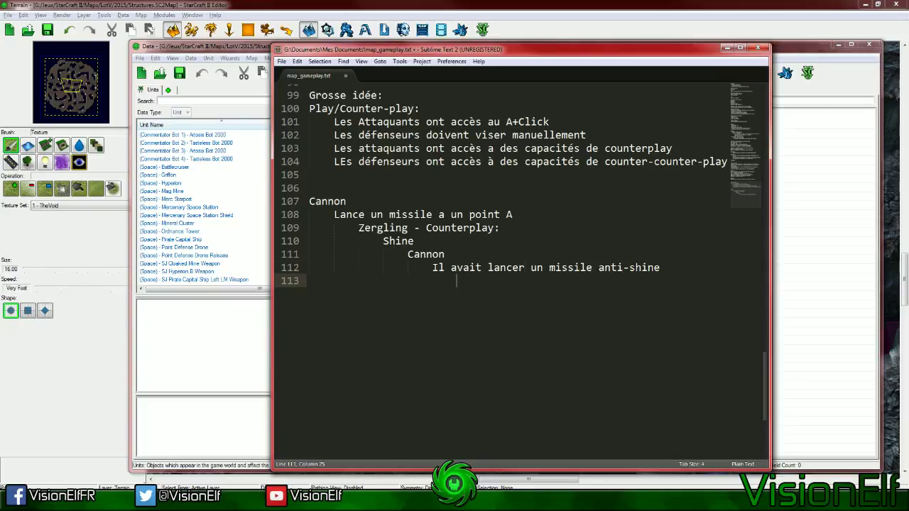
{"action": "type", "text": "Zergling"}
{"action": "key", "text": "Return"}
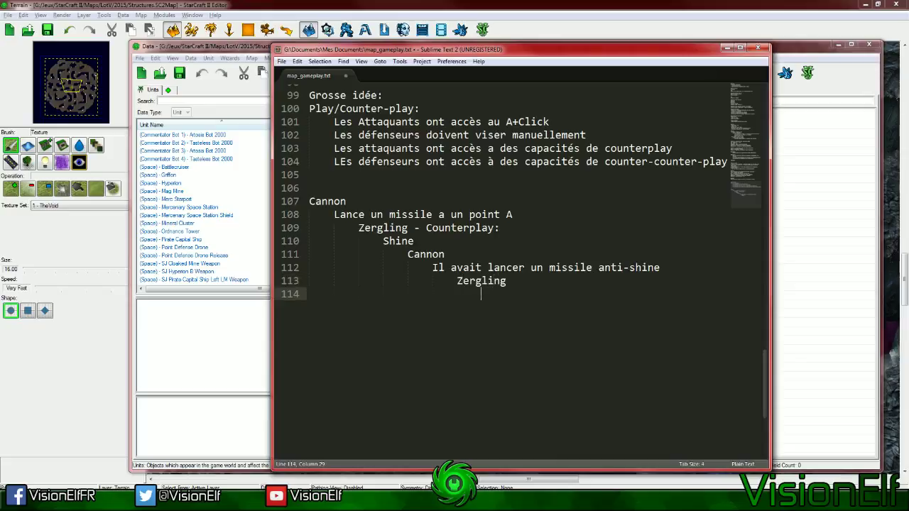
{"action": "type", "text": "Shine anti-anti-shine"}
{"action": "key", "text": "ctrl+s"}
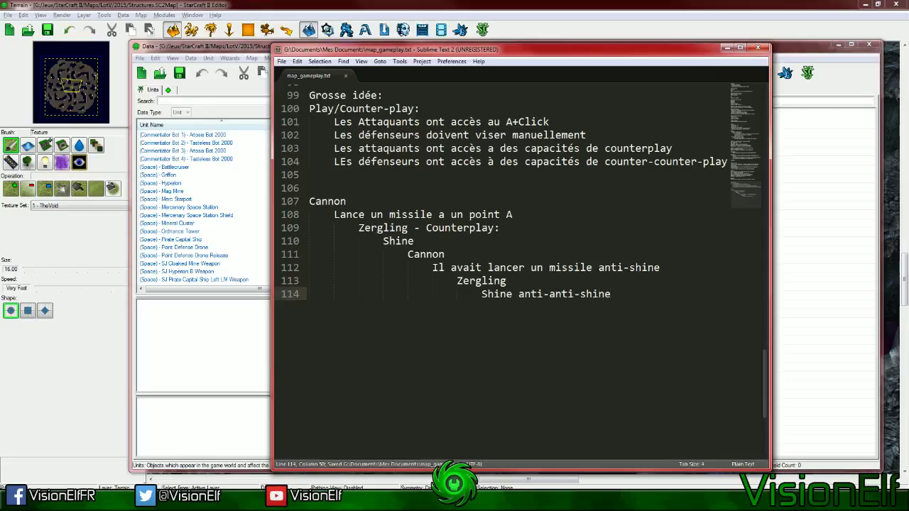
Delete the nested "Zergling" and "Shine anti-anti-shine" lines at the end of the notes
{"action": "key", "text": "shift+Up"}
{"action": "key", "text": "shift+Home"}
{"action": "key", "text": "BackSpace"}
{"action": "key", "text": "BackSpace"}
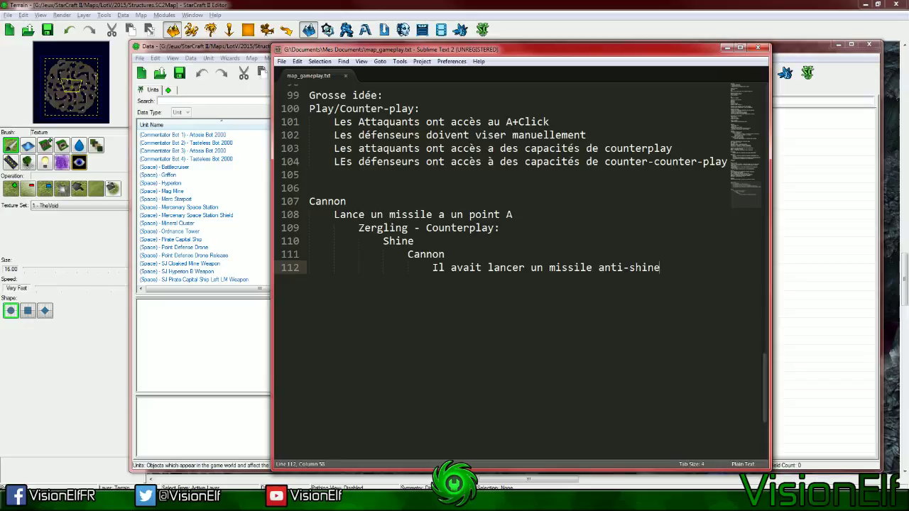
{"action": "left_click", "coordinate": [235, 162]}
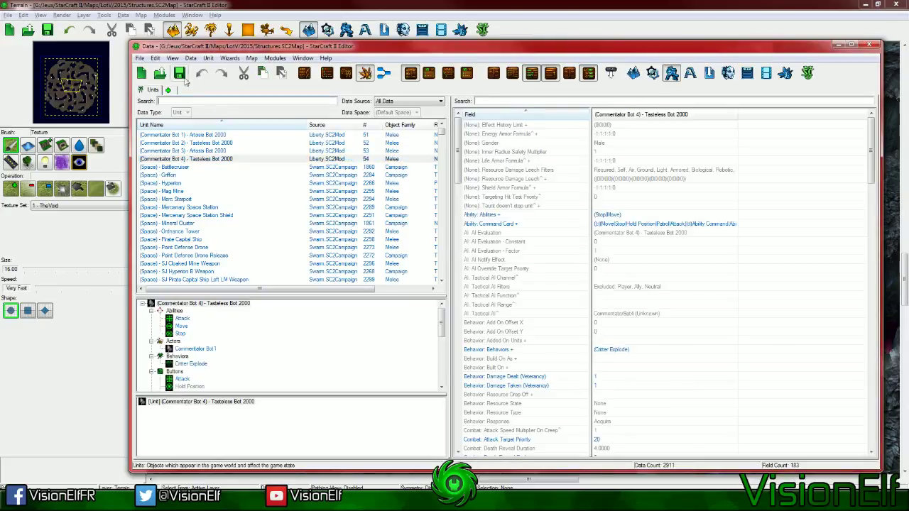
{"action": "key", "text": "alt+Tab"}
{"action": "key", "text": "alt+Tab"}
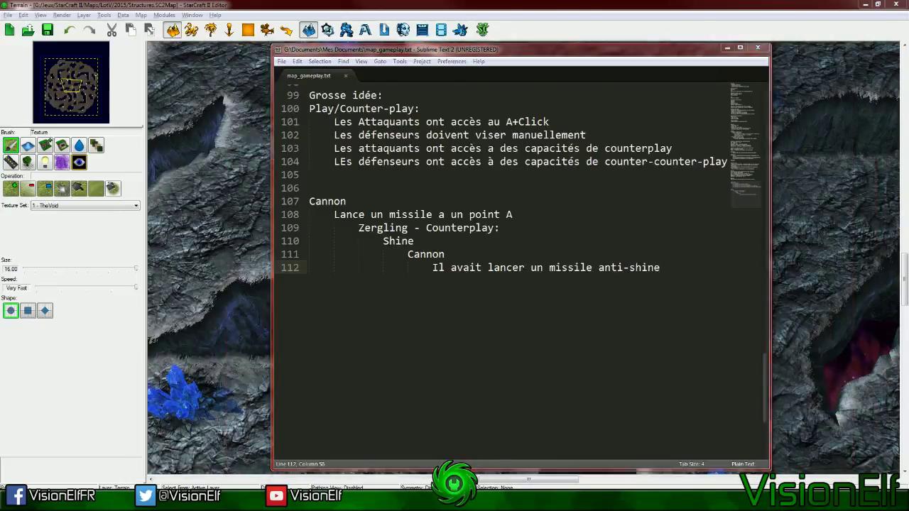
{"action": "key", "text": "F7"}
{"action": "key", "text": "alt+Tab"}
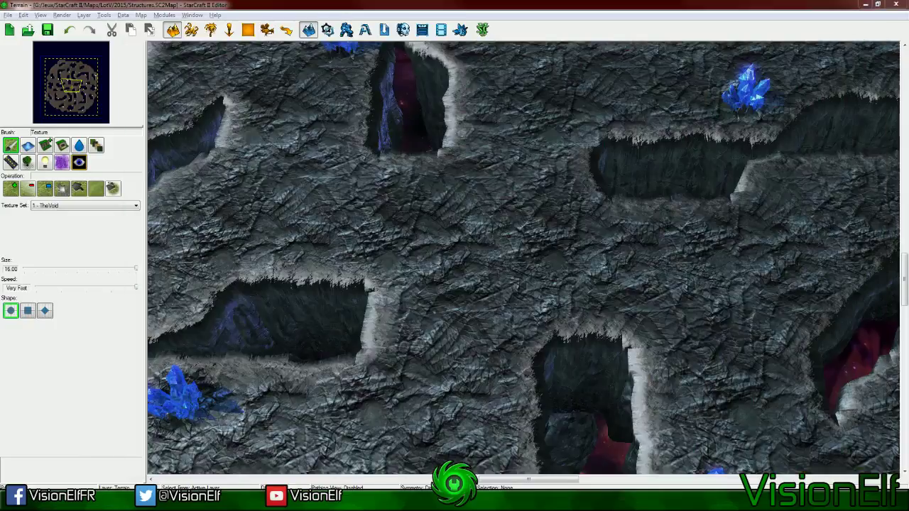
{"action": "key", "text": "F7"}
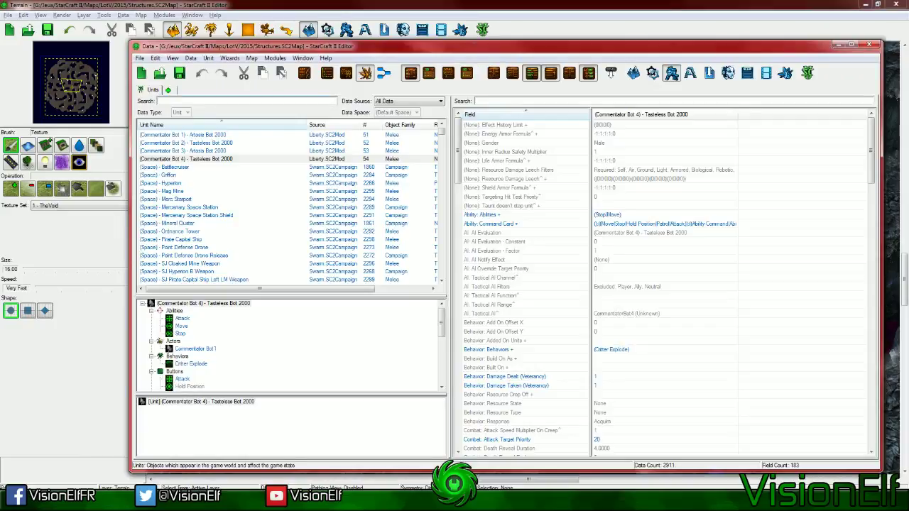
Return to the notes in Sublime Text and review the Skillshot entry in the Récolte section
{"action": "key", "text": "alt+Tab"}
{"action": "scroll", "coordinate": [522, 270], "scroll_direction": "up", "scroll_amount": 6}
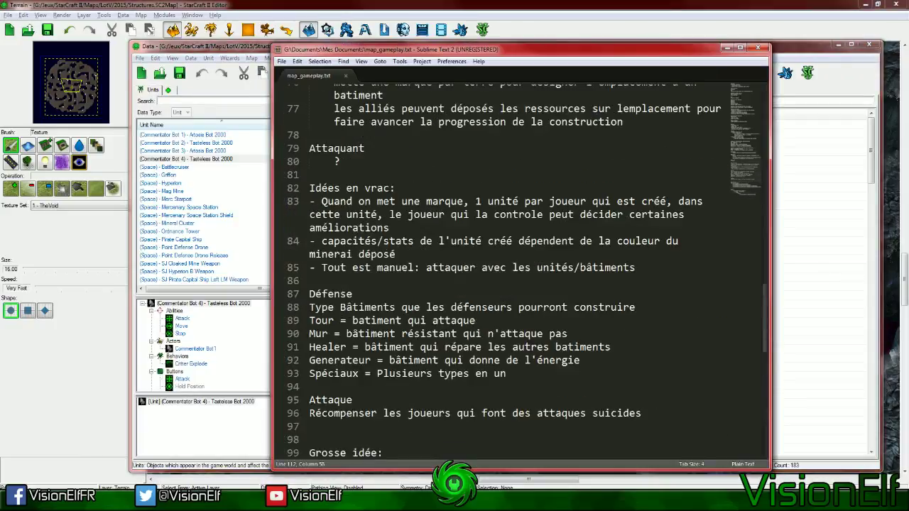
{"action": "scroll", "coordinate": [522, 270], "scroll_direction": "up", "scroll_amount": 7}
{"action": "scroll", "coordinate": [522, 269], "scroll_direction": "up", "scroll_amount": 4}
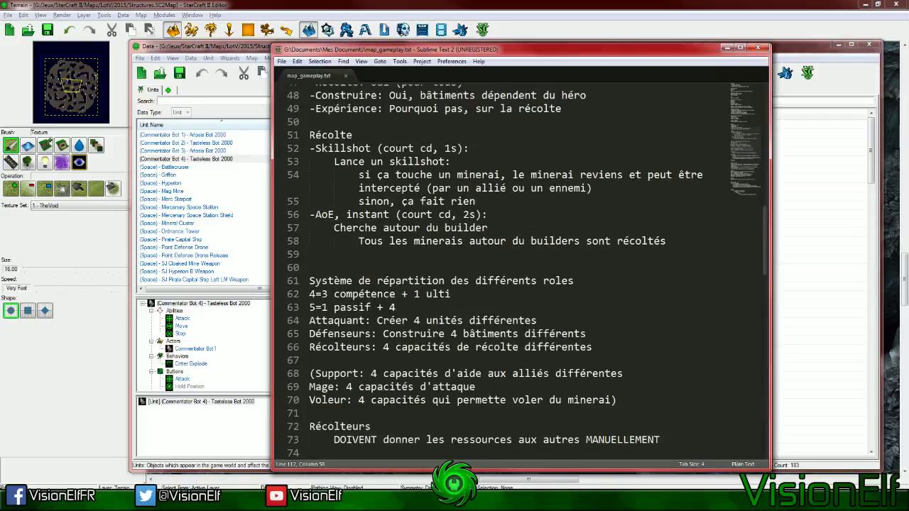
{"action": "scroll", "coordinate": [522, 269], "scroll_direction": "down", "scroll_amount": 1}
{"action": "left_click_drag", "start_coordinate": [310, 149], "coordinate": [488, 202]}
{"action": "left_click", "coordinate": [488, 202]}
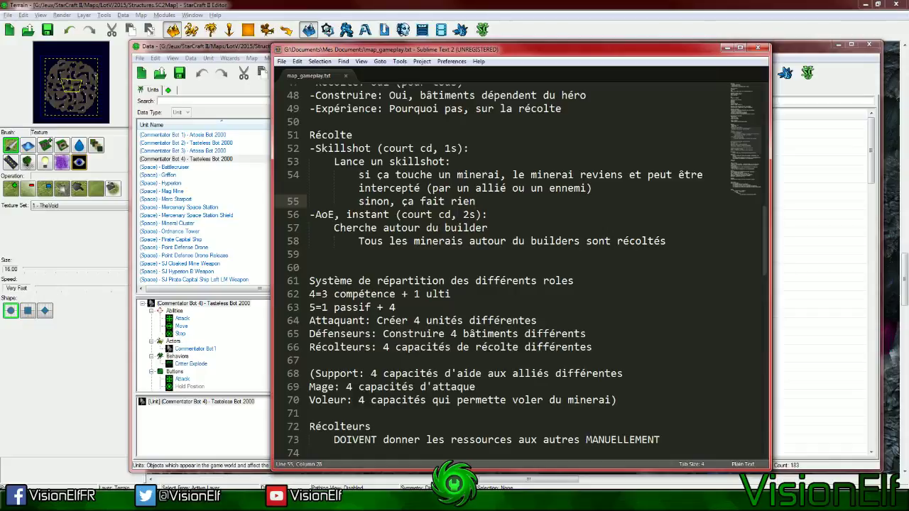
Save the map from the StarCraft II Data editor and return to the notes in Sublime Text
{"action": "left_click", "coordinate": [213, 158]}
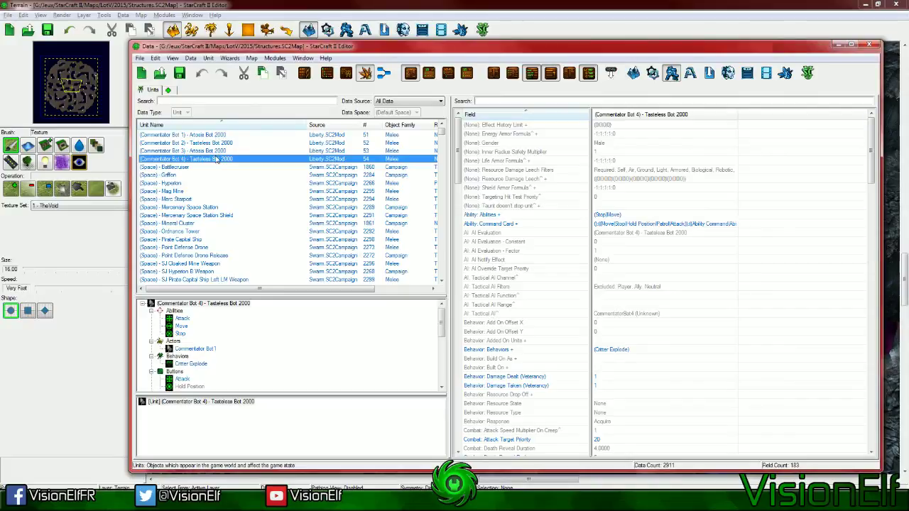
{"action": "left_click", "coordinate": [180, 74]}
{"action": "key", "text": "alt+Tab"}
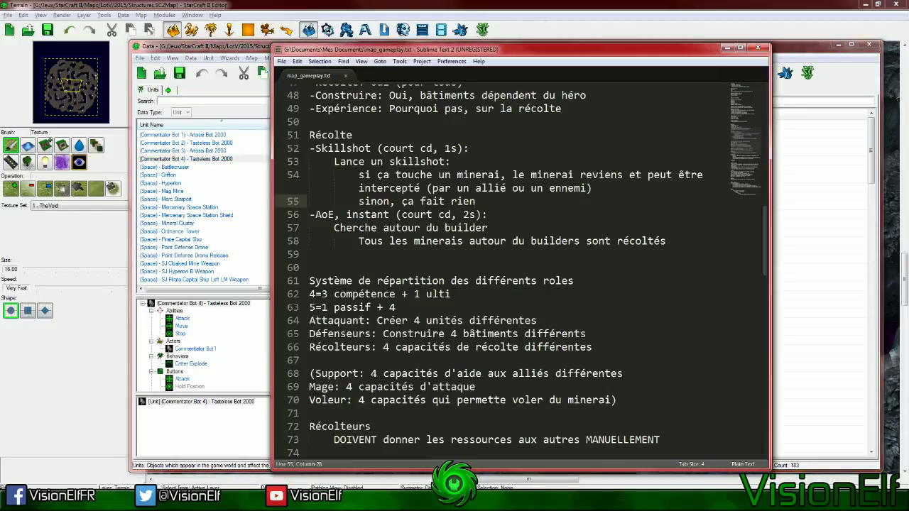
Add the entry "-Instant (court cd)" below the AoE entry of the Récolte section, at the same level as the other entries
{"action": "left_click", "coordinate": [666, 240]}
{"action": "key", "text": "Return"}
{"action": "key", "text": "BackSpace"}
{"action": "type", "text": "-"}
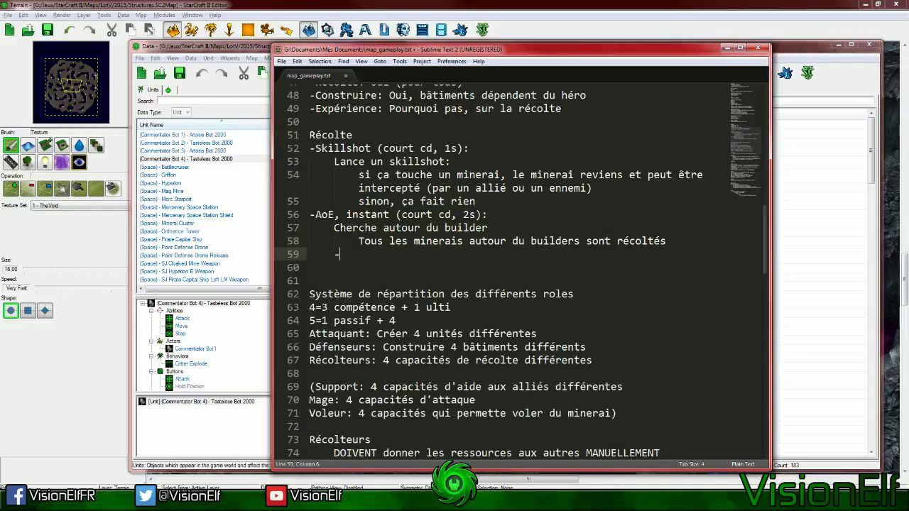
{"action": "key", "text": "shift+Tab"}
{"action": "type", "text": "Insant"}
{"action": "key", "text": "BackSpace"}
{"action": "key", "text": "BackSpace"}
{"action": "key", "text": "BackSpace"}
{"action": "type", "text": "tant"}
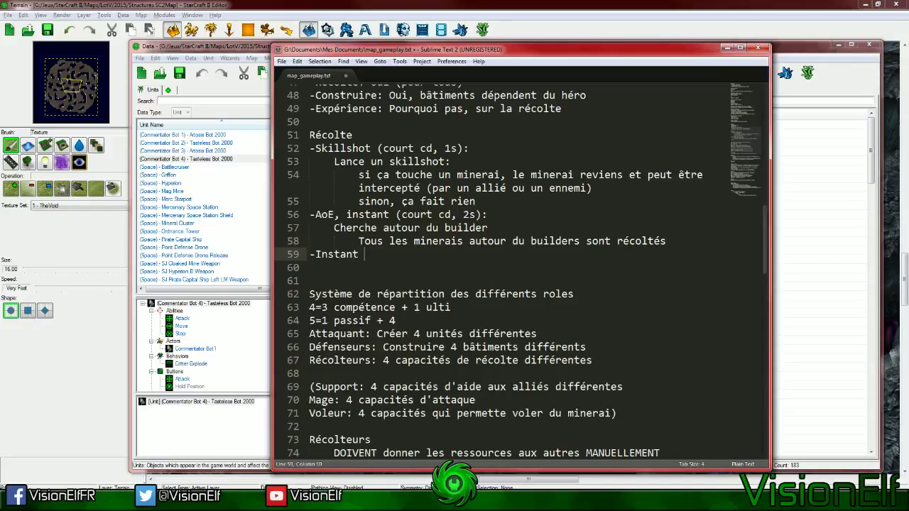
{"action": "type", "text": " (court cd"}
Reword the "Instant" entry to "-Ciblant un point (court cd)" and save the notes
{"action": "key", "text": "shift+Right"}
{"action": "key", "text": "shift+Right"}
{"action": "key", "text": "shift+Right"}
{"action": "key", "text": "shift+Right"}
{"action": "key", "text": "shift+Right"}
{"action": "key", "text": "shift+Right"}
{"action": "key", "text": "shift+Right"}
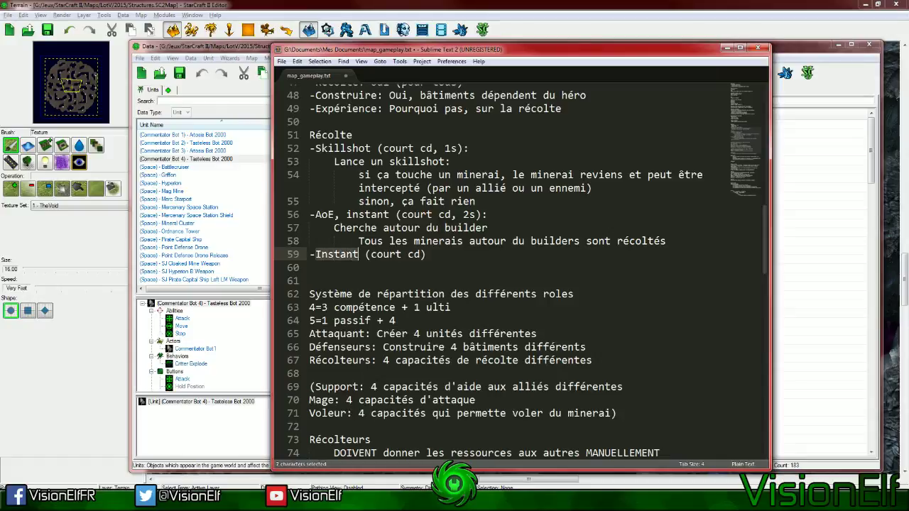
{"action": "type", "text": "Cila"}
{"action": "type", "text": "nt un point"}
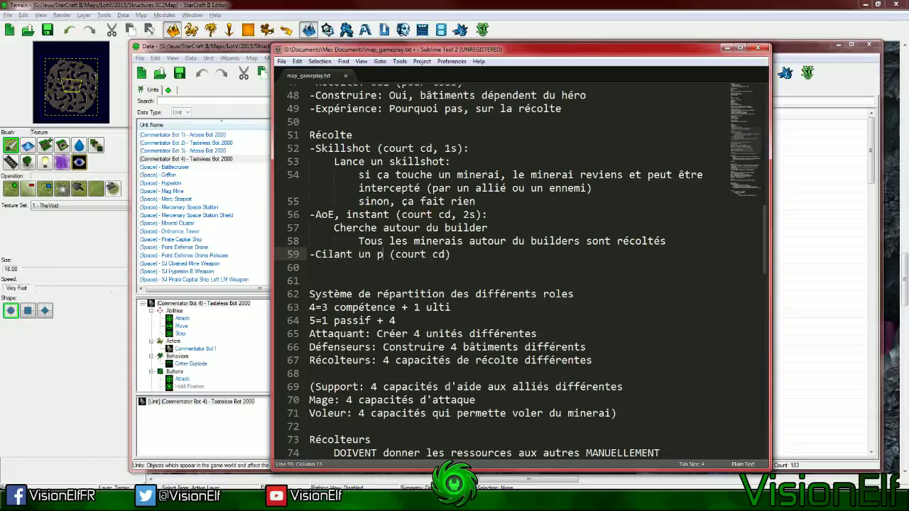
{"action": "left_click", "coordinate": [358, 254]}
{"action": "key", "text": "Left"}
{"action": "key", "text": "Left"}
{"action": "type", "text": "b"}
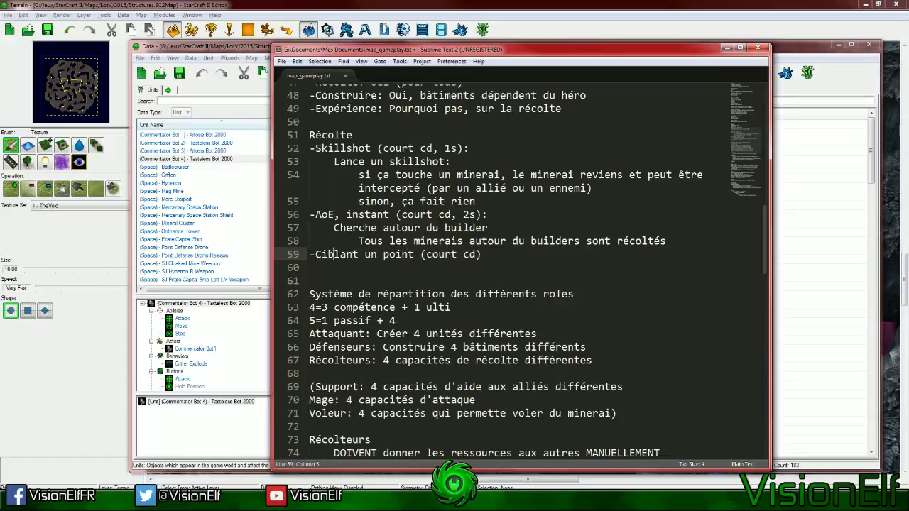
{"action": "key", "text": "ctrl+s"}
Nest "Prends le minerai le plus proche (< portée)" one level under the Ciblant un point entry and save the notes
{"action": "key", "text": "End"}
{"action": "key", "text": "Return"}
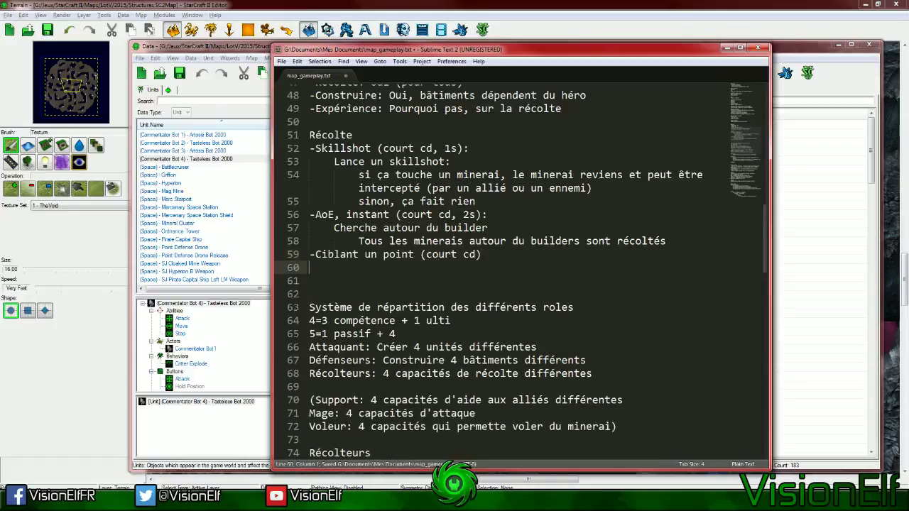
{"action": "type", "text": "Prends le minerai le pl"}
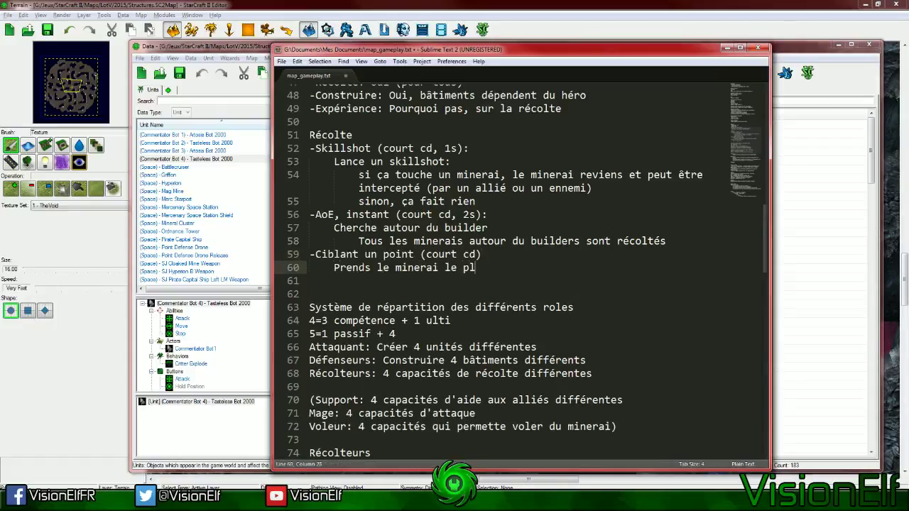
{"action": "type", "text": "us proche (< portée)"}
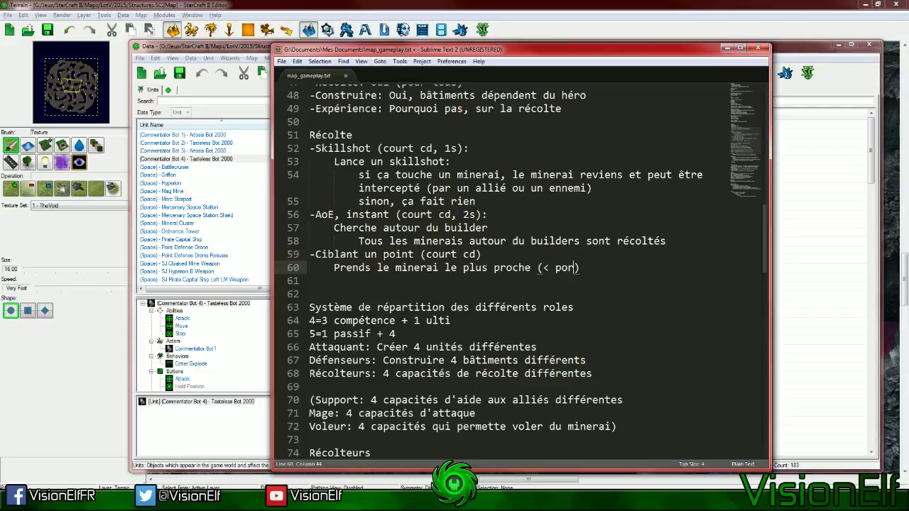
{"action": "key", "text": "ctrl+s"}
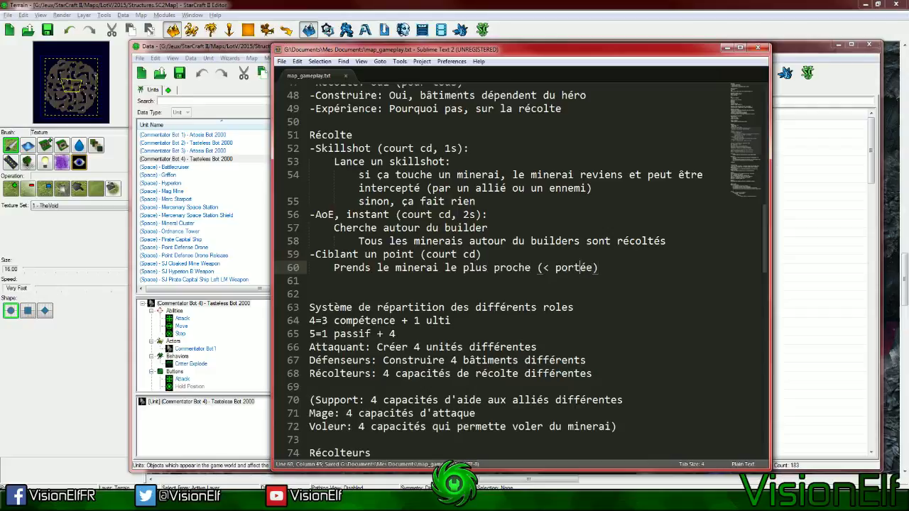
Reword the parenthesis on the nearest-mineral line to "(à portée)"
{"action": "left_click", "coordinate": [551, 268]}
{"action": "key", "text": "BackSpace"}
{"action": "type", "text": "à"}
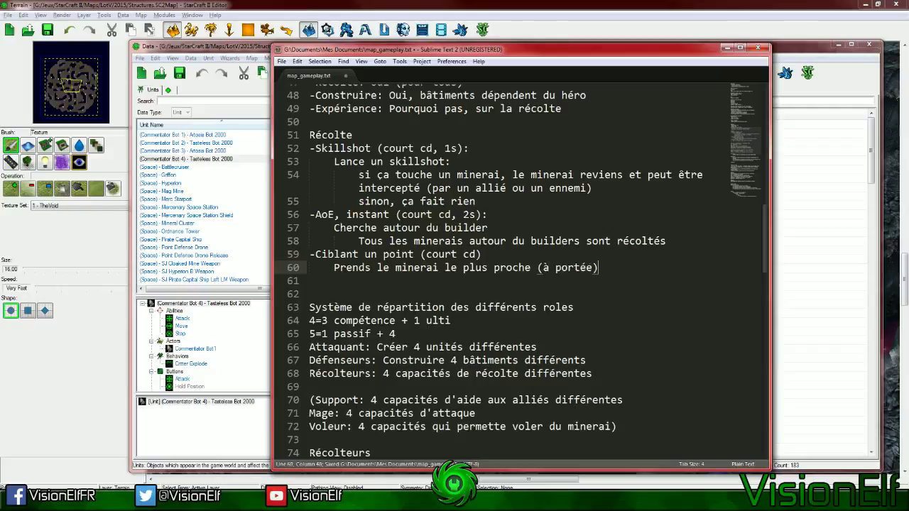
Nest "Le minerai, va envoyer un minerai à l'emplacement ciblé" one level under the nearest-mineral line and save the notes
{"action": "key", "text": "End"}
{"action": "key", "text": "Return"}
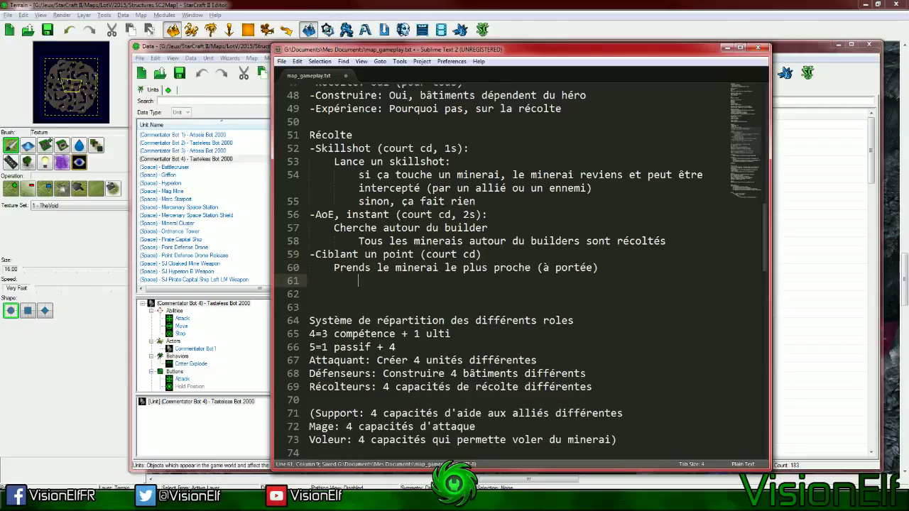
{"action": "type", "text": "Le minerai,"}
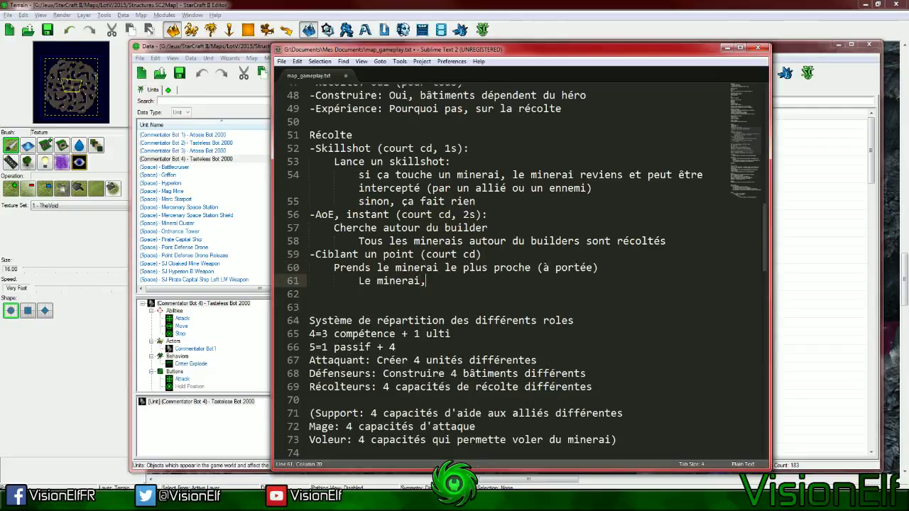
{"action": "type", "text": " va envoyer "}
{"action": "type", "text": "un min"}
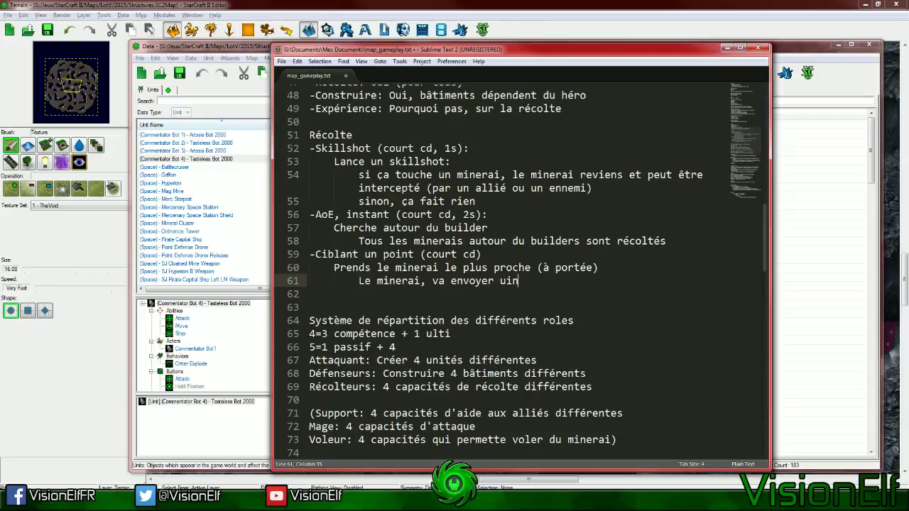
{"action": "key", "text": "BackSpace"}
{"action": "key", "text": "BackSpace"}
{"action": "type", "text": "n minerai à l"}
{"action": "type", "text": "'emplac"}
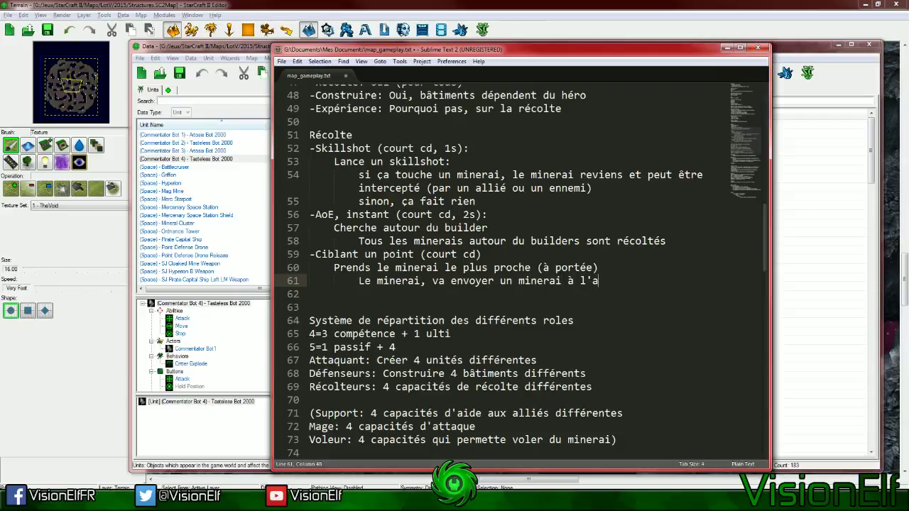
{"action": "type", "text": "ement cibl"}
{"action": "key", "text": "BackSpace"}
{"action": "type", "text": "blé"}
{"action": "key", "text": "ctrl+s"}
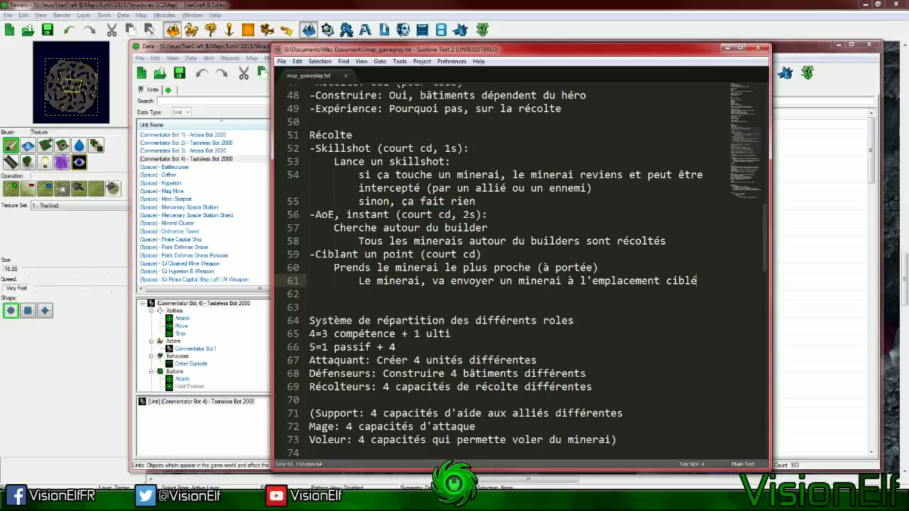
Compare the Skillshot harvesting entry with the Ciblant un point entry in the notes
{"action": "double_click", "coordinate": [367, 148]}
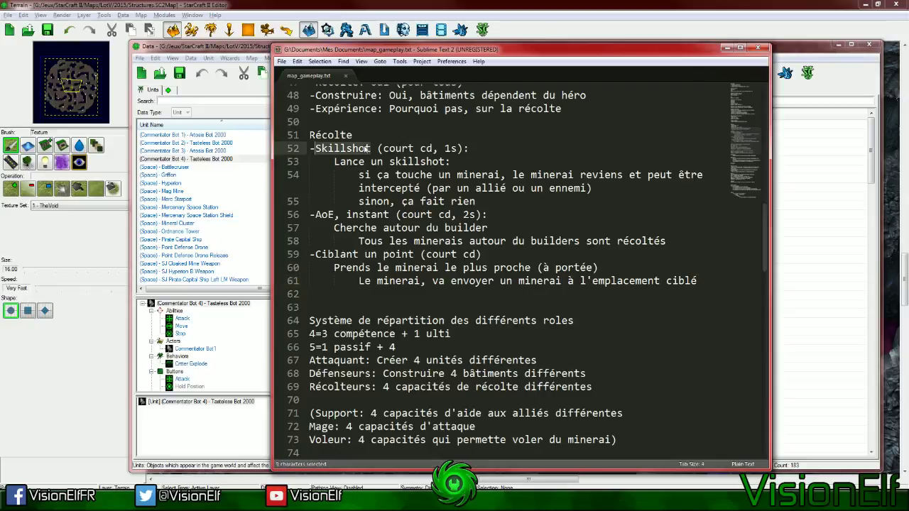
{"action": "double_click", "coordinate": [598, 175]}
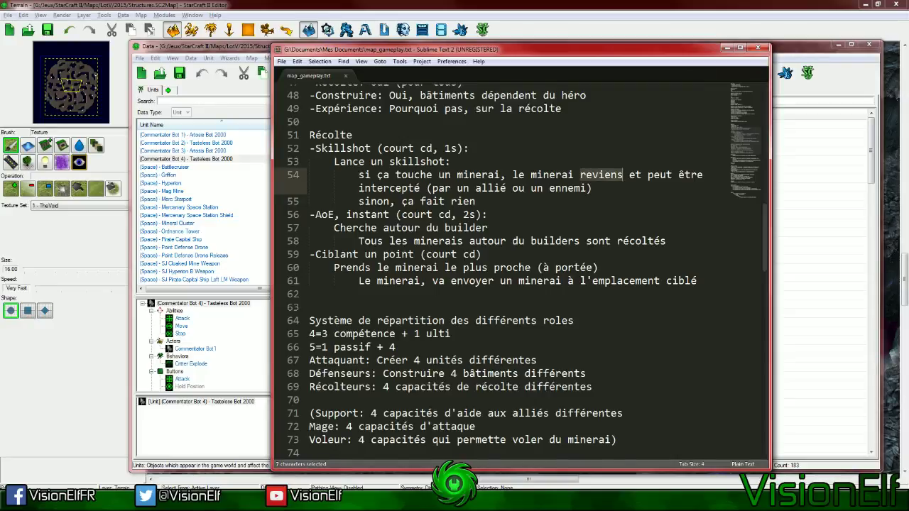
{"action": "left_click_drag", "start_coordinate": [315, 254], "coordinate": [504, 257]}
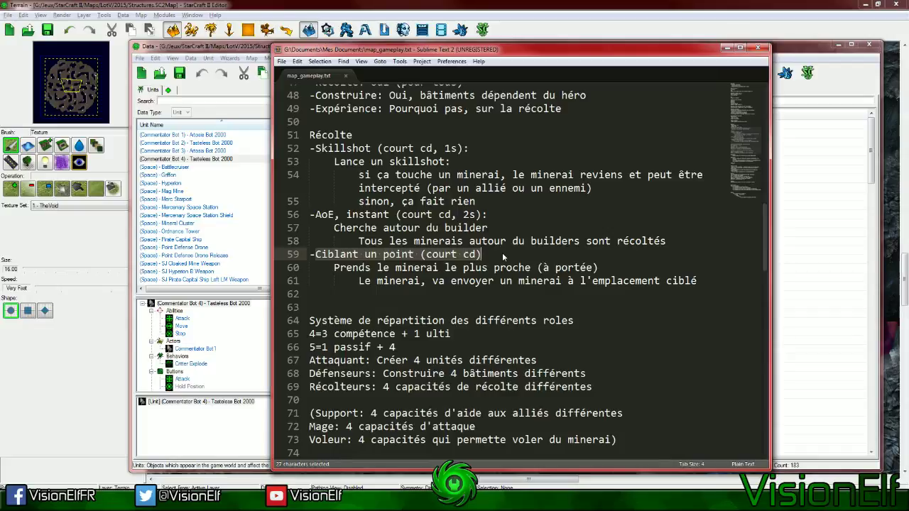
{"action": "left_click_drag", "start_coordinate": [489, 201], "coordinate": [314, 153]}
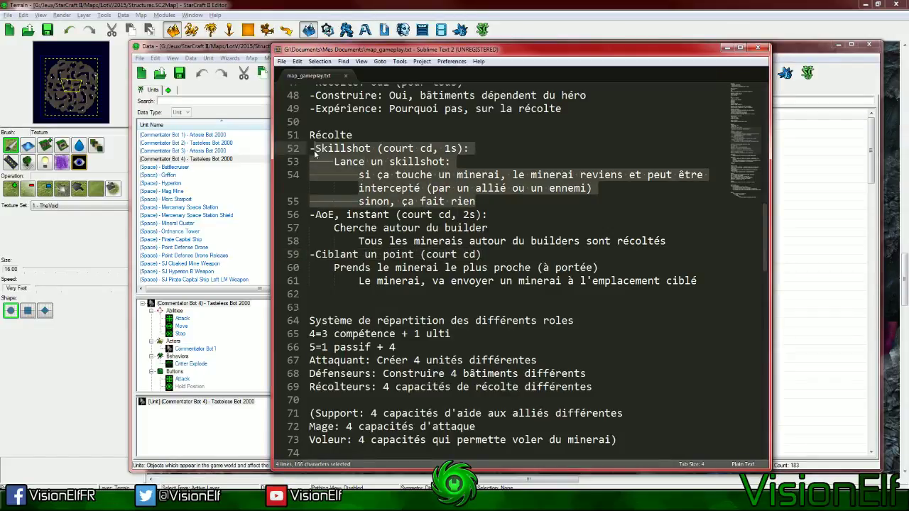
{"action": "left_click", "coordinate": [313, 152]}
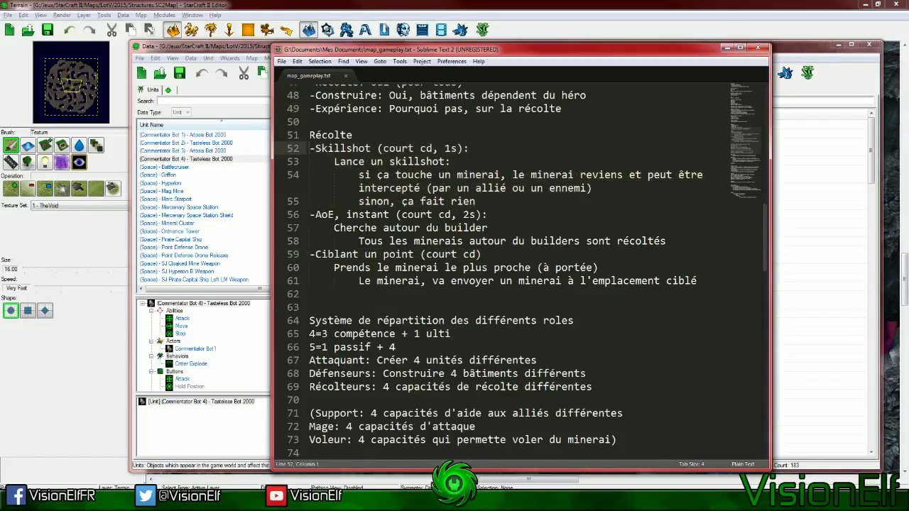
{"action": "left_click", "coordinate": [475, 202]}
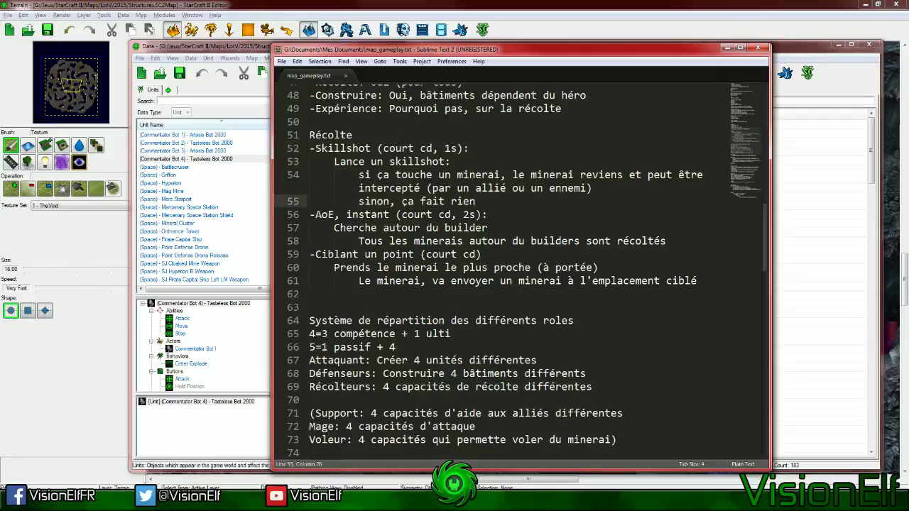
Switch to the StarCraft II Data editor and limit the unit list to the data source Structures.SC2Map
{"action": "left_click", "coordinate": [250, 160]}
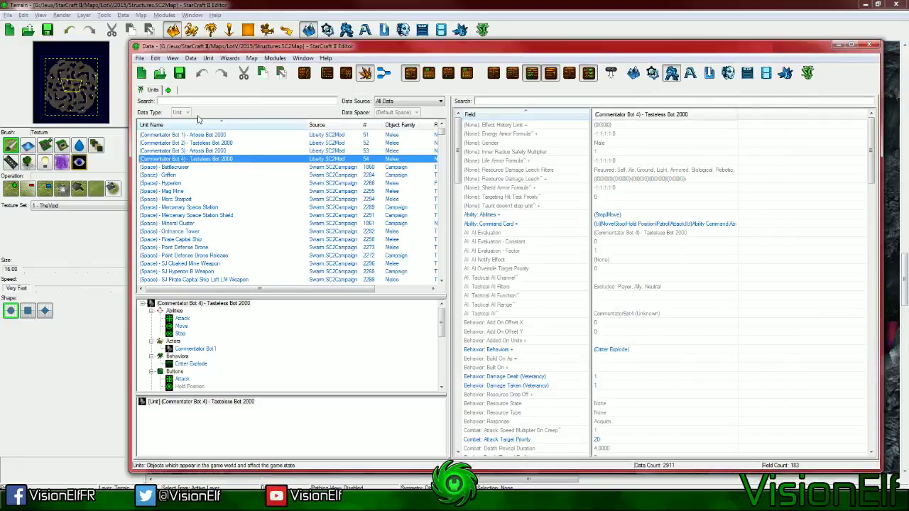
{"action": "left_click", "coordinate": [408, 101]}
{"action": "left_click", "coordinate": [400, 153]}
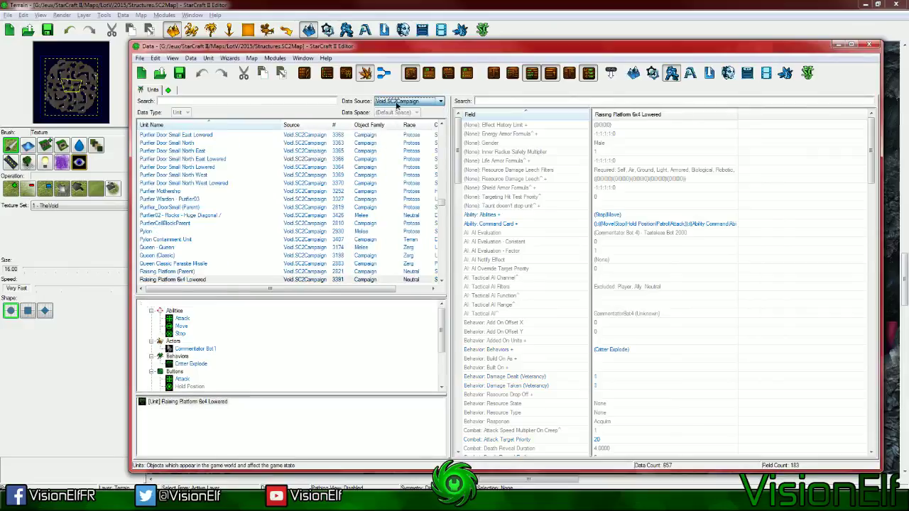
{"action": "left_click", "coordinate": [408, 101]}
{"action": "left_click", "coordinate": [397, 159]}
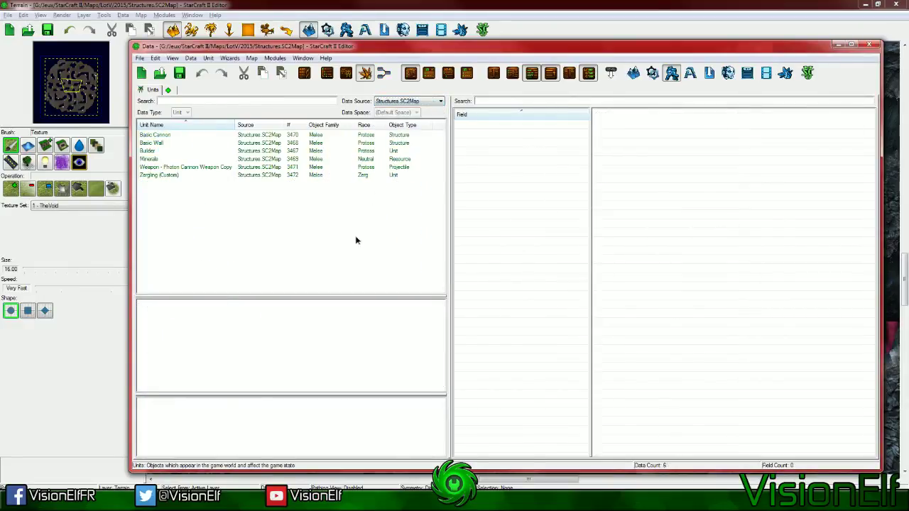
Open the Abilities data list alongside the Units list
{"action": "right_click", "coordinate": [167, 93]}
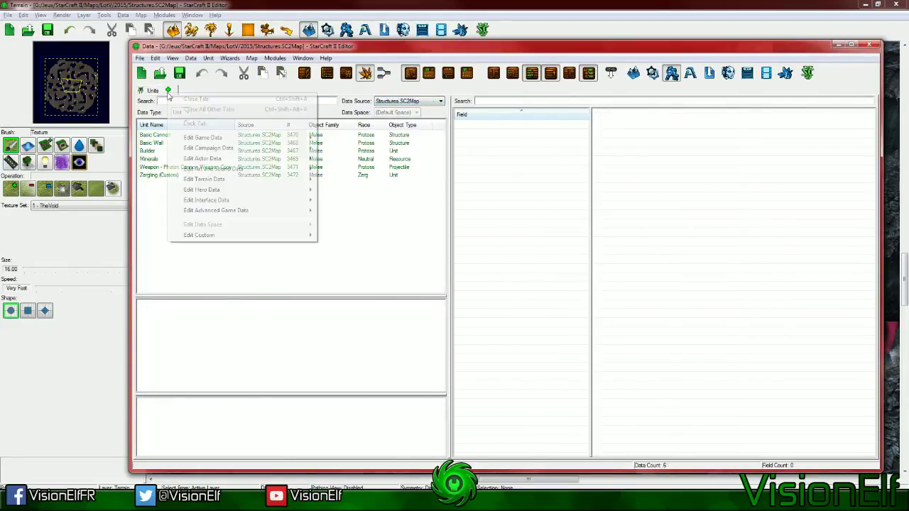
{"action": "mouse_move", "coordinate": [213, 138]}
{"action": "left_click", "coordinate": [350, 138]}
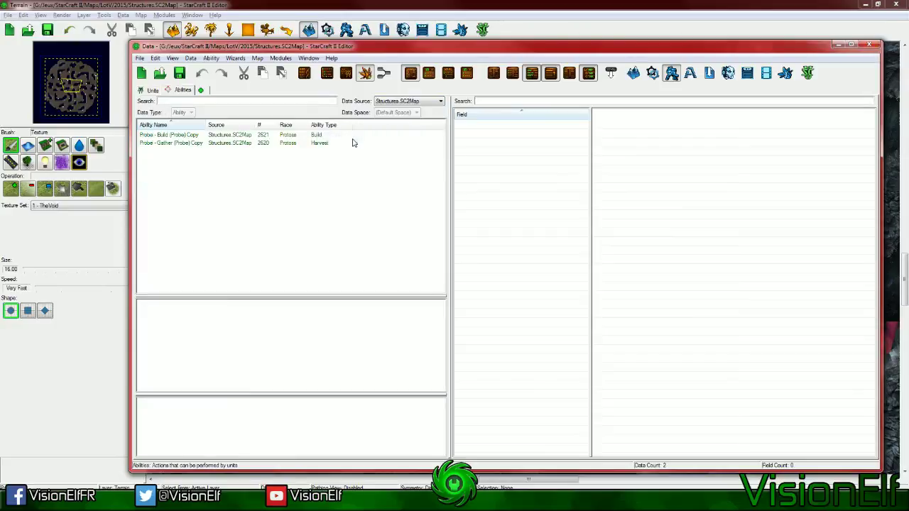
Add a new ability to the map data and name it GatherSkillshot
{"action": "right_click", "coordinate": [271, 171]}
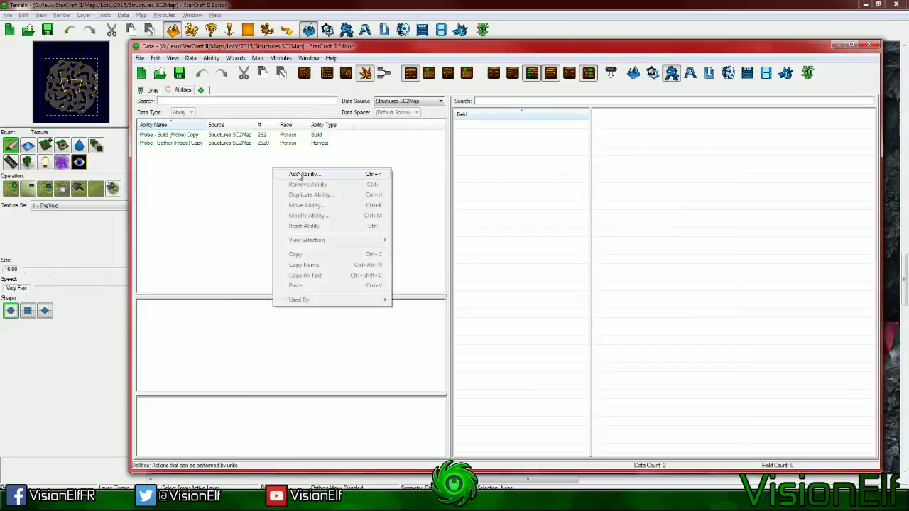
{"action": "left_click", "coordinate": [291, 175]}
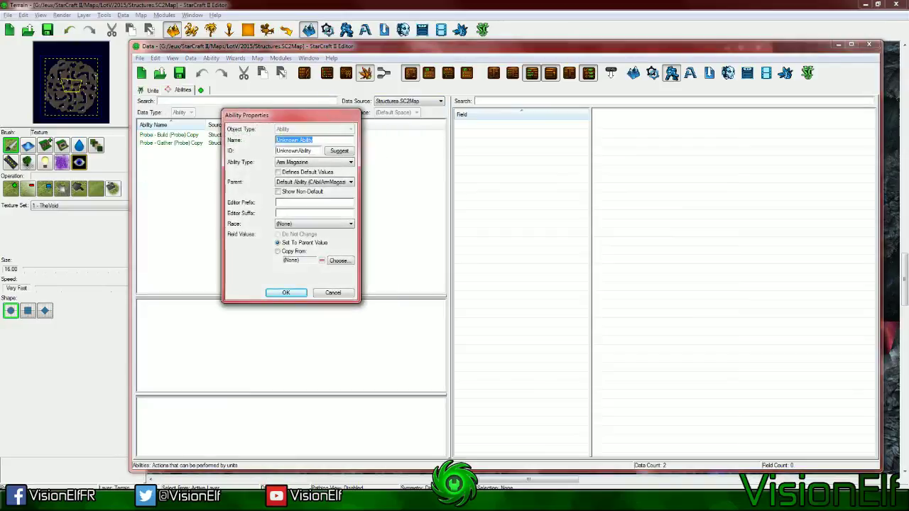
{"action": "type", "text": "Launch"}
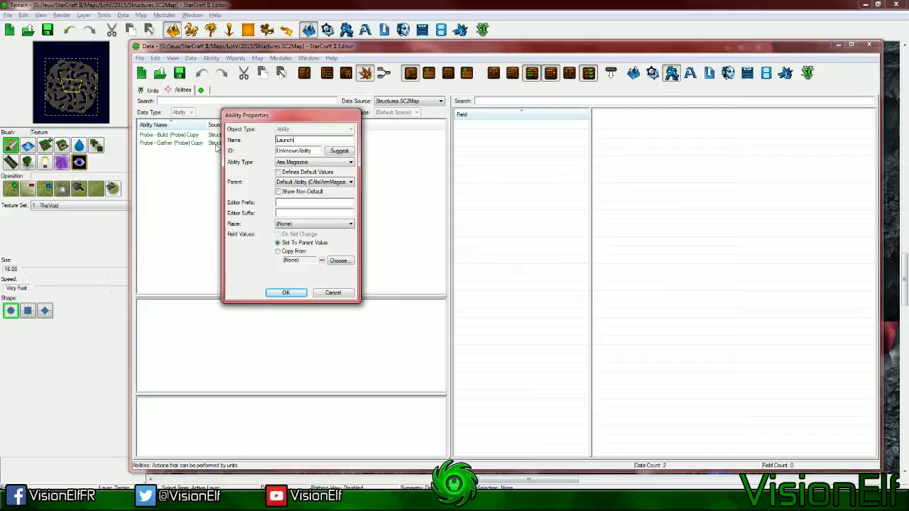
{"action": "key", "text": "BackSpace"}
{"action": "key", "text": "BackSpace"}
{"action": "key", "text": "BackSpace"}
{"action": "key", "text": "BackSpace"}
{"action": "key", "text": "BackSpace"}
{"action": "key", "text": "BackSpace"}
{"action": "type", "text": "GatherSkillshot"}
Set the new ability's ID to GatherSkillshot, type to Effect - Target and parent to Default Ability (CAbilEffectTarget), and create it
{"action": "left_click", "coordinate": [343, 166]}
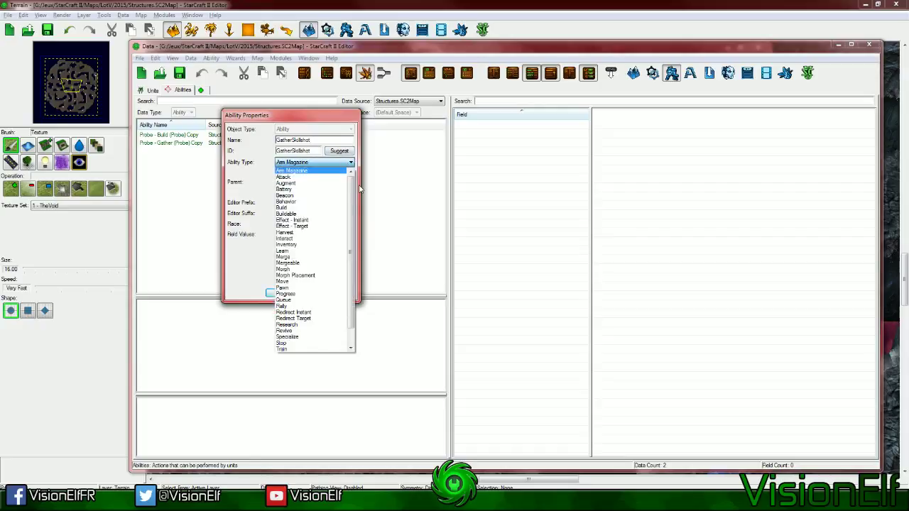
{"action": "left_click", "coordinate": [346, 170]}
{"action": "left_click", "coordinate": [345, 169]}
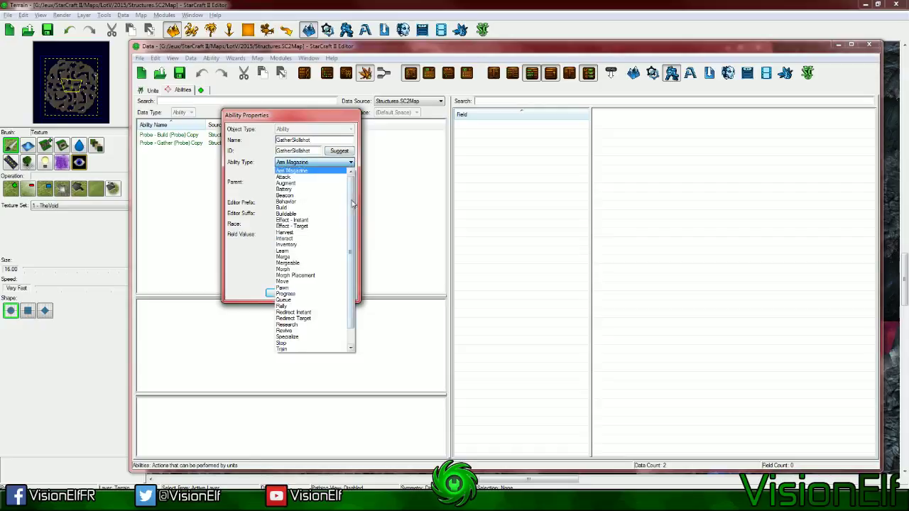
{"action": "scroll", "coordinate": [359, 232], "scroll_direction": "down", "scroll_amount": 1}
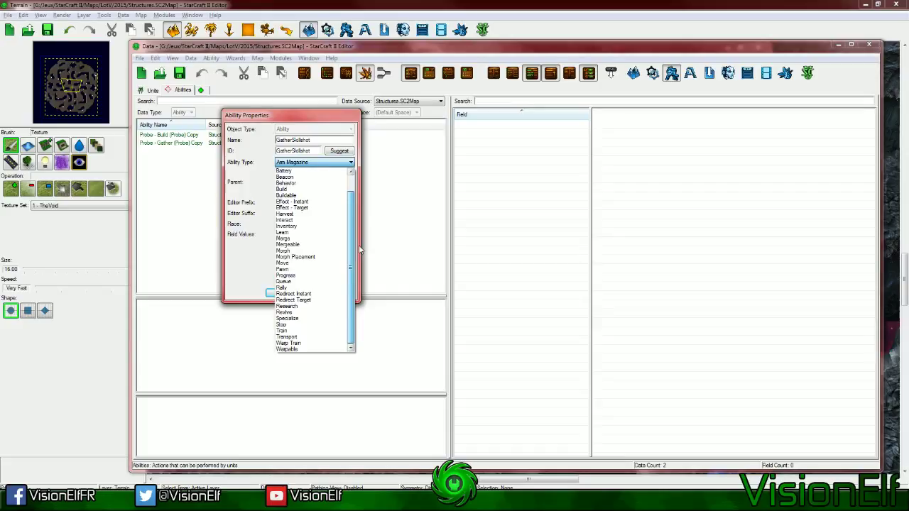
{"action": "left_click_drag", "start_coordinate": [353, 247], "coordinate": [353, 222]}
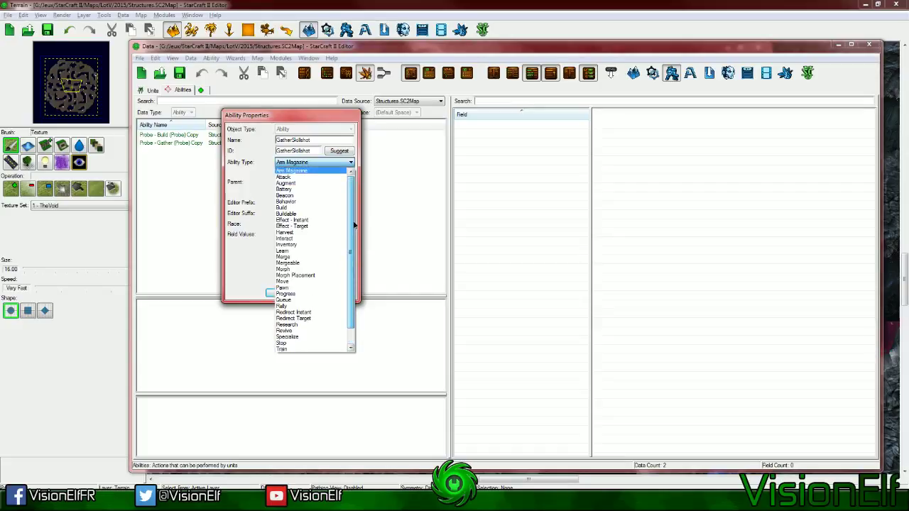
{"action": "left_click", "coordinate": [305, 227]}
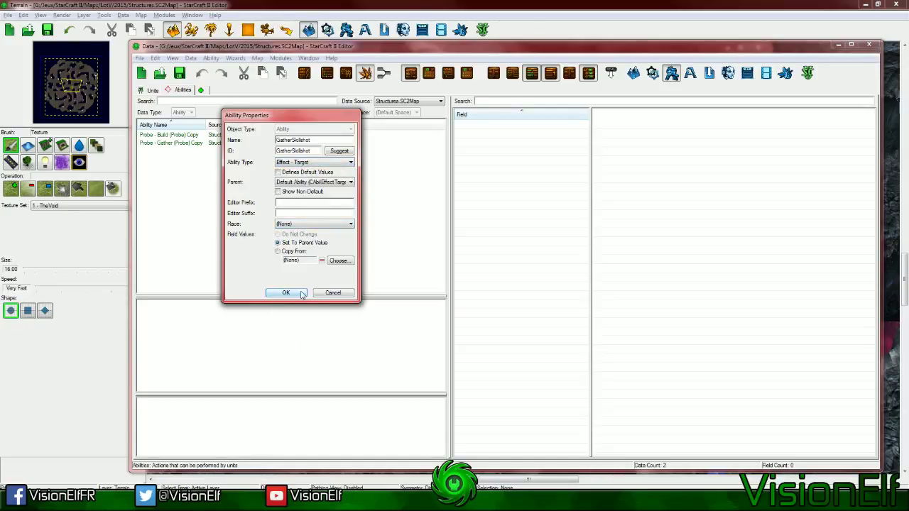
{"action": "left_click", "coordinate": [307, 183]}
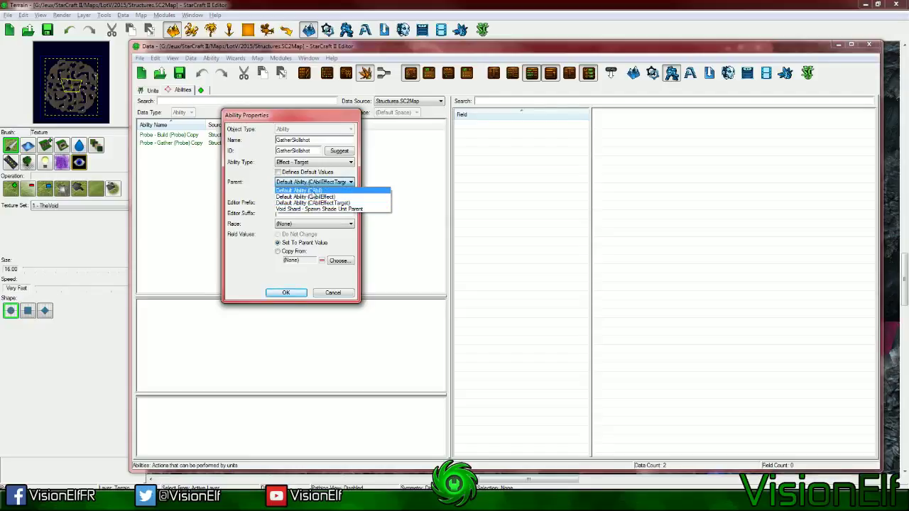
{"action": "left_click", "coordinate": [314, 203]}
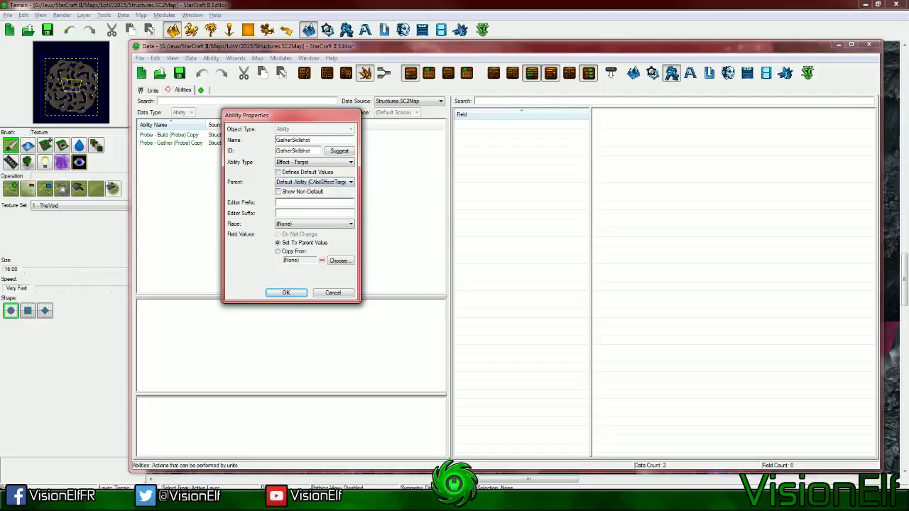
{"action": "left_click", "coordinate": [284, 293]}
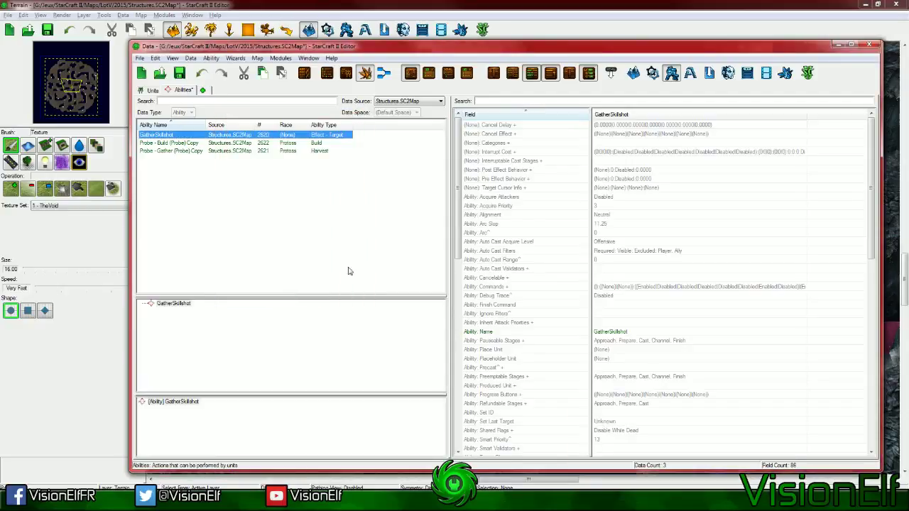
Look through the fields of the GatherSkillshot ability and save the map
{"action": "scroll", "coordinate": [653, 344], "scroll_direction": "down", "scroll_amount": 6}
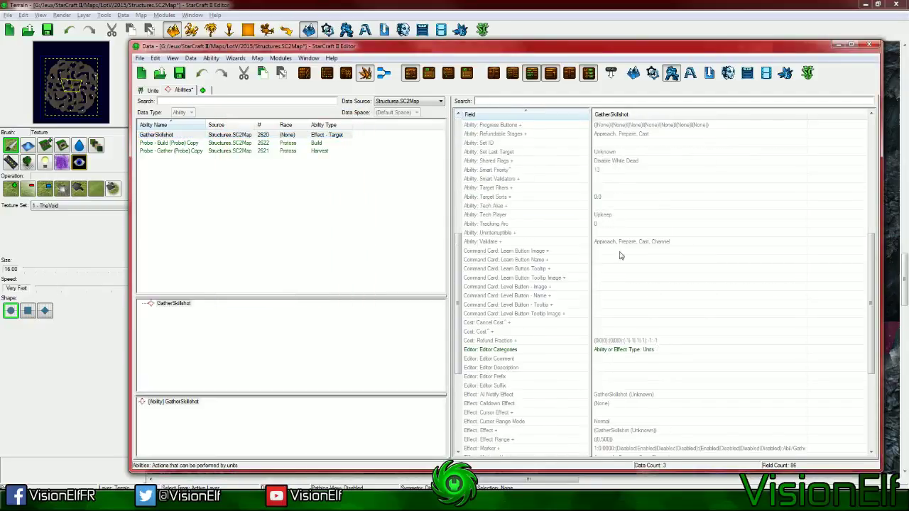
{"action": "scroll", "coordinate": [618, 273], "scroll_direction": "down", "scroll_amount": 5}
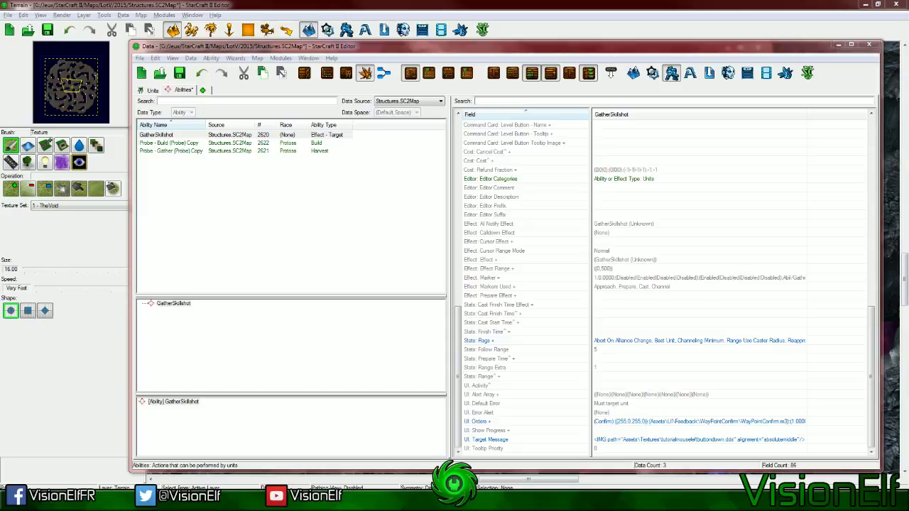
{"action": "left_click", "coordinate": [269, 186]}
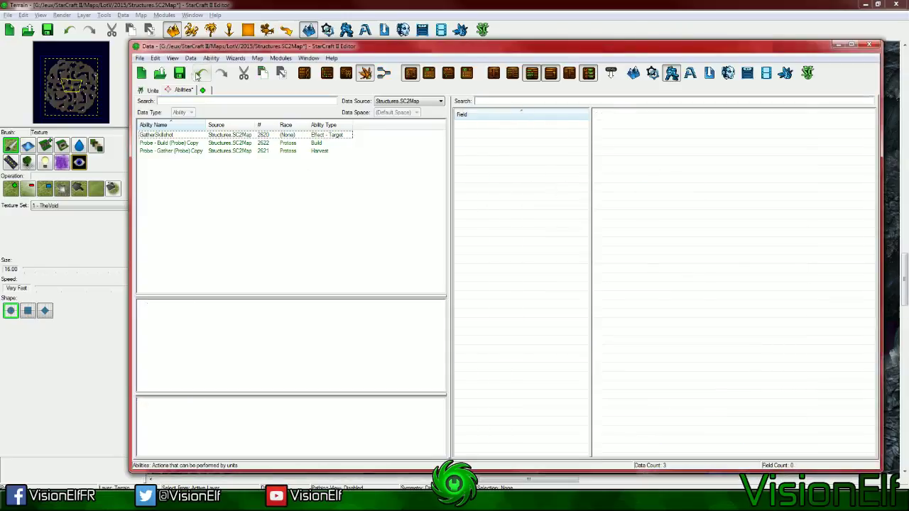
{"action": "left_click", "coordinate": [183, 134]}
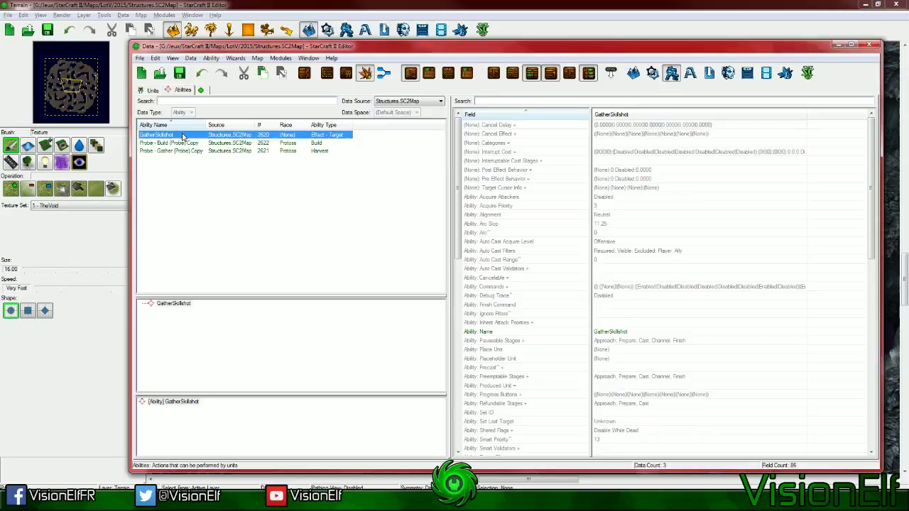
{"action": "left_click", "coordinate": [649, 186]}
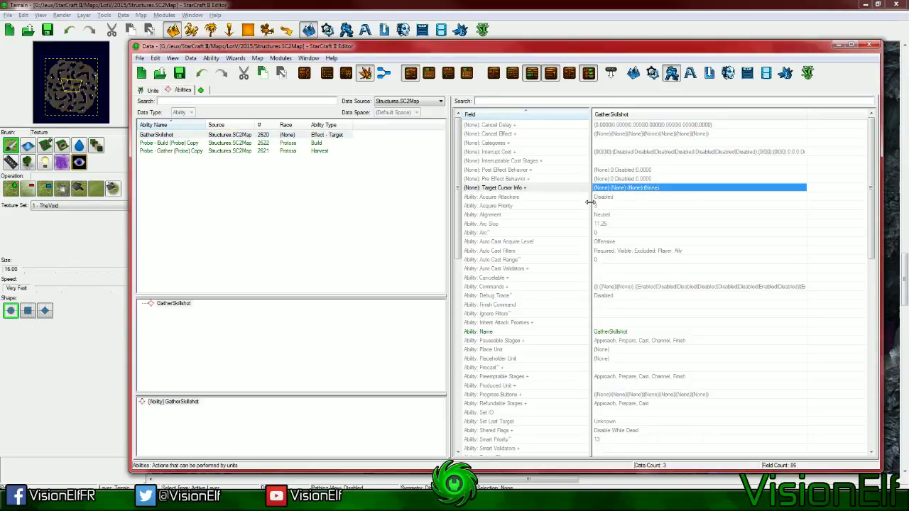
{"action": "left_click", "coordinate": [367, 246]}
{"action": "left_click", "coordinate": [207, 136]}
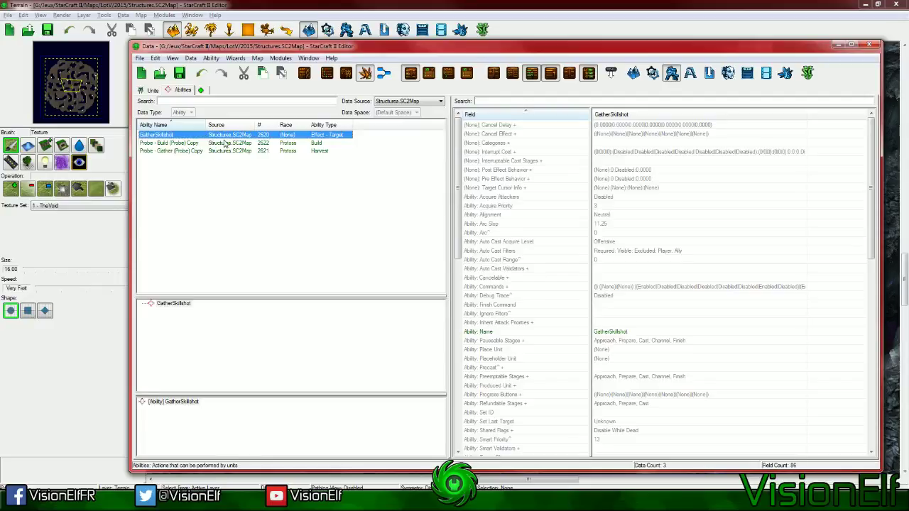
{"action": "left_click", "coordinate": [221, 137], "text": "ctrl"}
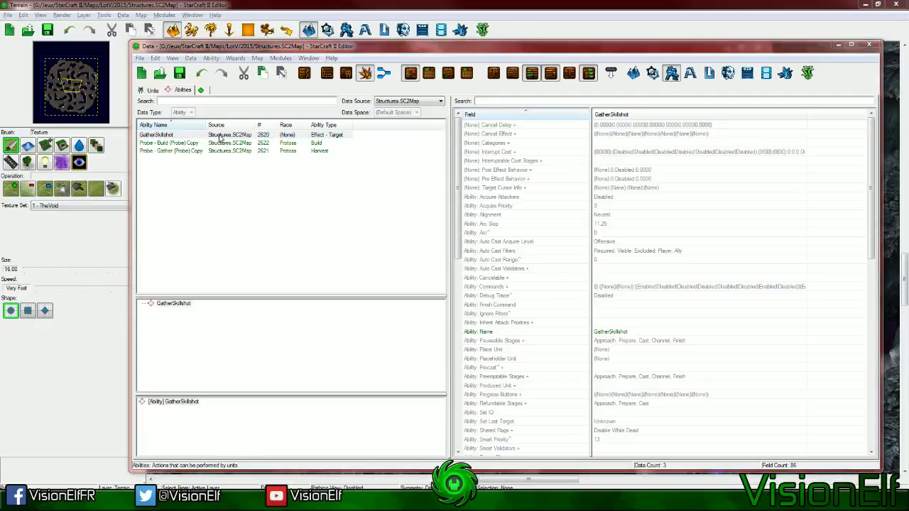
{"action": "key", "text": "Insert"}
{"action": "left_click", "coordinate": [331, 291]}
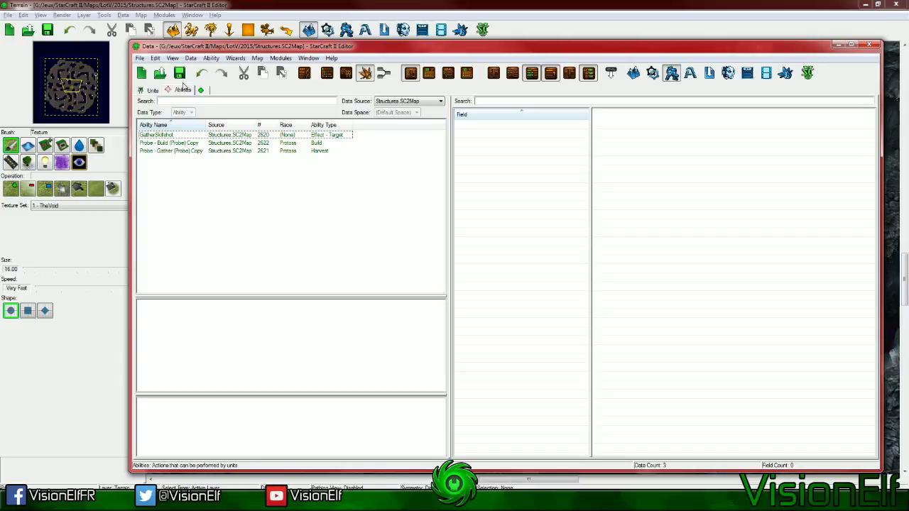
{"action": "left_click", "coordinate": [215, 138]}
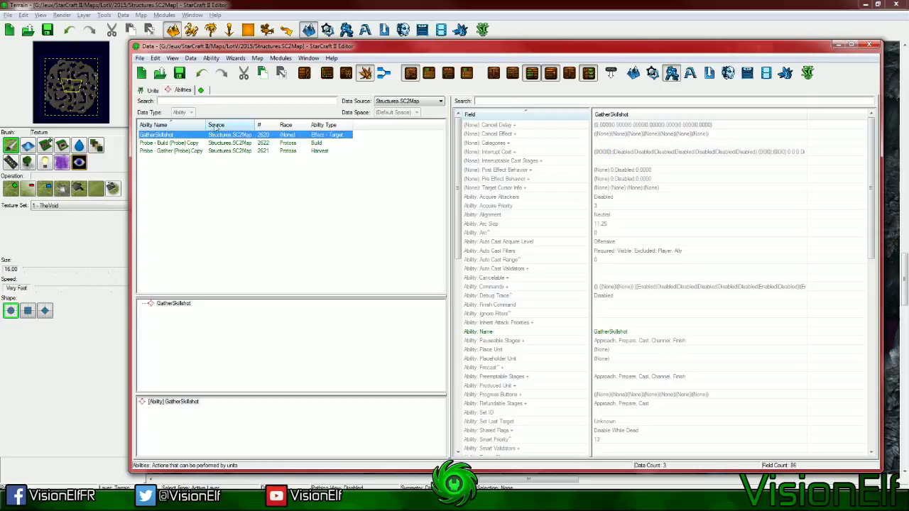
Open the Effects data list for the map
{"action": "left_click", "coordinate": [201, 90]}
{"action": "mouse_move", "coordinate": [239, 137]}
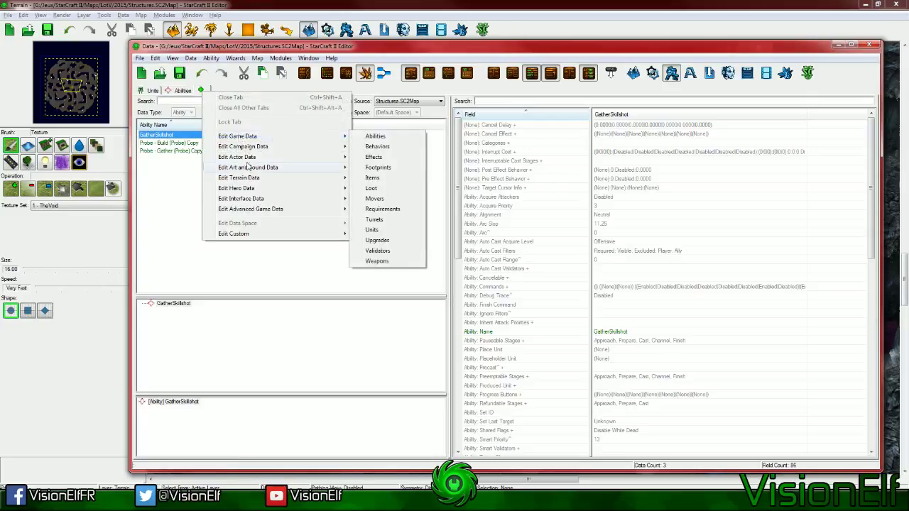
{"action": "left_click", "coordinate": [373, 157]}
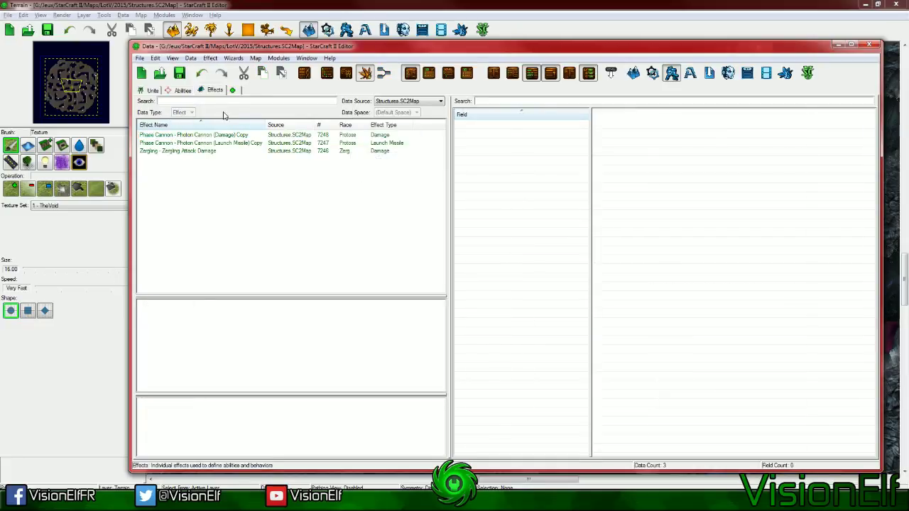
Create a new effect named GatherSkillshotLaunch with a matching ID and the effect type Launch Missile
{"action": "right_click", "coordinate": [261, 177]}
{"action": "left_click", "coordinate": [277, 182]}
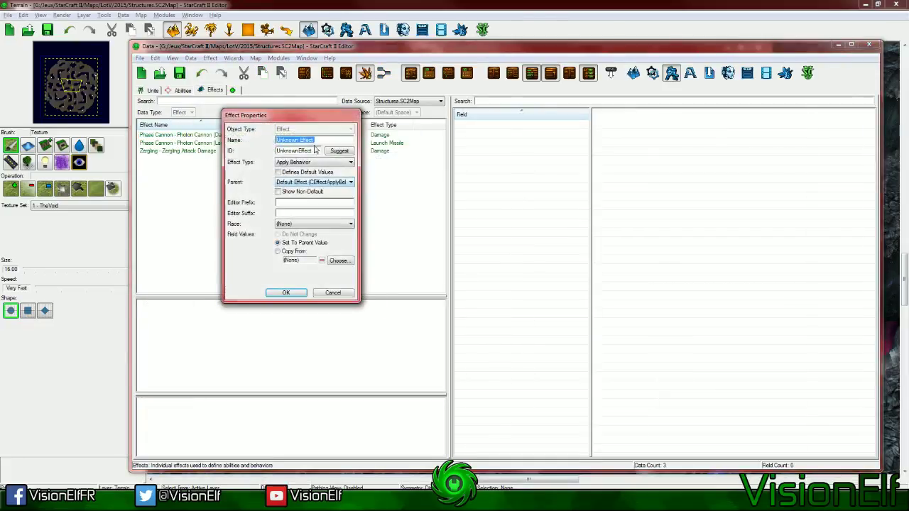
{"action": "key", "text": "BackSpace"}
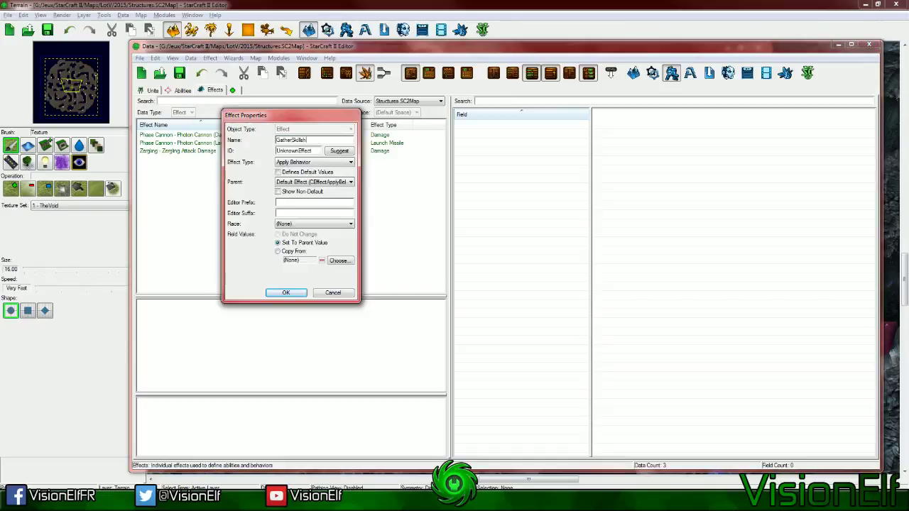
{"action": "type", "text": "GatherSkillshotLaunch"}
{"action": "left_click", "coordinate": [313, 162]}
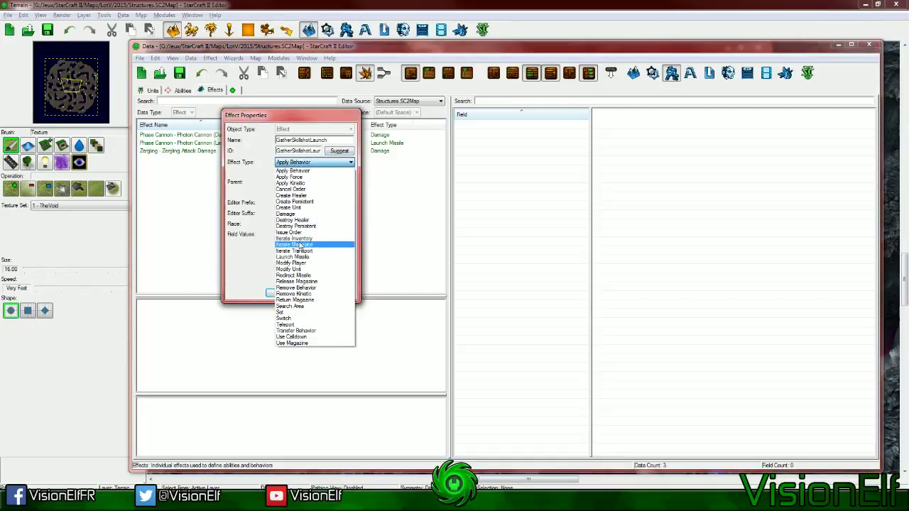
{"action": "left_click", "coordinate": [298, 257]}
{"action": "left_click", "coordinate": [291, 296]}
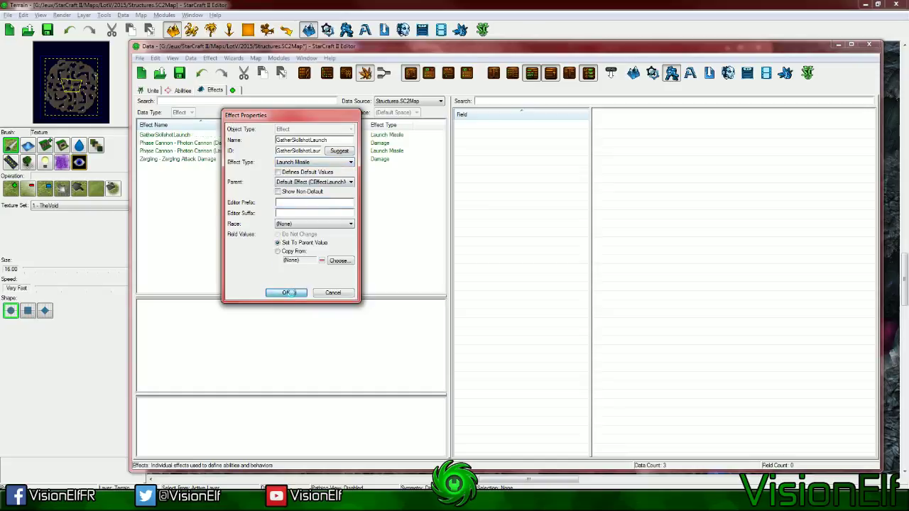
Save the map and look over the fields of the GatherSkillshotLaunch effect
{"action": "left_click", "coordinate": [608, 296]}
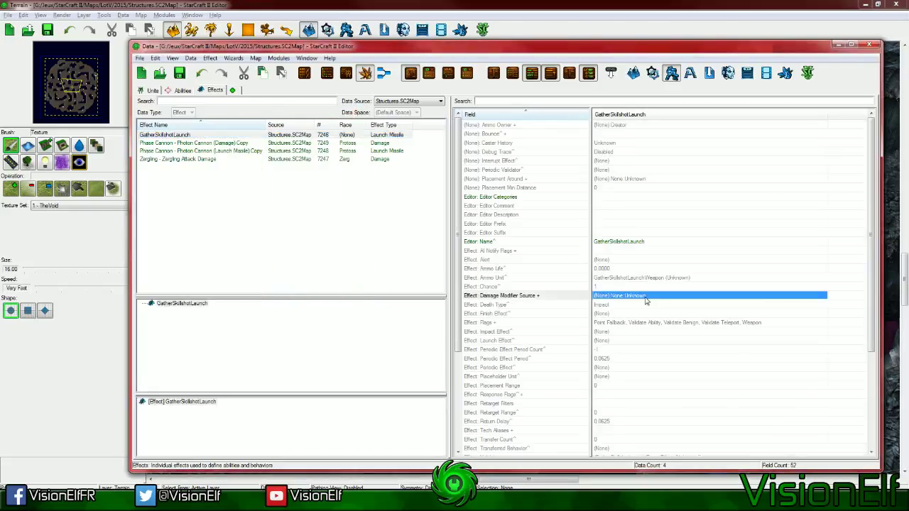
{"action": "scroll", "coordinate": [608, 358], "scroll_direction": "down", "scroll_amount": 5}
{"action": "scroll", "coordinate": [607, 359], "scroll_direction": "up", "scroll_amount": 5}
{"action": "left_click", "coordinate": [257, 238]}
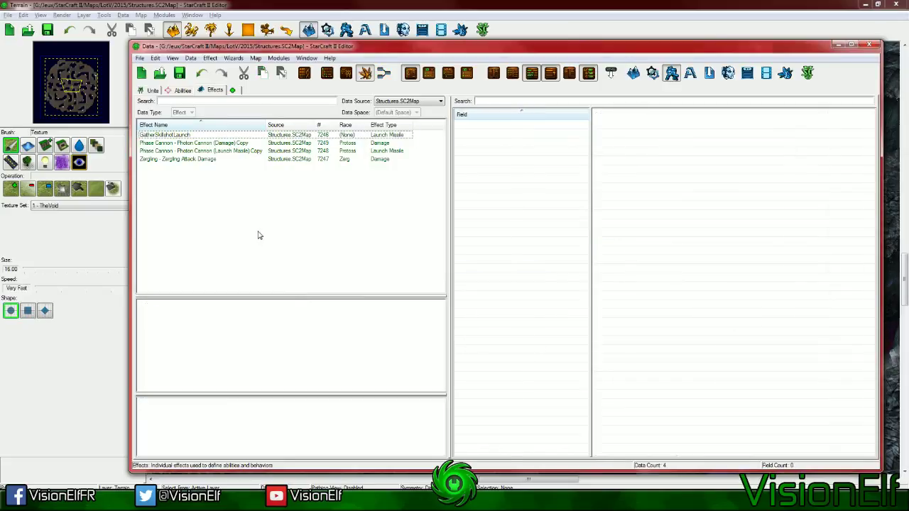
Launch Paint by running mspaint to get a blank canvas for a sketch
{"action": "key", "text": "super+r"}
{"action": "type", "text": "mspaint"}
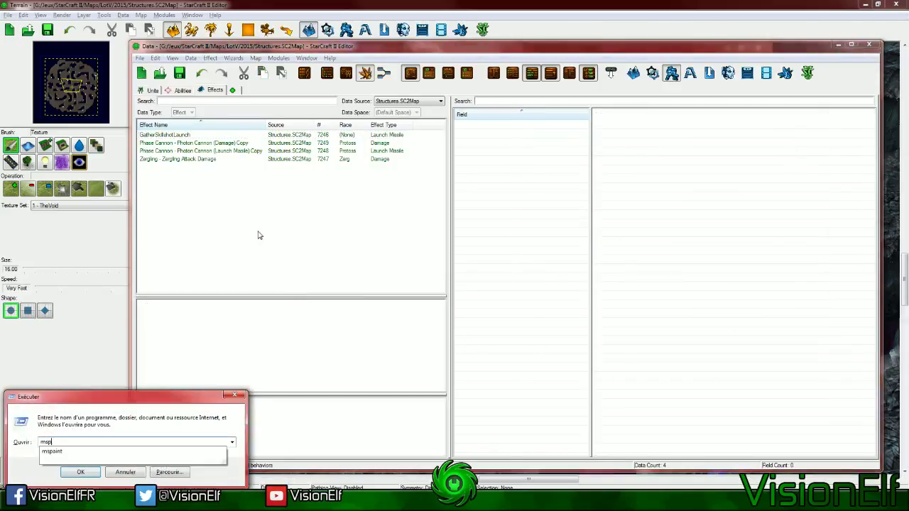
{"action": "key", "text": "Return"}
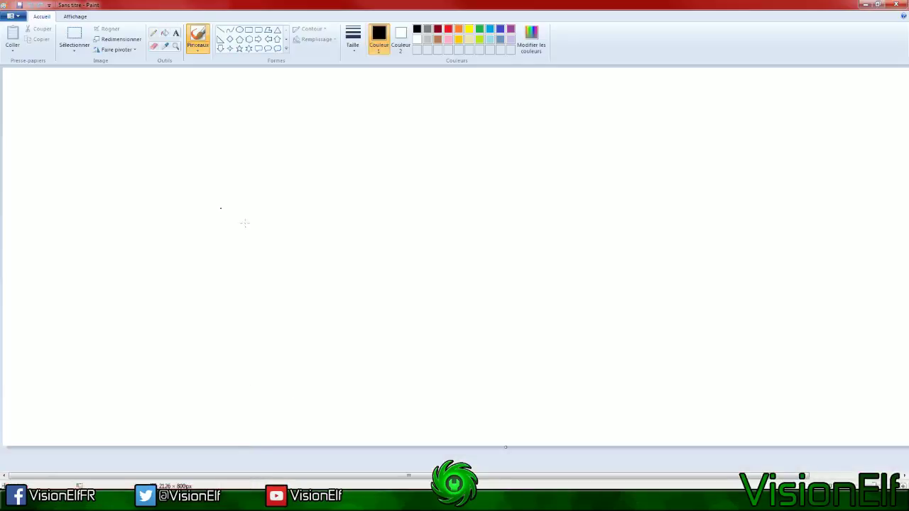
Draw a large circle near the canvas's upper middle and a smaller ellipse of about 58 × 52 px lower to its left
{"action": "left_click", "coordinate": [239, 29]}
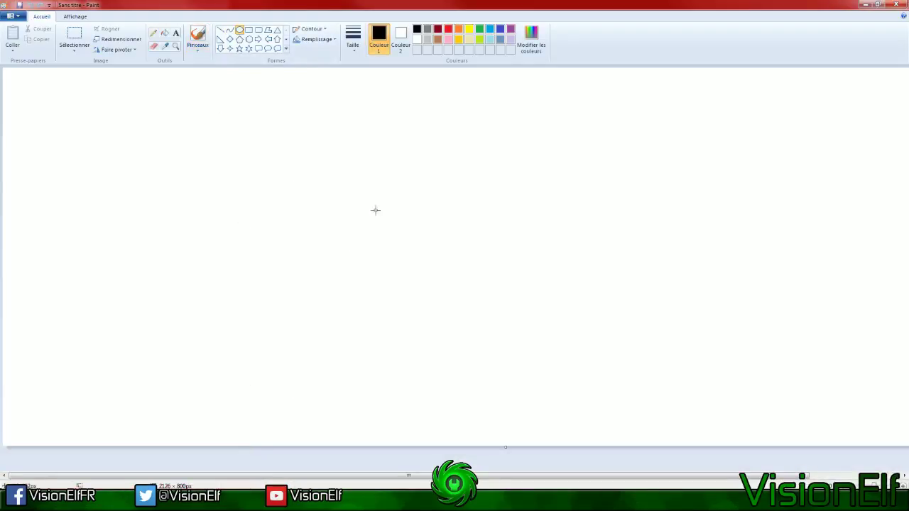
{"action": "left_click_drag", "start_coordinate": [481, 164], "coordinate": [541, 224]}
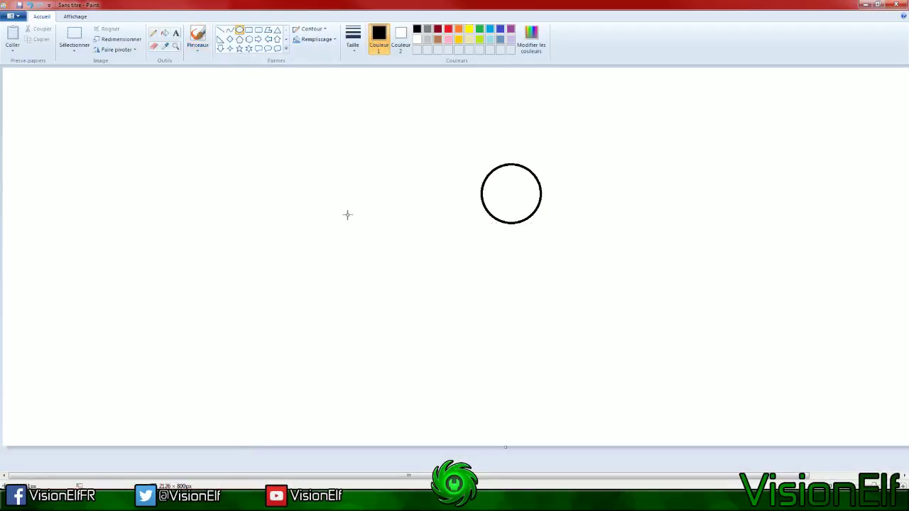
{"action": "left_click_drag", "start_coordinate": [205, 262], "coordinate": [234, 287]}
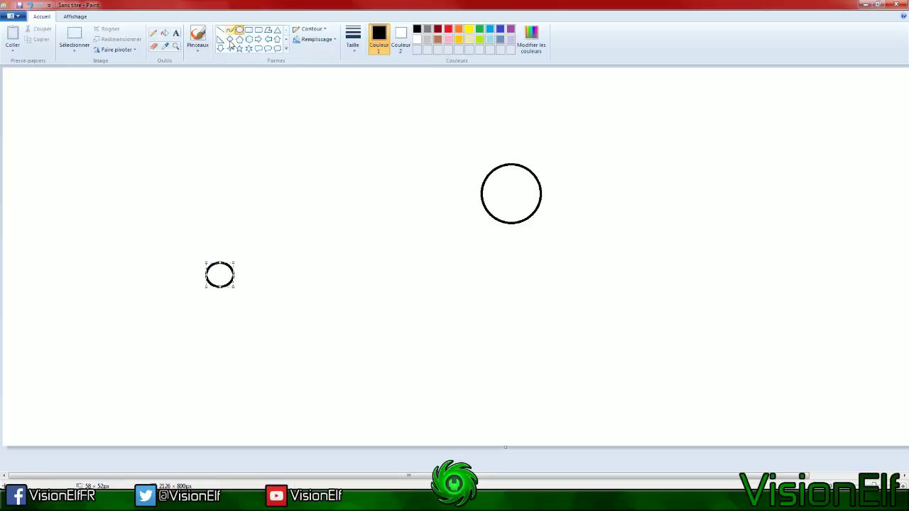
Draw an arrow of straight lines from the large circle to the small ellipse, with the arrowhead beside the ellipse
{"action": "left_click", "coordinate": [220, 30]}
{"action": "left_click_drag", "start_coordinate": [492, 200], "coordinate": [247, 260]}
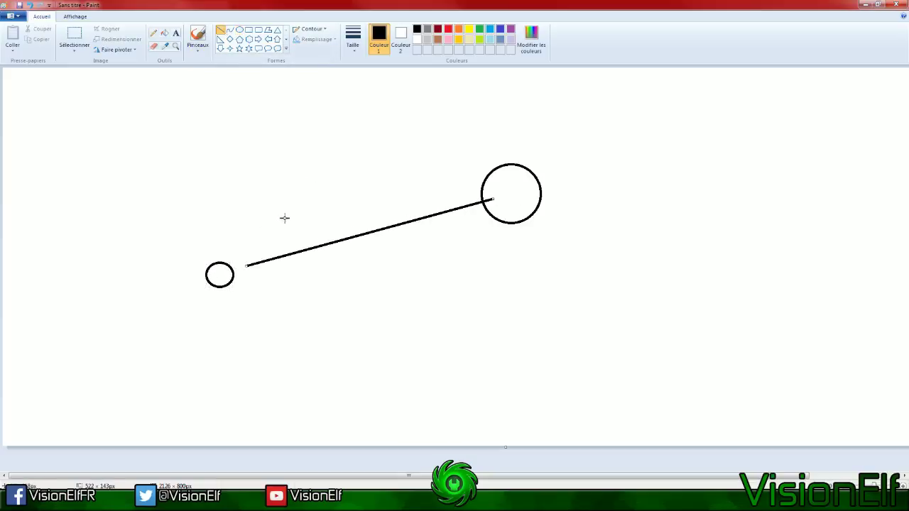
{"action": "left_click_drag", "start_coordinate": [284, 219], "coordinate": [240, 264]}
{"action": "left_click_drag", "start_coordinate": [324, 295], "coordinate": [244, 270]}
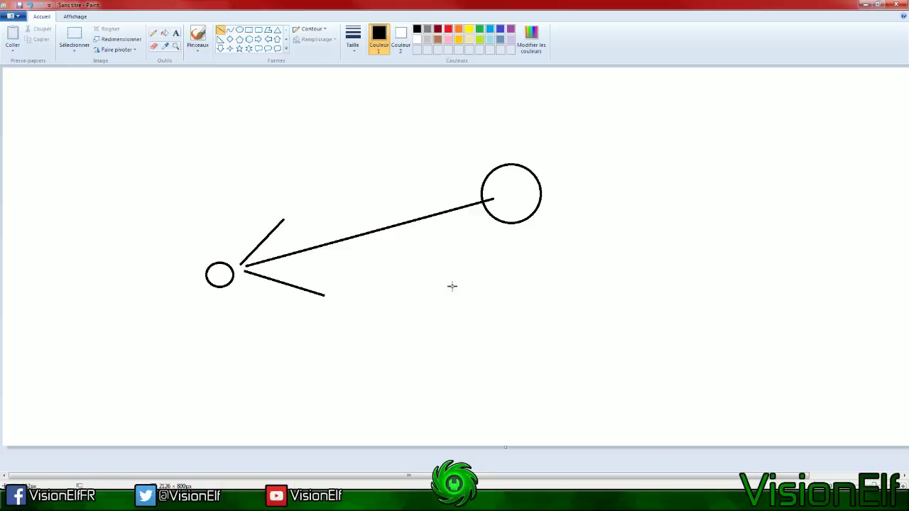
{"action": "left_click_drag", "start_coordinate": [88, 273], "coordinate": [154, 318]}
{"action": "left_click_drag", "start_coordinate": [118, 292], "coordinate": [73, 331]}
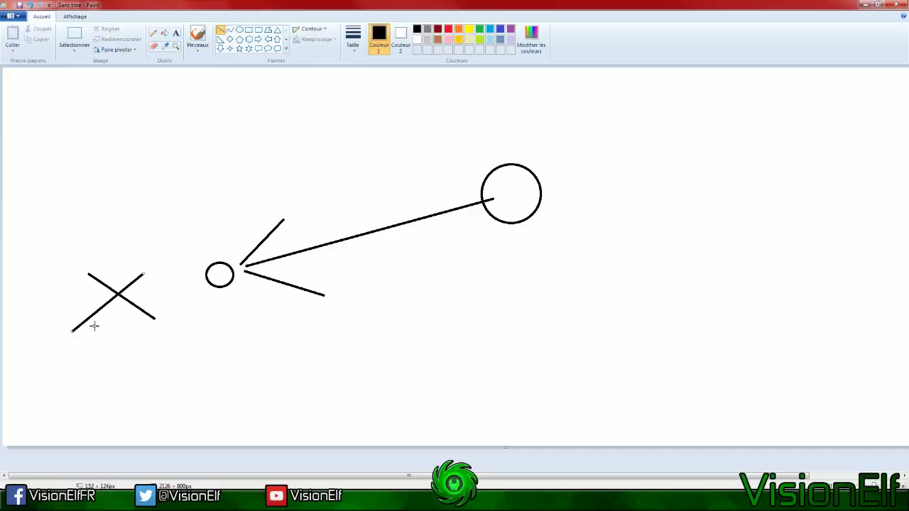
{"action": "key", "text": "ctrl+z"}
{"action": "key", "text": "ctrl+z"}
Add the text label "LaunchMissile" just above the arrow's shaft
{"action": "left_click", "coordinate": [176, 32]}
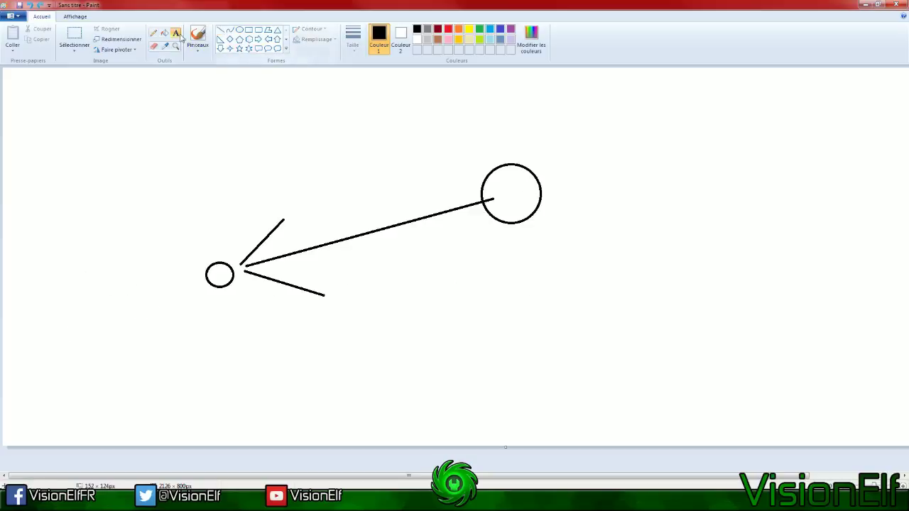
{"action": "left_click", "coordinate": [307, 153]}
{"action": "type", "text": "LaunchMissile"}
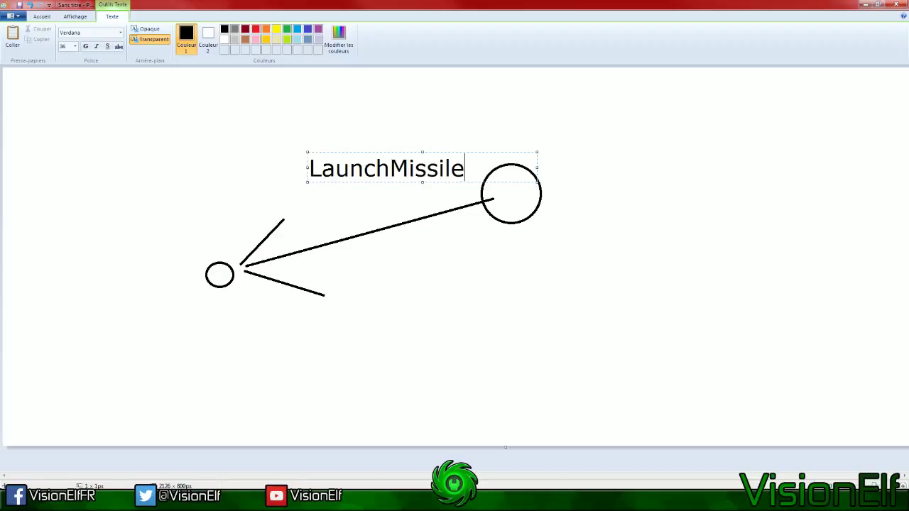
{"action": "left_click_drag", "start_coordinate": [321, 152], "coordinate": [301, 185]}
{"action": "left_click", "coordinate": [287, 148]}
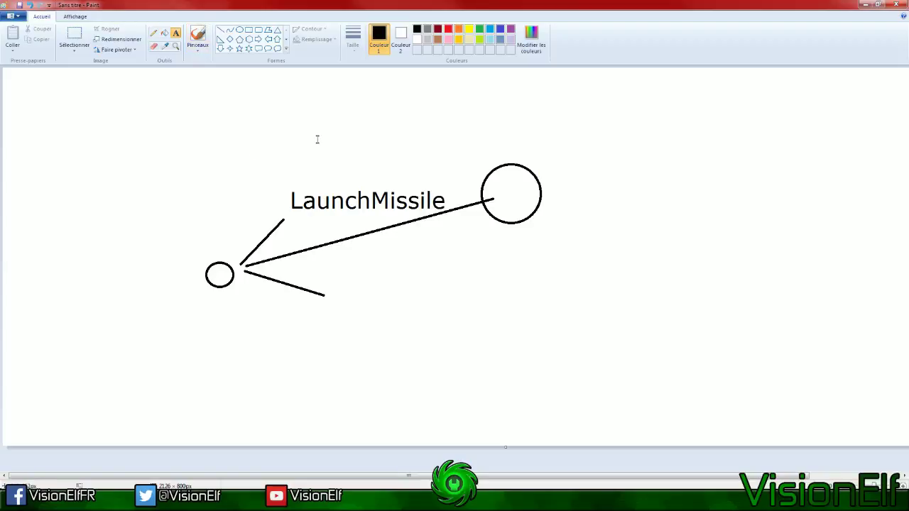
Draw a circle of about 49 × 46 px on the arrow's shaft with a black outline and a solid light-blue fill
{"action": "left_click", "coordinate": [239, 30]}
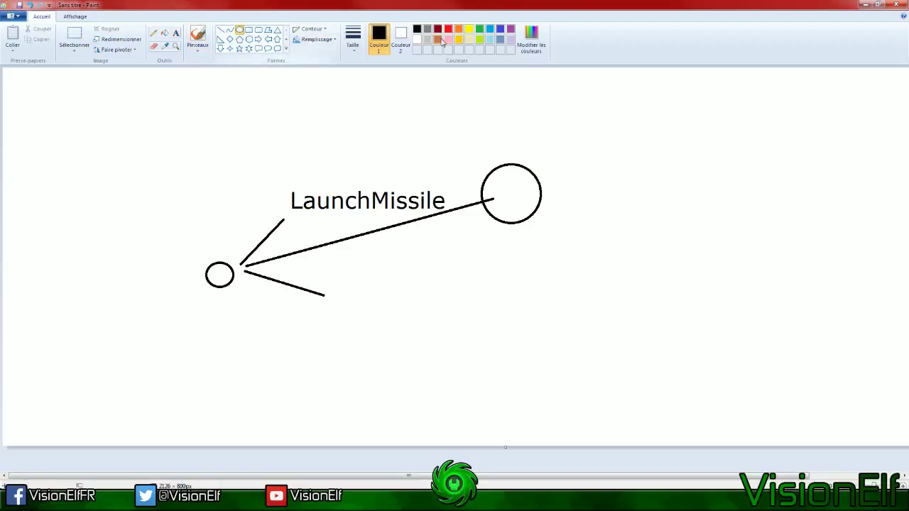
{"action": "left_click", "coordinate": [448, 28]}
{"action": "left_click_drag", "start_coordinate": [393, 211], "coordinate": [415, 233]}
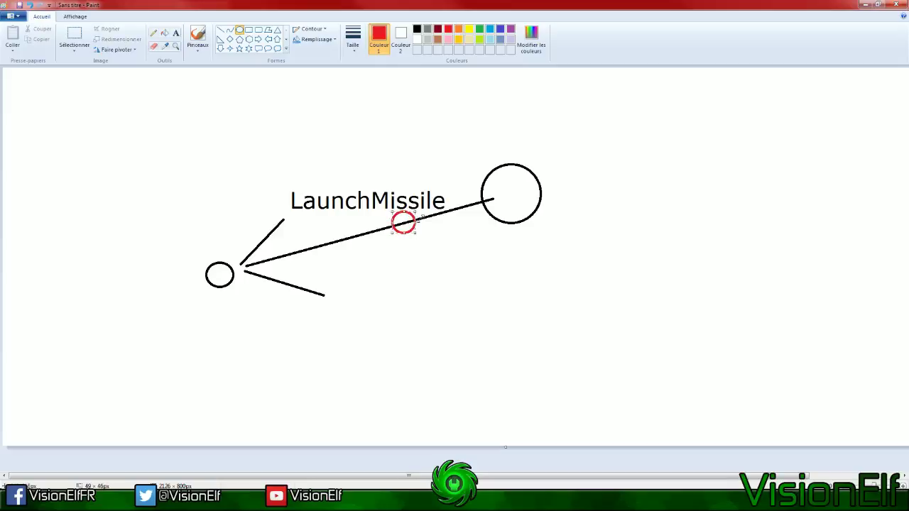
{"action": "left_click", "coordinate": [489, 29]}
{"action": "left_click", "coordinate": [401, 39]}
{"action": "left_click", "coordinate": [489, 29]}
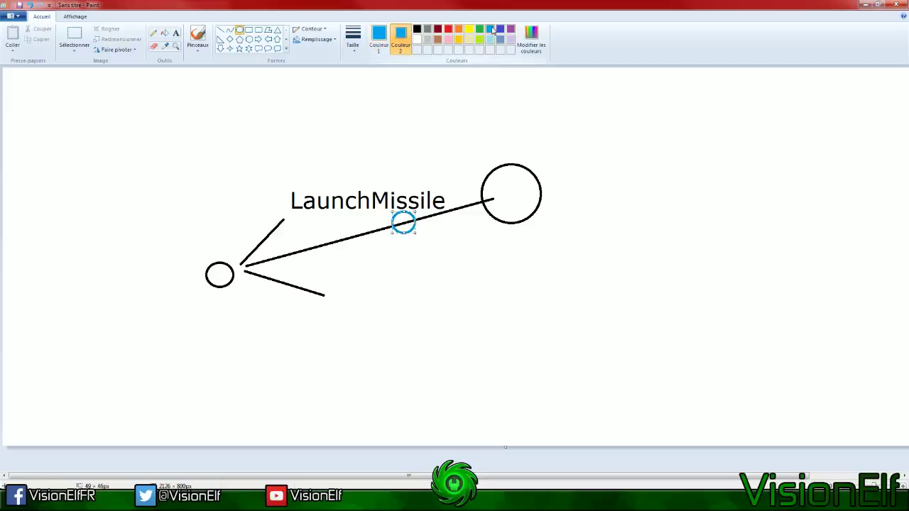
{"action": "left_click", "coordinate": [378, 39]}
{"action": "left_click", "coordinate": [417, 29]}
{"action": "left_click", "coordinate": [316, 29]}
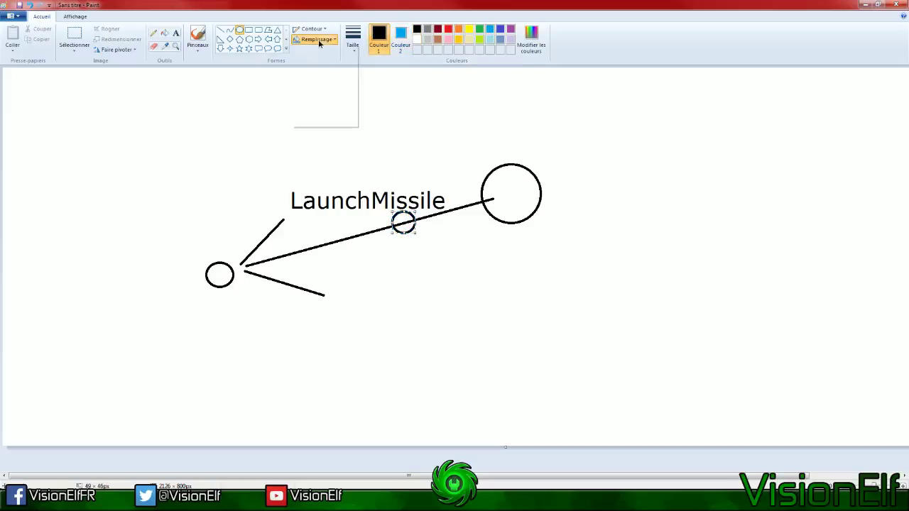
{"action": "left_click", "coordinate": [316, 29]}
{"action": "left_click", "coordinate": [316, 39]}
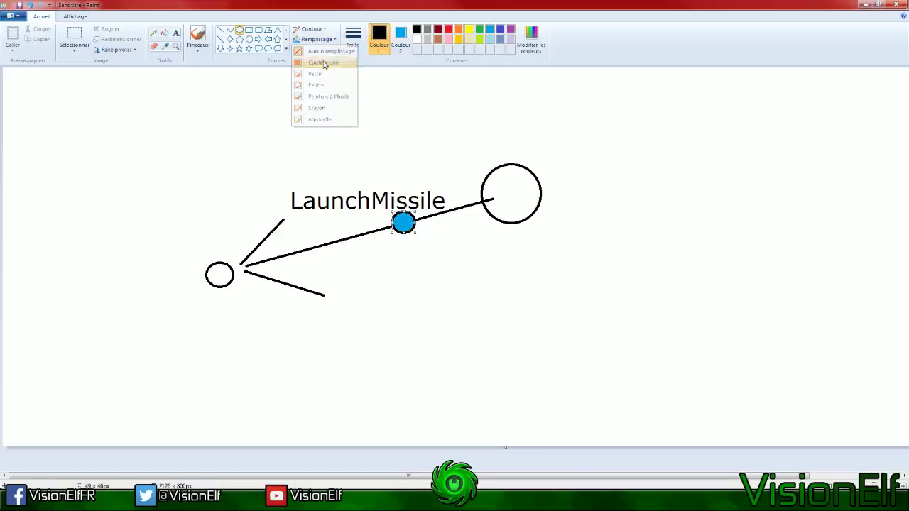
{"action": "left_click", "coordinate": [323, 64]}
Add the text label "MineraiMissile" just below the blue circle
{"action": "left_click", "coordinate": [175, 32]}
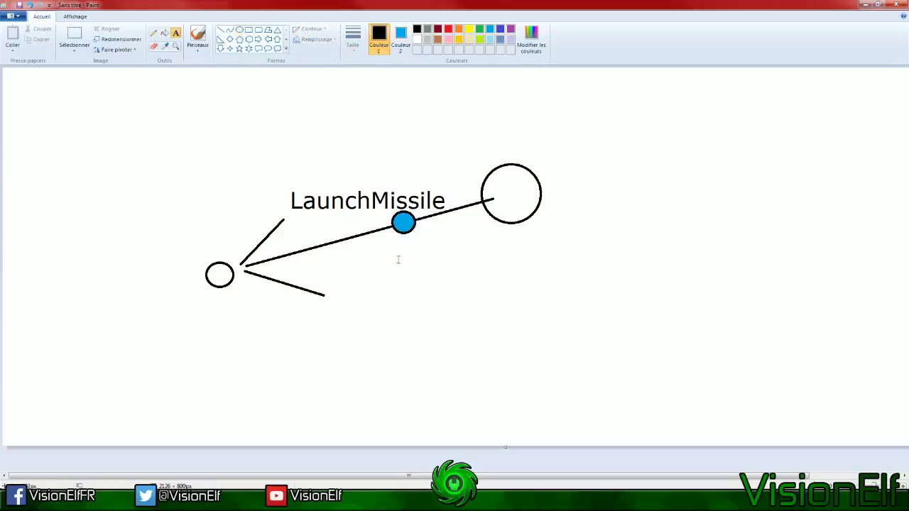
{"action": "left_click", "coordinate": [395, 231]}
{"action": "type", "text": "Minerai"}
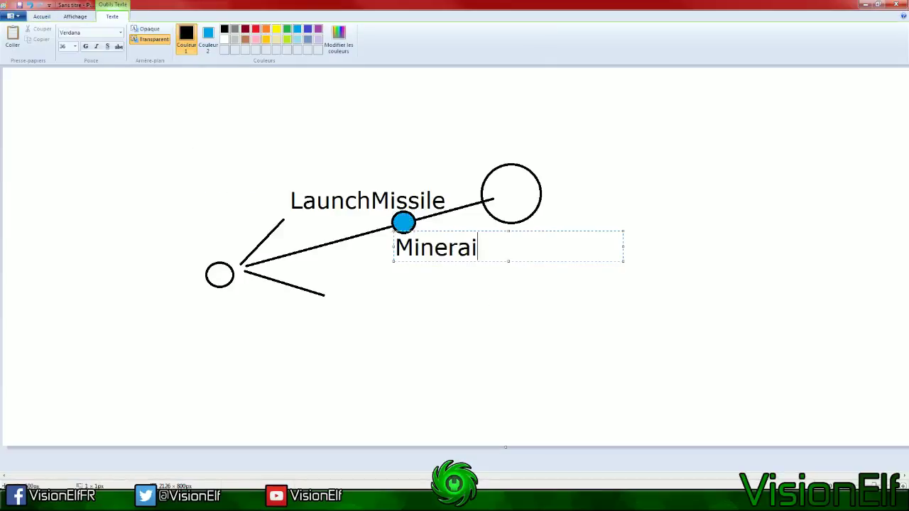
{"action": "type", "text": "Missile"}
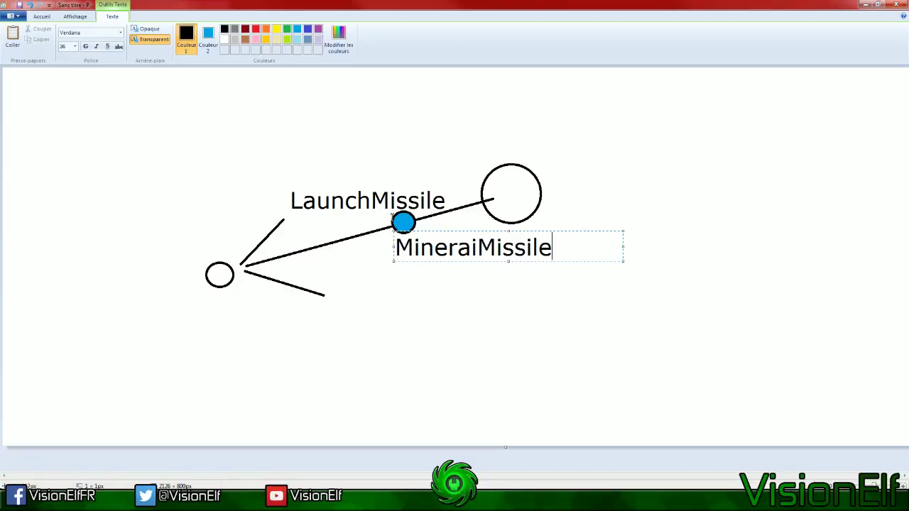
{"action": "left_click", "coordinate": [503, 279]}
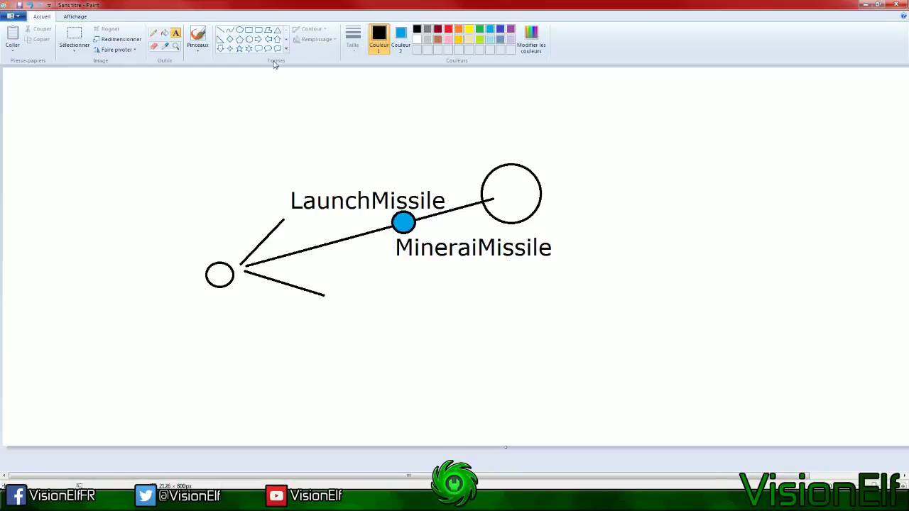
Draw a larger unfilled black circle centred around the blue circle, replacing the first attempt
{"action": "left_click", "coordinate": [239, 30]}
{"action": "left_click", "coordinate": [311, 28]}
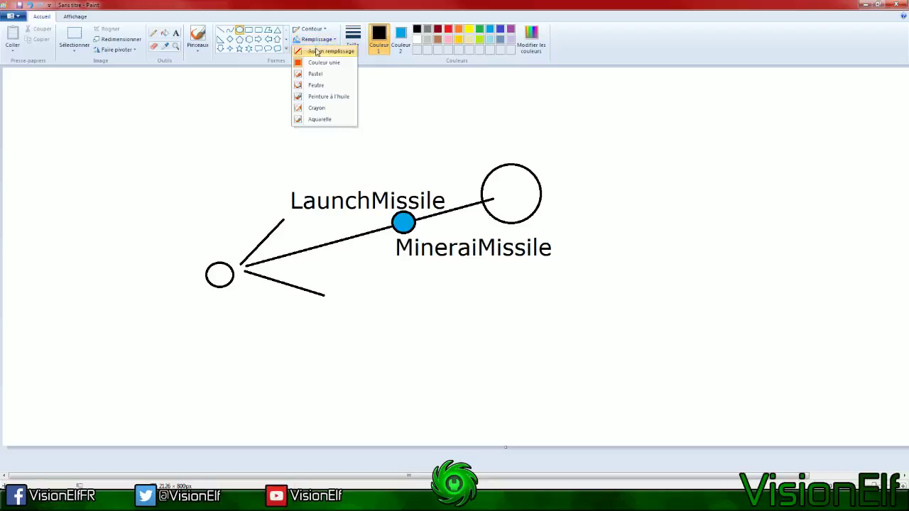
{"action": "left_click", "coordinate": [319, 62]}
{"action": "left_click_drag", "start_coordinate": [356, 179], "coordinate": [462, 265]}
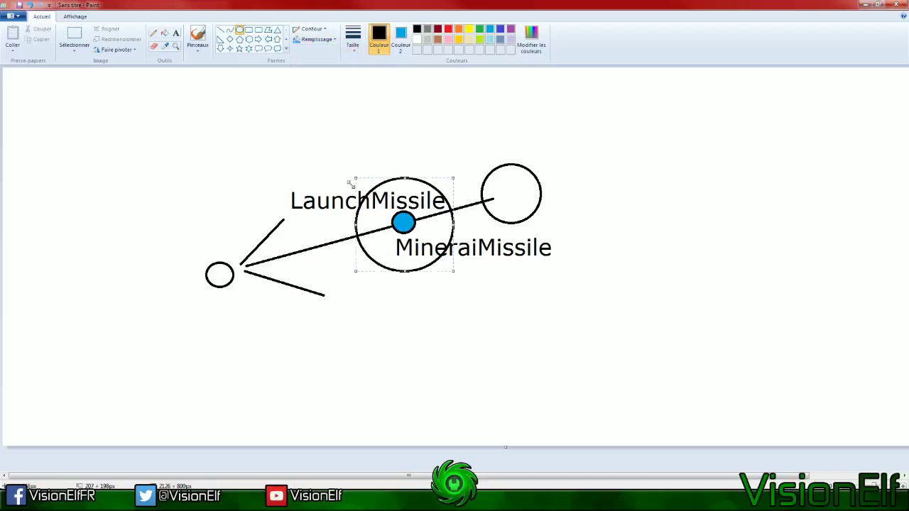
{"action": "key", "text": "ctrl+z"}
{"action": "mouse_move", "coordinate": [351, 169]}
{"action": "left_mouse_down"}
{"action": "mouse_move", "coordinate": [469, 269]}
{"action": "mouse_move", "coordinate": [452, 272]}
{"action": "left_mouse_up"}
{"action": "left_click", "coordinate": [454, 302]}
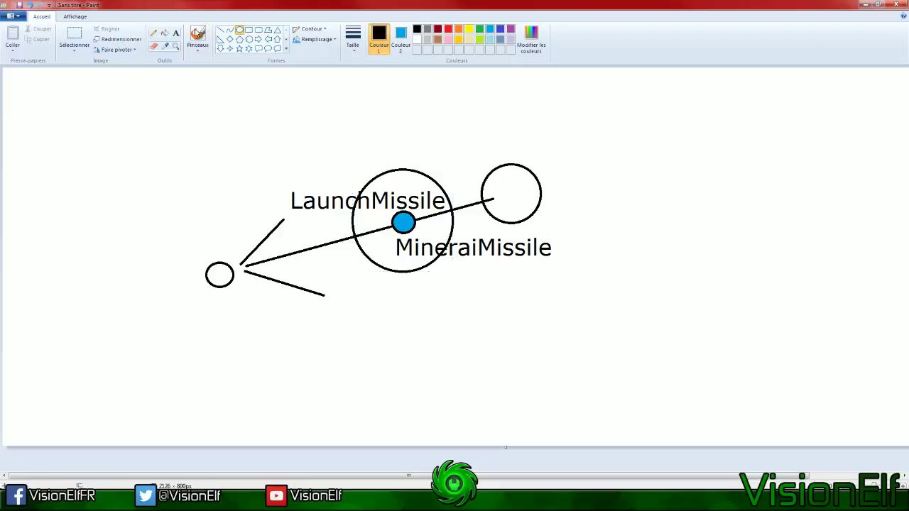
Add the text "Scanner=Comportement" above the large ring, widening its text box to fit one line
{"action": "left_click", "coordinate": [176, 33]}
{"action": "left_click", "coordinate": [383, 146]}
{"action": "type", "text": "Sca"}
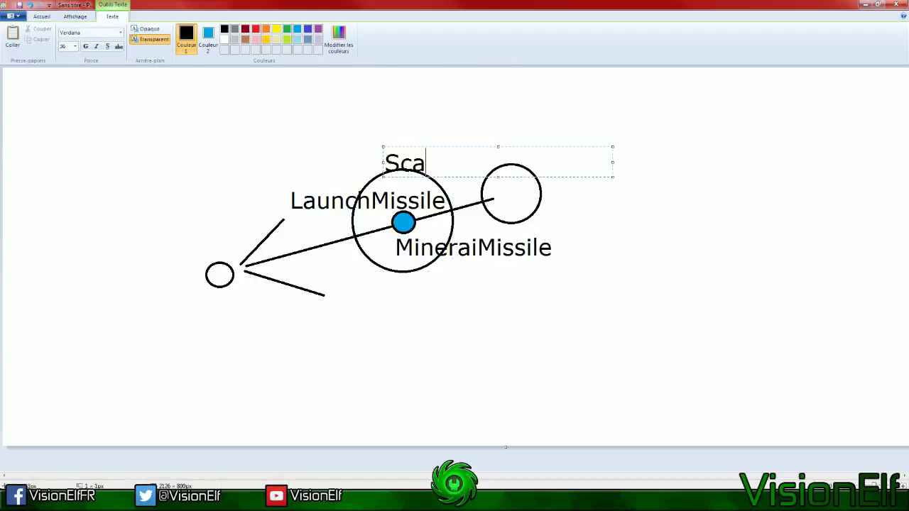
{"action": "type", "text": "nner=Comportement"}
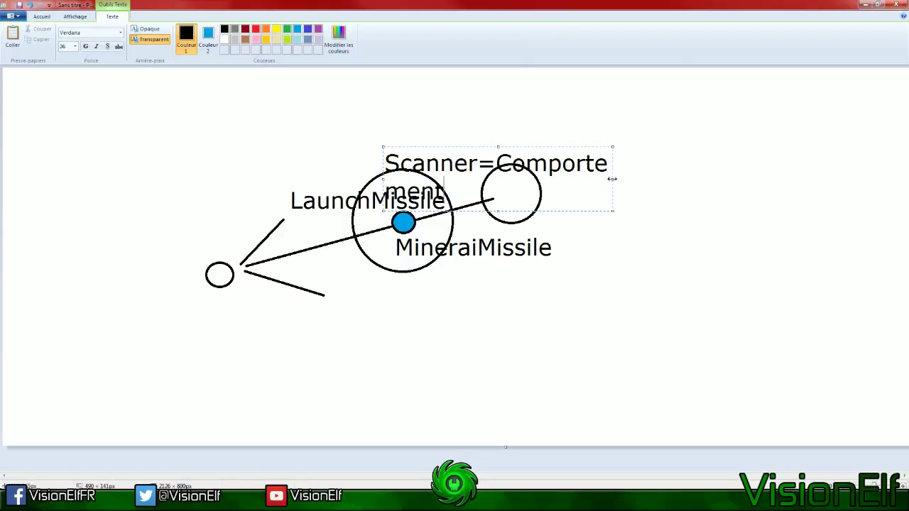
{"action": "left_click_drag", "start_coordinate": [611, 179], "coordinate": [707, 177]}
{"action": "left_click_drag", "start_coordinate": [602, 146], "coordinate": [544, 118]}
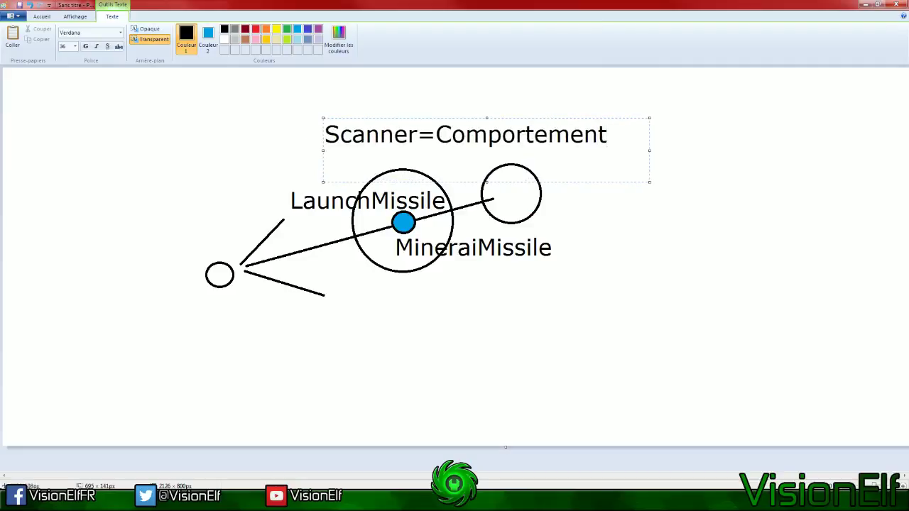
Change the label above the ring to "ScannerBehavior" and move it closer to the ring
{"action": "left_click_drag", "start_coordinate": [607, 135], "coordinate": [432, 134]}
{"action": "type", "text": "Behavior"}
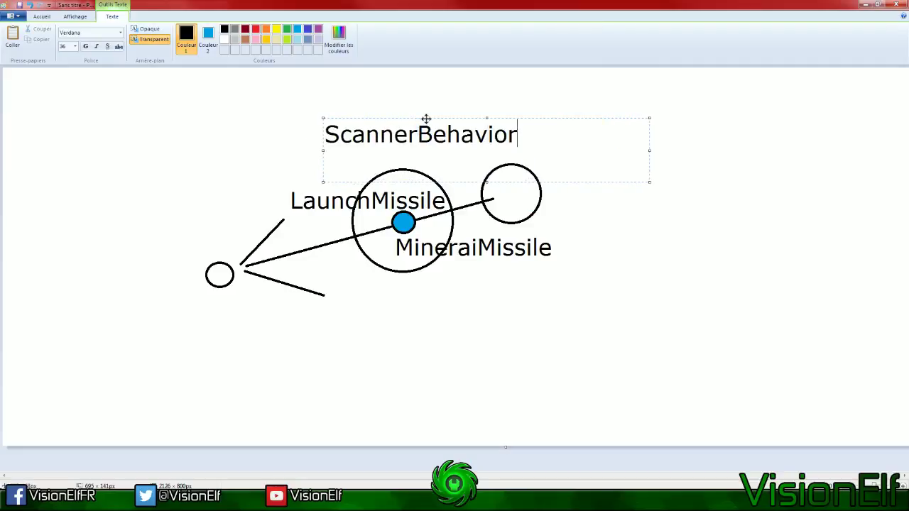
{"action": "left_click_drag", "start_coordinate": [424, 120], "coordinate": [334, 147]}
{"action": "left_click", "coordinate": [502, 134]}
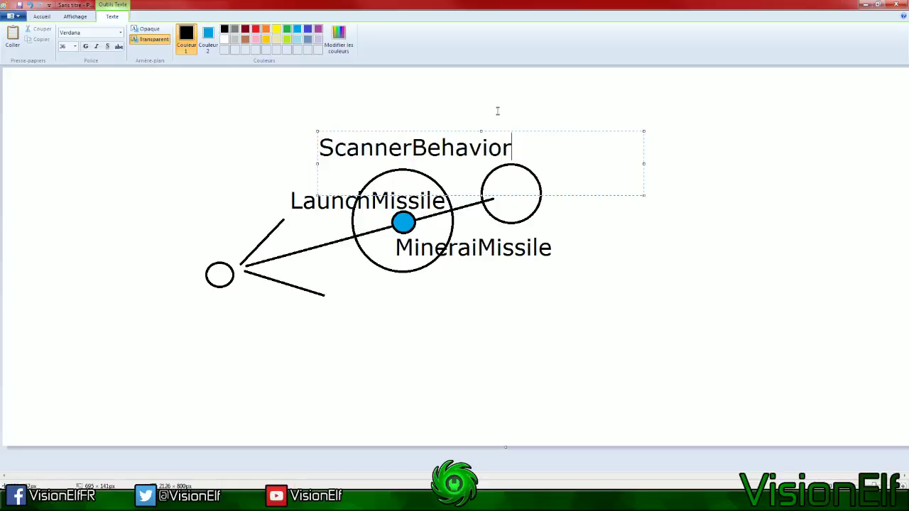
Change the label above the ring to "MineralScanBehavior"
{"action": "left_click_drag", "start_coordinate": [412, 148], "coordinate": [318, 149]}
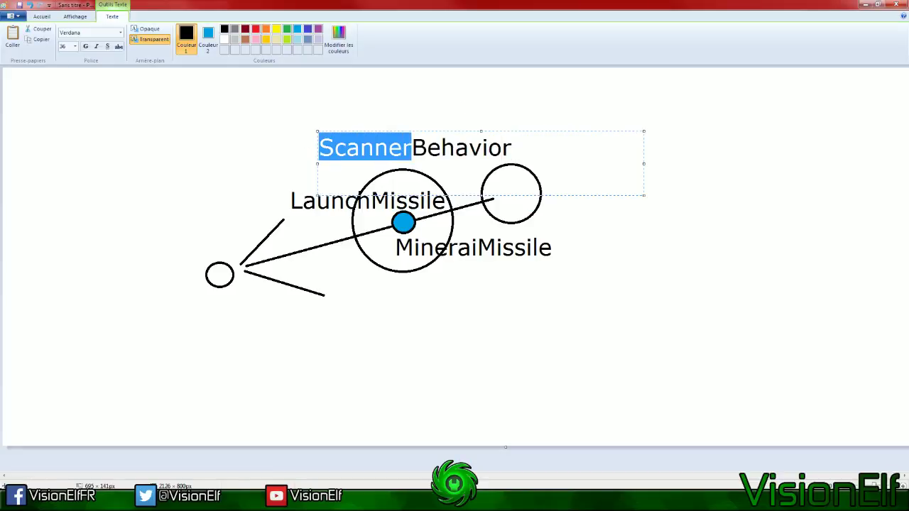
{"action": "type", "text": "Minerai"}
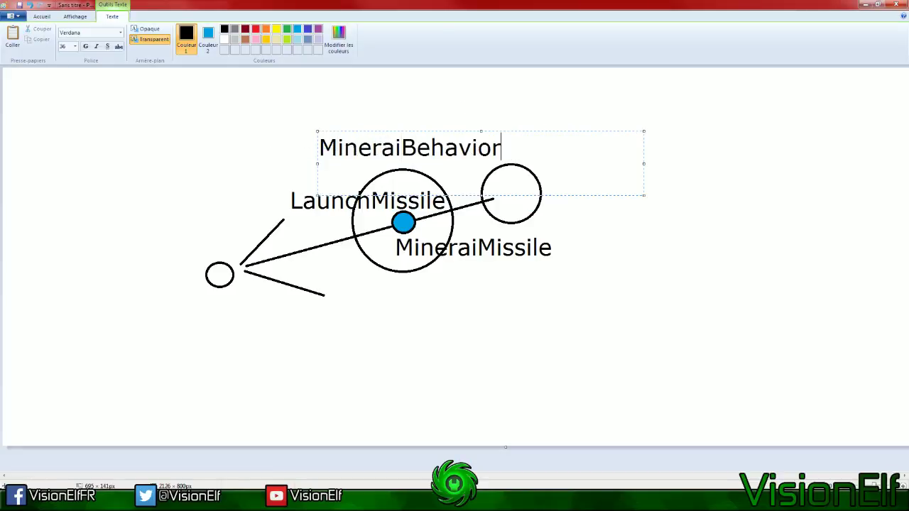
{"action": "type", "text": "Scan"}
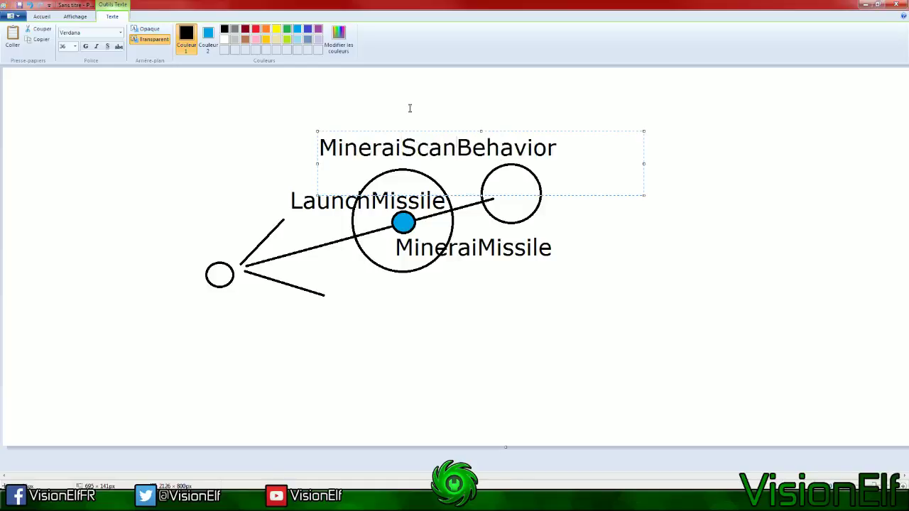
{"action": "left_click_drag", "start_coordinate": [394, 148], "coordinate": [402, 148]}
{"action": "type", "text": "l"}
{"action": "left_click", "coordinate": [461, 280]}
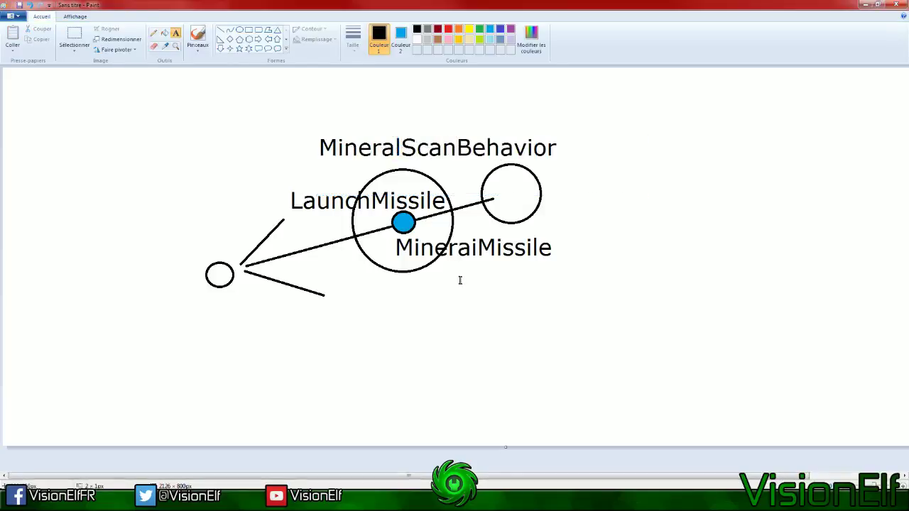
Correct the label below the blue circle to "MineralMissile" by overlaying an "l" on its wrong letter
{"action": "left_click", "coordinate": [462, 265]}
{"action": "left_click_drag", "start_coordinate": [470, 263], "coordinate": [482, 231]}
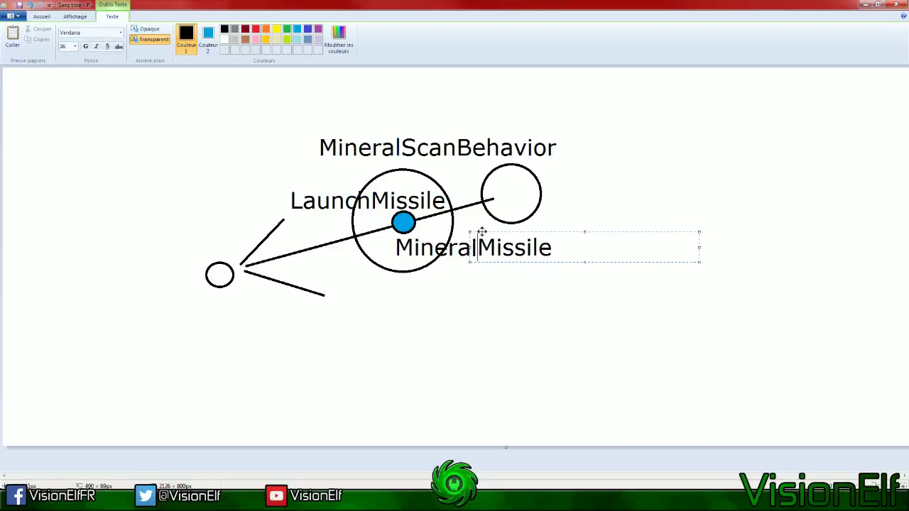
{"action": "type", "text": "l"}
{"action": "left_click", "coordinate": [481, 288]}
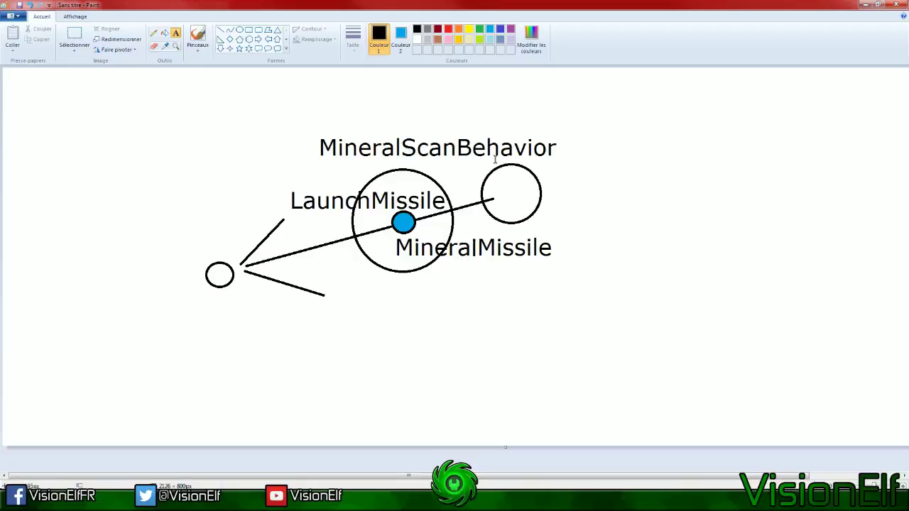
{"action": "left_click", "coordinate": [294, 201]}
{"action": "left_click", "coordinate": [501, 241]}
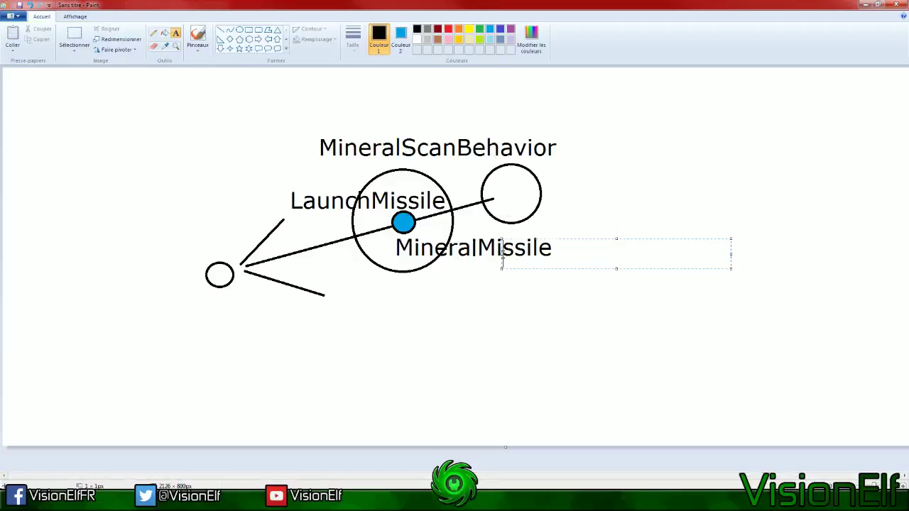
{"action": "left_click", "coordinate": [472, 150]}
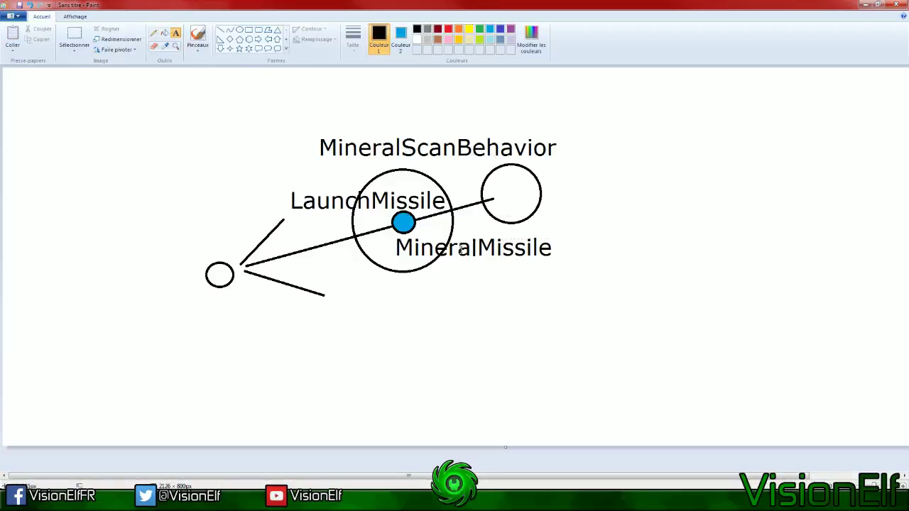
{"action": "left_click", "coordinate": [335, 204]}
{"action": "left_click", "coordinate": [476, 246]}
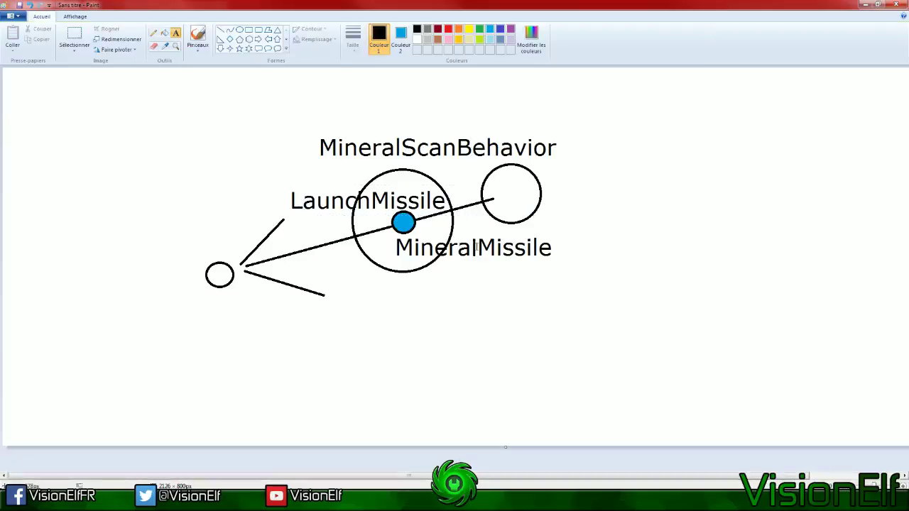
{"action": "left_click", "coordinate": [473, 160]}
{"action": "left_click", "coordinate": [487, 131]}
{"action": "left_click", "coordinate": [454, 230]}
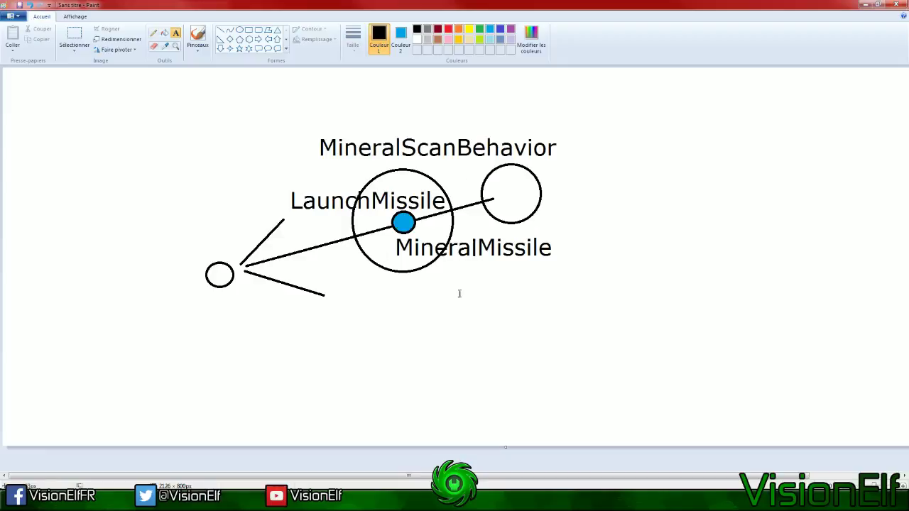
Add the text label "MineralScanZone" below the ring and the MineralMissile label
{"action": "left_click", "coordinate": [372, 293]}
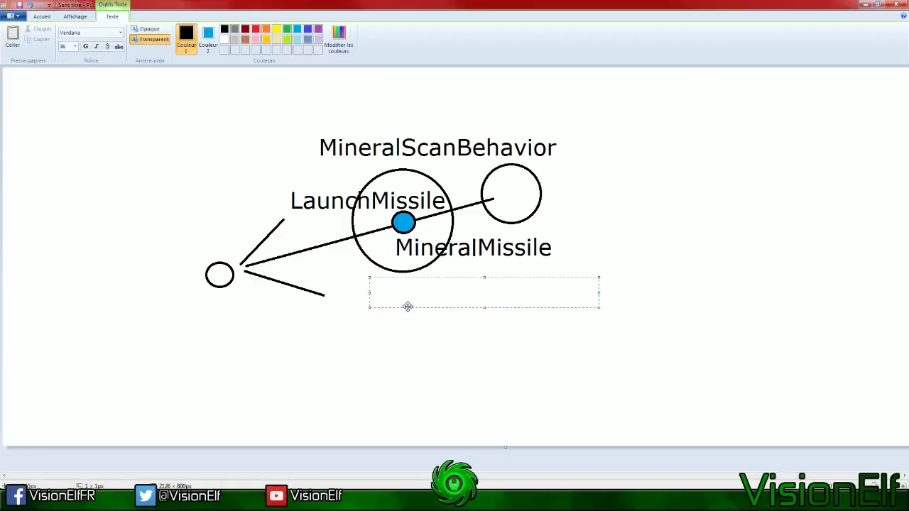
{"action": "type", "text": "MineralScanZone"}
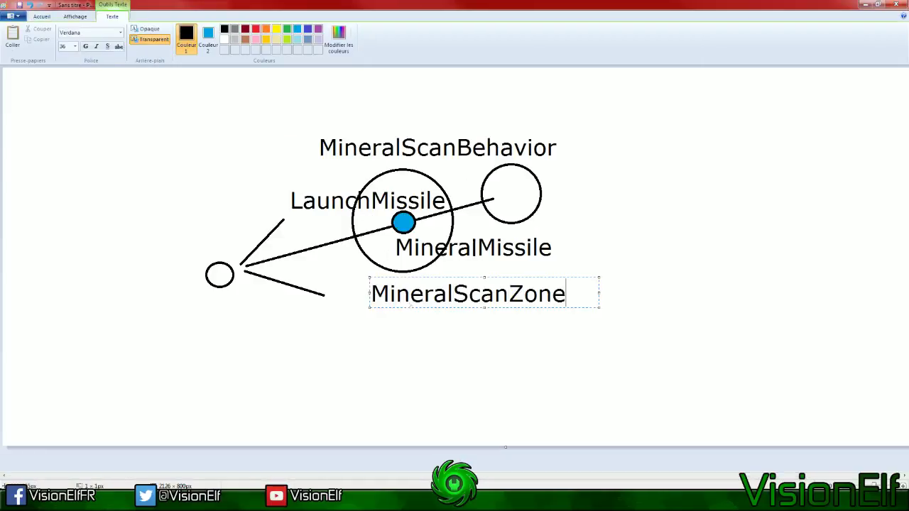
Move the "MineralScanZone" label so it begins at the end of the lower diagonal line
{"action": "left_click_drag", "start_coordinate": [407, 277], "coordinate": [357, 270]}
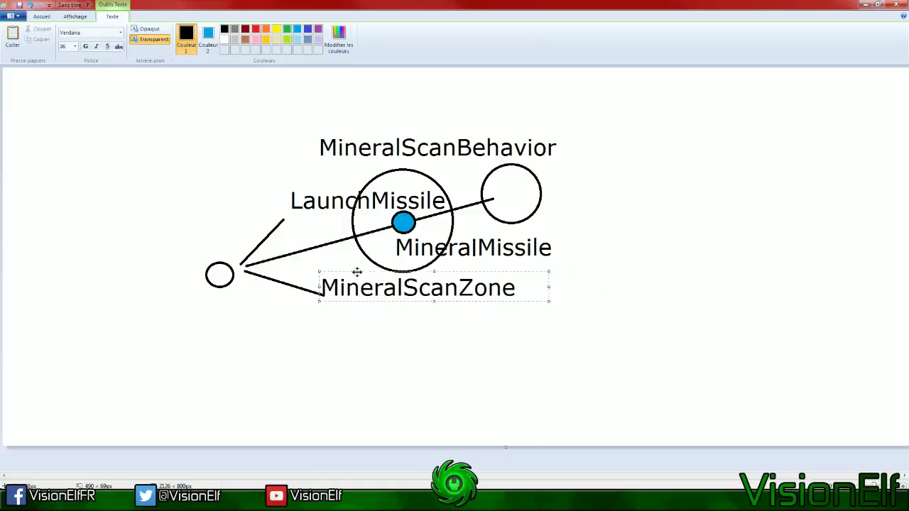
{"action": "left_click", "coordinate": [402, 336]}
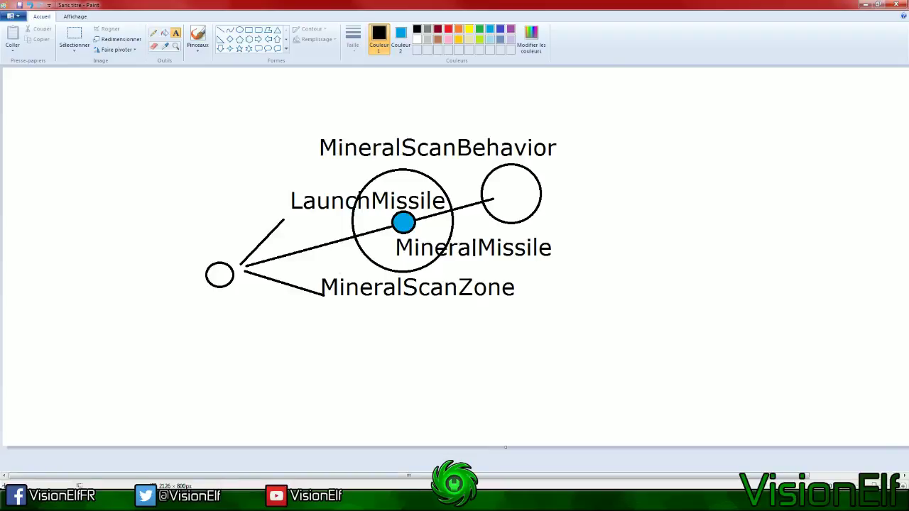
{"action": "key", "text": "alt+Tab"}
{"action": "left_click", "coordinate": [198, 136]}
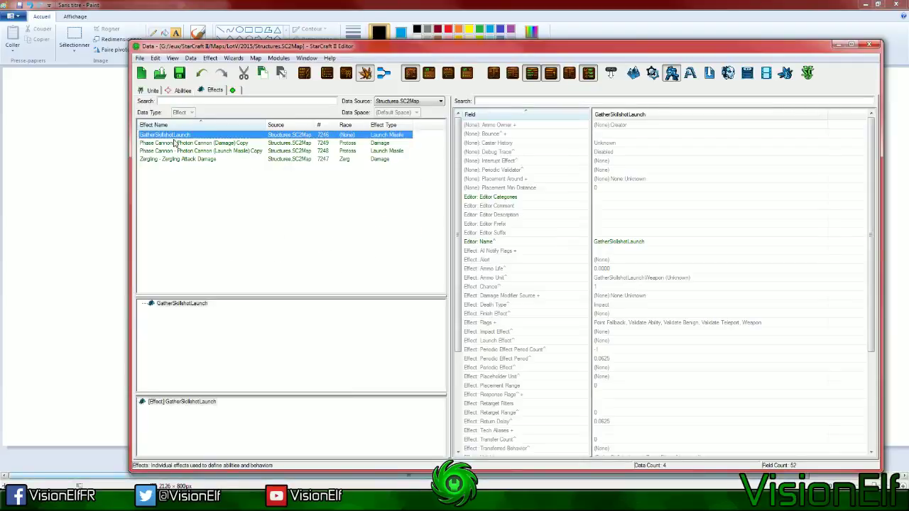
{"action": "key", "text": "alt+Tab"}
{"action": "left_click", "coordinate": [232, 250]}
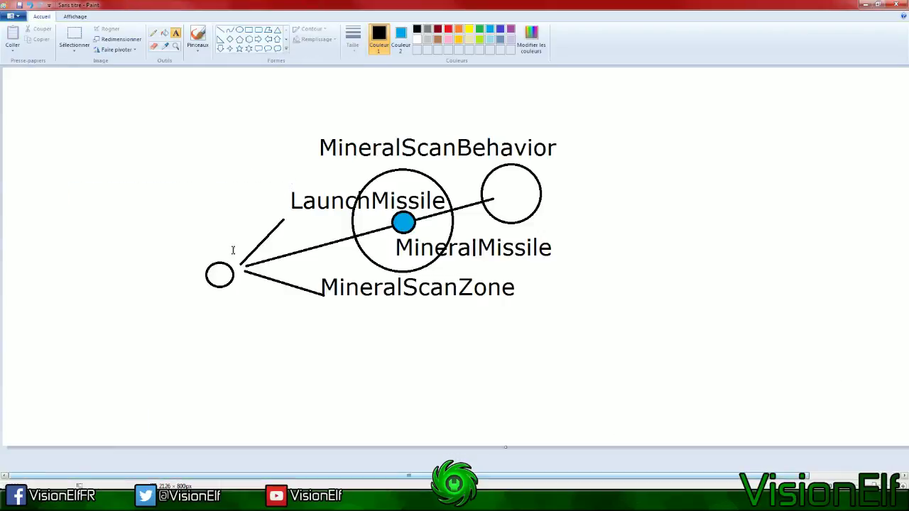
{"action": "mouse_move", "coordinate": [291, 189]}
{"action": "left_mouse_down"}
{"action": "mouse_move", "coordinate": [461, 199]}
{"action": "mouse_move", "coordinate": [519, 218]}
{"action": "left_mouse_up"}
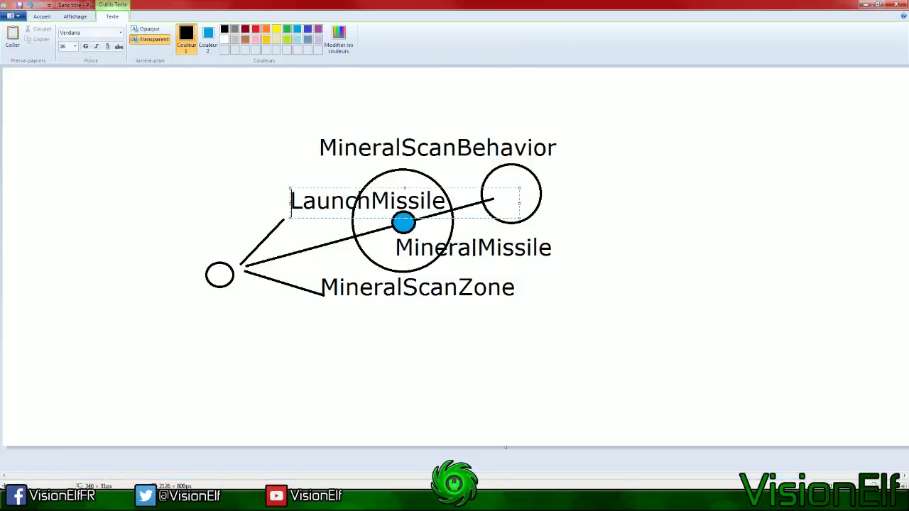
{"action": "left_click_drag", "start_coordinate": [336, 188], "coordinate": [327, 184]}
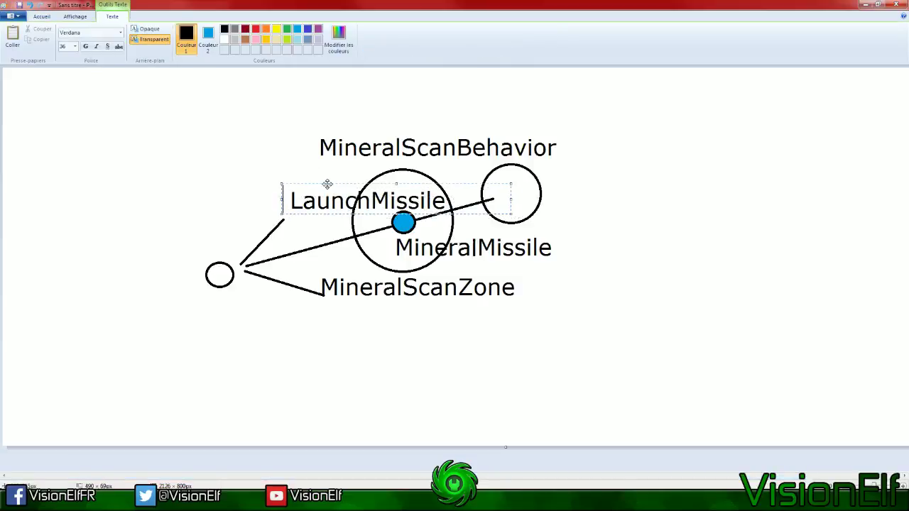
{"action": "left_click", "coordinate": [327, 179]}
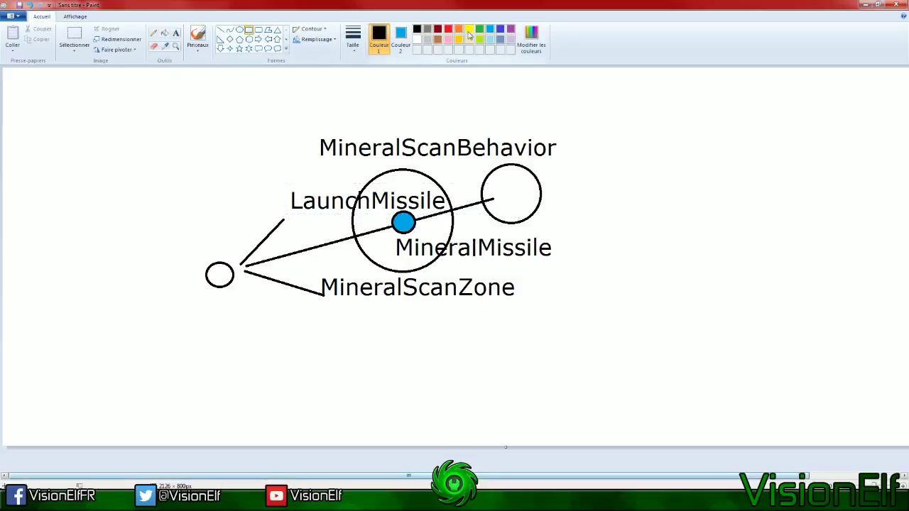
Draw a green rectangle around the LaunchMissile label
{"action": "left_click", "coordinate": [479, 30]}
{"action": "left_click_drag", "start_coordinate": [285, 188], "coordinate": [449, 211]}
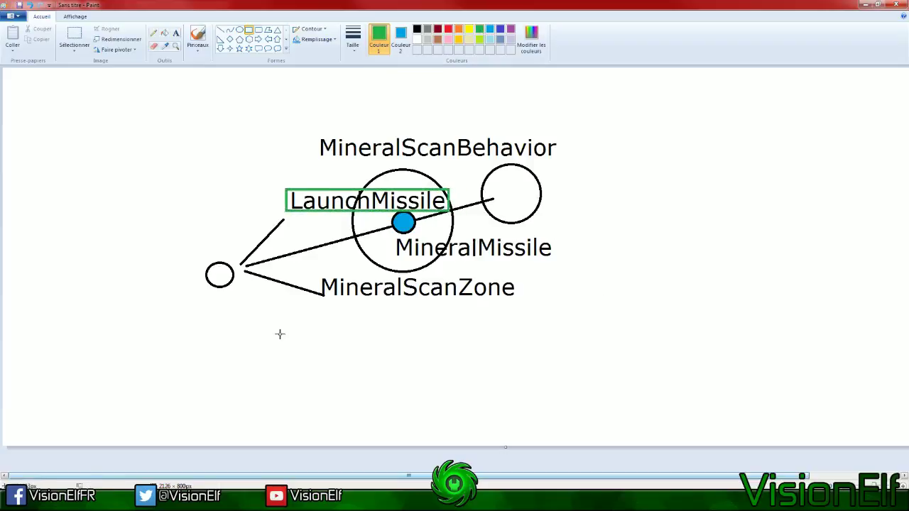
{"action": "left_click_drag", "start_coordinate": [201, 259], "coordinate": [239, 291]}
{"action": "left_click_drag", "start_coordinate": [472, 159], "coordinate": [550, 230]}
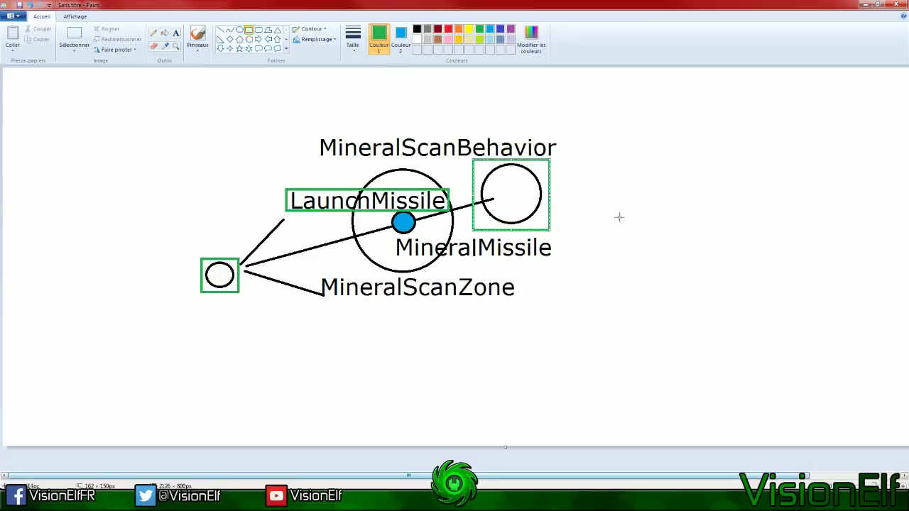
{"action": "key", "text": "ctrl+z"}
{"action": "key", "text": "ctrl+z"}
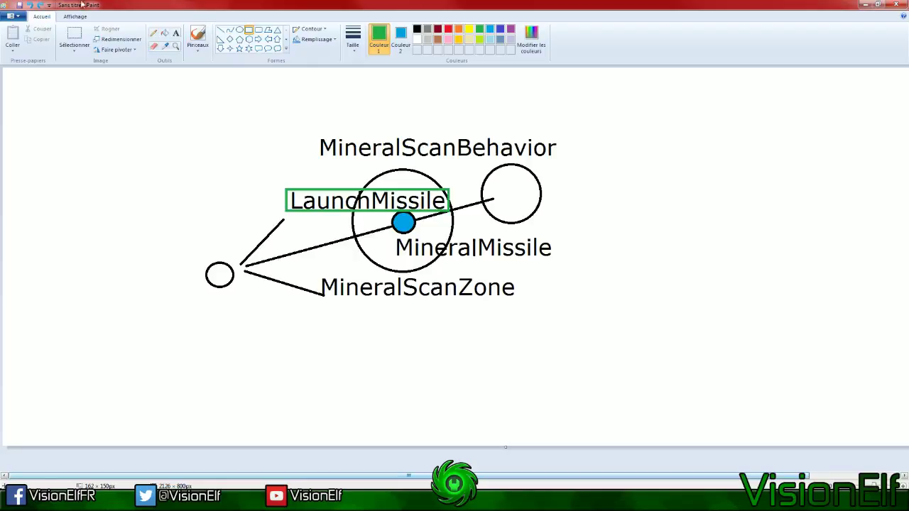
Start a text box with black text in the empty area below the MineralScanZone label
{"action": "left_click", "coordinate": [177, 34]}
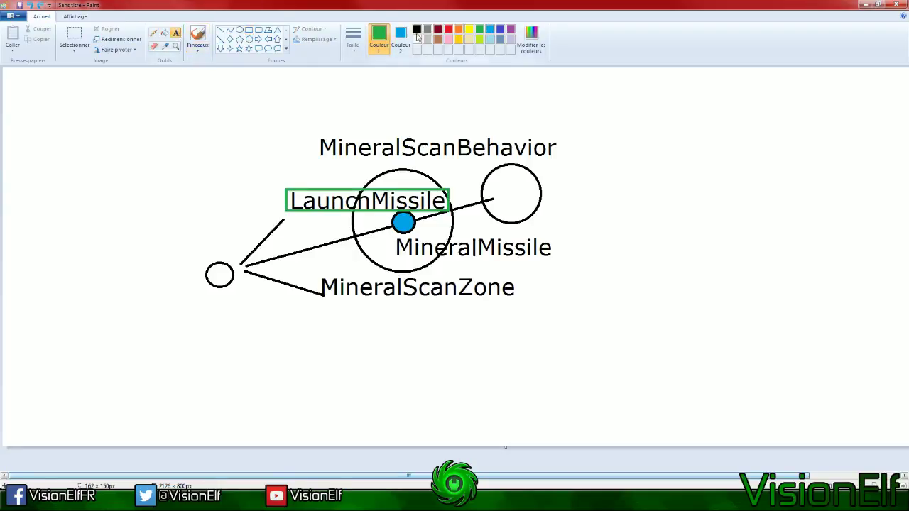
{"action": "left_click", "coordinate": [416, 28]}
{"action": "left_click", "coordinate": [374, 348]}
{"action": "type", "text": "Modif"}
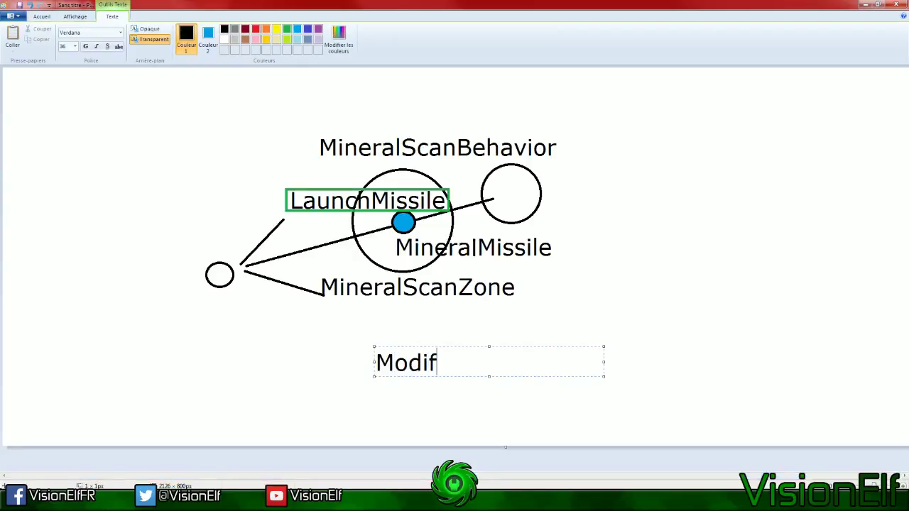
{"action": "type", "text": "yPlayer"}
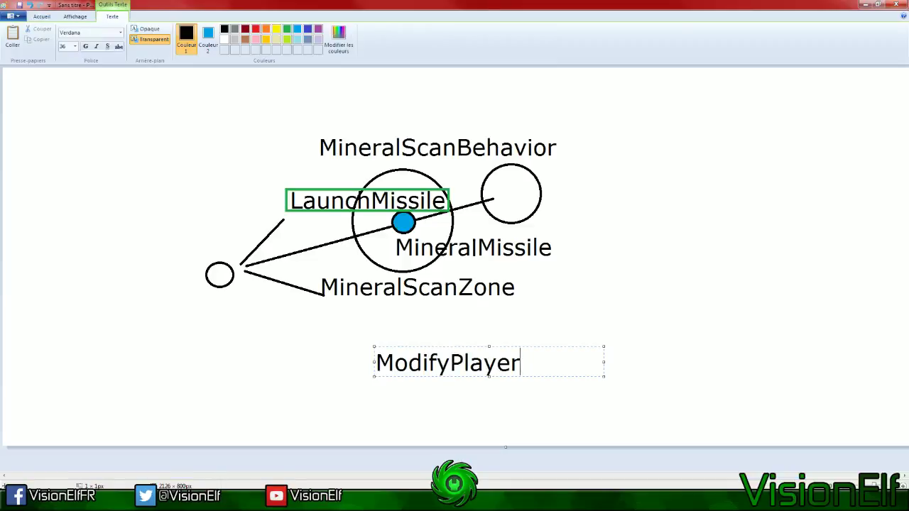
{"action": "key", "text": "ctrl+a"}
{"action": "key", "text": "BackSpace"}
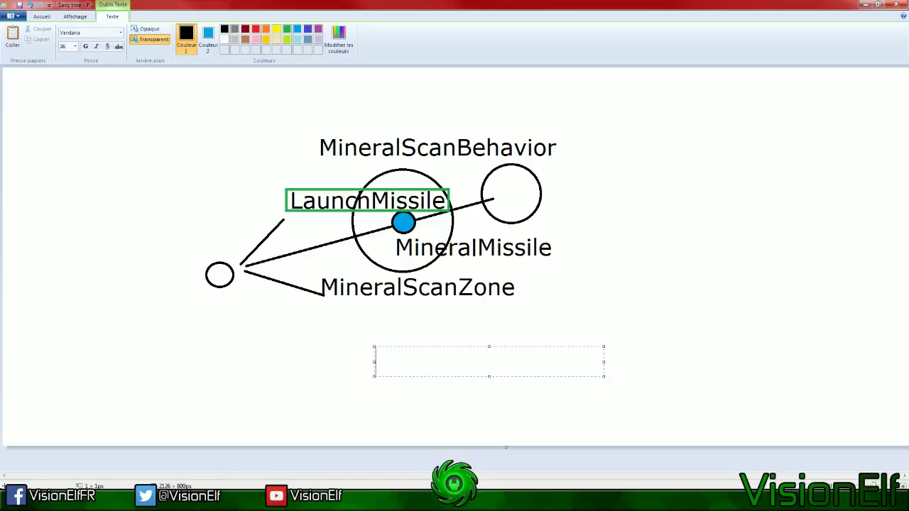
Enter "GatherSkillshotResources" in the empty text box below the MineralScanZone label
{"action": "type", "text": "Skillshot"}
{"action": "left_click", "coordinate": [375, 362]}
{"action": "type", "text": "Gather"}
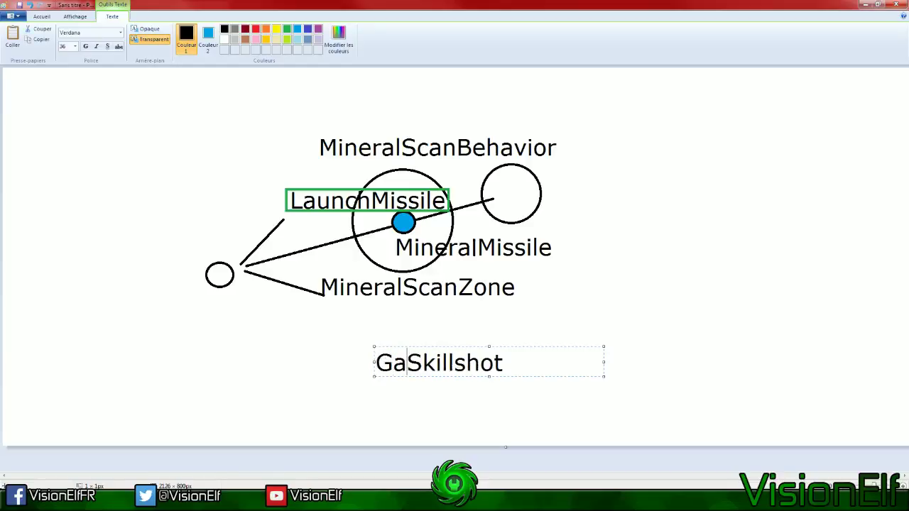
{"action": "left_click", "coordinate": [550, 363]}
{"action": "type", "text": "Resources"}
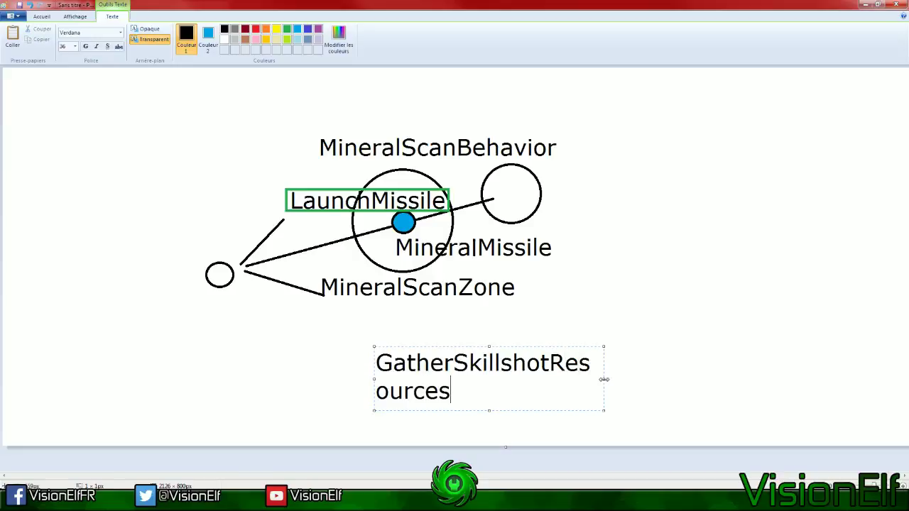
Widen the GatherSkillshotResources text box to fit one line and shift it back beneath the diagram
{"action": "left_click_drag", "start_coordinate": [604, 379], "coordinate": [654, 376]}
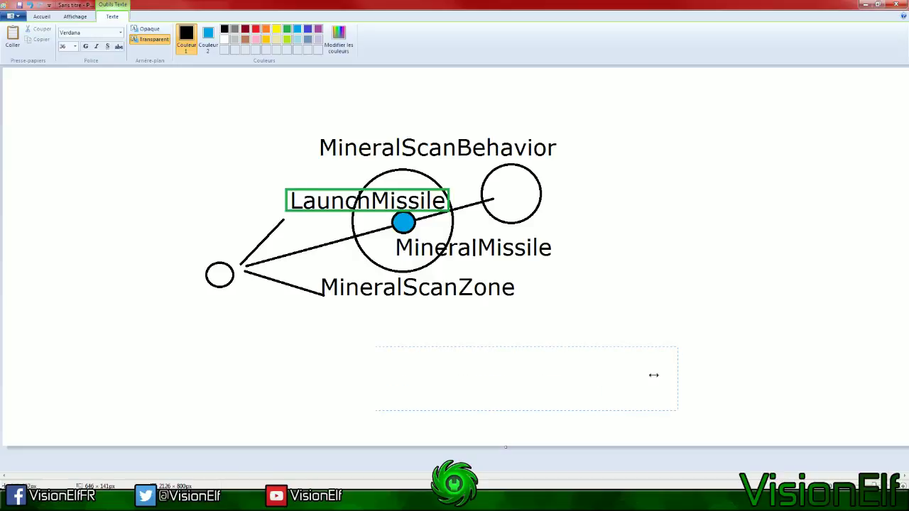
{"action": "left_click_drag", "start_coordinate": [589, 348], "coordinate": [454, 348]}
{"action": "left_click", "coordinate": [279, 325]}
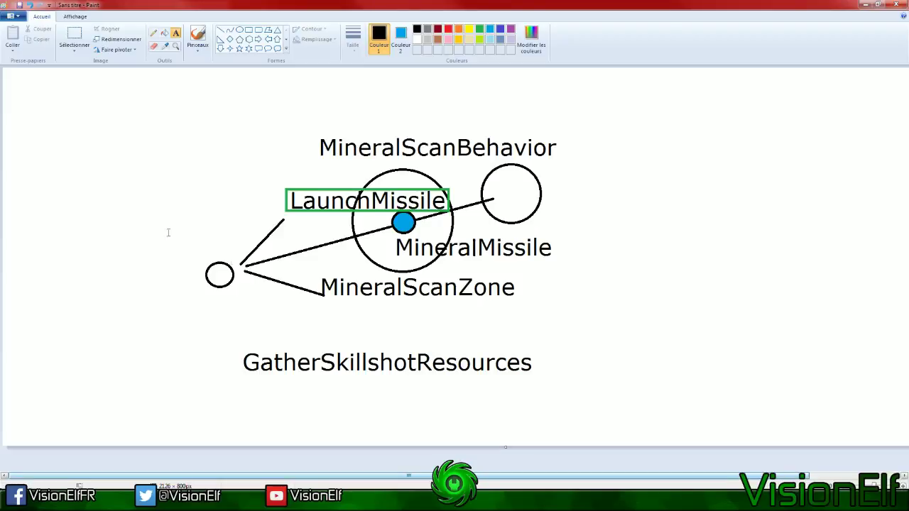
Switch to the StarCraft II data editor and start a new effect named "GatherSkillshotResources" with its suggested ID
{"action": "left_click", "coordinate": [74, 35]}
{"action": "key", "text": "alt+Tab"}
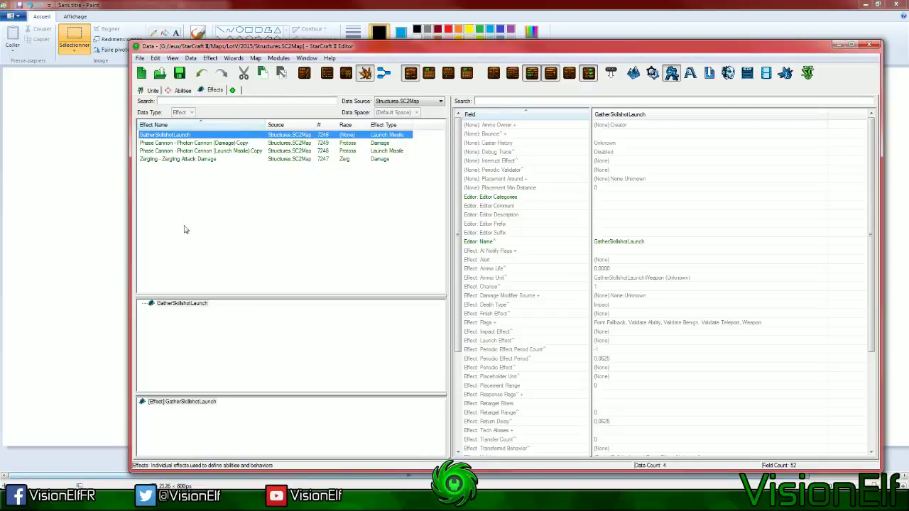
{"action": "right_click", "coordinate": [193, 190]}
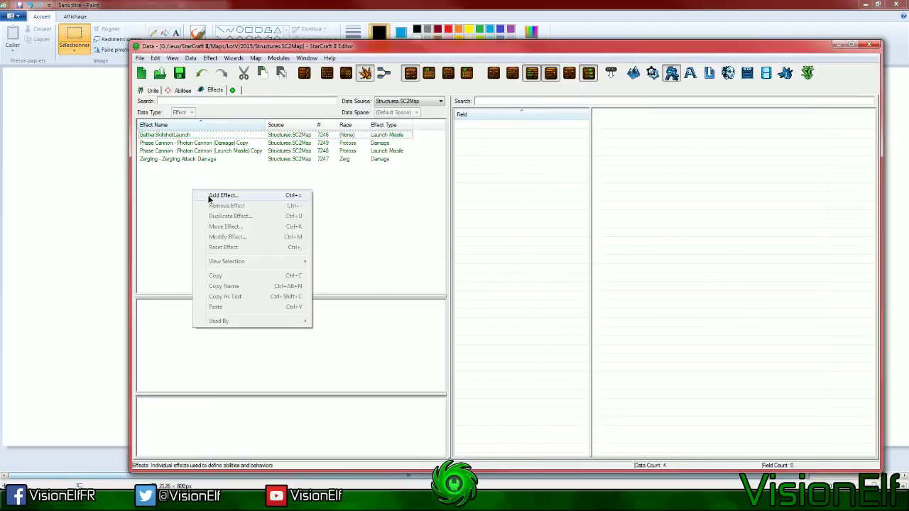
{"action": "left_click", "coordinate": [207, 196]}
{"action": "type", "text": "GatherSkillshot"}
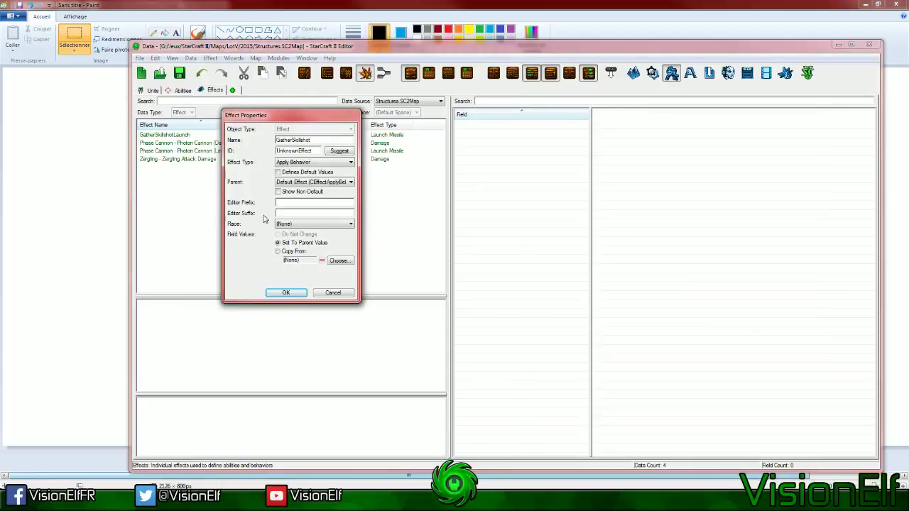
{"action": "type", "text": "Resources"}
{"action": "key", "text": "ctrl+a"}
{"action": "key", "text": "End"}
{"action": "left_click", "coordinate": [330, 151]}
Set the new effect's type to Modify Player and create the effect
{"action": "left_click", "coordinate": [328, 162]}
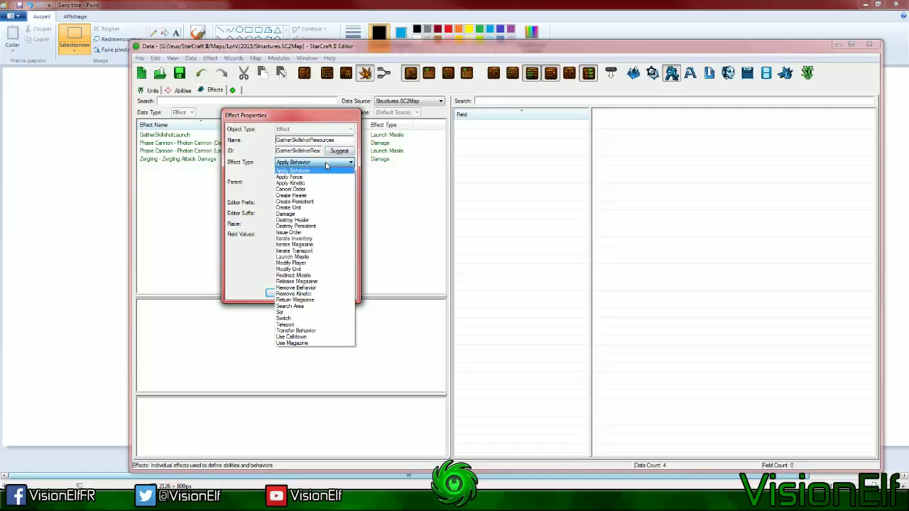
{"action": "key", "text": "Down"}
{"action": "key", "text": "Down"}
{"action": "key", "text": "Down"}
{"action": "key", "text": "Down"}
{"action": "key", "text": "Down"}
{"action": "key", "text": "Down"}
{"action": "key", "text": "Down"}
{"action": "key", "text": "Down"}
{"action": "key", "text": "Down"}
{"action": "key", "text": "Down"}
{"action": "key", "text": "Down"}
{"action": "key", "text": "Down"}
{"action": "key", "text": "Down"}
{"action": "key", "text": "Down"}
{"action": "key", "text": "Down"}
{"action": "key", "text": "Return"}
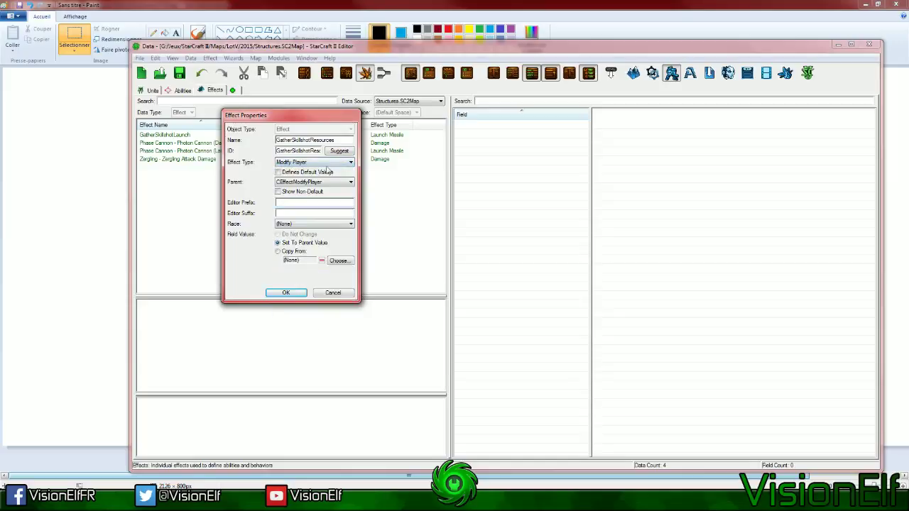
{"action": "left_click", "coordinate": [285, 292]}
Add a Search Area effect named "GatherSkillshotZone" with its suggested ID
{"action": "right_click", "coordinate": [191, 210]}
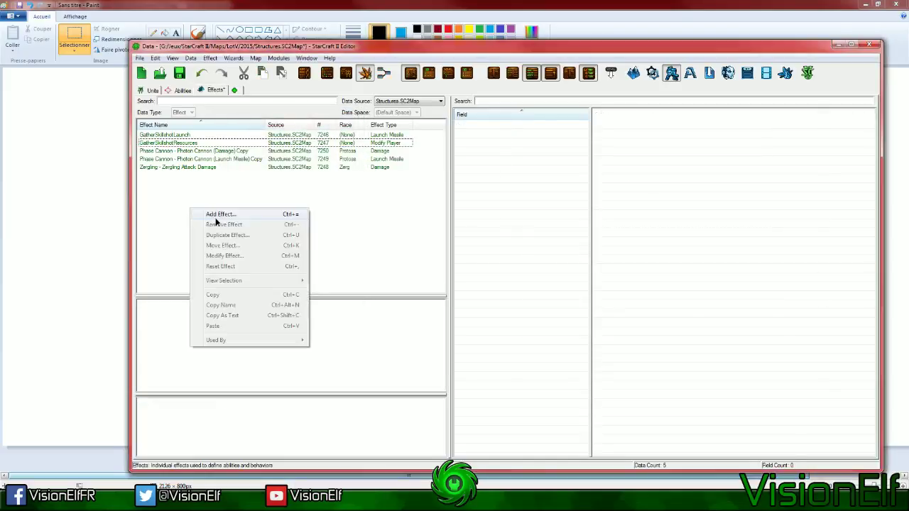
{"action": "left_click", "coordinate": [216, 215]}
{"action": "type", "text": "GatherSkill"}
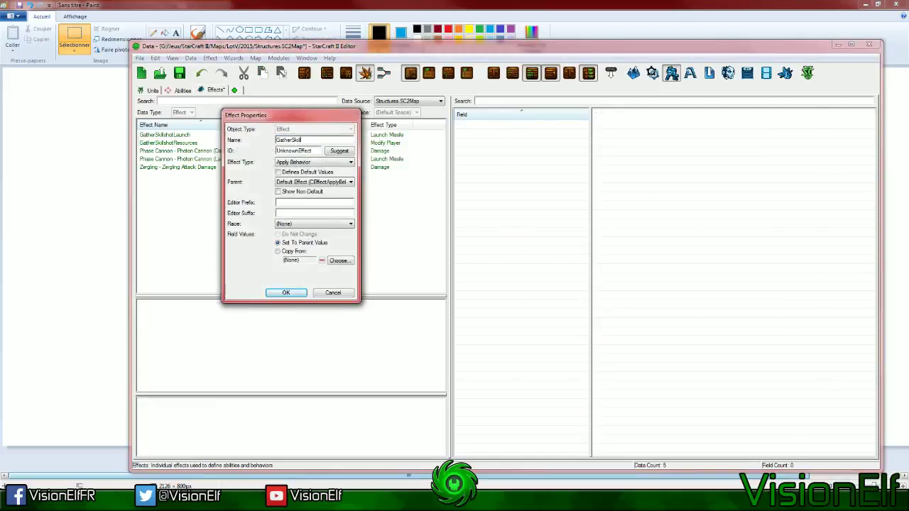
{"action": "type", "text": "shot"}
{"action": "type", "text": "2"}
{"action": "left_click", "coordinate": [339, 150]}
{"action": "left_click", "coordinate": [340, 162]}
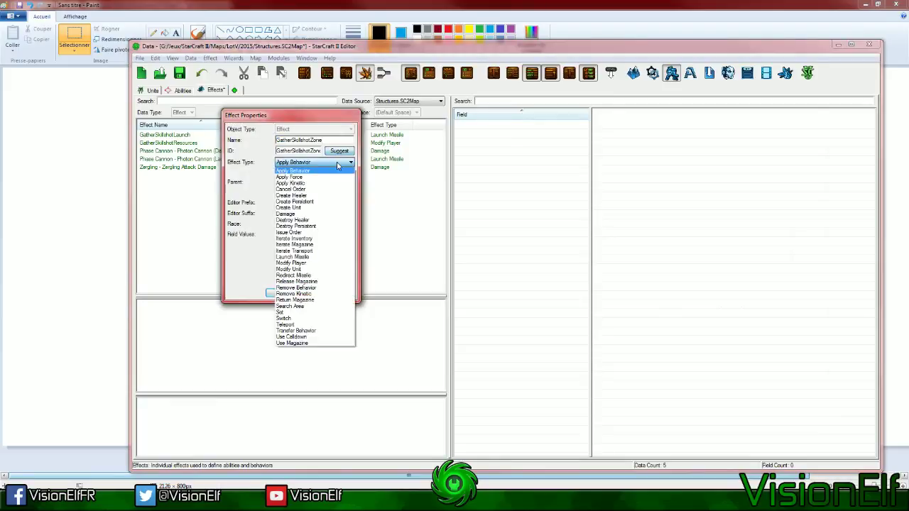
{"action": "left_click", "coordinate": [310, 306]}
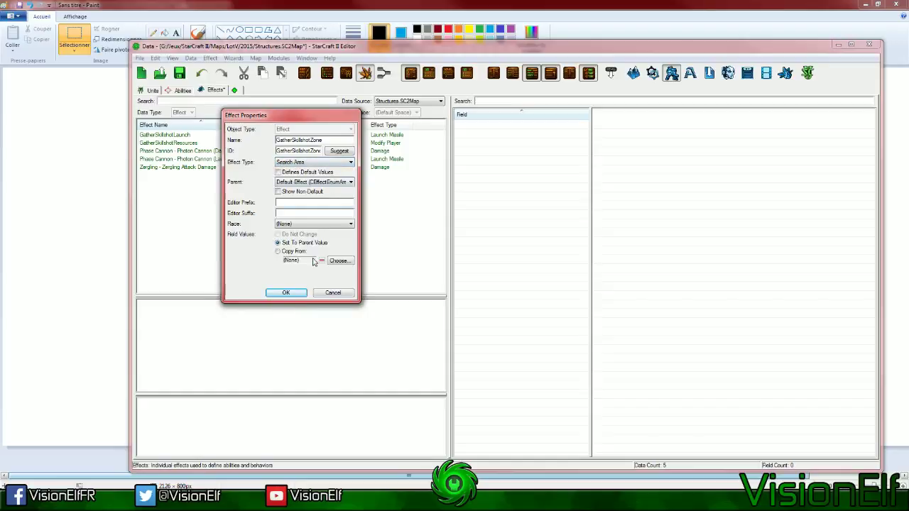
{"action": "left_click", "coordinate": [292, 292]}
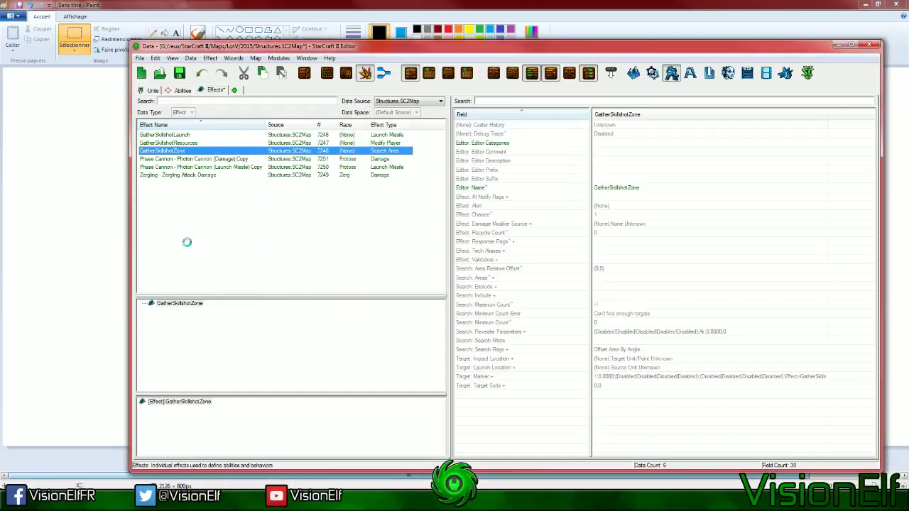
Switch to Paint and draw green rectangles around the MineralScanZone and GatherSkillshotResources labels
{"action": "left_click", "coordinate": [13, 188]}
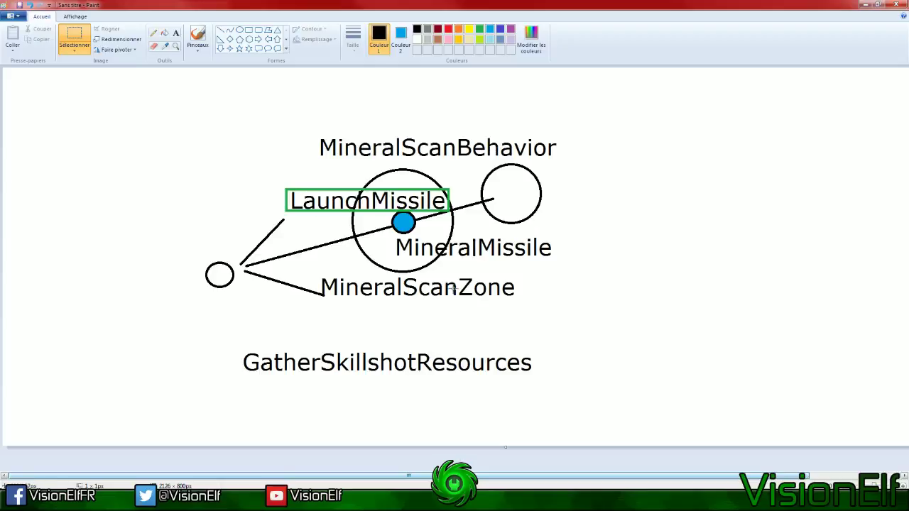
{"action": "left_click", "coordinate": [479, 29]}
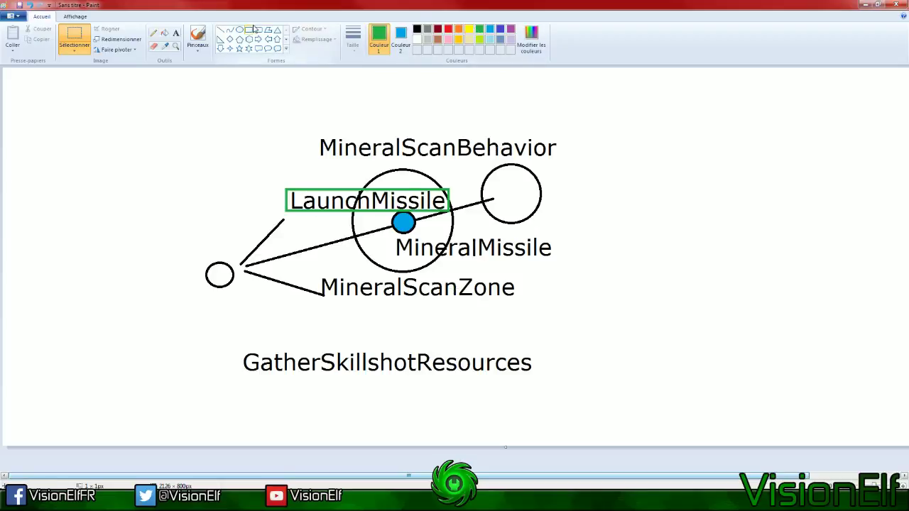
{"action": "left_click_drag", "start_coordinate": [317, 274], "coordinate": [558, 310]}
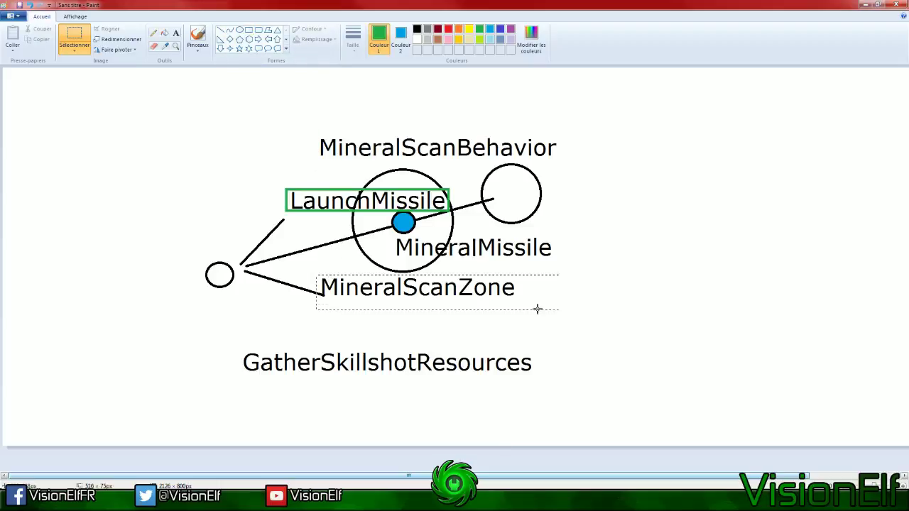
{"action": "left_click", "coordinate": [380, 187]}
{"action": "left_click", "coordinate": [248, 30]}
{"action": "mouse_move", "coordinate": [318, 272]}
{"action": "left_mouse_down"}
{"action": "mouse_move", "coordinate": [511, 321]}
{"action": "mouse_move", "coordinate": [518, 303]}
{"action": "left_mouse_up"}
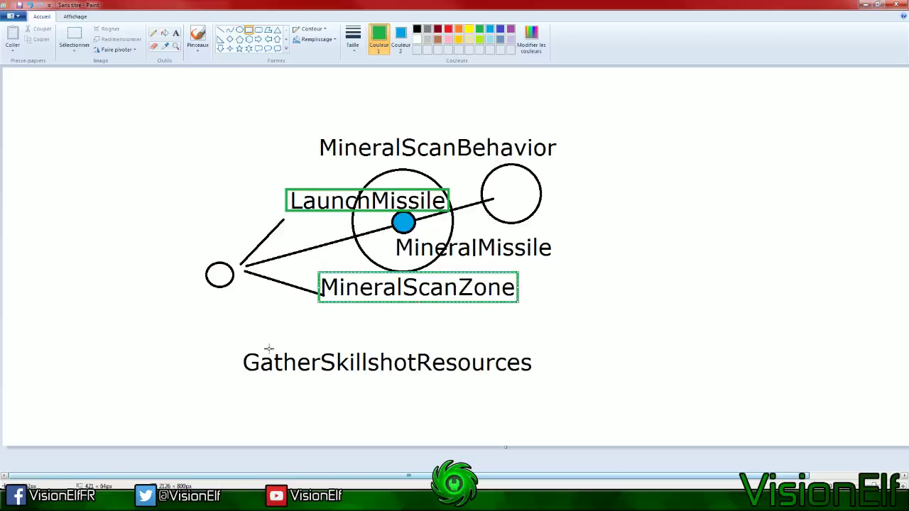
{"action": "left_click_drag", "start_coordinate": [239, 348], "coordinate": [541, 380]}
{"action": "left_click", "coordinate": [403, 226]}
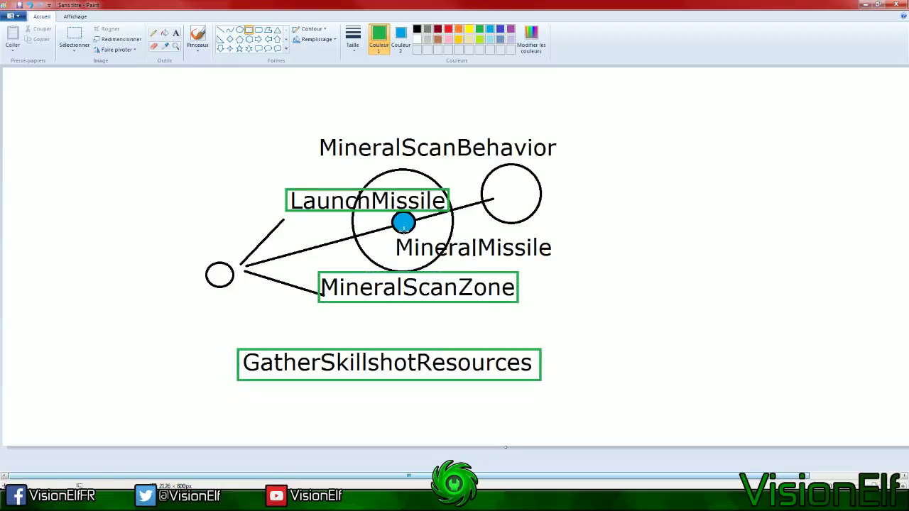
Switch to the StarCraft II data editor and open the Behaviors data type for the Structures map
{"action": "key", "text": "alt+Tab"}
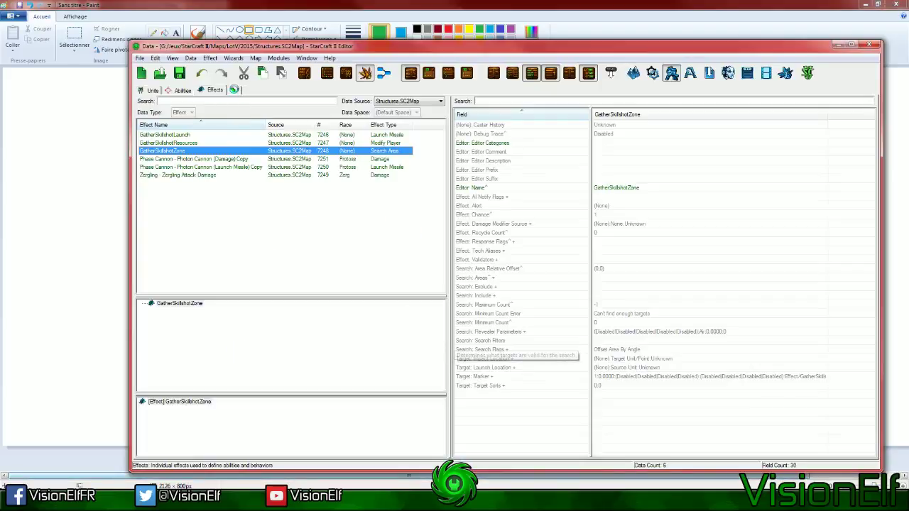
{"action": "left_click", "coordinate": [234, 91]}
{"action": "mouse_move", "coordinate": [340, 132]}
{"action": "left_click", "coordinate": [401, 147]}
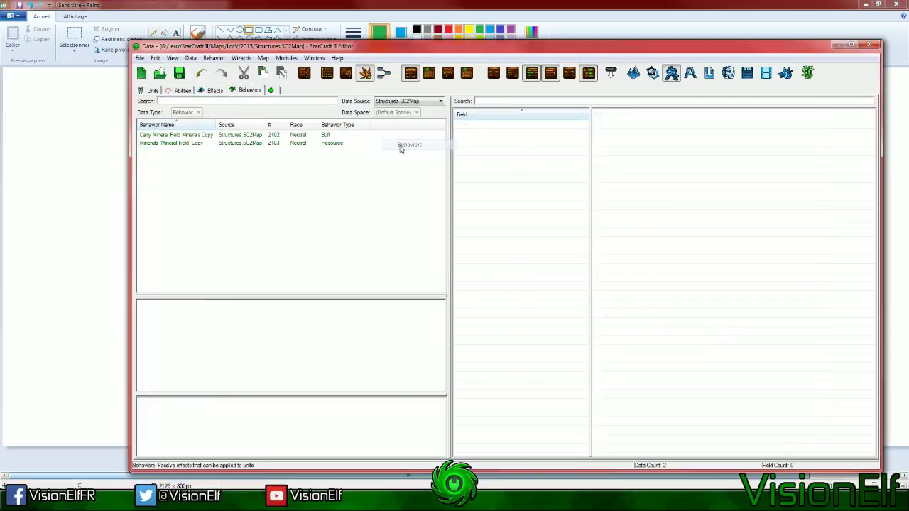
Add a new behavior named "GatherSkillshotMineral" with its suggested ID
{"action": "right_click", "coordinate": [222, 163]}
{"action": "left_click", "coordinate": [237, 170]}
{"action": "type", "text": "M"}
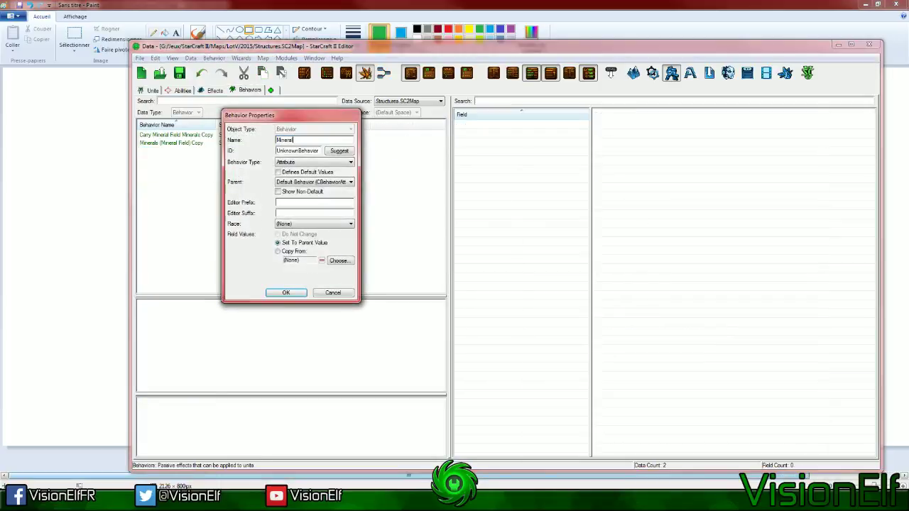
{"action": "type", "text": "ineral"}
{"action": "key", "text": "ctrl+a"}
{"action": "type", "text": "GatherSkillshot"}
{"action": "left_click", "coordinate": [347, 151]}
Set the new behavior's type to Buff, create it, and save the map
{"action": "left_click", "coordinate": [350, 162]}
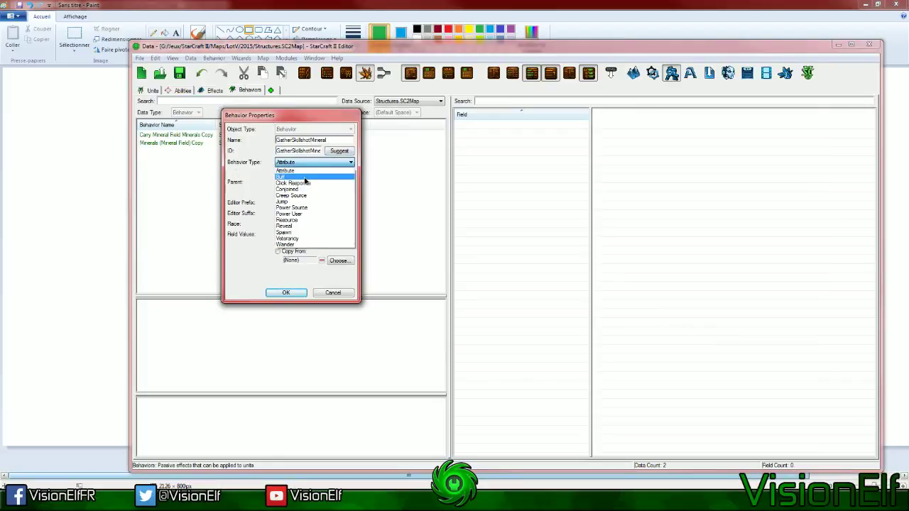
{"action": "left_click", "coordinate": [305, 178]}
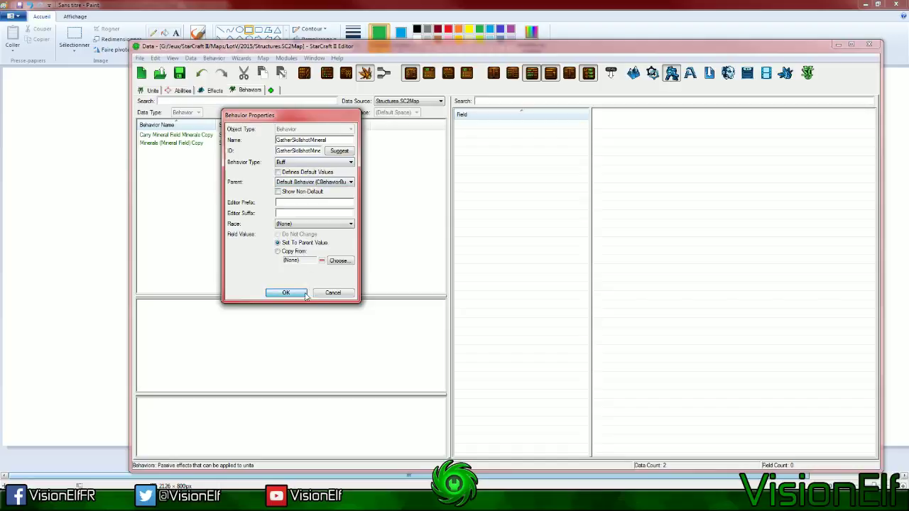
{"action": "key", "text": "Return"}
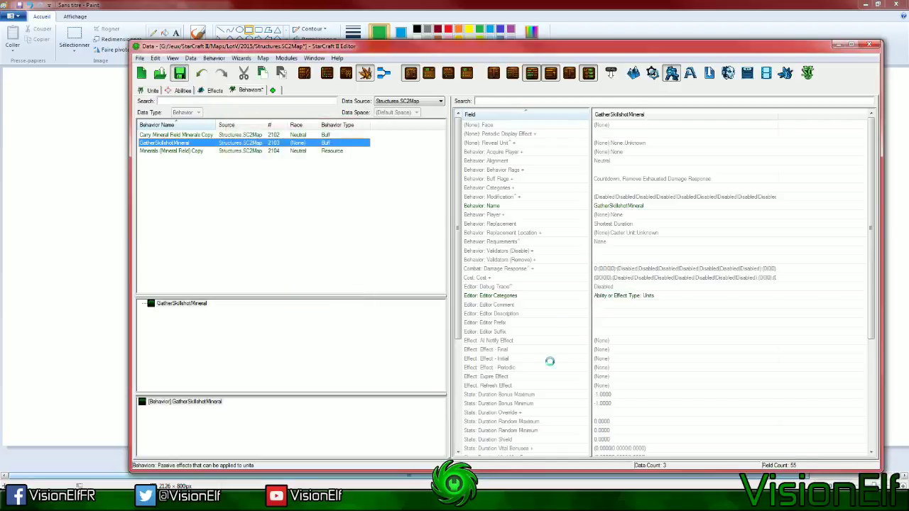
{"action": "key", "text": "ctrl+s"}
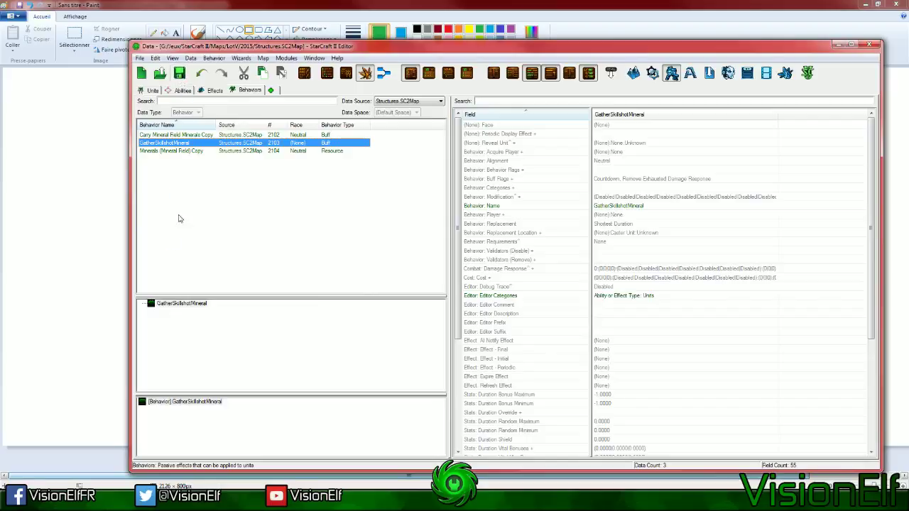
Switch to Paint, draw a green rectangle around the MineralScanBehavior label, and return to the StarCraft II data editor
{"action": "left_click", "coordinate": [73, 193]}
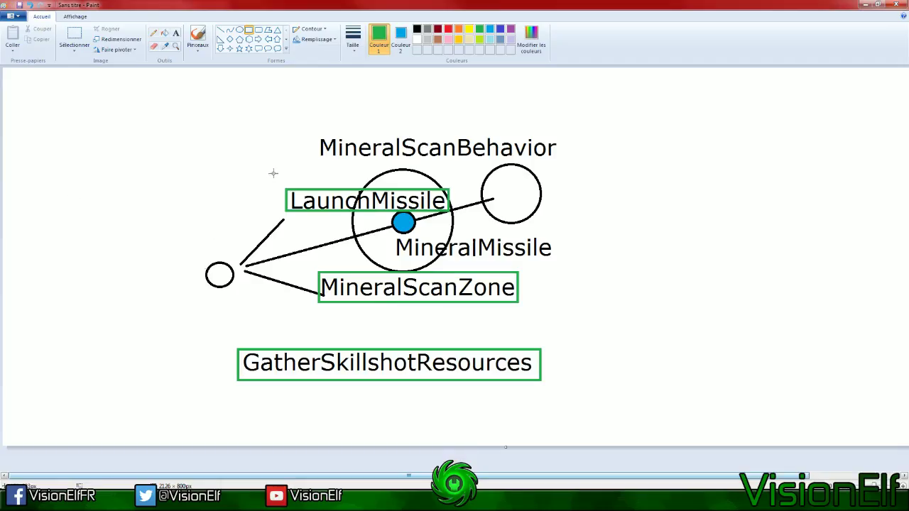
{"action": "left_click_drag", "start_coordinate": [313, 134], "coordinate": [559, 161]}
{"action": "key", "text": "alt+Tab"}
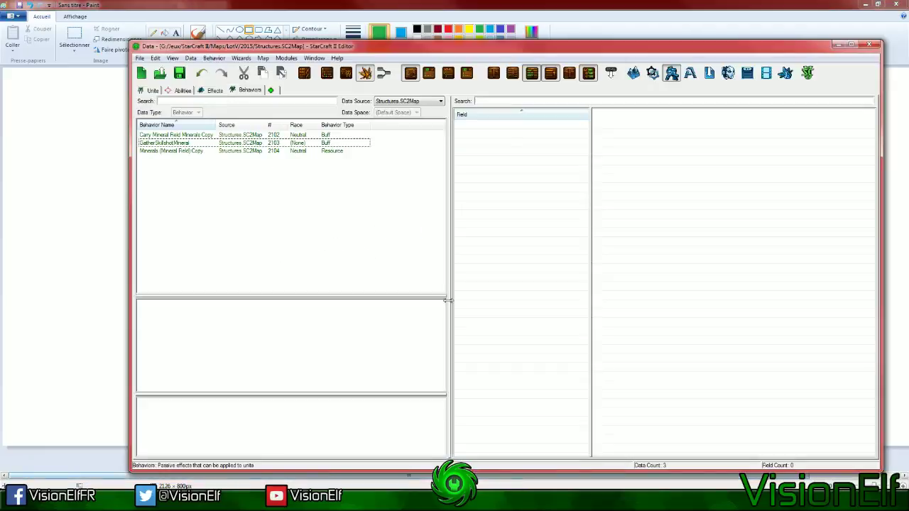
Start a new unit in the Units data with Default Settings (Projectile) as its parent
{"action": "left_click", "coordinate": [151, 90]}
{"action": "right_click", "coordinate": [252, 210]}
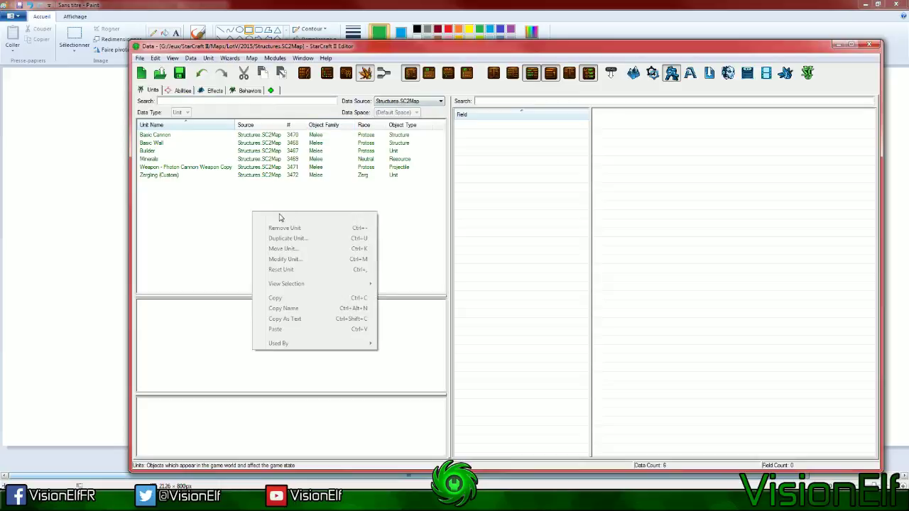
{"action": "left_click", "coordinate": [280, 226]}
{"action": "left_click", "coordinate": [310, 185]}
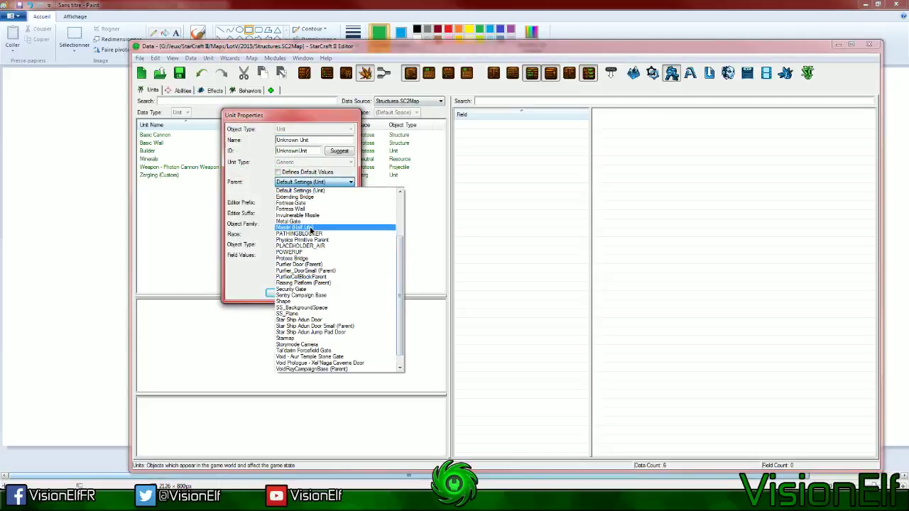
{"action": "scroll", "coordinate": [302, 231], "scroll_direction": "up", "scroll_amount": 4}
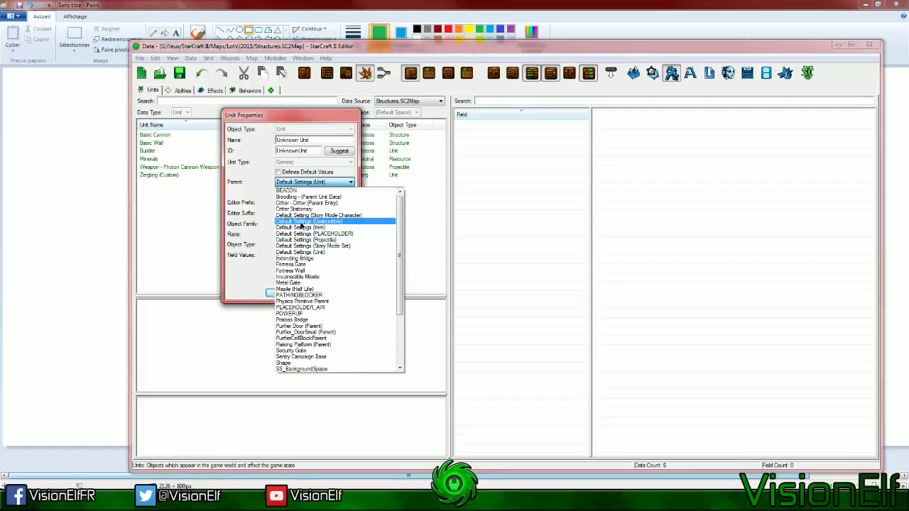
{"action": "left_click", "coordinate": [305, 239]}
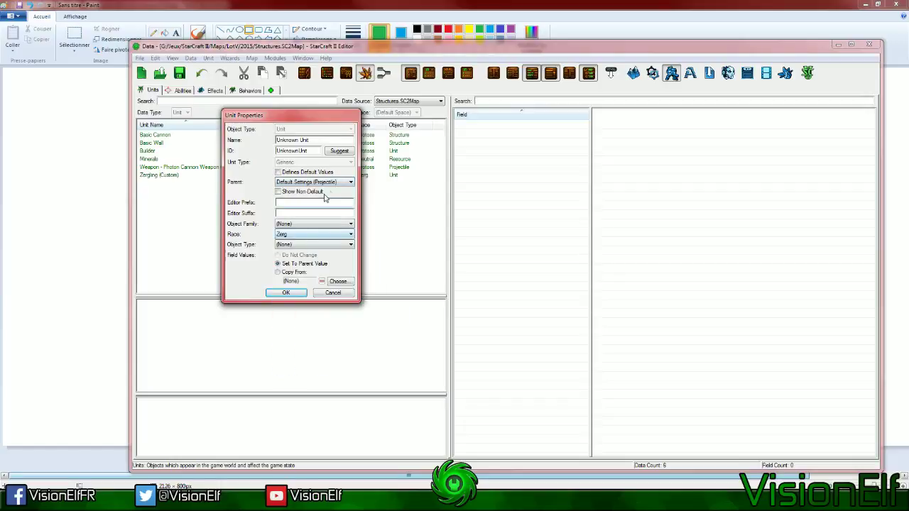
Name the new unit "GatherSkillshotMineral", use its suggested ID, and create it
{"action": "triple_click", "coordinate": [321, 139]}
{"action": "type", "text": "Mineral"}
{"action": "key", "text": "Home"}
{"action": "type", "text": "GatherSkillshot"}
{"action": "left_click", "coordinate": [342, 153]}
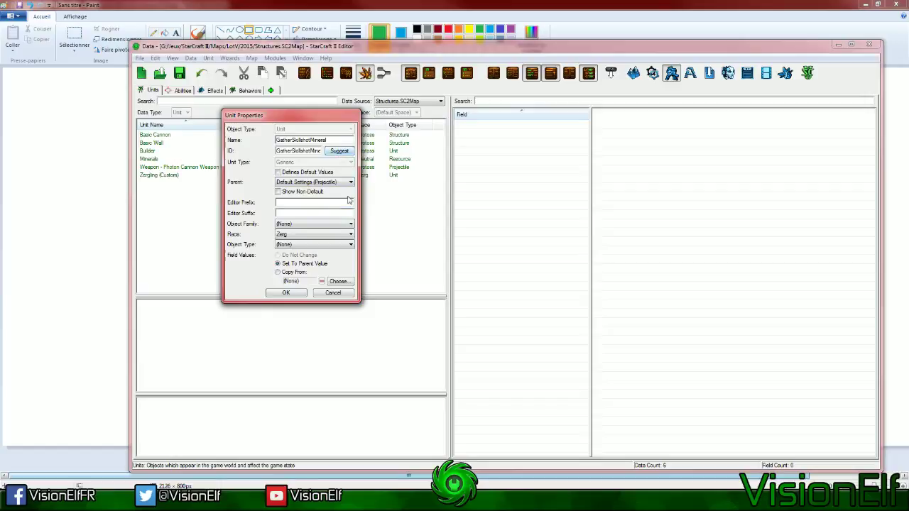
{"action": "left_click", "coordinate": [286, 293]}
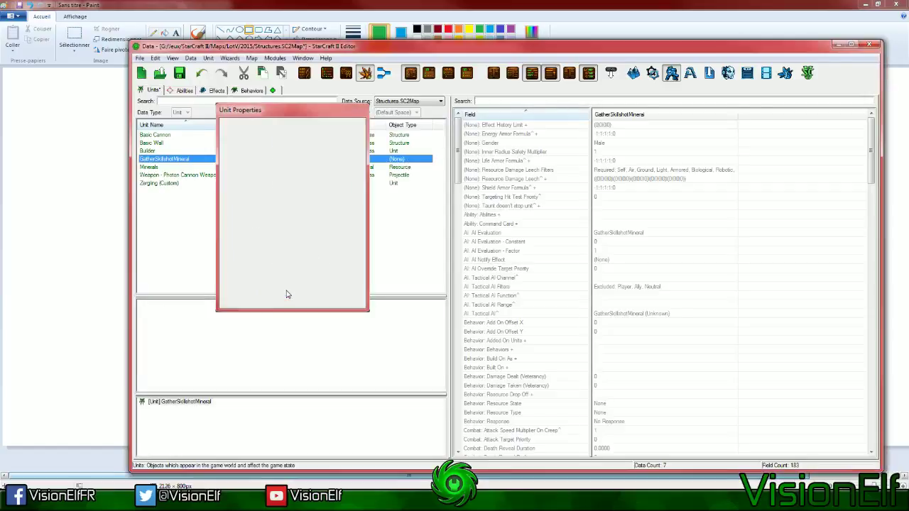
Add the GatherSkillshotMineral behavior to the new projectile unit's Behaviors field
{"action": "left_click", "coordinate": [723, 288]}
{"action": "scroll", "coordinate": [675, 334], "scroll_direction": "down", "scroll_amount": 9}
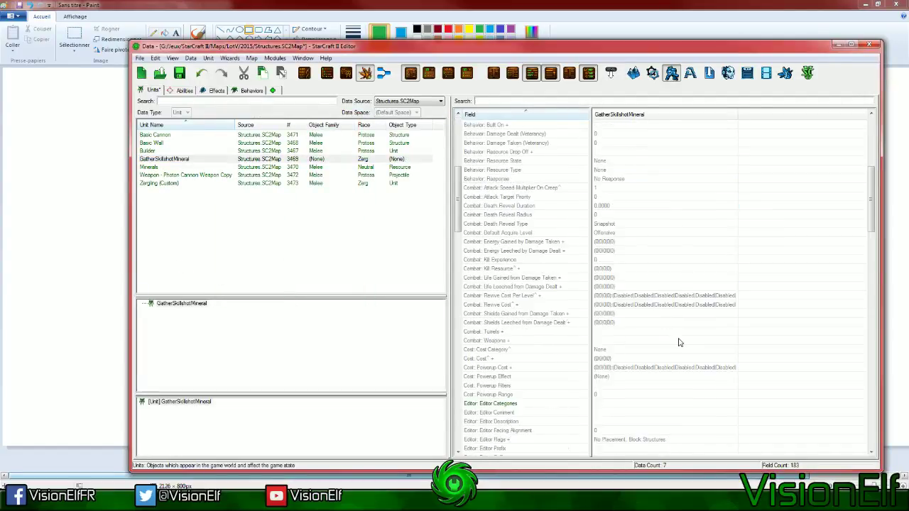
{"action": "scroll", "coordinate": [679, 342], "scroll_direction": "down", "scroll_amount": 9}
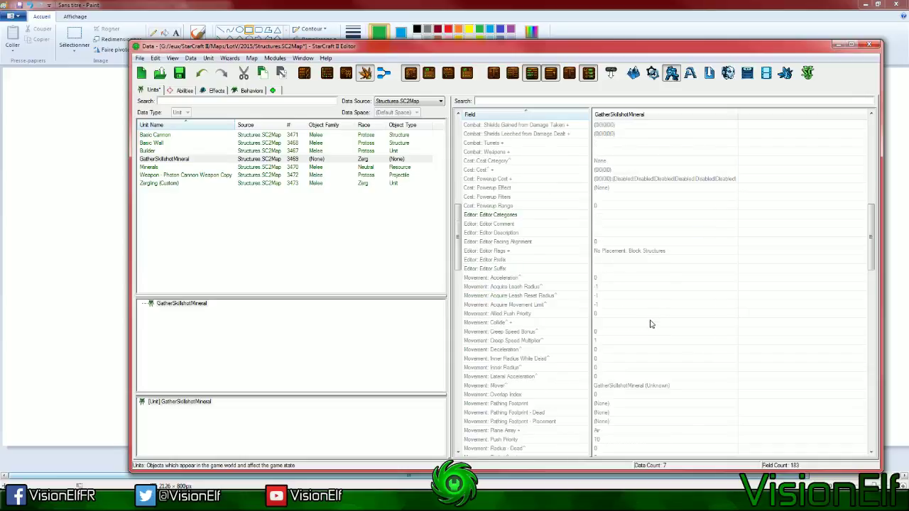
{"action": "scroll", "coordinate": [650, 325], "scroll_direction": "up", "scroll_amount": 5}
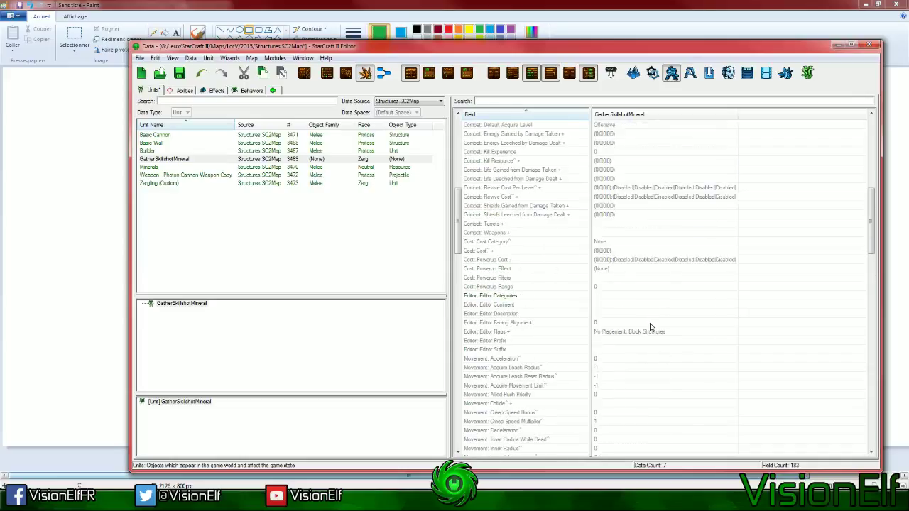
{"action": "scroll", "coordinate": [649, 326], "scroll_direction": "up", "scroll_amount": 10}
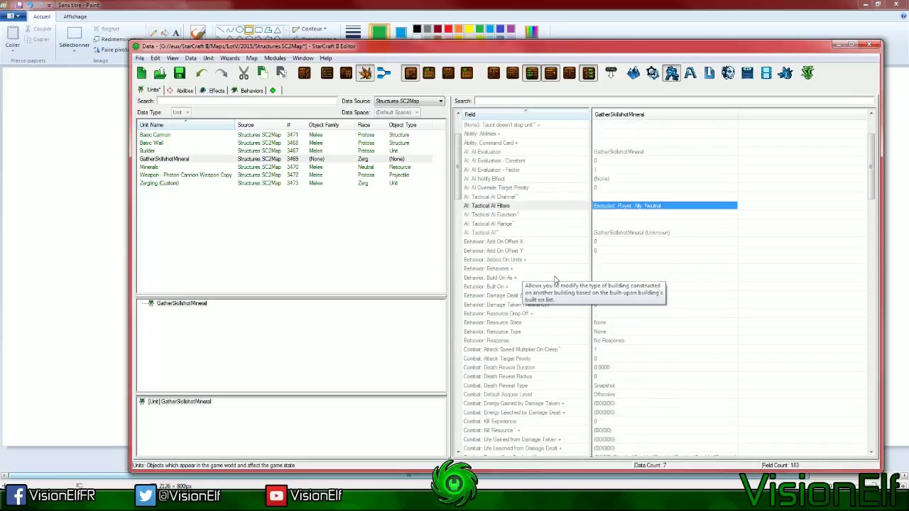
{"action": "double_click", "coordinate": [616, 273]}
{"action": "right_click", "coordinate": [424, 178]}
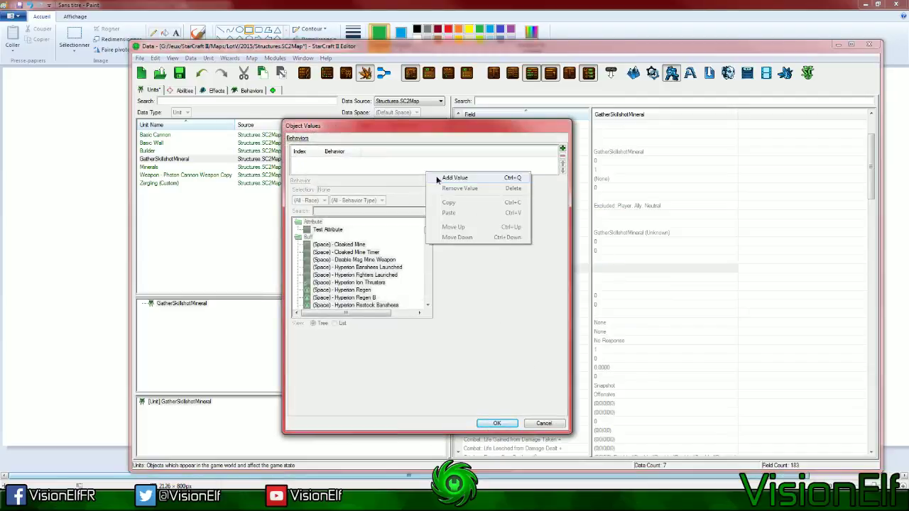
{"action": "left_click", "coordinate": [443, 178]}
{"action": "type", "text": "mineral"}
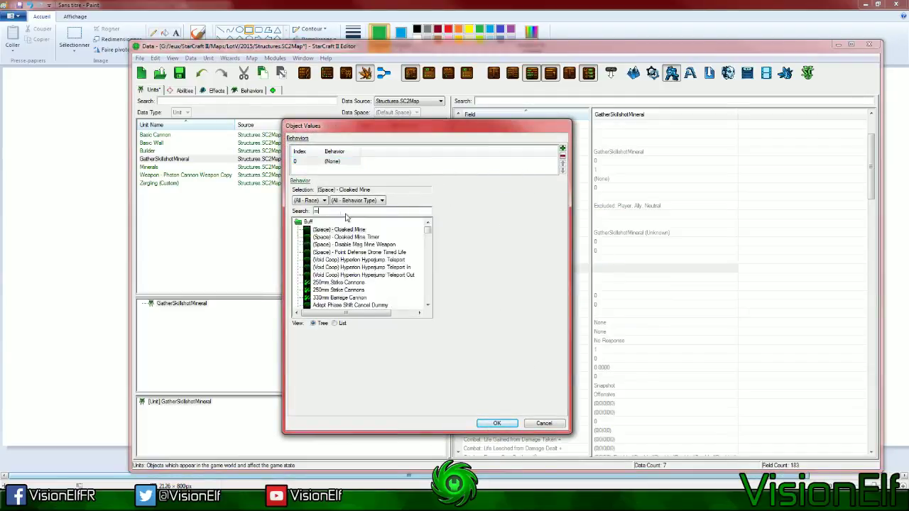
{"action": "left_click", "coordinate": [337, 259]}
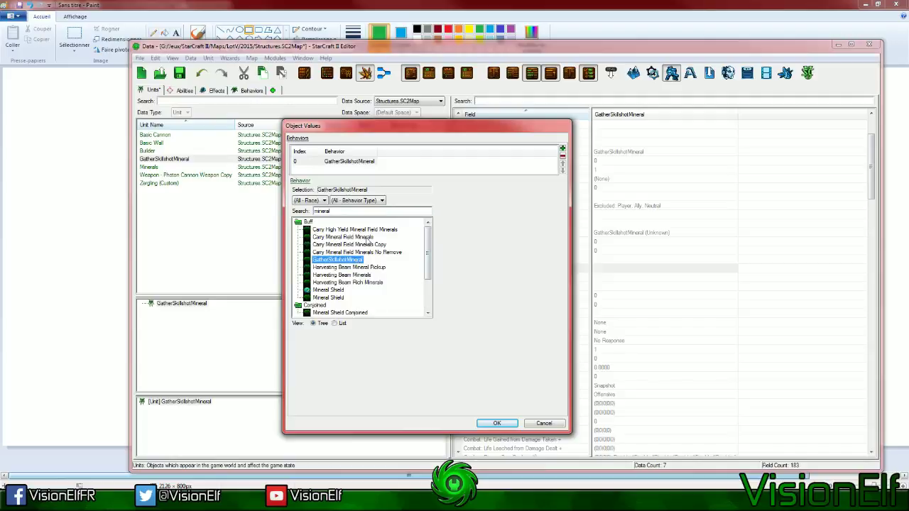
{"action": "left_click", "coordinate": [497, 423]}
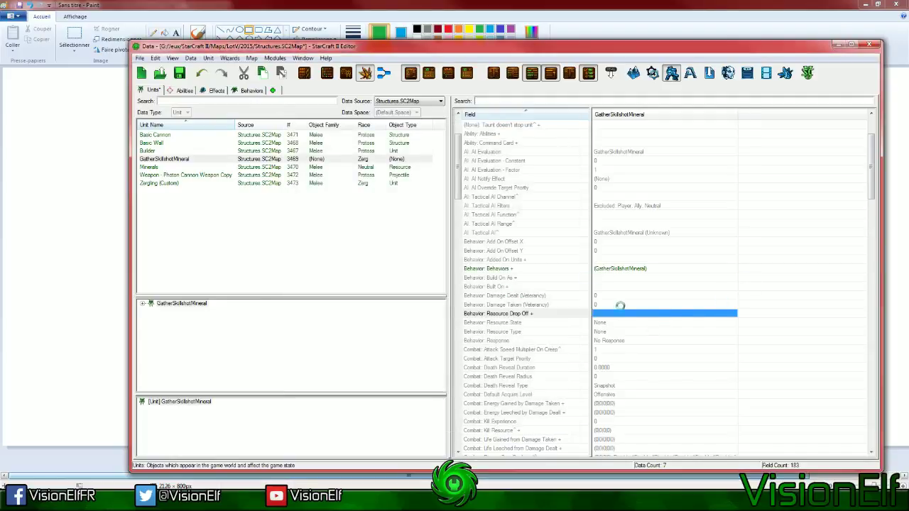
Check the remaining fields and linked objects of the GatherSkillshotMineral unit and delete the unit
{"action": "scroll", "coordinate": [485, 323], "scroll_direction": "down", "scroll_amount": 20}
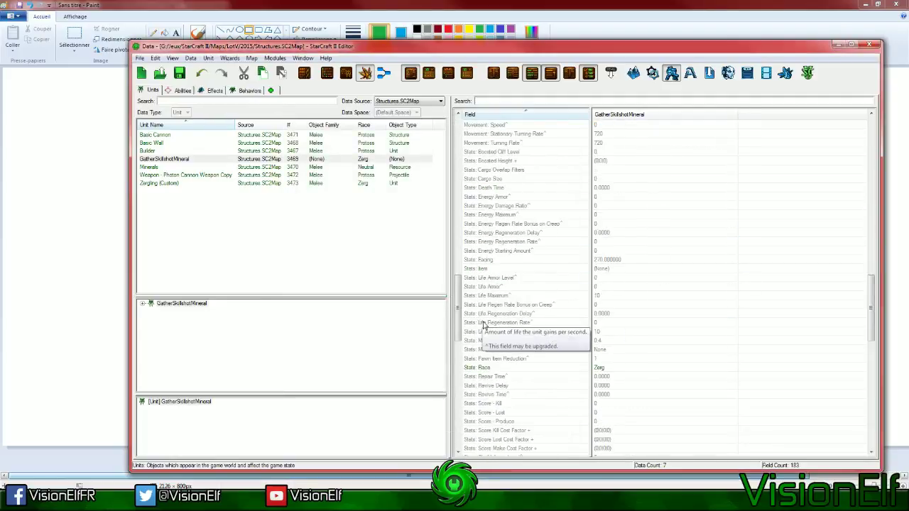
{"action": "scroll", "coordinate": [484, 323], "scroll_direction": "down", "scroll_amount": 15}
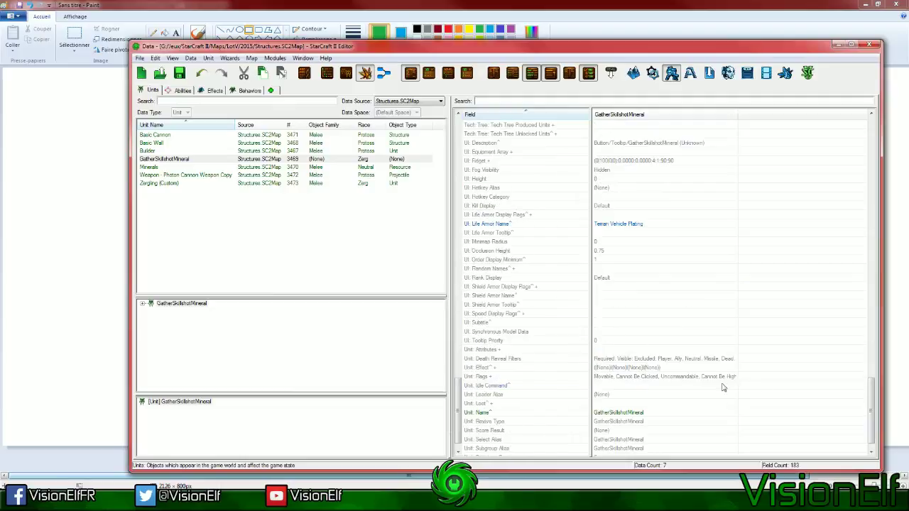
{"action": "left_click", "coordinate": [142, 303]}
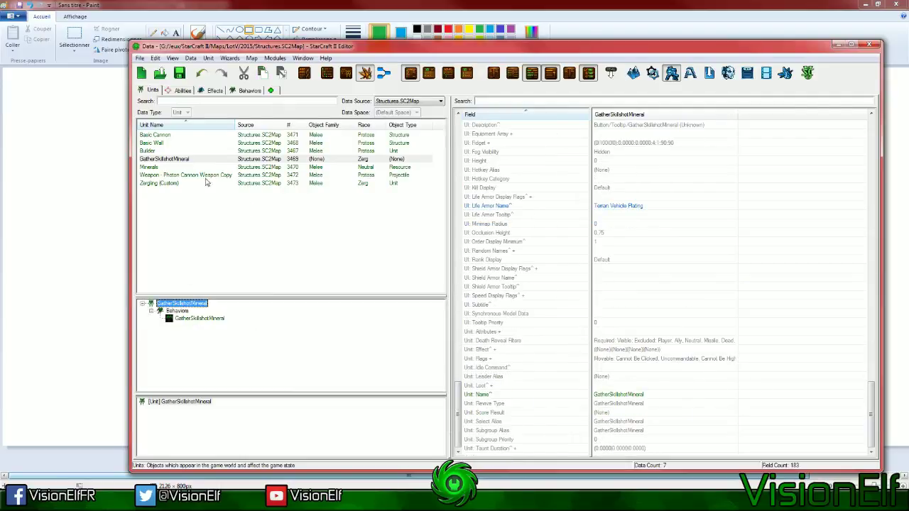
{"action": "left_click", "coordinate": [187, 160]}
{"action": "key", "text": "Delete"}
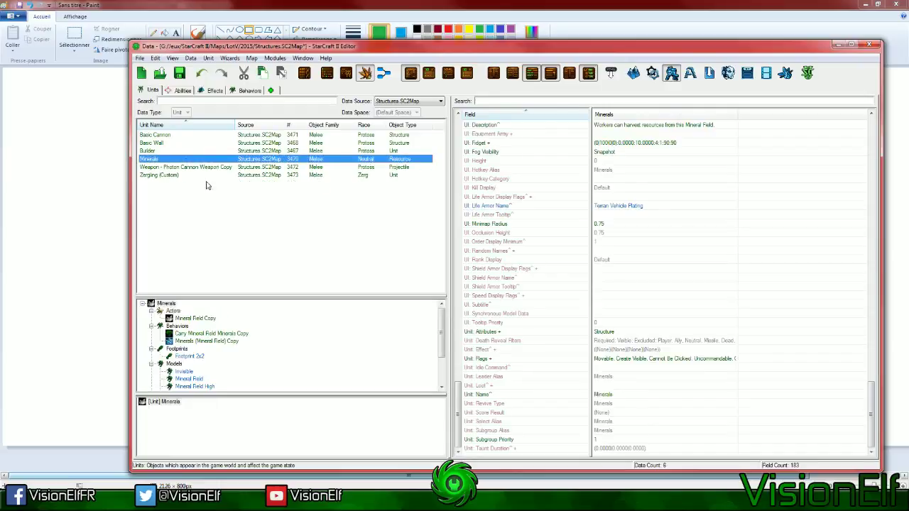
Set the data source to All Data and search the units for "projectile"
{"action": "right_click", "coordinate": [218, 201]}
{"action": "left_click", "coordinate": [206, 205]}
{"action": "left_click", "coordinate": [408, 101]}
{"action": "left_click", "coordinate": [397, 108]}
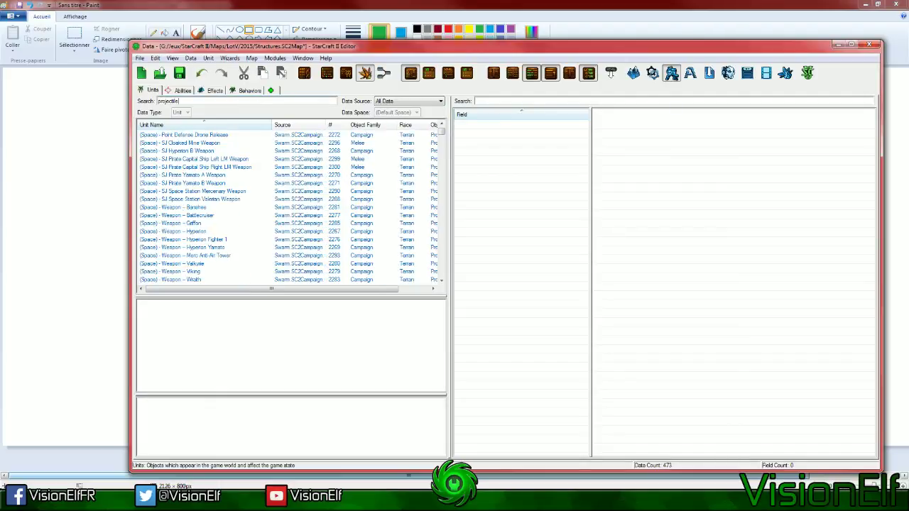
Set up a duplicate of the Acid Spines Weapon unit that also duplicates its Acid Spines Attack Missile actor and Acid Spines Weapon mover
{"action": "left_click", "coordinate": [272, 232]}
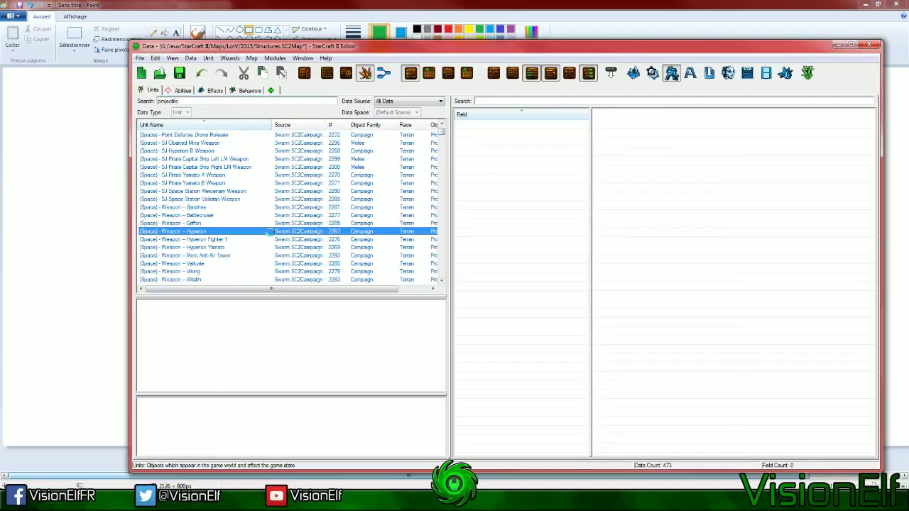
{"action": "scroll", "coordinate": [277, 241], "scroll_direction": "down", "scroll_amount": 6}
{"action": "scroll", "coordinate": [277, 243], "scroll_direction": "down", "scroll_amount": 6}
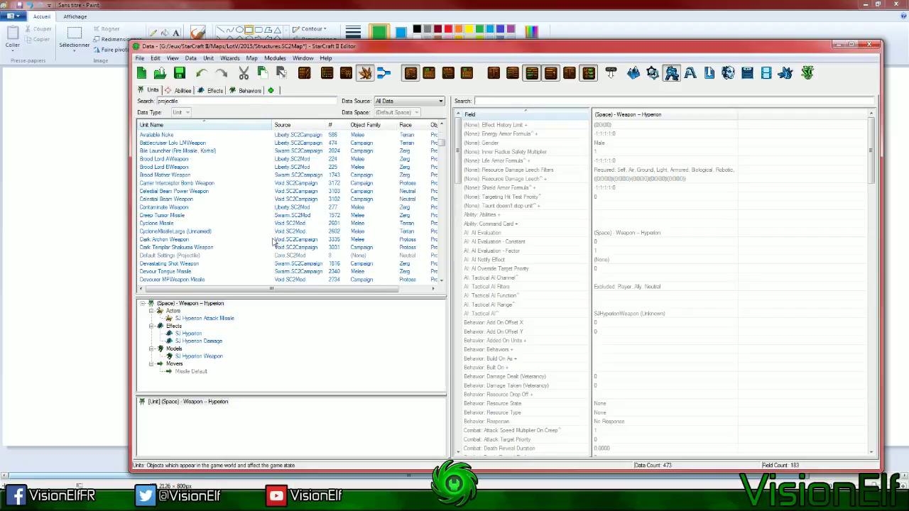
{"action": "scroll", "coordinate": [273, 241], "scroll_direction": "up", "scroll_amount": 2}
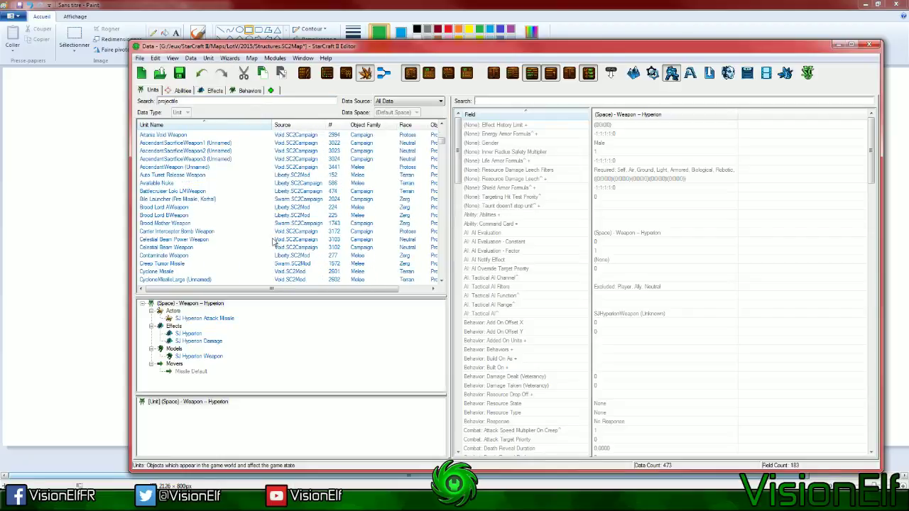
{"action": "scroll", "coordinate": [273, 242], "scroll_direction": "up", "scroll_amount": 5}
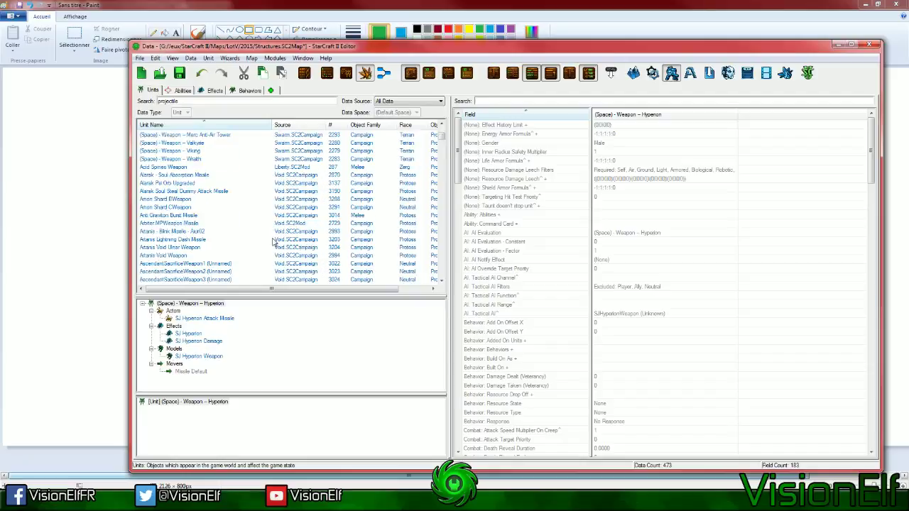
{"action": "left_click", "coordinate": [177, 168]}
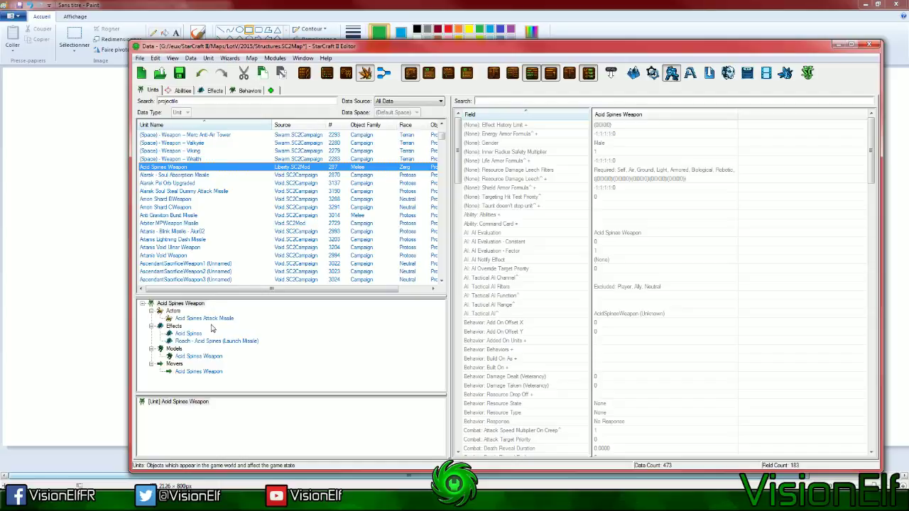
{"action": "right_click", "coordinate": [191, 169]}
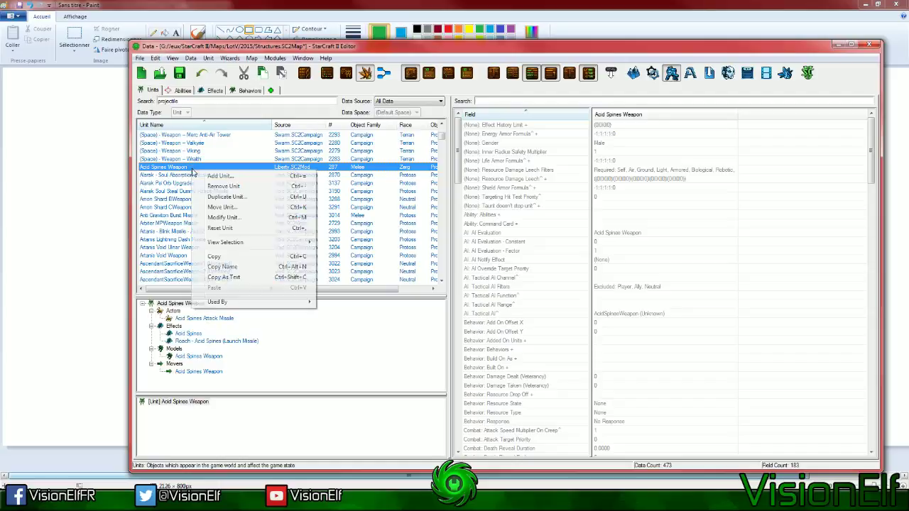
{"action": "left_click", "coordinate": [208, 197]}
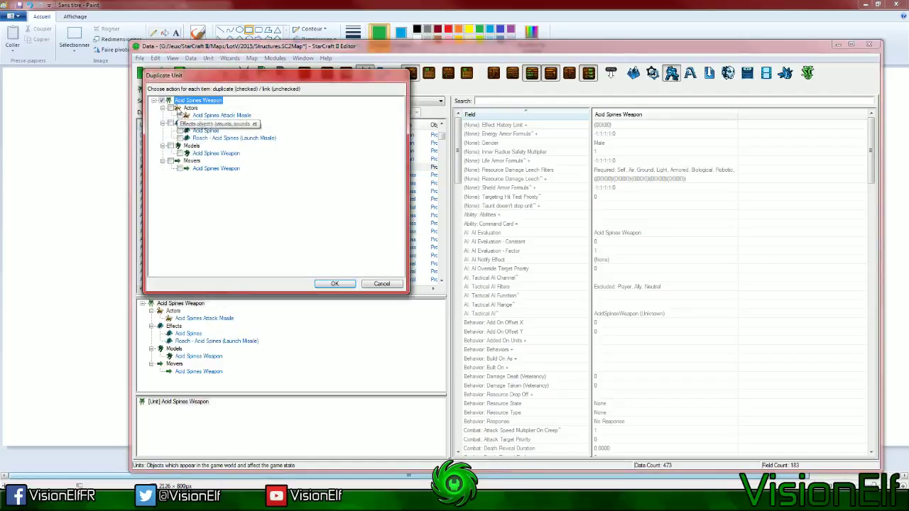
{"action": "left_click", "coordinate": [186, 115]}
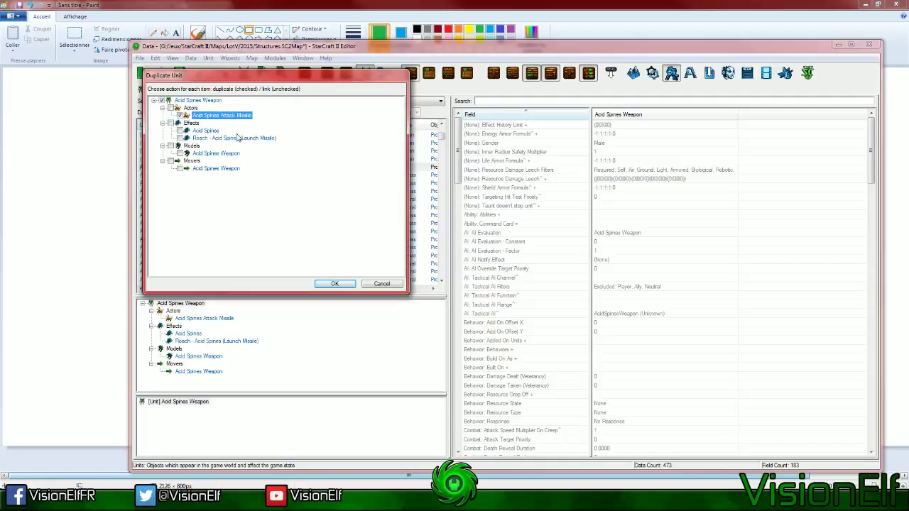
{"action": "left_click", "coordinate": [208, 169]}
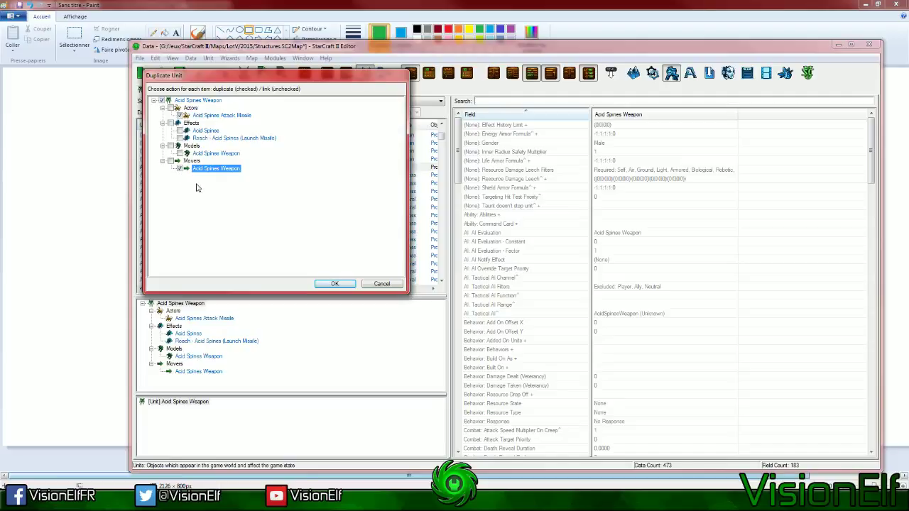
Switch to Paint and start a new blank drawing without saving the existing diagram
{"action": "left_click", "coordinate": [230, 27]}
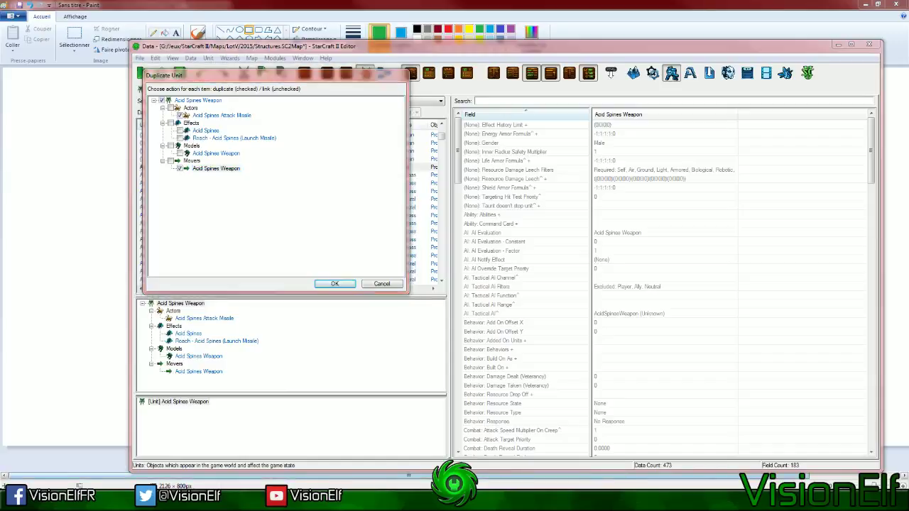
{"action": "left_click", "coordinate": [239, 29]}
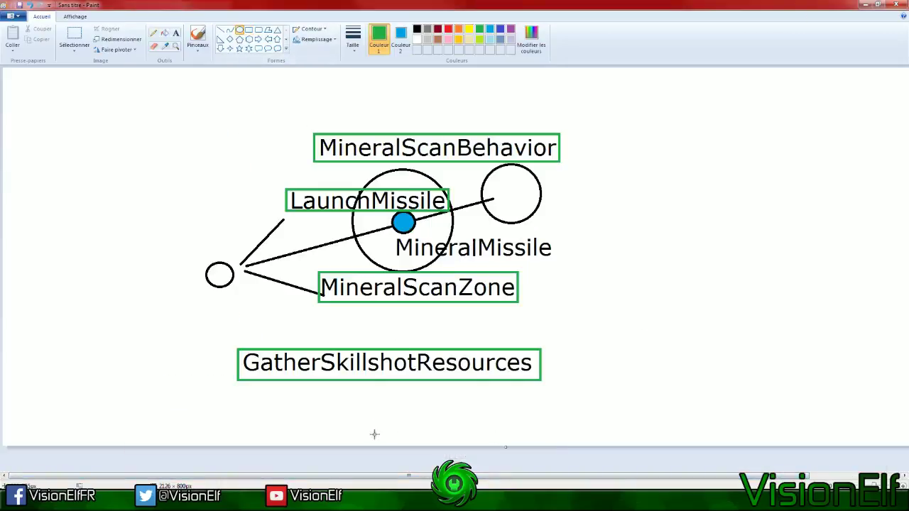
{"action": "left_click_drag", "start_coordinate": [628, 243], "coordinate": [667, 285]}
{"action": "key", "text": "ctrl+z"}
{"action": "key", "text": "alt+F4"}
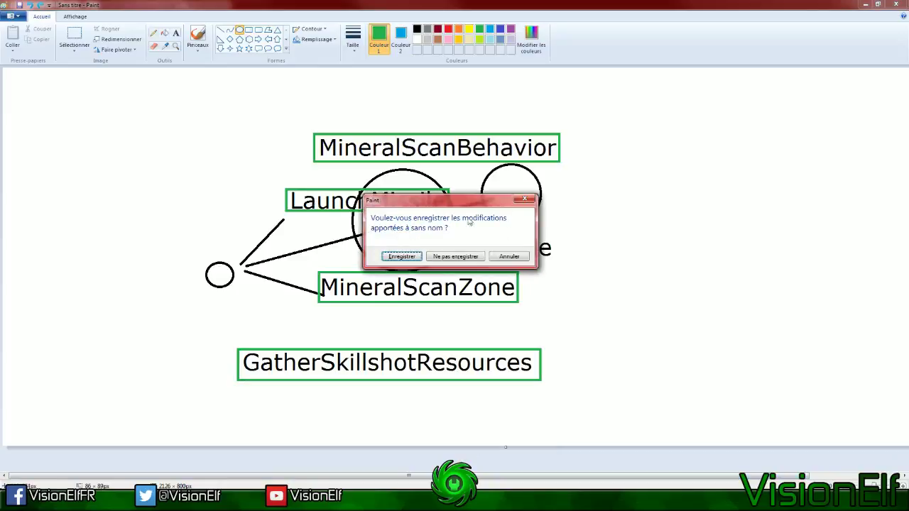
{"action": "left_click", "coordinate": [476, 257]}
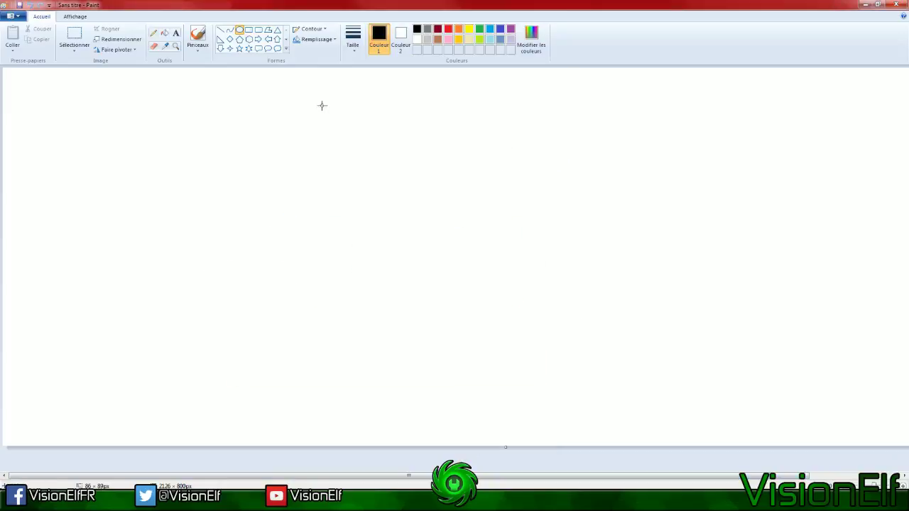
Draw a circle on the left of the canvas and a large X on the right out of two crossing lines
{"action": "left_click_drag", "start_coordinate": [59, 215], "coordinate": [120, 274]}
{"action": "left_click", "coordinate": [89, 201]}
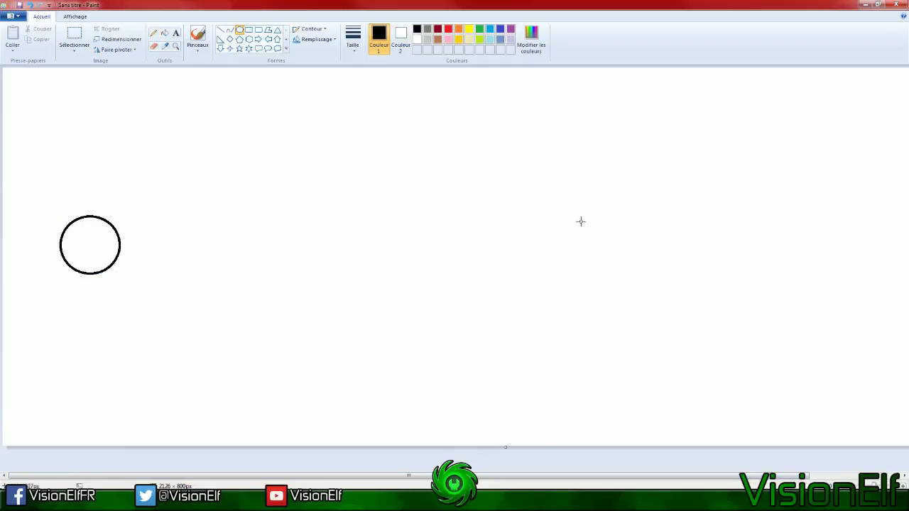
{"action": "left_click", "coordinate": [220, 29]}
{"action": "left_click_drag", "start_coordinate": [542, 301], "coordinate": [641, 205]}
{"action": "left_click_drag", "start_coordinate": [558, 229], "coordinate": [640, 290]}
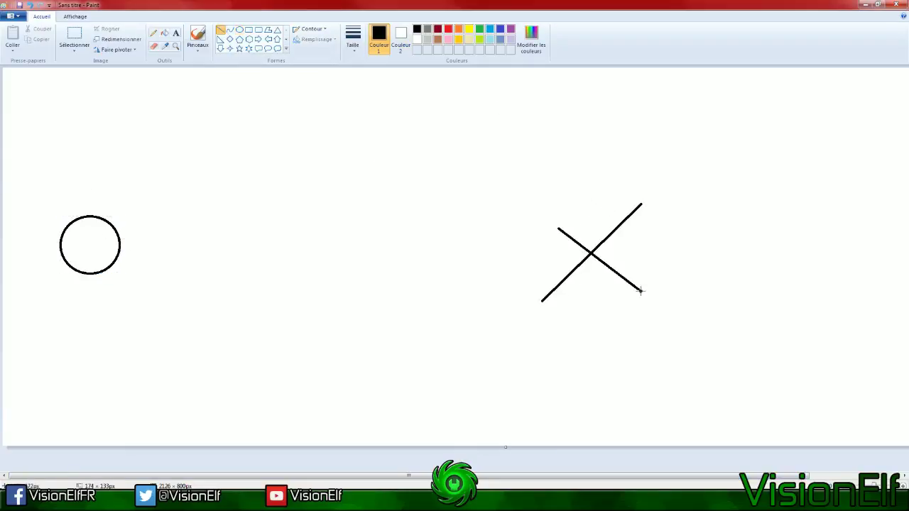
Draw a curved path that arches up from inside the circle and descends to the centre of the X
{"action": "left_click", "coordinate": [229, 30]}
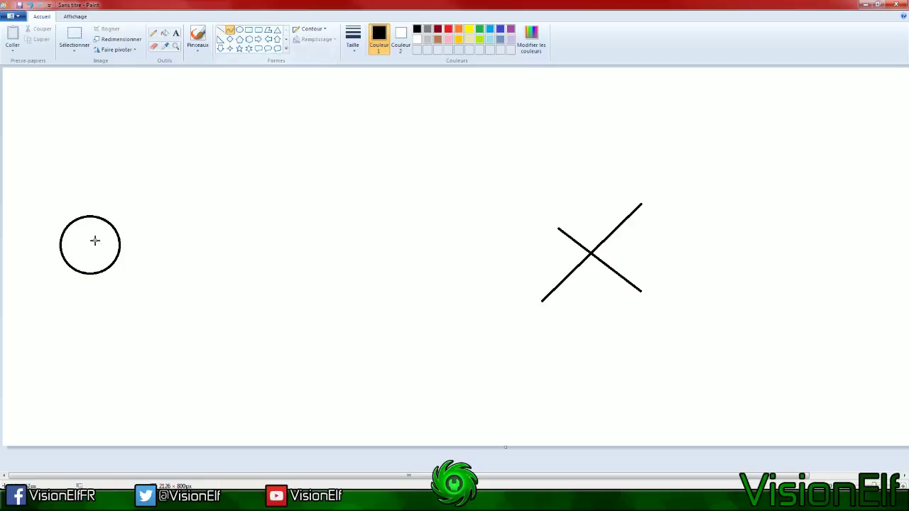
{"action": "left_click_drag", "start_coordinate": [95, 241], "coordinate": [154, 133]}
{"action": "key", "text": "Escape"}
{"action": "left_click_drag", "start_coordinate": [99, 244], "coordinate": [589, 252]}
{"action": "mouse_move", "coordinate": [393, 213]}
{"action": "left_mouse_down"}
{"action": "mouse_move", "coordinate": [170, 85]}
{"action": "mouse_move", "coordinate": [173, 75]}
{"action": "left_mouse_up"}
{"action": "left_click_drag", "start_coordinate": [340, 249], "coordinate": [54, 111]}
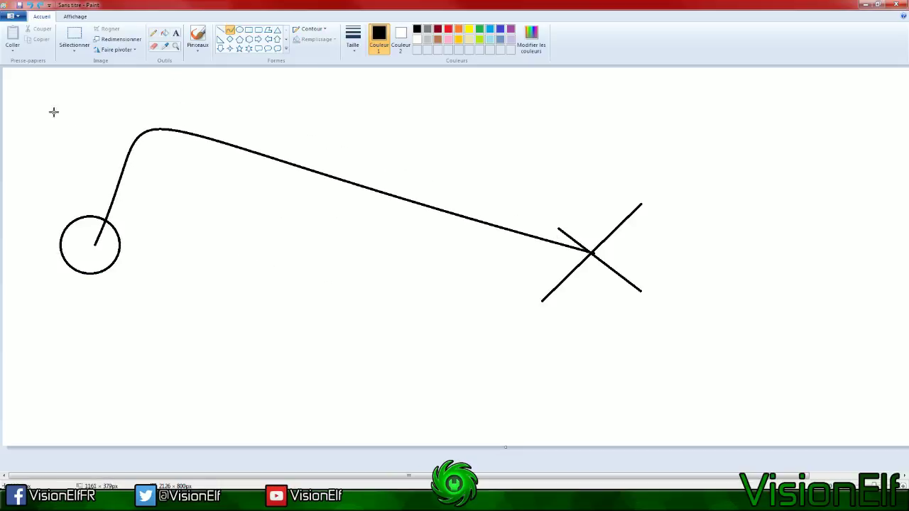
{"action": "left_click_drag", "start_coordinate": [296, 326], "coordinate": [407, 327]}
{"action": "key", "text": "Escape"}
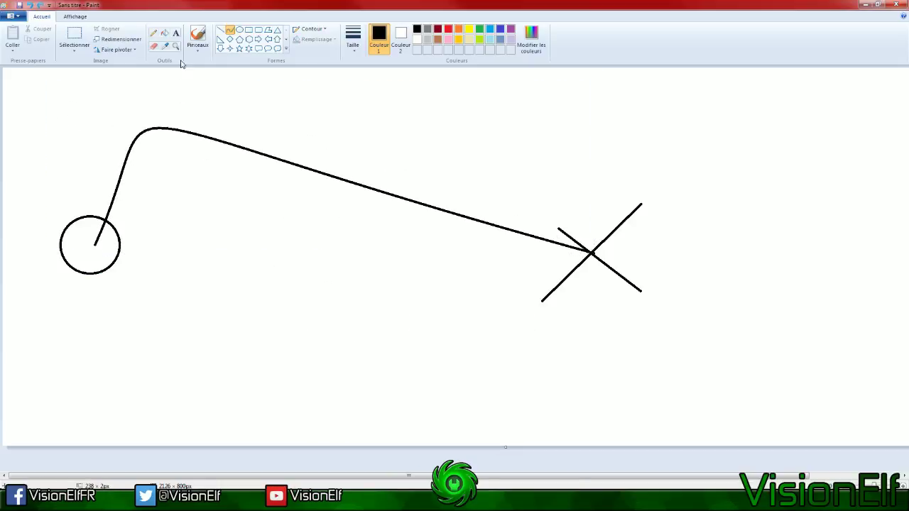
Add a "?" text label just above the curved path
{"action": "left_click", "coordinate": [176, 33]}
{"action": "left_click", "coordinate": [286, 121]}
{"action": "type", "text": "?"}
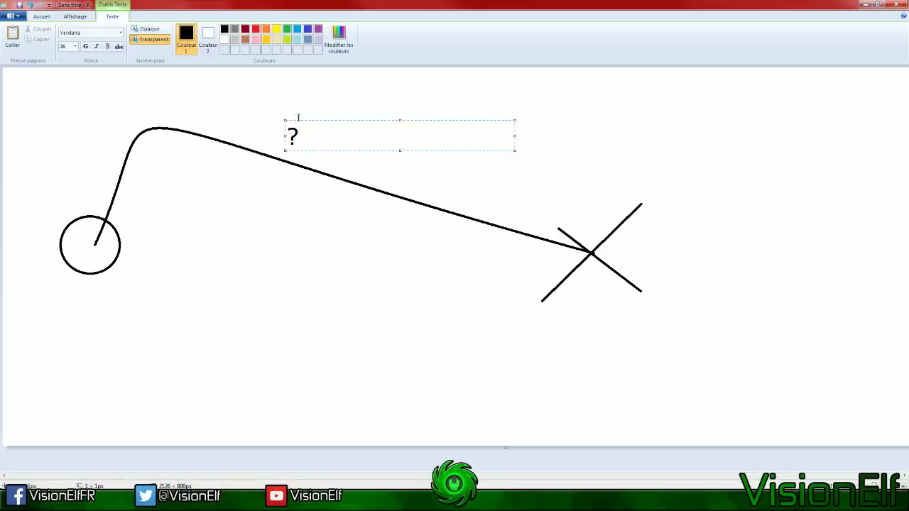
{"action": "left_click_drag", "start_coordinate": [303, 120], "coordinate": [329, 133]}
{"action": "left_click", "coordinate": [393, 253]}
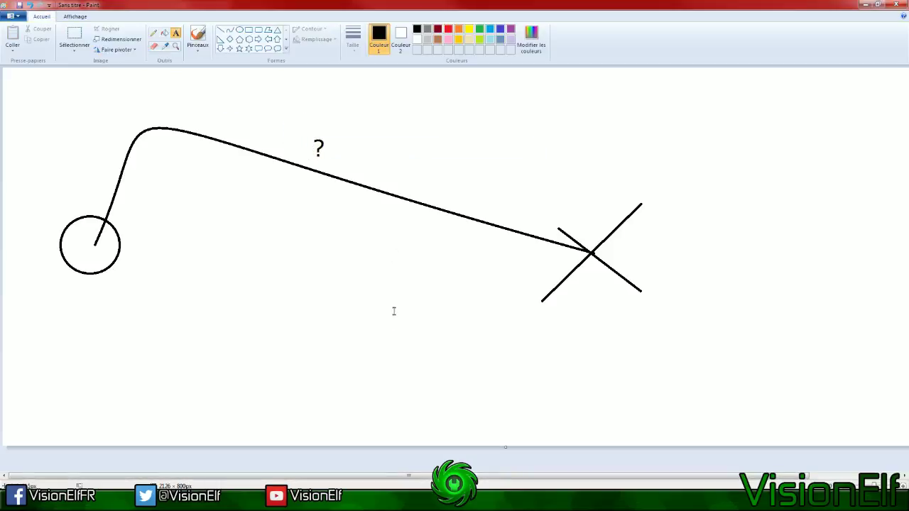
Try a straight line from the circle to the centre of the X and undo it
{"action": "left_click", "coordinate": [220, 30]}
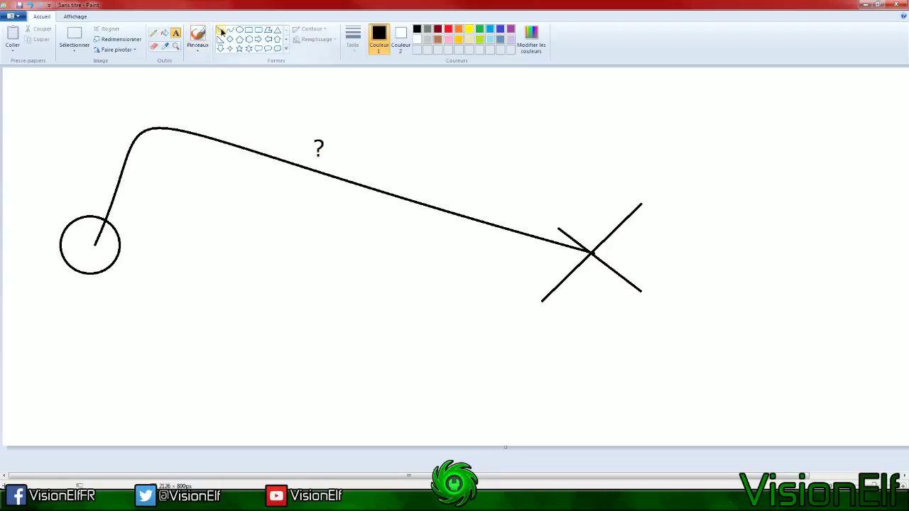
{"action": "left_click_drag", "start_coordinate": [85, 240], "coordinate": [591, 251]}
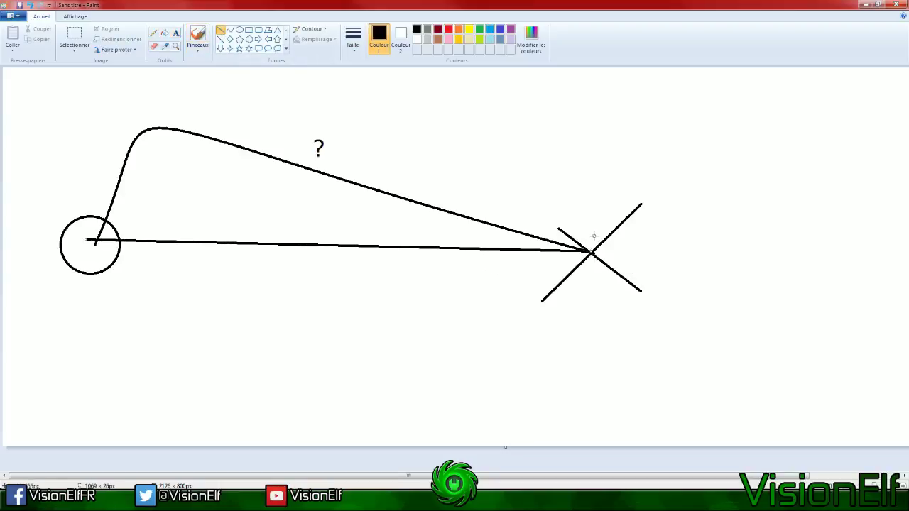
{"action": "key", "text": "ctrl+z"}
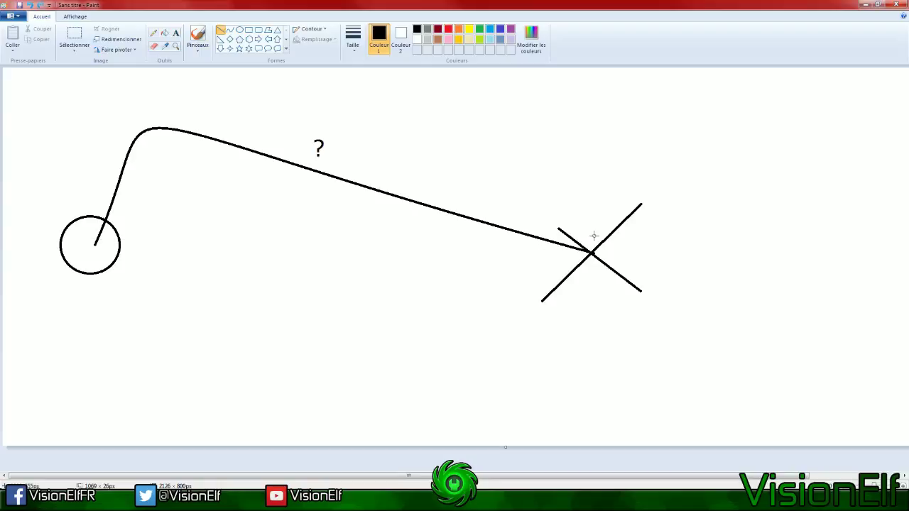
Draw a zigzag of straight lines from the circle across the curved path toward the X
{"action": "mouse_move", "coordinate": [102, 256]}
{"action": "left_mouse_down"}
{"action": "mouse_move", "coordinate": [216, 122]}
{"action": "mouse_move", "coordinate": [249, 342]}
{"action": "left_mouse_up"}
{"action": "left_click_drag", "start_coordinate": [274, 378], "coordinate": [378, 137]}
{"action": "mouse_move", "coordinate": [433, 392]}
{"action": "left_mouse_down"}
{"action": "mouse_move", "coordinate": [350, 155]}
{"action": "mouse_move", "coordinate": [489, 145]}
{"action": "left_mouse_up"}
{"action": "left_click_drag", "start_coordinate": [567, 375], "coordinate": [479, 145]}
{"action": "mouse_move", "coordinate": [566, 208]}
{"action": "left_mouse_down"}
{"action": "mouse_move", "coordinate": [541, 161]}
{"action": "mouse_move", "coordinate": [589, 252]}
{"action": "mouse_move", "coordinate": [560, 384]}
{"action": "left_mouse_up"}
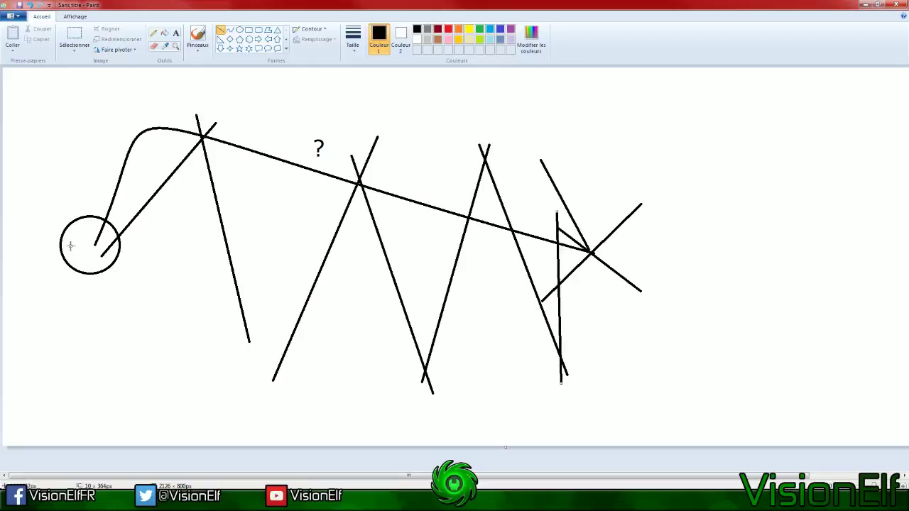
Draw a two-segment straight path above the curve from the circle to the X, plus a line from the circle to the canvas's left edge
{"action": "left_click_drag", "start_coordinate": [88, 248], "coordinate": [270, 147]}
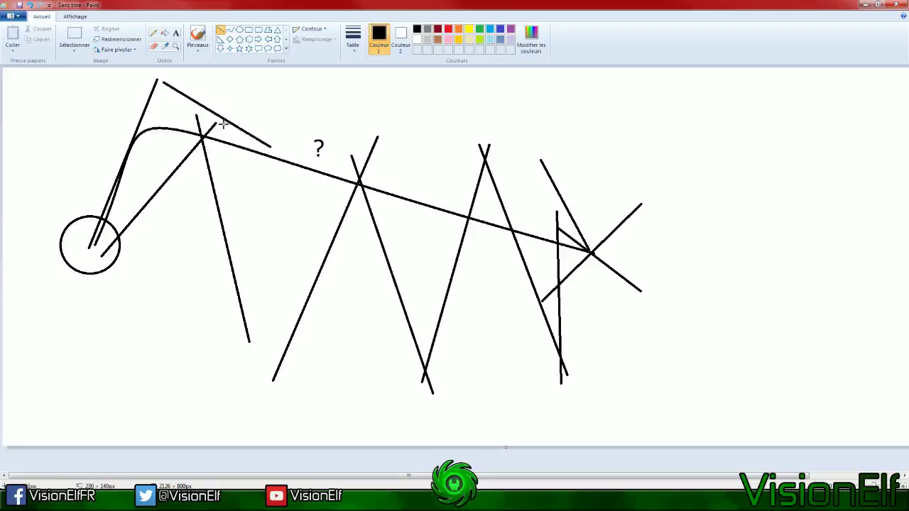
{"action": "left_click_drag", "start_coordinate": [223, 124], "coordinate": [585, 255]}
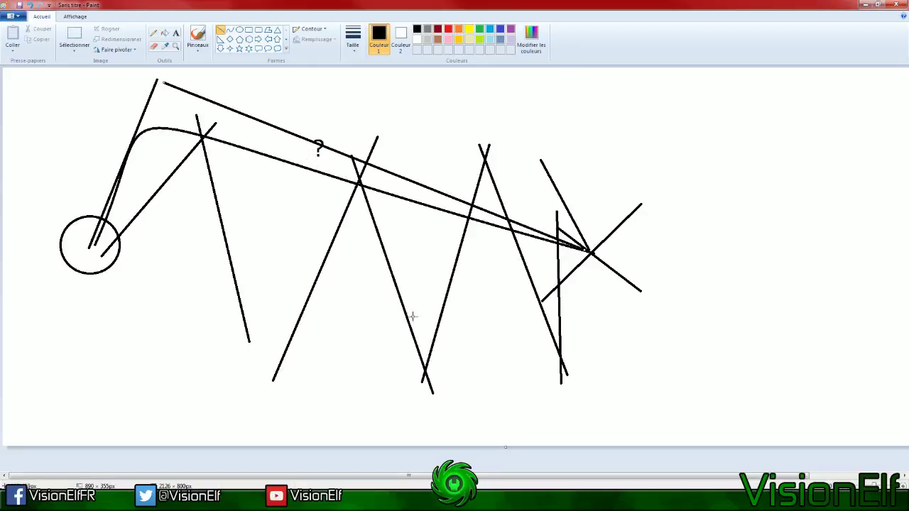
{"action": "left_click_drag", "start_coordinate": [93, 242], "coordinate": [589, 251]}
{"action": "mouse_move", "coordinate": [92, 243]}
{"action": "left_mouse_down"}
{"action": "mouse_move", "coordinate": [111, 259]}
{"action": "mouse_move", "coordinate": [83, 237]}
{"action": "mouse_move", "coordinate": [93, 243]}
{"action": "left_mouse_up"}
{"action": "left_click_drag", "start_coordinate": [589, 251], "coordinate": [3, 188]}
Close Paint without saving the drawing and confirm the duplication of the Acid Spines Weapon unit with its selected actor and mover
{"action": "left_click", "coordinate": [78, 34]}
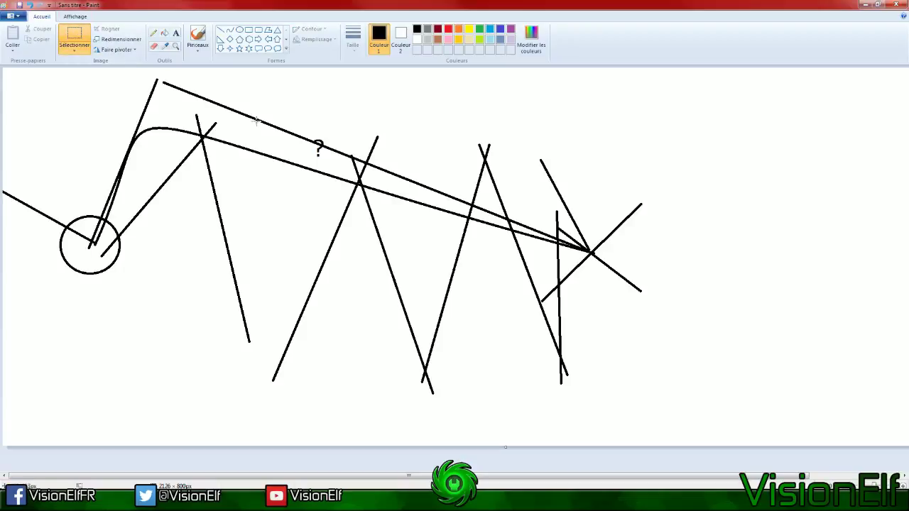
{"action": "left_click", "coordinate": [896, 5]}
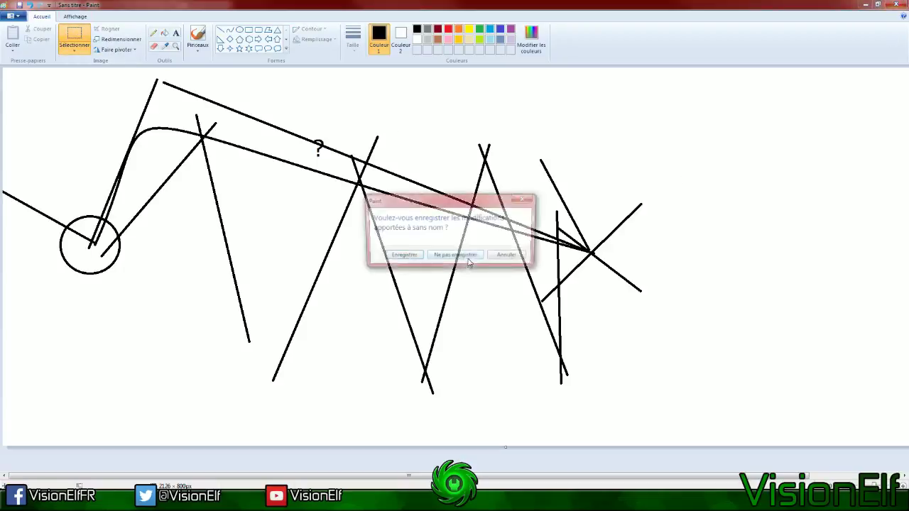
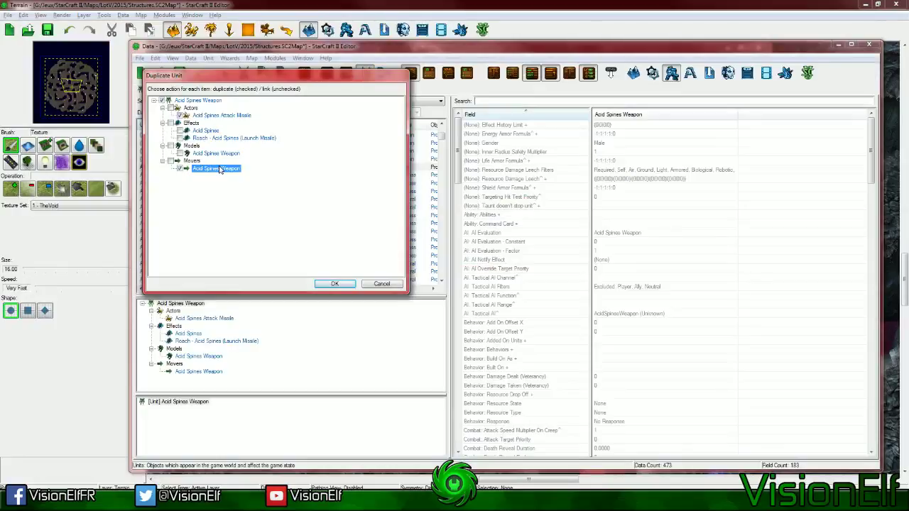
{"action": "left_click", "coordinate": [334, 284]}
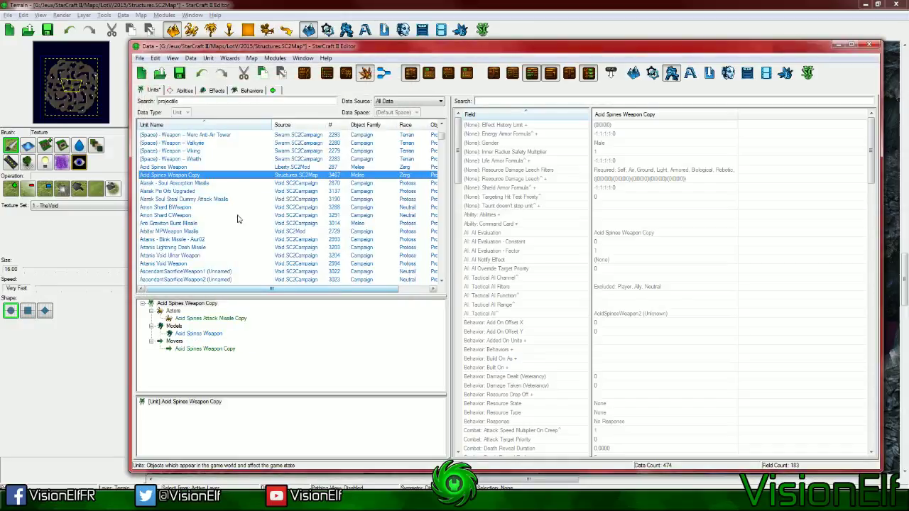
Rename the Acid Spines Weapon Copy unit to "GatherSkillshotMineral" and apply its suggested ID
{"action": "double_click", "coordinate": [188, 175]}
{"action": "type", "text": "Minerals"}
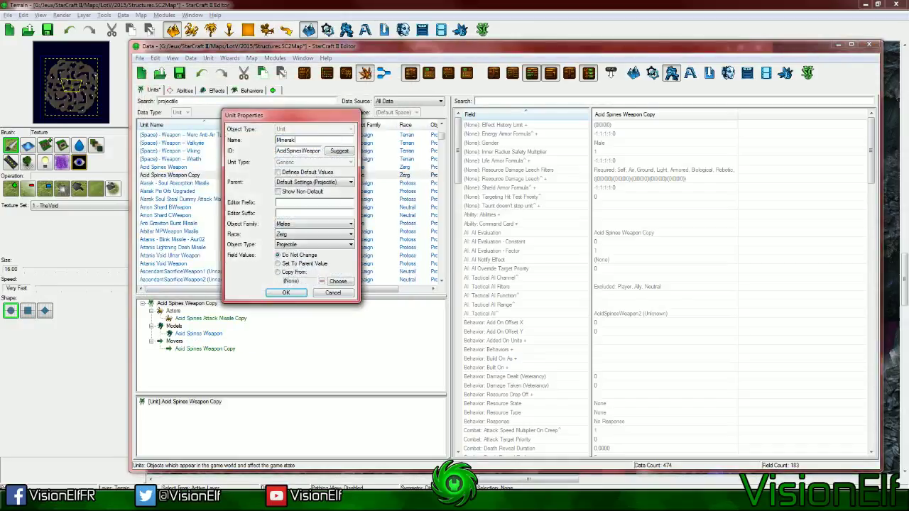
{"action": "key", "text": "ctrl+a"}
{"action": "type", "text": "GatherSkillshotMineral"}
{"action": "left_click", "coordinate": [334, 157]}
{"action": "left_click", "coordinate": [285, 293]}
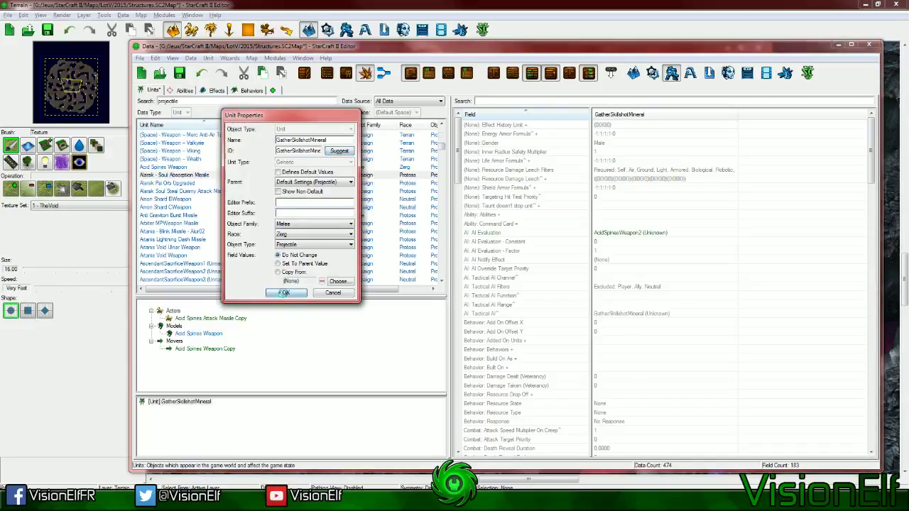
Rename the Acid Spines Attack Missile Copy actor to "GatherSkillshotMineral" and apply its suggested ID
{"action": "left_click", "coordinate": [200, 319]}
{"action": "double_click", "coordinate": [201, 319]}
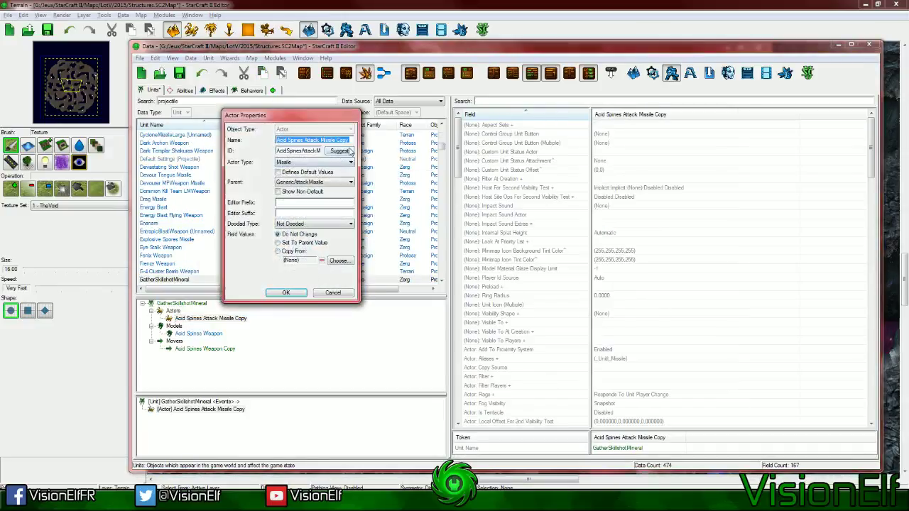
{"action": "type", "text": "GatherSkillshotMineral"}
{"action": "left_click", "coordinate": [349, 152]}
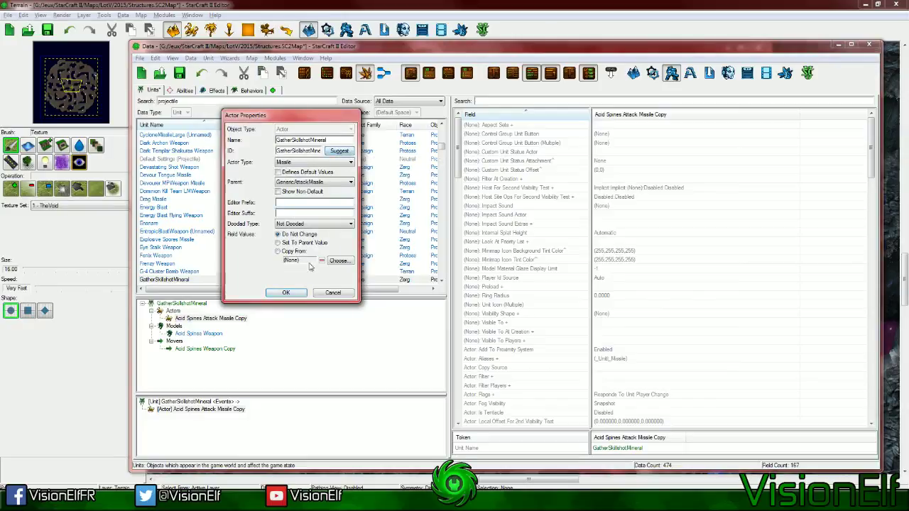
{"action": "key", "text": "Return"}
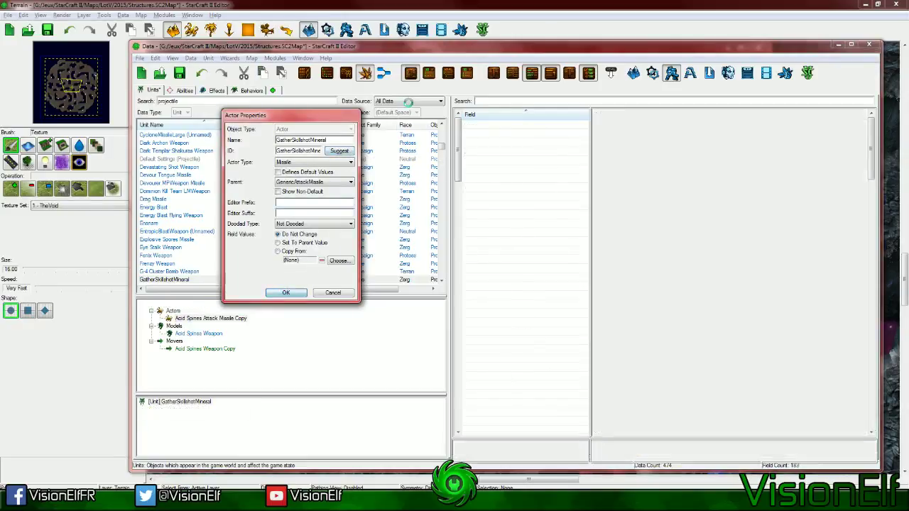
List all units from Structures.SC2Map without the projectile search filter and select the GatherSkillshotMineral unit
{"action": "left_click", "coordinate": [408, 101]}
{"action": "left_click", "coordinate": [405, 155]}
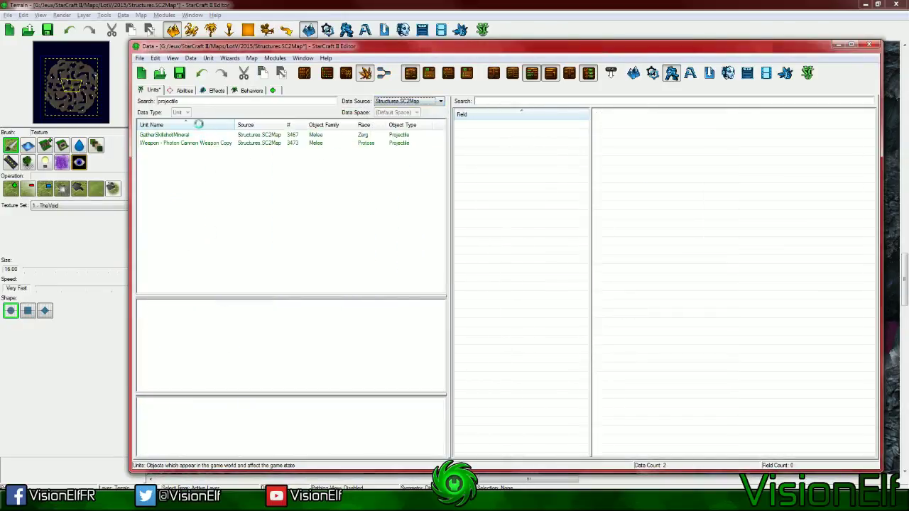
{"action": "left_click", "coordinate": [173, 91]}
{"action": "left_click", "coordinate": [153, 90]}
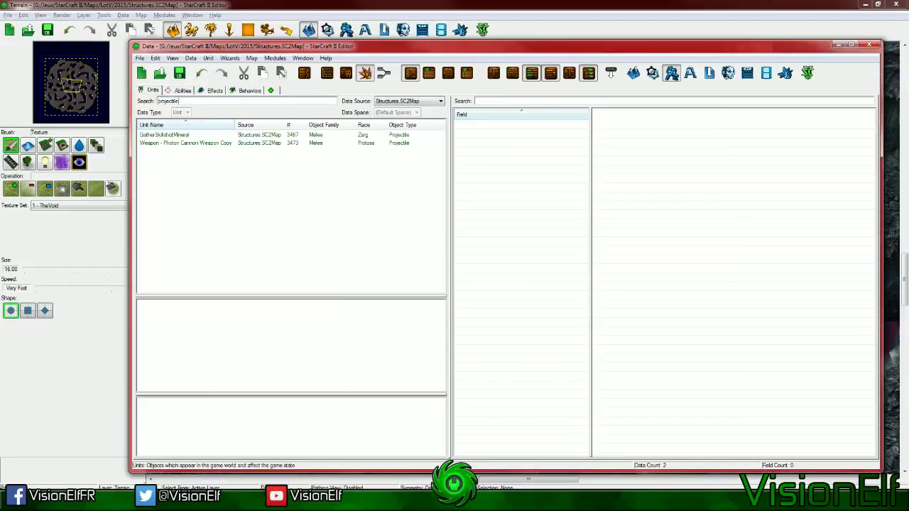
{"action": "left_click", "coordinate": [187, 175]}
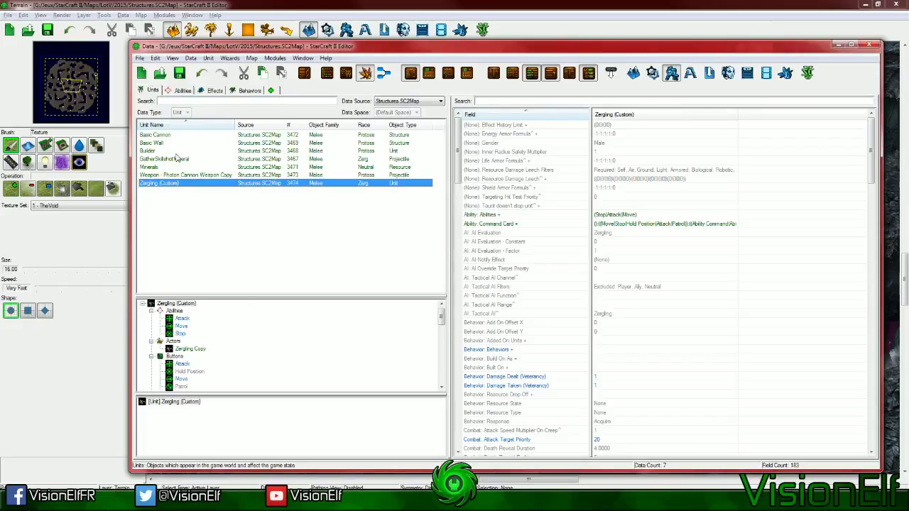
{"action": "left_click", "coordinate": [174, 160]}
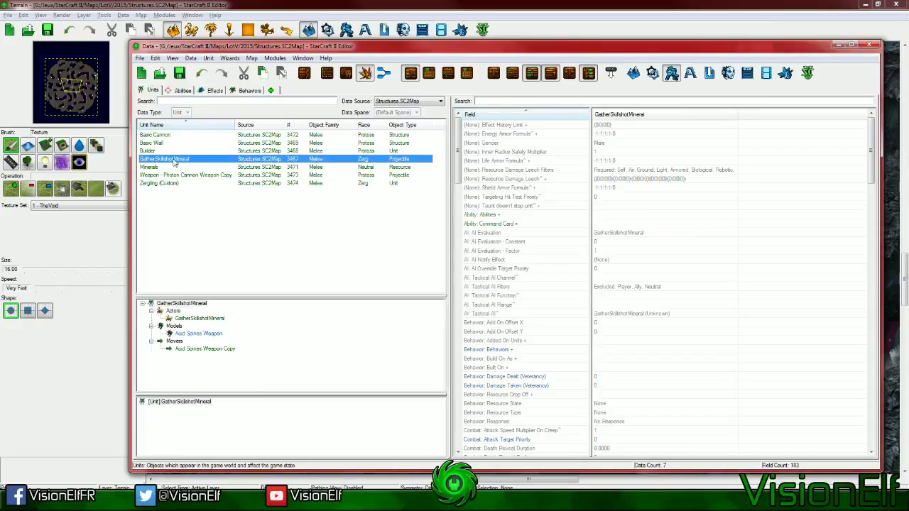
Set the GatherSkillshotMineral actor's Art: Model to Carry Mineral Field Minerals, searching the models for "mineral"
{"action": "left_click", "coordinate": [199, 318]}
{"action": "left_click", "coordinate": [670, 349]}
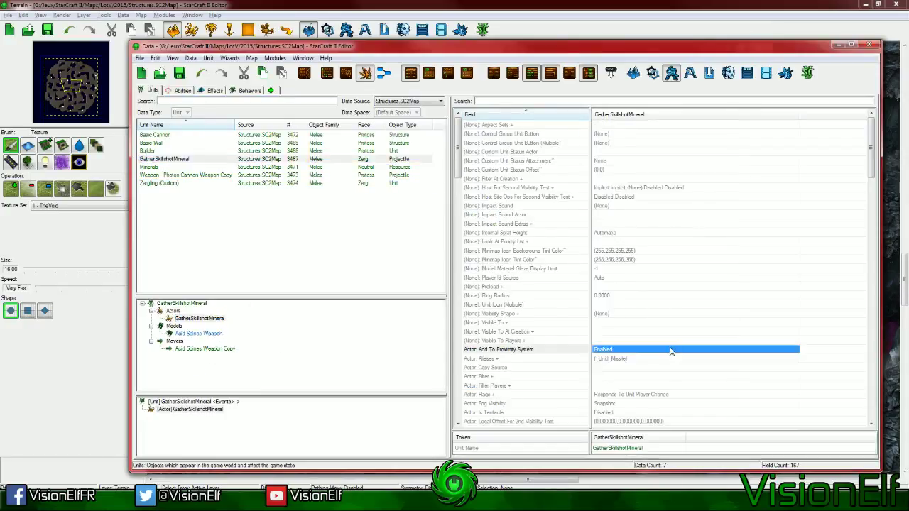
{"action": "scroll", "coordinate": [670, 351], "scroll_direction": "down", "scroll_amount": 7}
{"action": "scroll", "coordinate": [670, 350], "scroll_direction": "down", "scroll_amount": 10}
{"action": "left_click", "coordinate": [612, 179]}
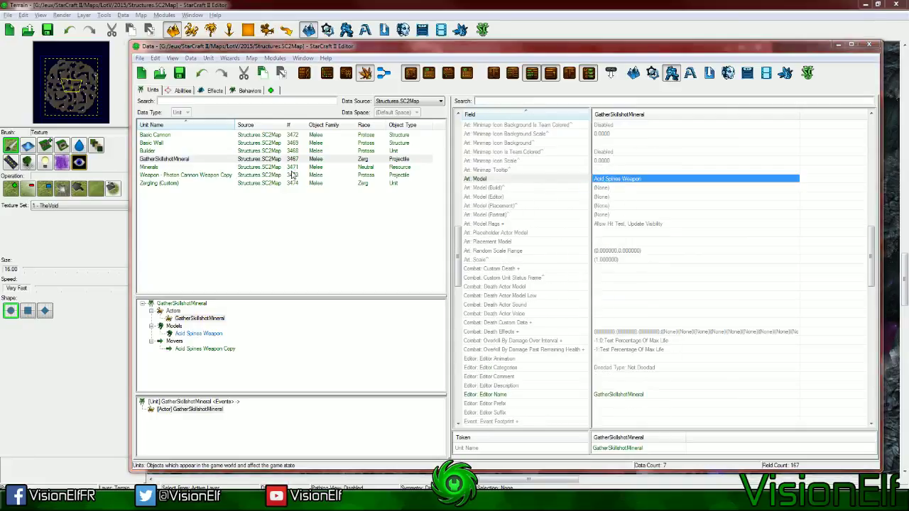
{"action": "key", "text": "Return"}
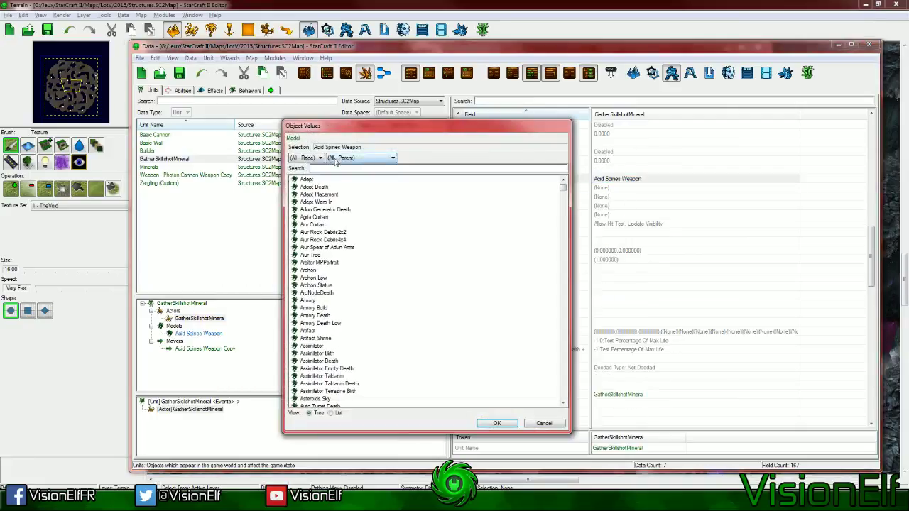
{"action": "type", "text": "m"}
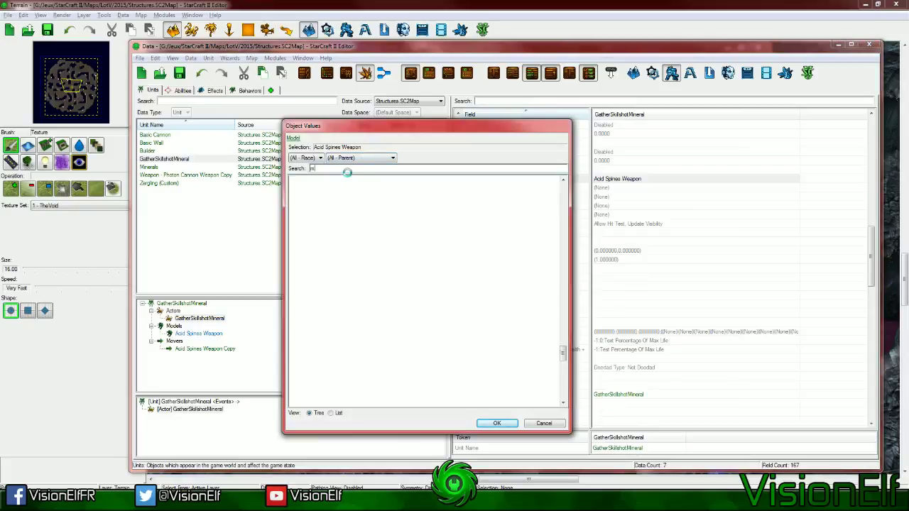
{"action": "type", "text": "ineral"}
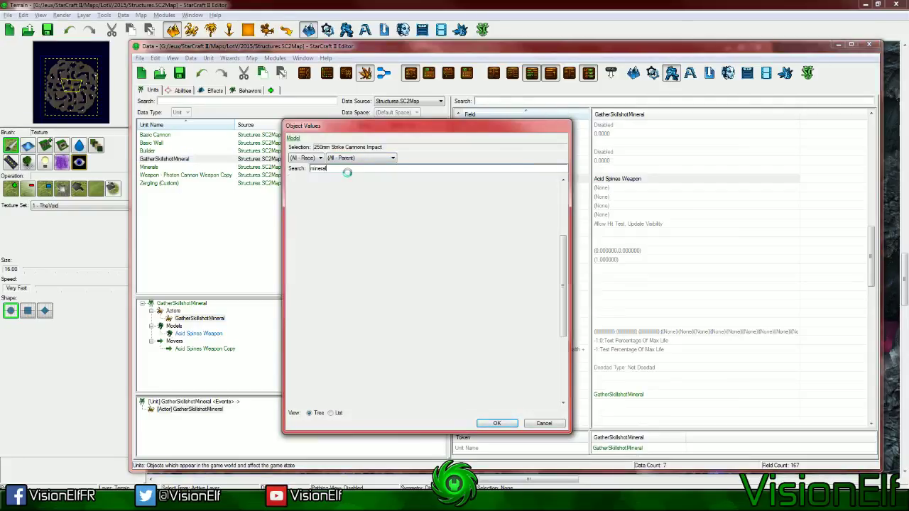
{"action": "scroll", "coordinate": [434, 330], "scroll_direction": "down", "scroll_amount": 5}
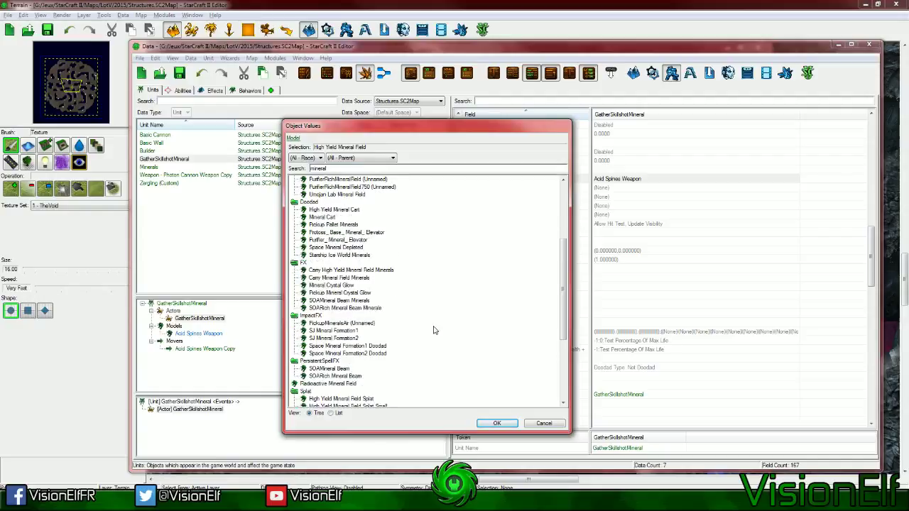
{"action": "left_click", "coordinate": [314, 279]}
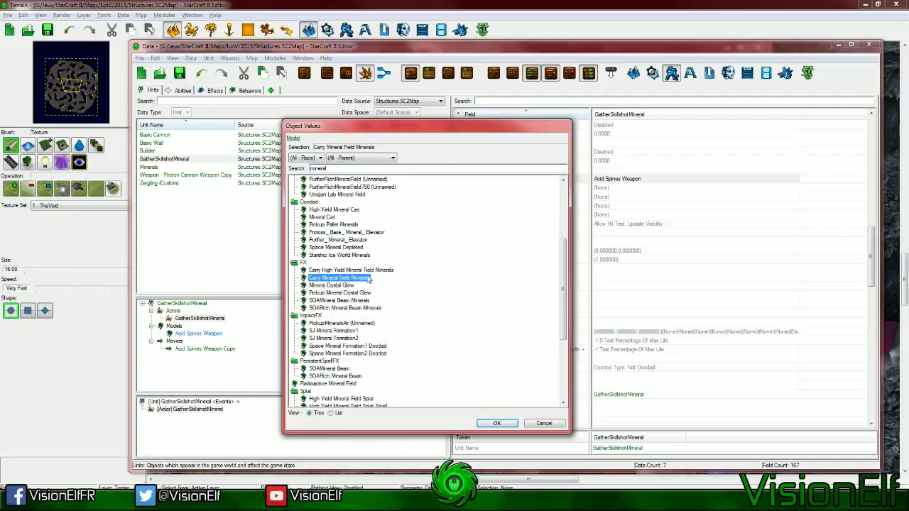
{"action": "left_click", "coordinate": [487, 424]}
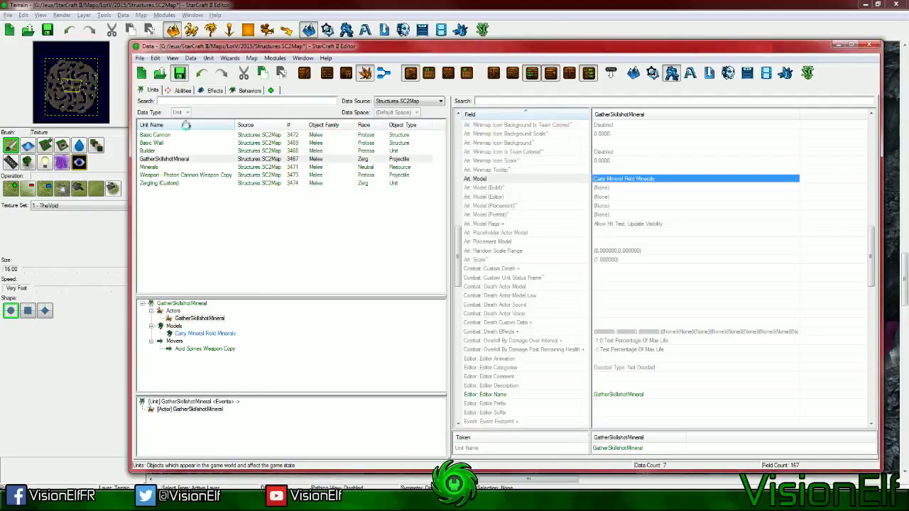
Preview the Crystal.m3 file used by the Carry Mineral Field Minerals model and close it without changes
{"action": "left_click", "coordinate": [220, 334]}
{"action": "left_click", "coordinate": [681, 305]}
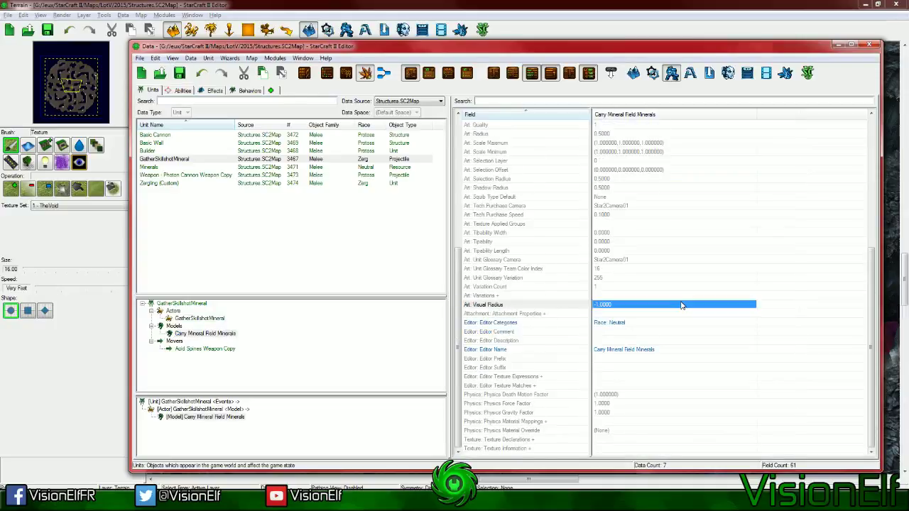
{"action": "scroll", "coordinate": [681, 305], "scroll_direction": "up", "scroll_amount": 5}
{"action": "double_click", "coordinate": [661, 203]}
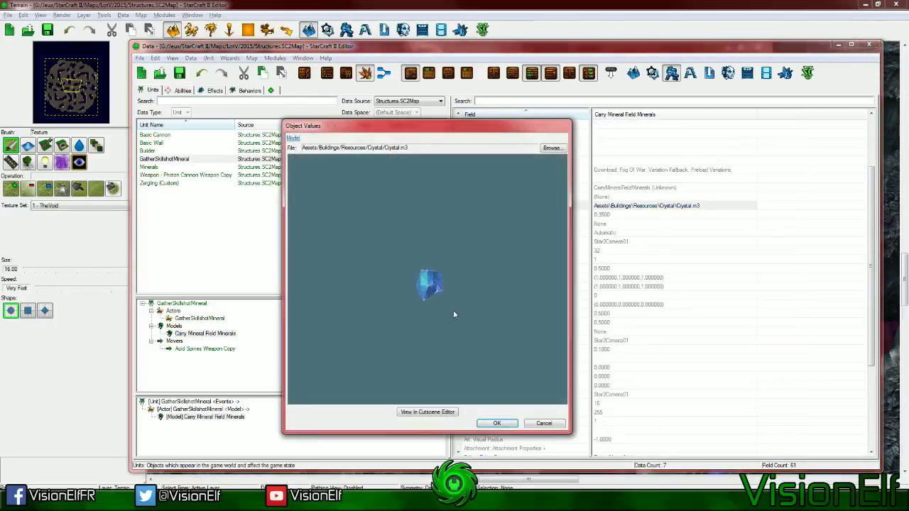
{"action": "scroll", "coordinate": [455, 312], "scroll_direction": "up", "scroll_amount": 5}
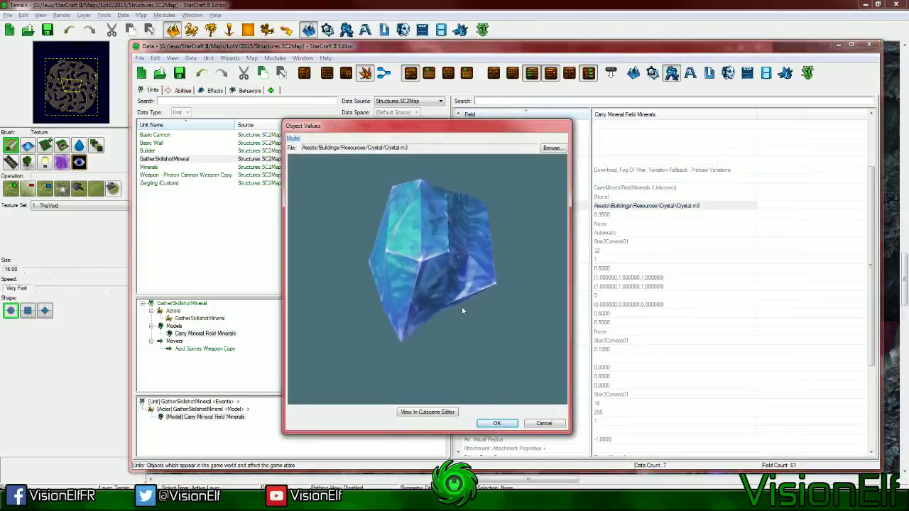
{"action": "scroll", "coordinate": [496, 348], "scroll_direction": "down", "scroll_amount": 5}
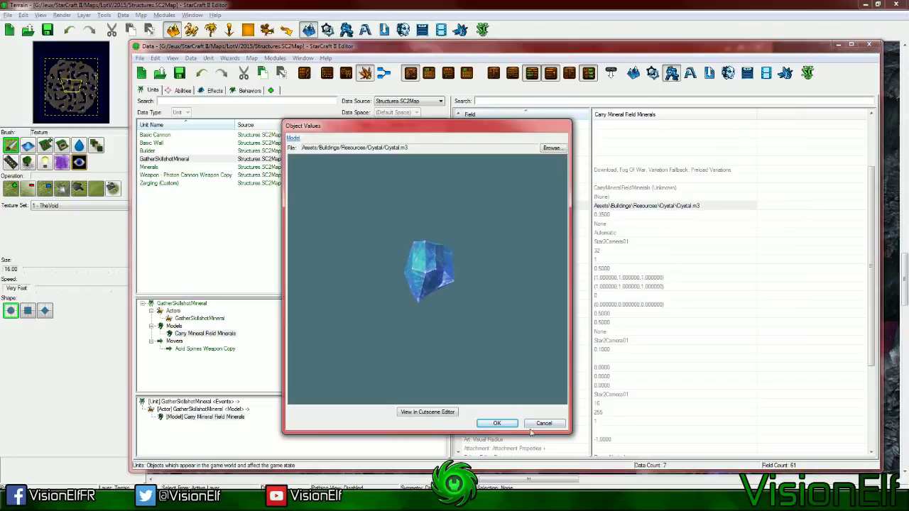
{"action": "left_click", "coordinate": [534, 426]}
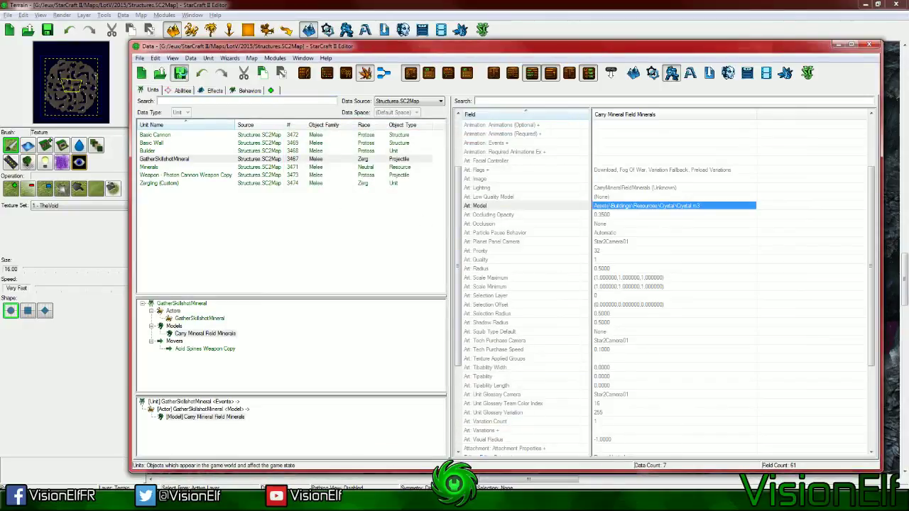
Set the Speed of the Acid Spines Weapon Copy mover's motion phase to 5
{"action": "left_click", "coordinate": [204, 348]}
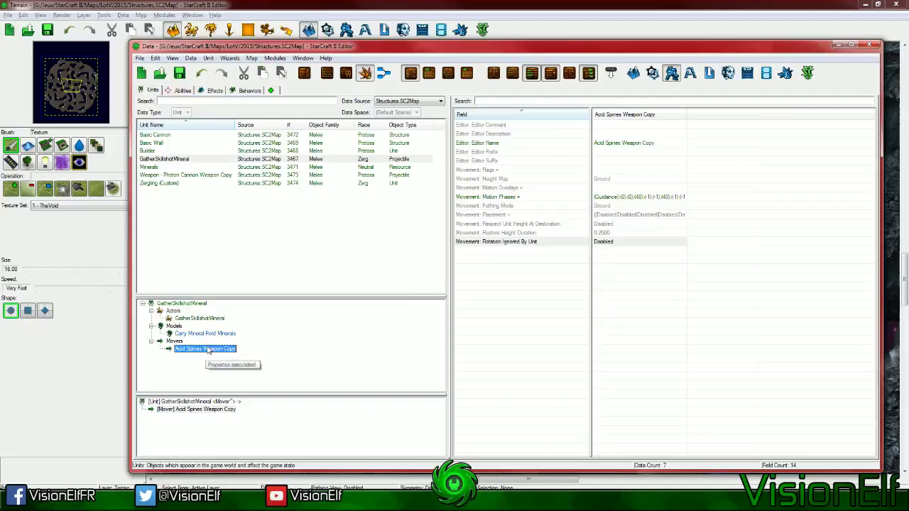
{"action": "left_click", "coordinate": [654, 193]}
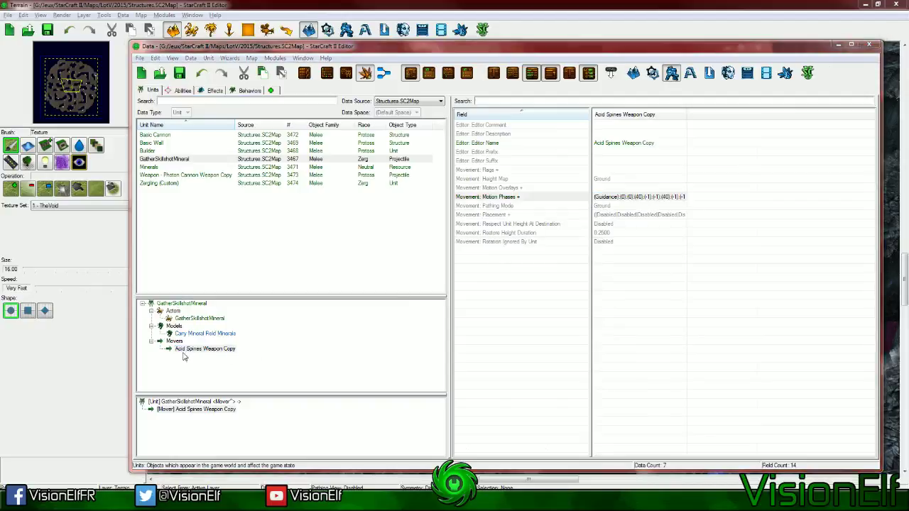
{"action": "key", "text": "Return"}
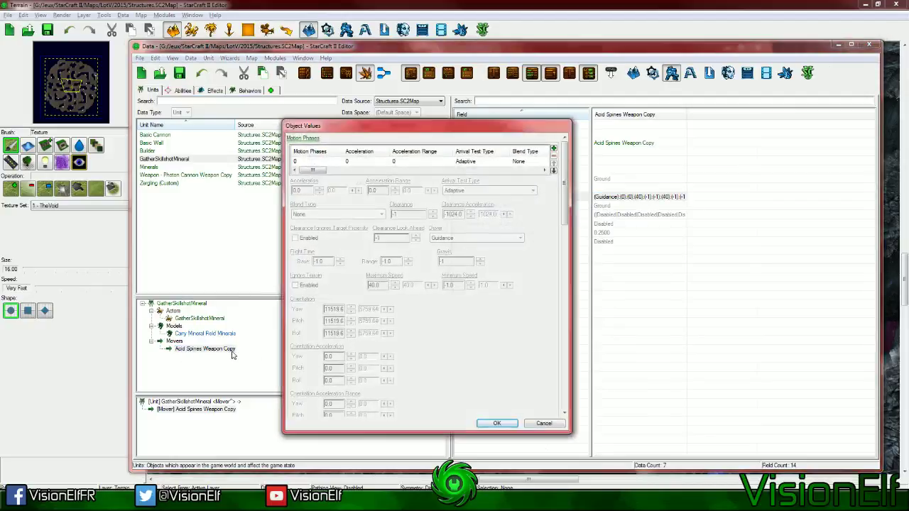
{"action": "left_click", "coordinate": [398, 162]}
{"action": "left_click_drag", "start_coordinate": [406, 129], "coordinate": [387, 99]}
{"action": "left_click", "coordinate": [543, 380]}
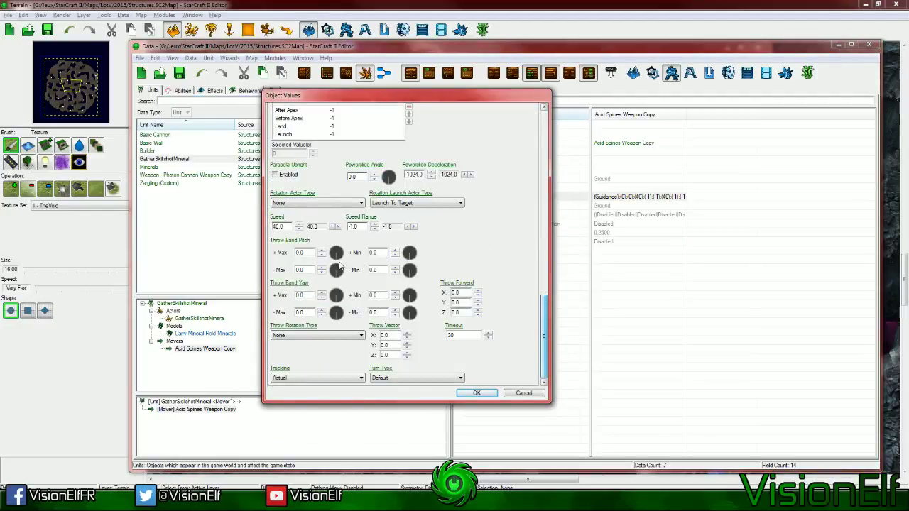
{"action": "double_click", "coordinate": [278, 227]}
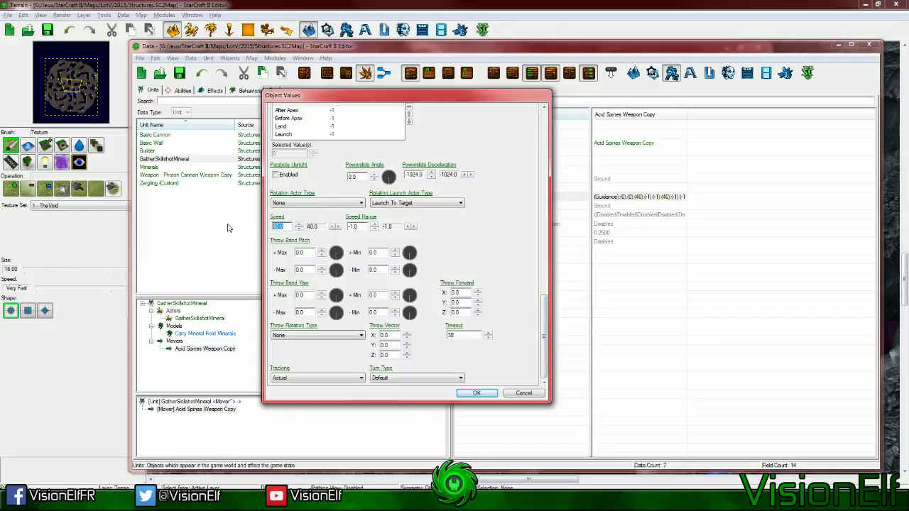
{"action": "mouse_move", "coordinate": [547, 314]}
{"action": "left_mouse_down"}
{"action": "mouse_move", "coordinate": [544, 264]}
{"action": "mouse_move", "coordinate": [537, 314]}
{"action": "left_mouse_up"}
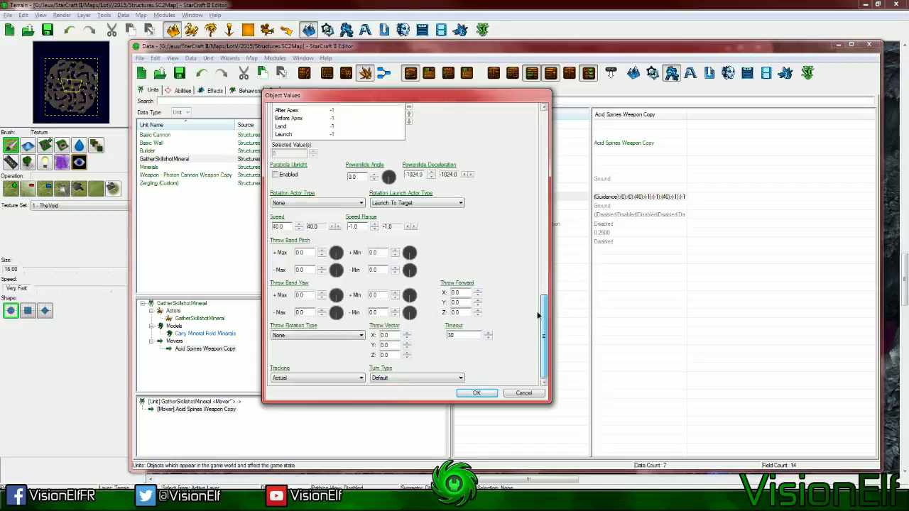
{"action": "left_click", "coordinate": [278, 225]}
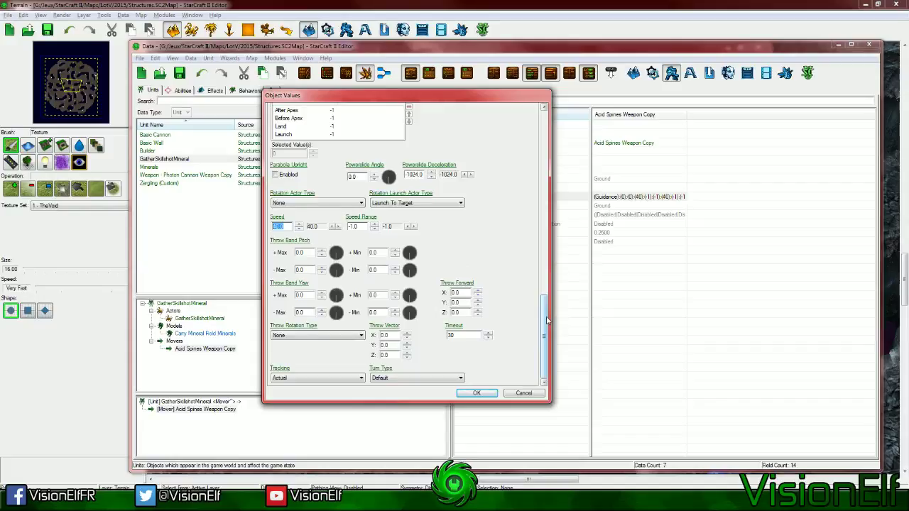
{"action": "type", "text": "5"}
Review the motion phase's driver, orientation, overlay, parabola and throw settings, and accept the edited motion phases
{"action": "left_click_drag", "start_coordinate": [545, 324], "coordinate": [536, 133]}
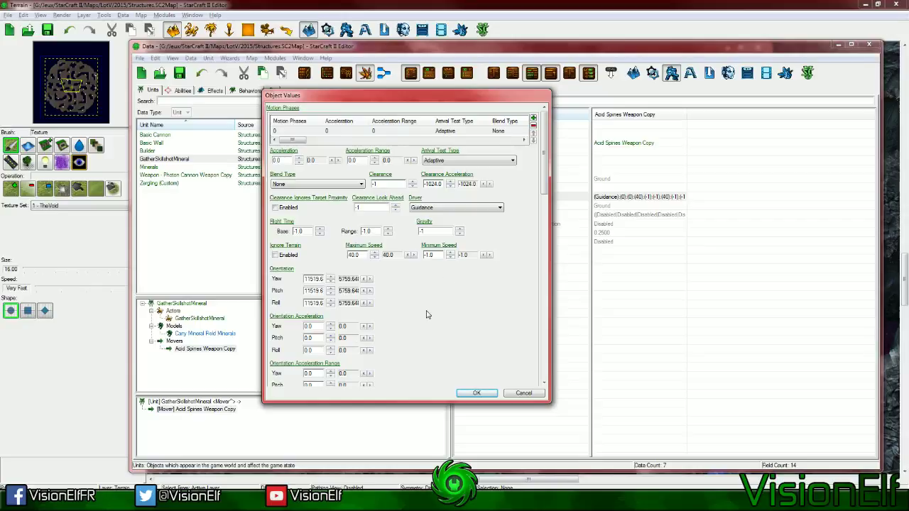
{"action": "scroll", "coordinate": [444, 298], "scroll_direction": "down", "scroll_amount": 3}
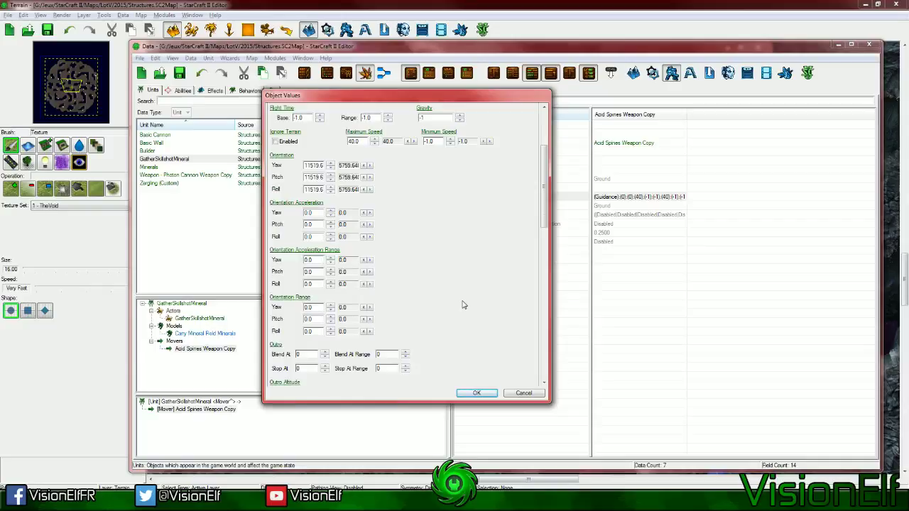
{"action": "scroll", "coordinate": [463, 304], "scroll_direction": "down", "scroll_amount": 4}
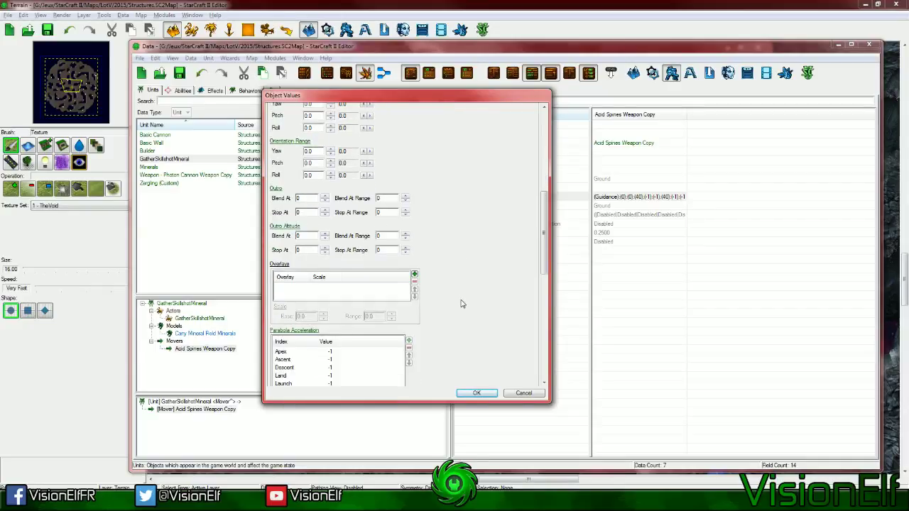
{"action": "scroll", "coordinate": [462, 304], "scroll_direction": "down", "scroll_amount": 3}
{"action": "scroll", "coordinate": [461, 303], "scroll_direction": "down", "scroll_amount": 5}
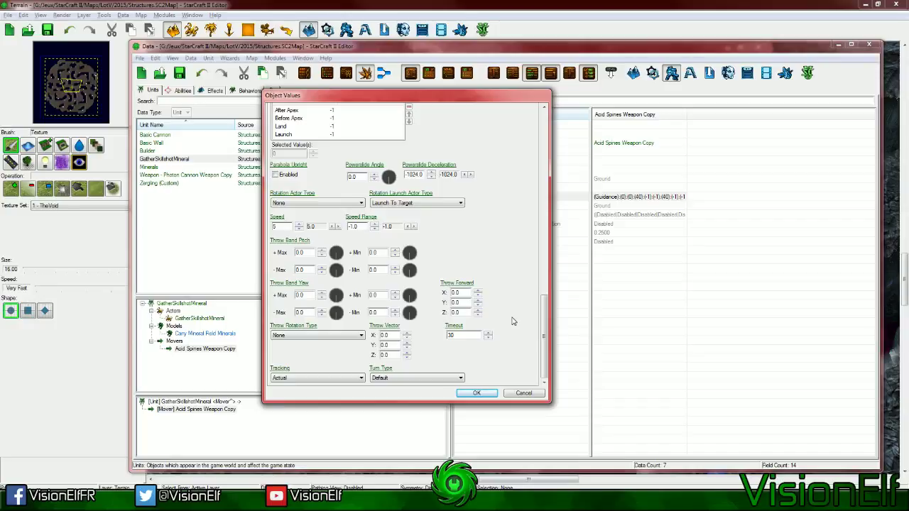
{"action": "scroll", "coordinate": [503, 269], "scroll_direction": "up", "scroll_amount": 2}
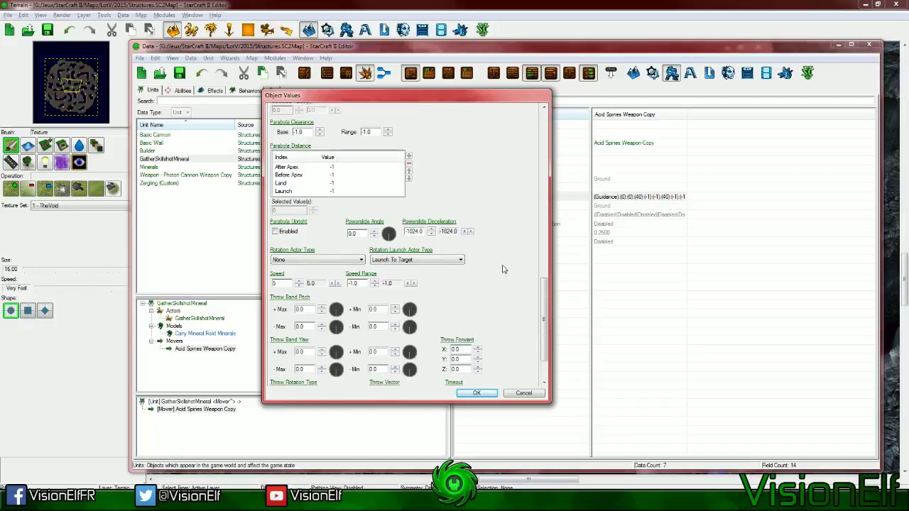
{"action": "left_click_drag", "start_coordinate": [546, 300], "coordinate": [525, 115]}
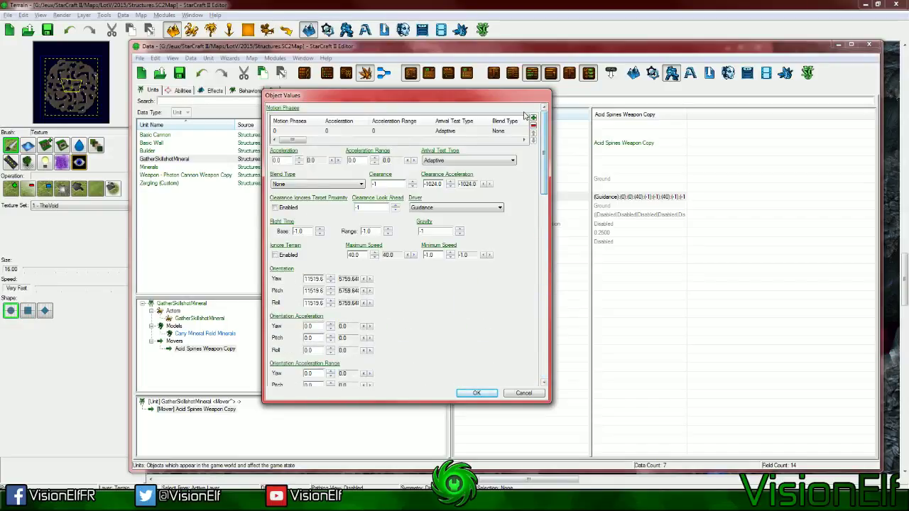
{"action": "left_click", "coordinate": [477, 392]}
{"action": "left_click", "coordinate": [625, 241]}
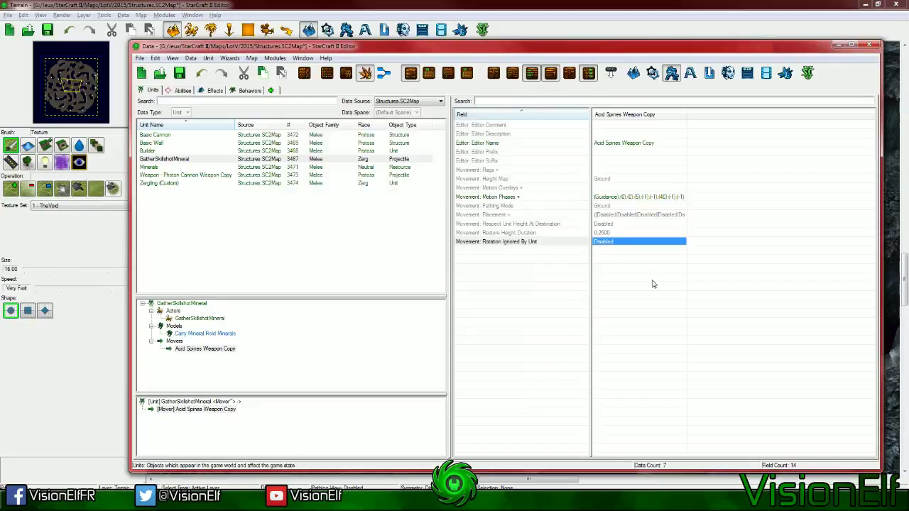
Rename the Acid Spines Weapon Copy mover to "GatherSkillshotMineral" and apply its suggested ID
{"action": "left_click", "coordinate": [213, 350]}
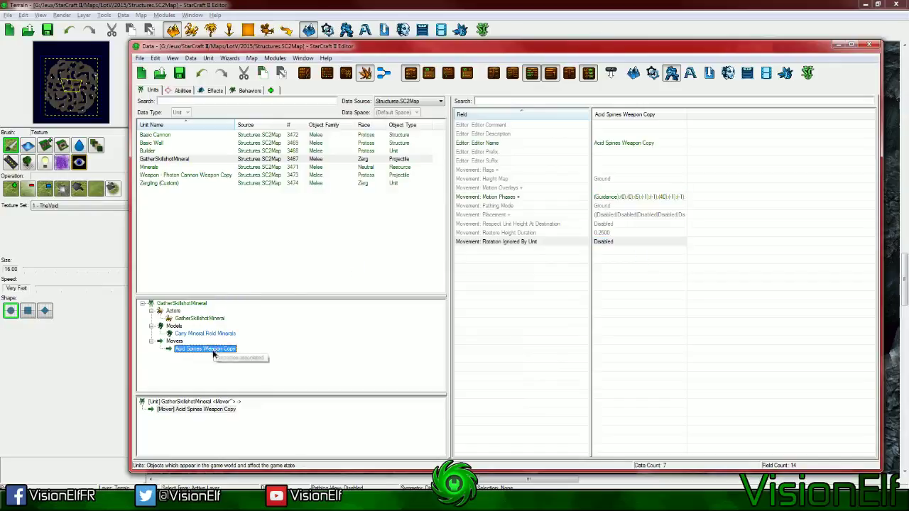
{"action": "double_click", "coordinate": [213, 350]}
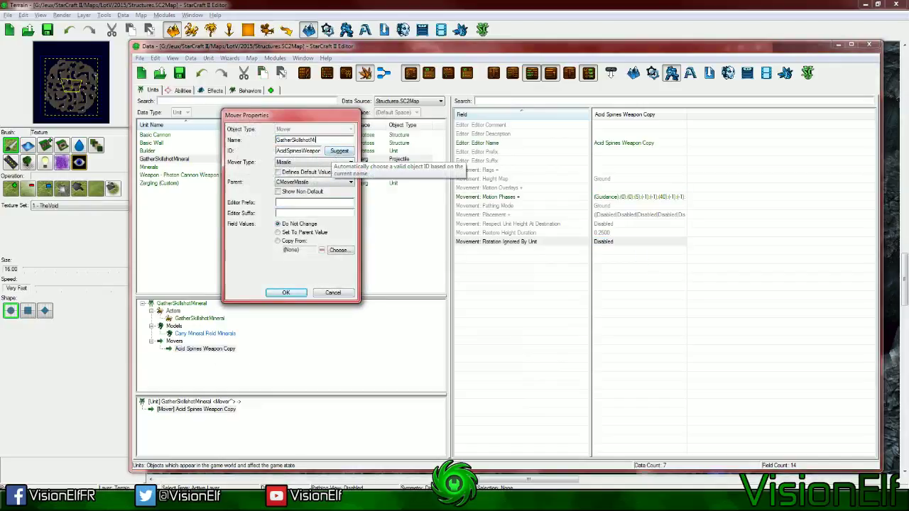
{"action": "left_click", "coordinate": [338, 151]}
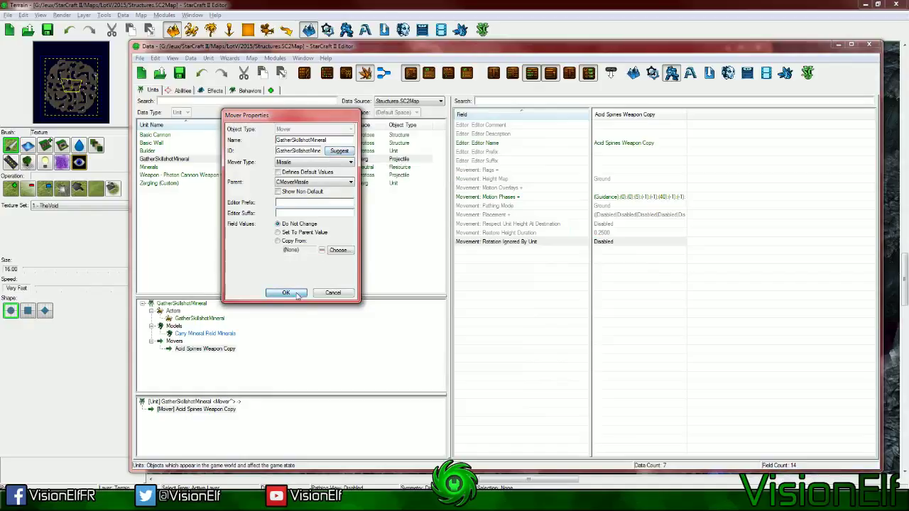
{"action": "left_click", "coordinate": [284, 293]}
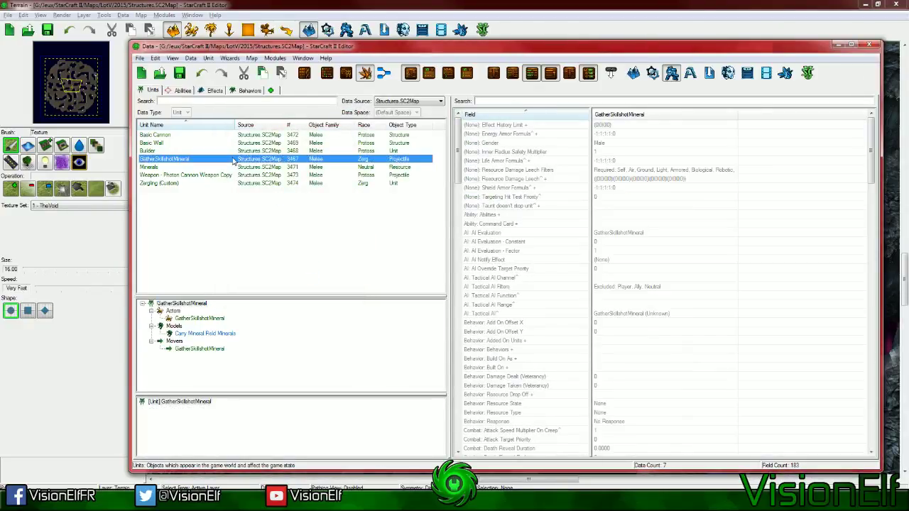
Set the Stats: Period of the GatherSkillshotMineral behavior to 0.1 and save the map
{"action": "left_click", "coordinate": [242, 92]}
{"action": "left_click", "coordinate": [180, 73]}
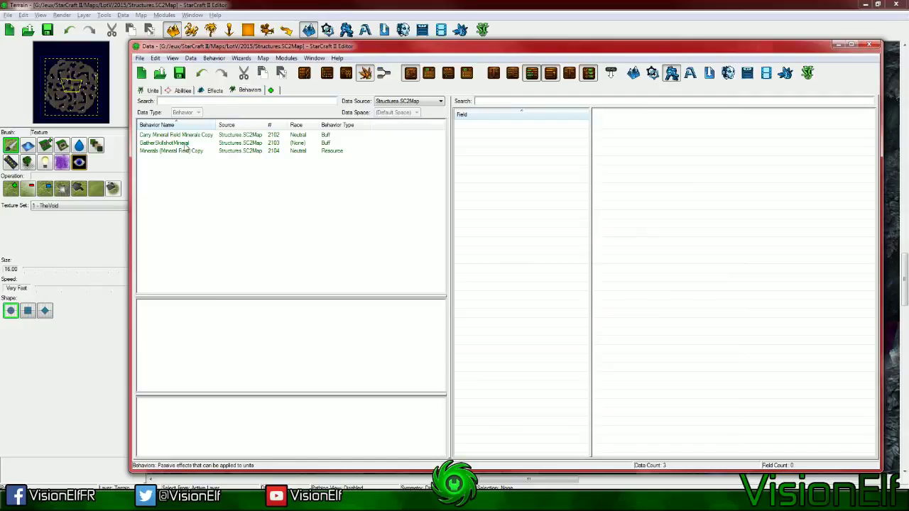
{"action": "left_click", "coordinate": [186, 145]}
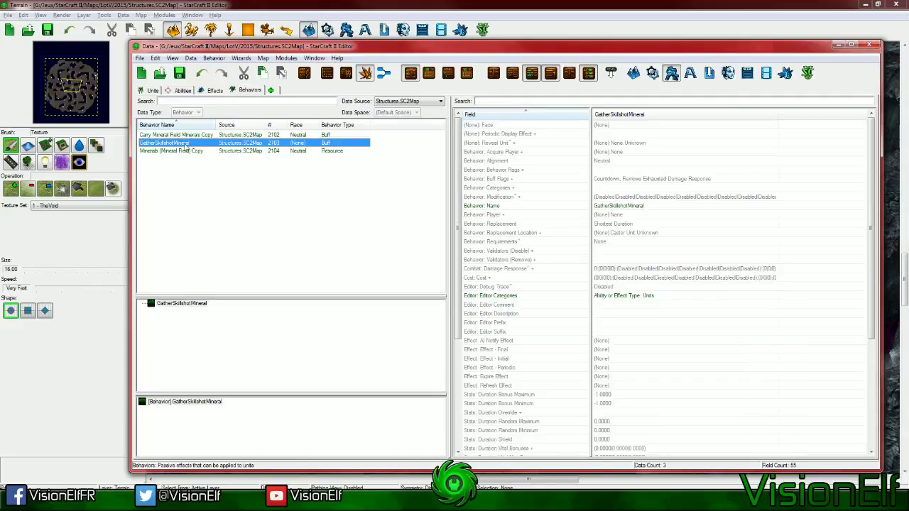
{"action": "left_click", "coordinate": [666, 198]}
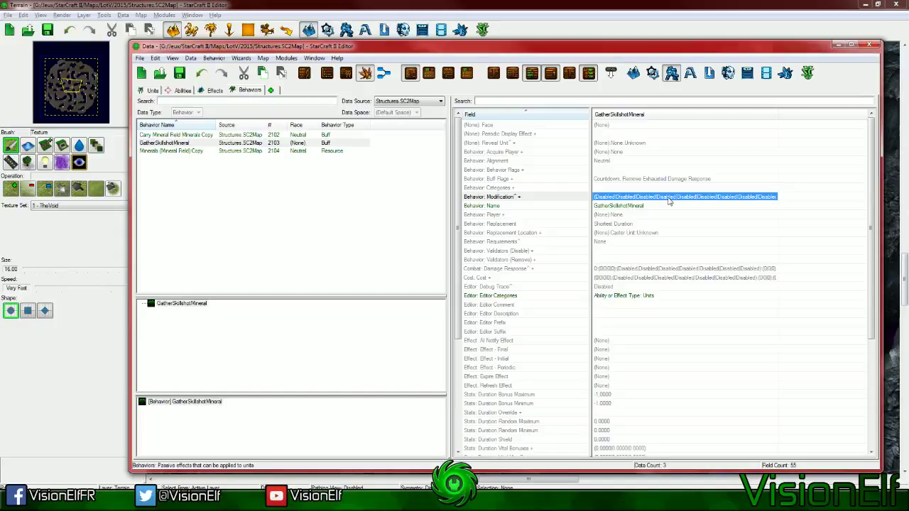
{"action": "scroll", "coordinate": [667, 201], "scroll_direction": "down", "scroll_amount": 6}
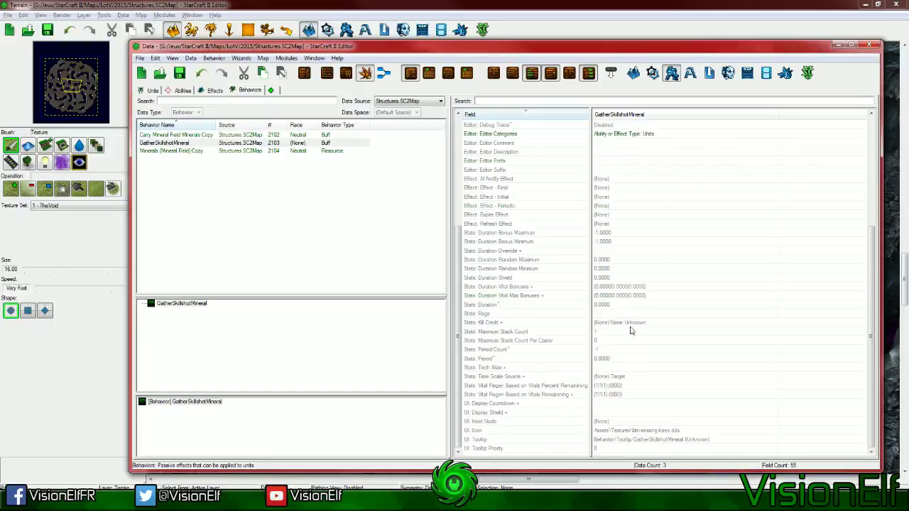
{"action": "left_click", "coordinate": [611, 306]}
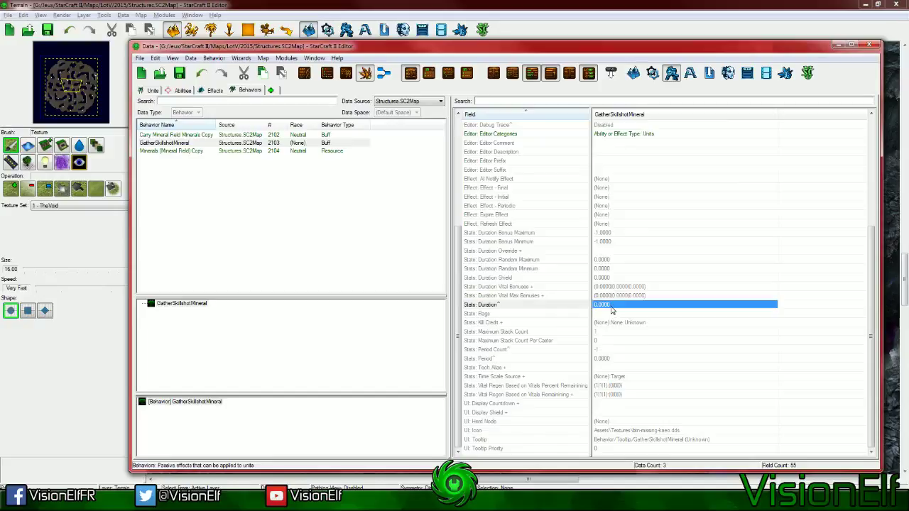
{"action": "double_click", "coordinate": [628, 358]}
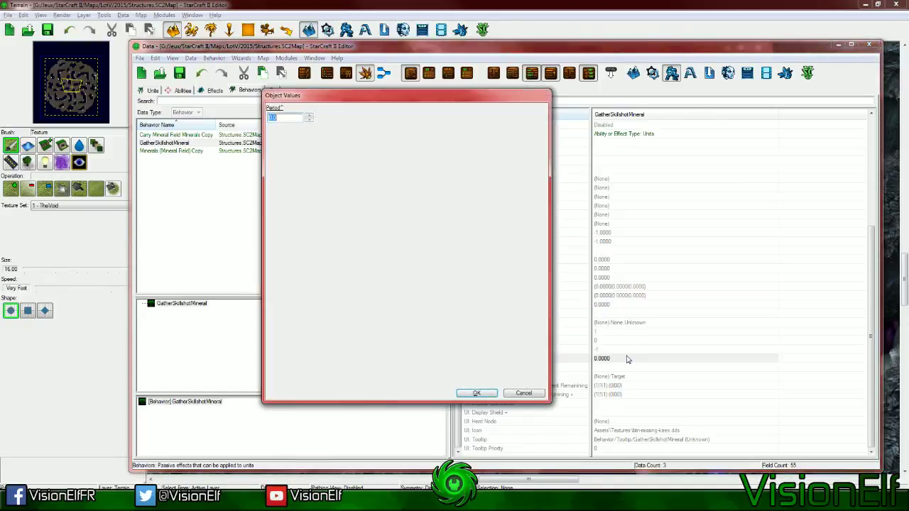
{"action": "type", "text": "0.01"}
{"action": "key", "text": "Return"}
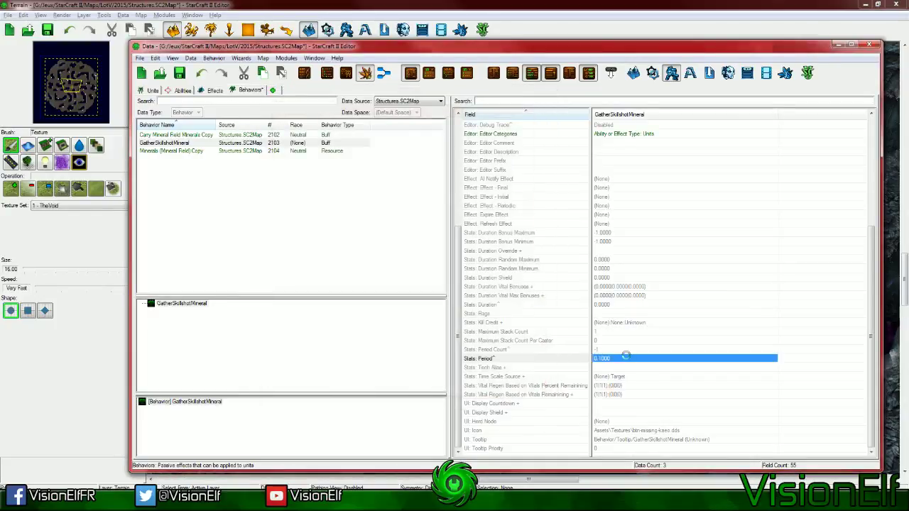
{"action": "key", "text": "ctrl+s"}
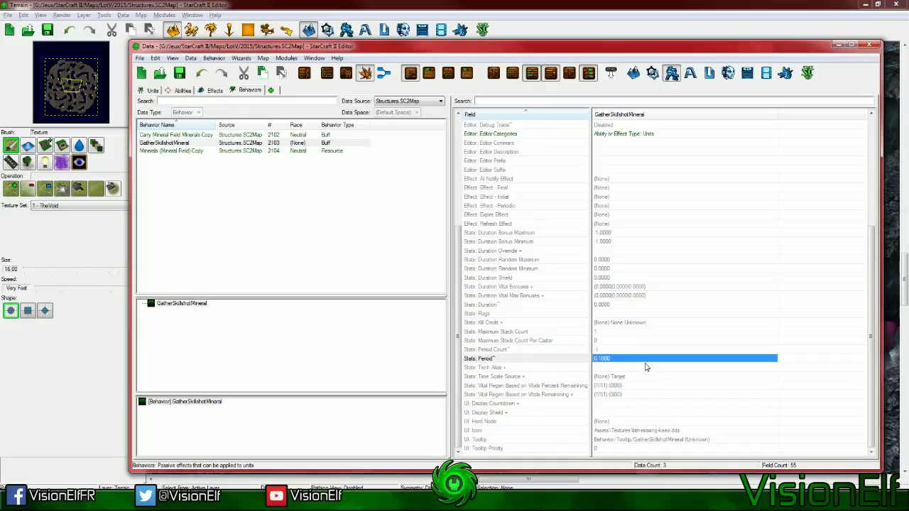
Assign the GatherSkillshotZone search effect as the GatherSkillshotMineral behavior's periodic effect
{"action": "left_click", "coordinate": [547, 205]}
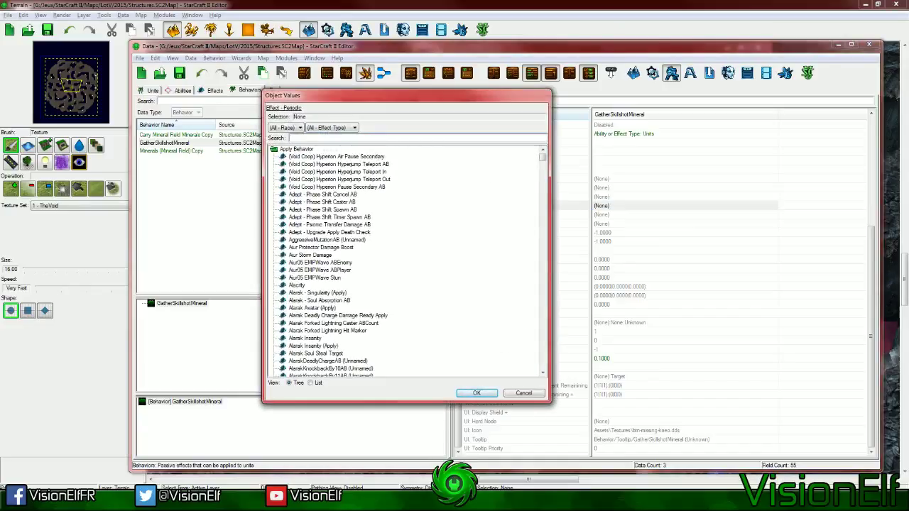
{"action": "type", "text": "zone"}
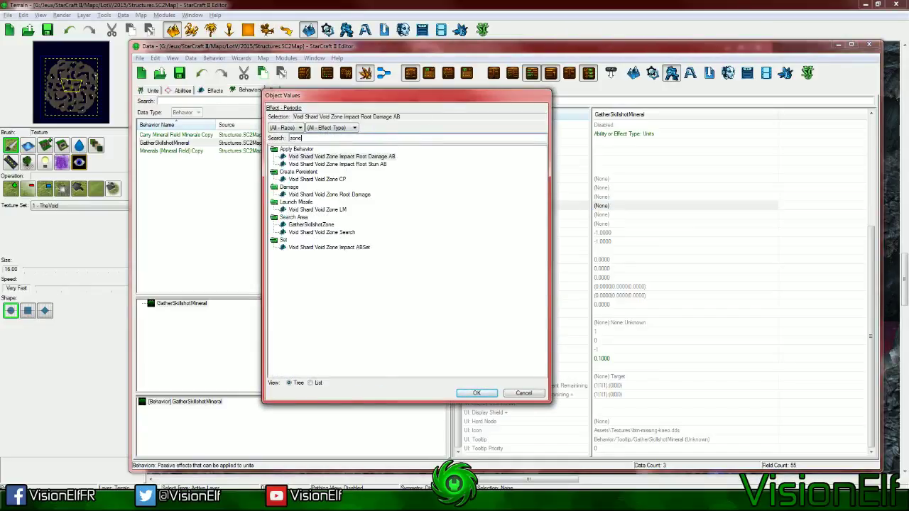
{"action": "left_click", "coordinate": [311, 225]}
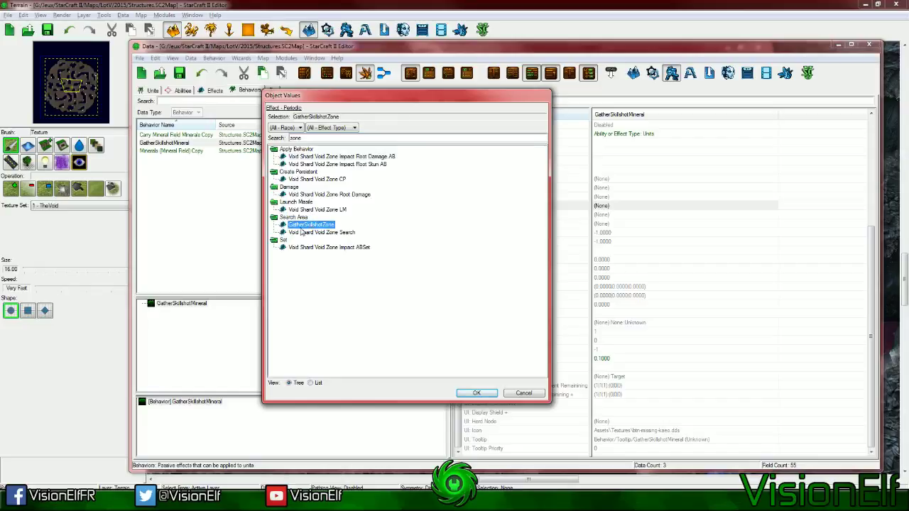
{"action": "left_click", "coordinate": [476, 393]}
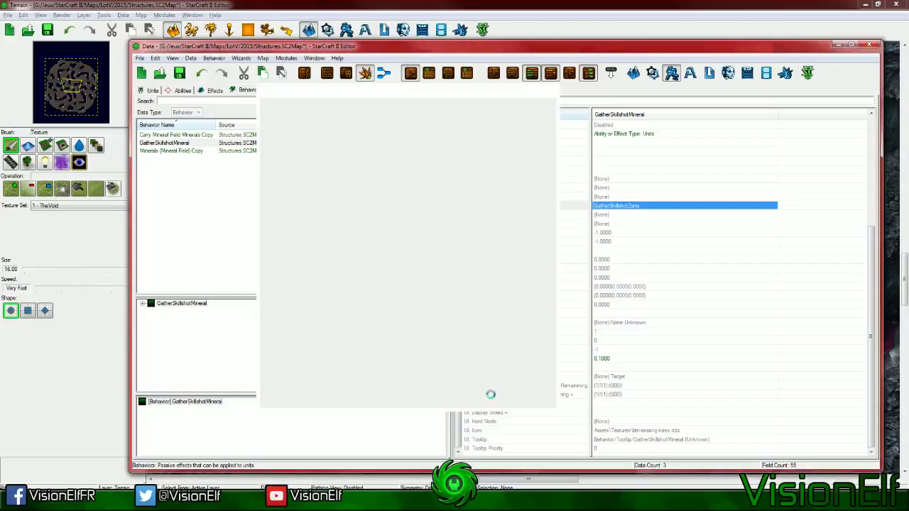
Open the GatherSkillshotZone effect linked to the behavior, close its properties without changes, and save the map
{"action": "left_click", "coordinate": [143, 303]}
{"action": "double_click", "coordinate": [197, 318]}
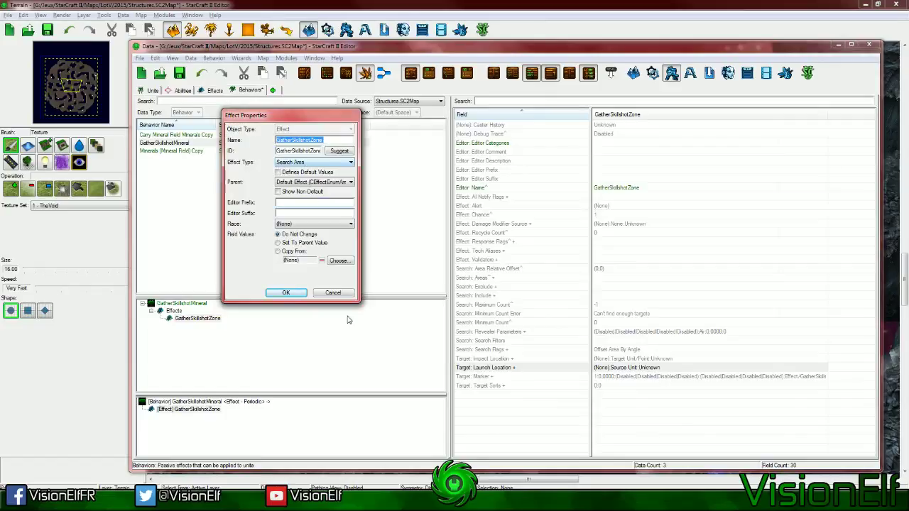
{"action": "left_click", "coordinate": [344, 293]}
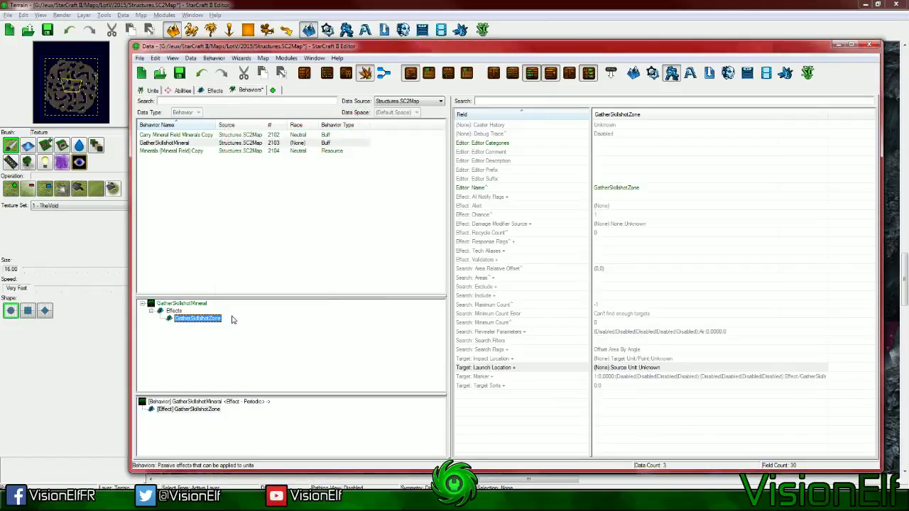
{"action": "key", "text": "ctrl+s"}
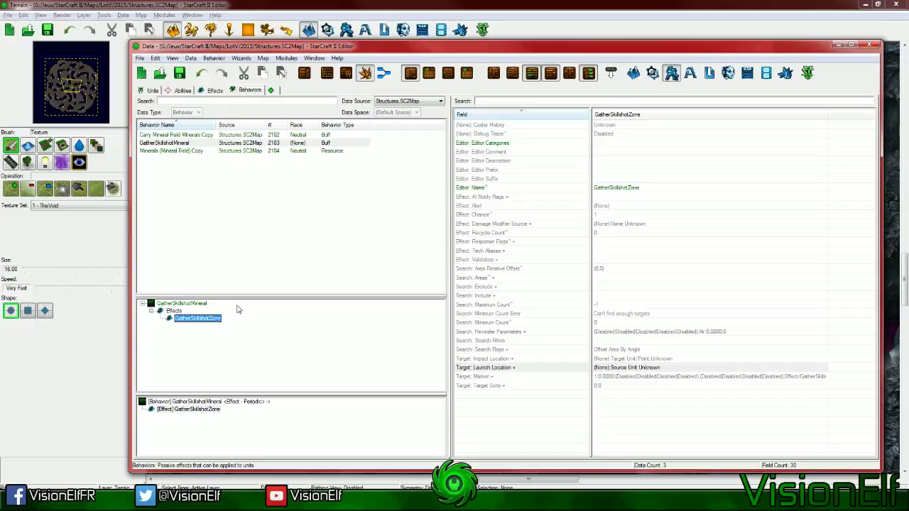
Add a search area to the GatherSkillshotZone effect with a radius of 0.5, keeping the 360-degree arc
{"action": "left_click", "coordinate": [621, 305]}
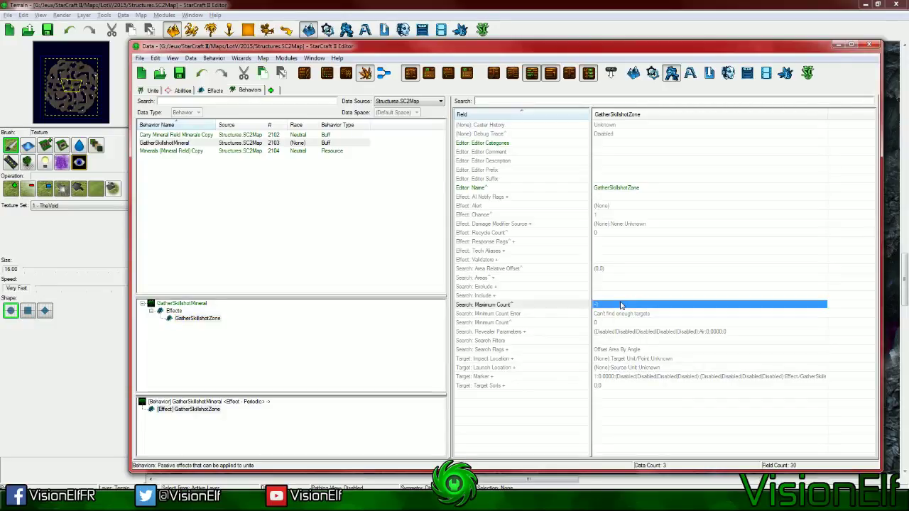
{"action": "double_click", "coordinate": [621, 278]}
{"action": "right_click", "coordinate": [345, 139]}
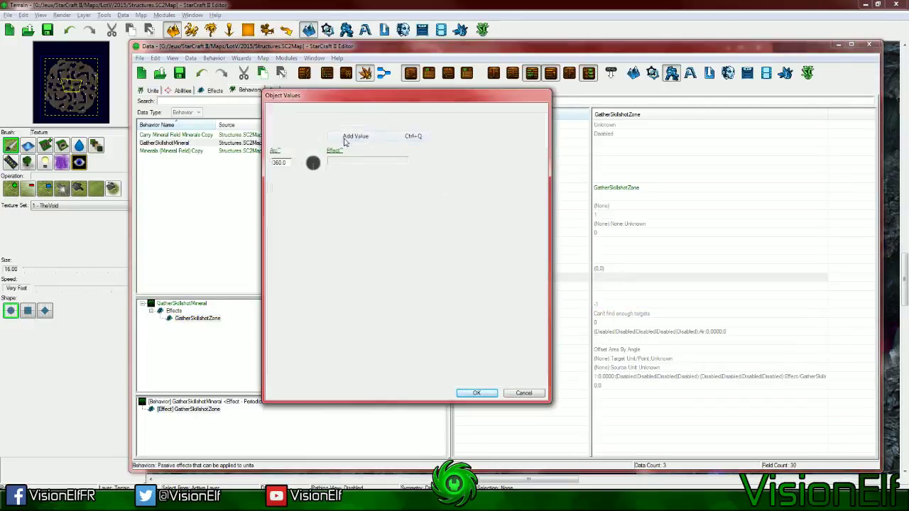
{"action": "left_click", "coordinate": [353, 136]}
{"action": "left_click", "coordinate": [283, 162]}
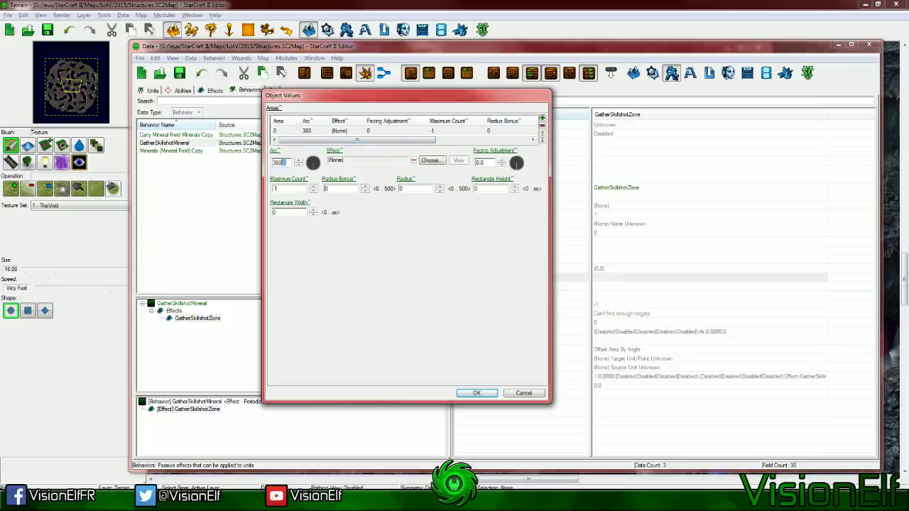
{"action": "left_click_drag", "start_coordinate": [284, 163], "coordinate": [122, 166]}
{"action": "left_click", "coordinate": [401, 188]}
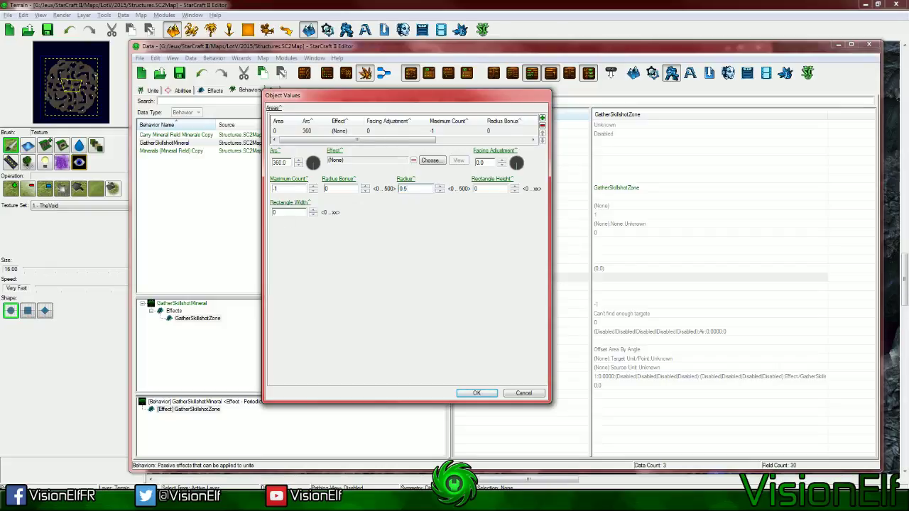
{"action": "left_click", "coordinate": [476, 392]}
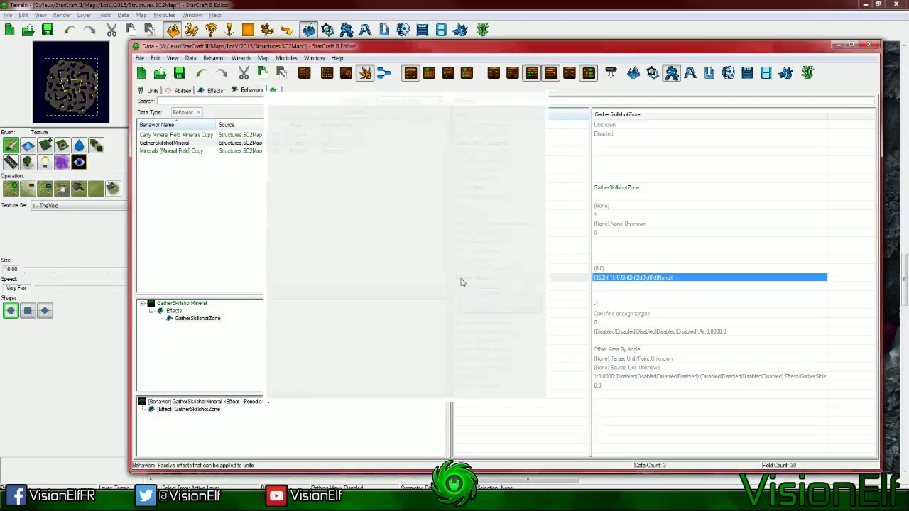
Switch to the Terrain editor and place a circular region about 0.69 in size near the map's centre
{"action": "left_click", "coordinate": [505, 5]}
{"action": "scroll", "coordinate": [488, 286], "scroll_direction": "up", "scroll_amount": 5}
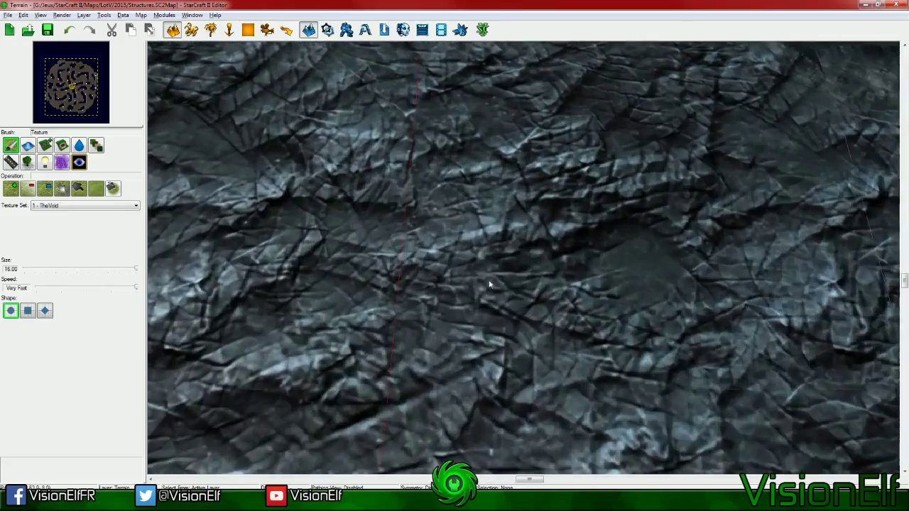
{"action": "scroll", "coordinate": [489, 282], "scroll_direction": "down", "scroll_amount": 1}
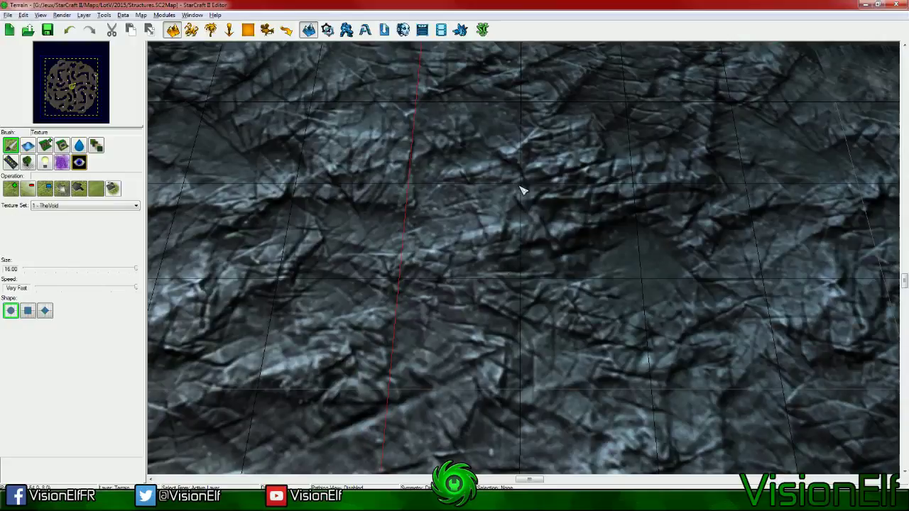
{"action": "left_click_drag", "start_coordinate": [411, 189], "coordinate": [524, 283]}
{"action": "key", "text": "r"}
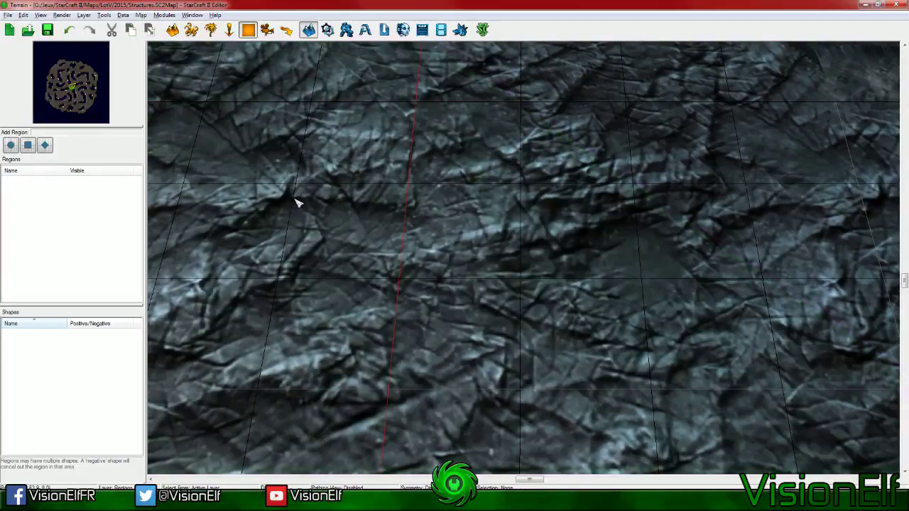
{"action": "left_click", "coordinate": [457, 248]}
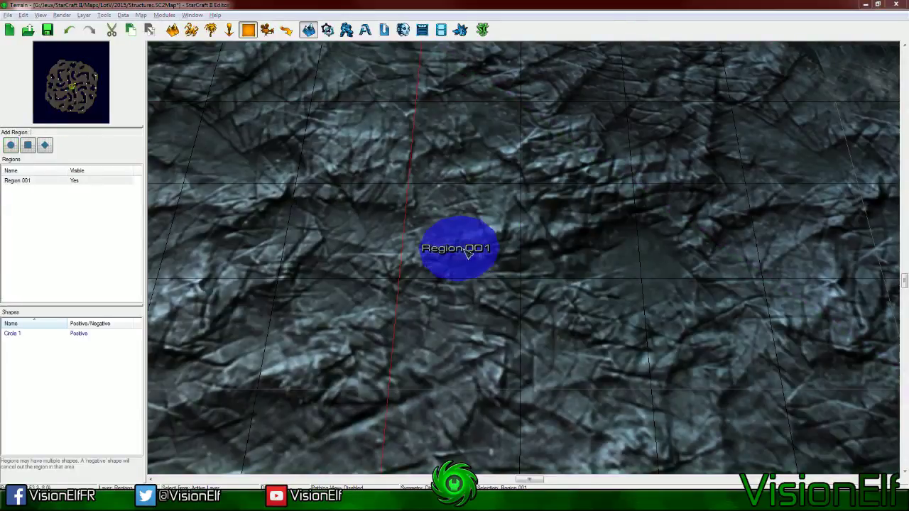
Set the circular region's size to 1 and shift it slightly to line up with a grid cell
{"action": "double_click", "coordinate": [468, 254]}
{"action": "left_click", "coordinate": [114, 199]}
{"action": "double_click", "coordinate": [145, 228]}
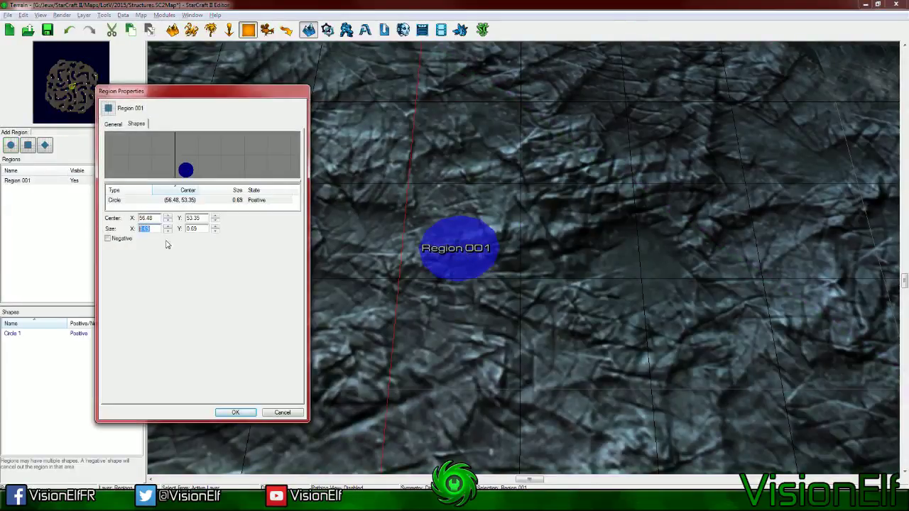
{"action": "type", "text": "1"}
{"action": "left_click", "coordinate": [234, 411]}
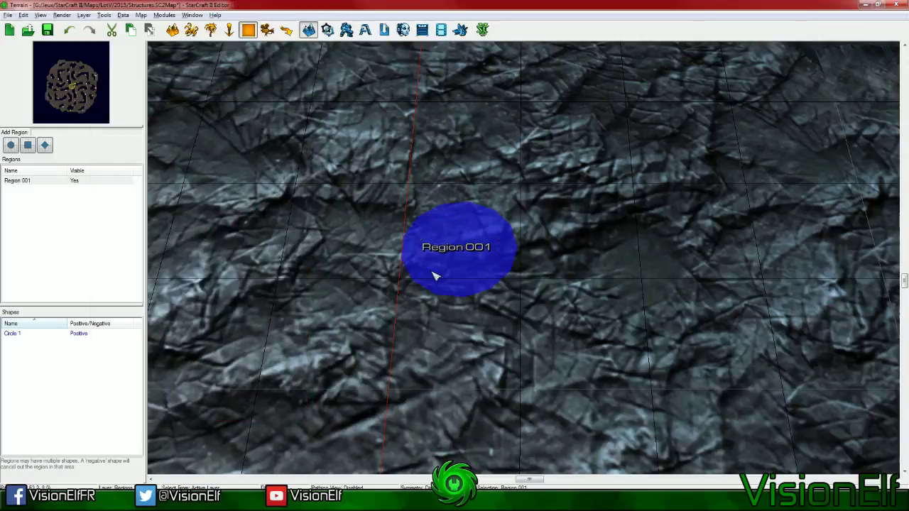
{"action": "left_click_drag", "start_coordinate": [435, 276], "coordinate": [445, 245]}
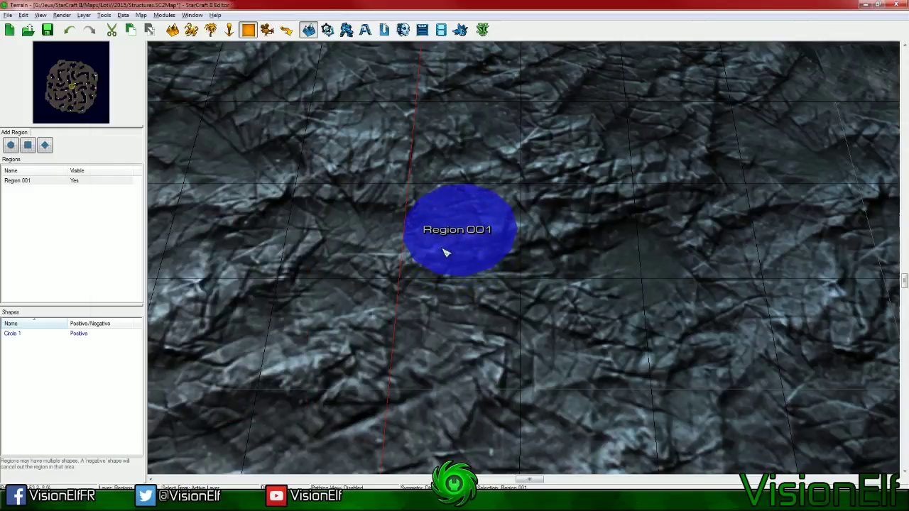
{"action": "scroll", "coordinate": [446, 251], "scroll_direction": "down", "scroll_amount": 5}
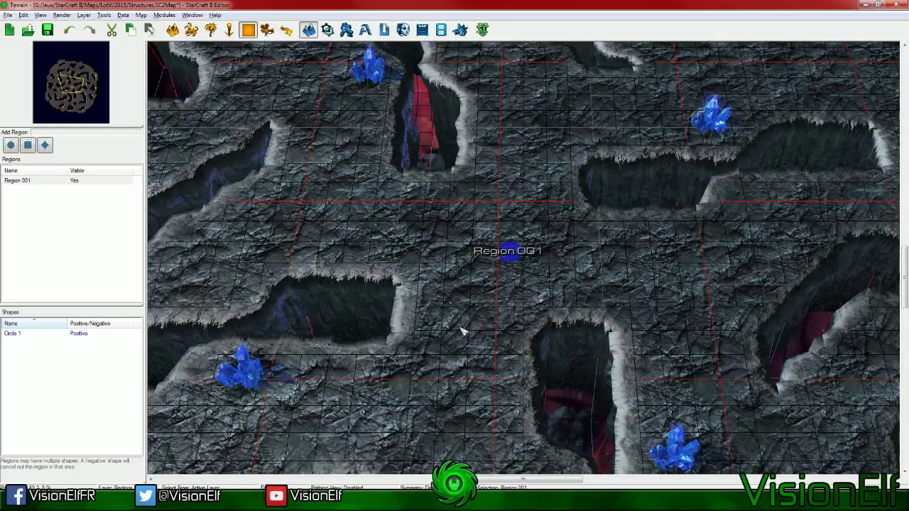
{"action": "scroll", "coordinate": [468, 326], "scroll_direction": "up", "scroll_amount": 5}
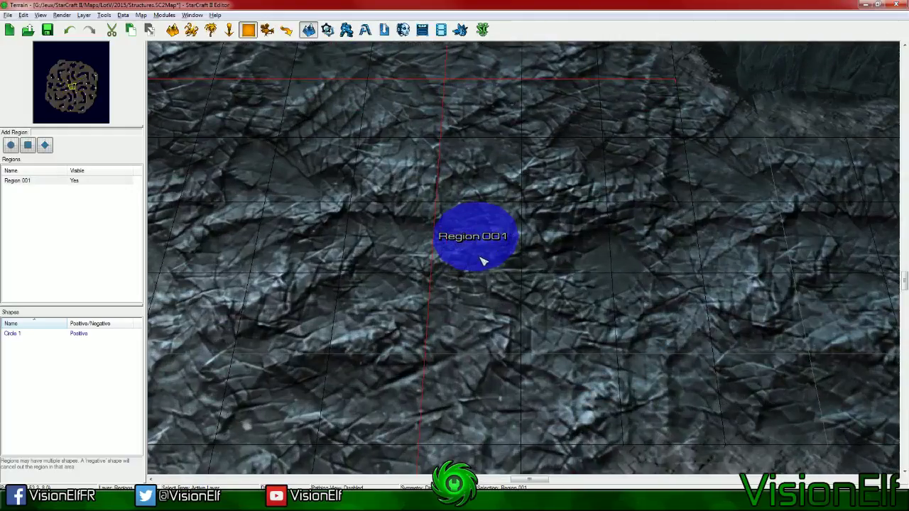
Place a Builder unit for player 1 beside the circular region to compare their sizes
{"action": "key", "text": "u"}
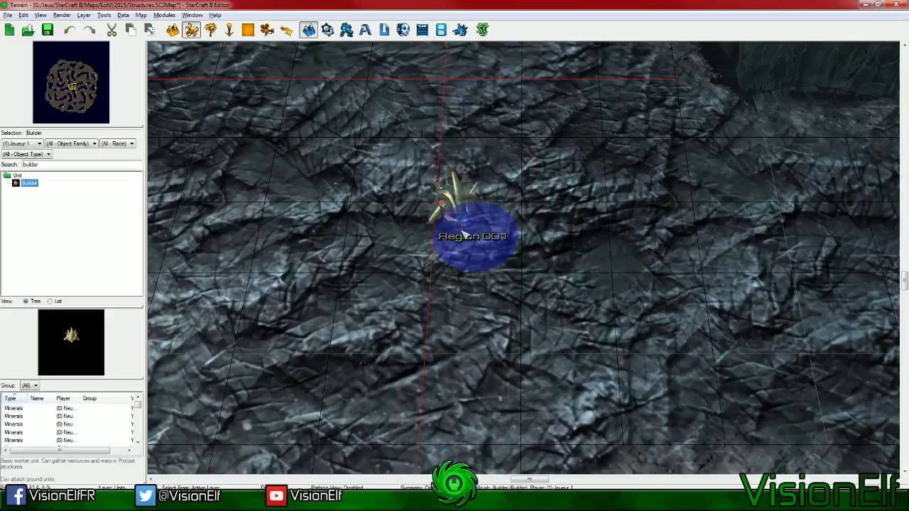
{"action": "left_click", "coordinate": [372, 237]}
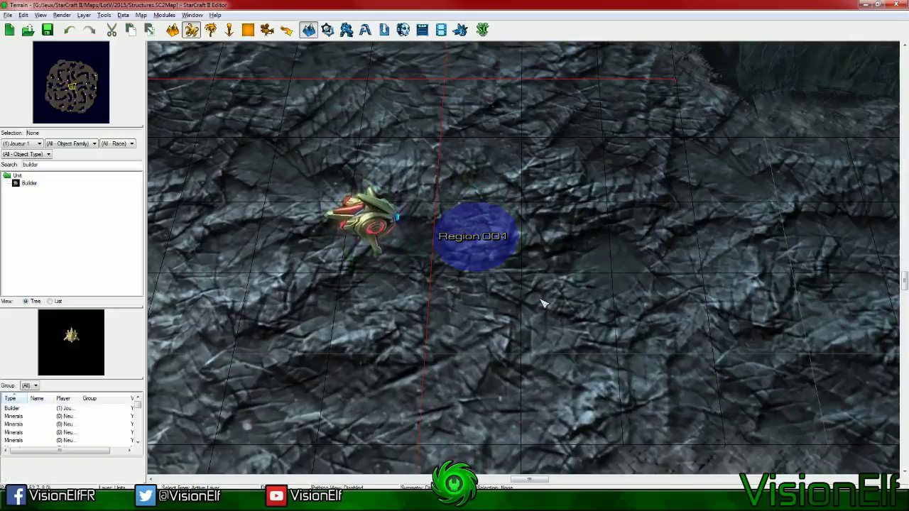
{"action": "scroll", "coordinate": [546, 295], "scroll_direction": "down", "scroll_amount": 3}
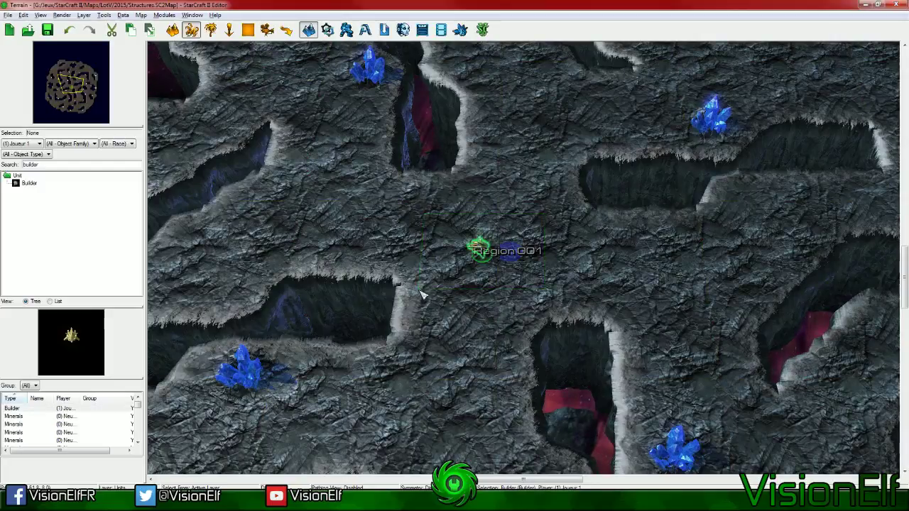
Delete the circular test region and return to the Data editor
{"action": "key", "text": "r"}
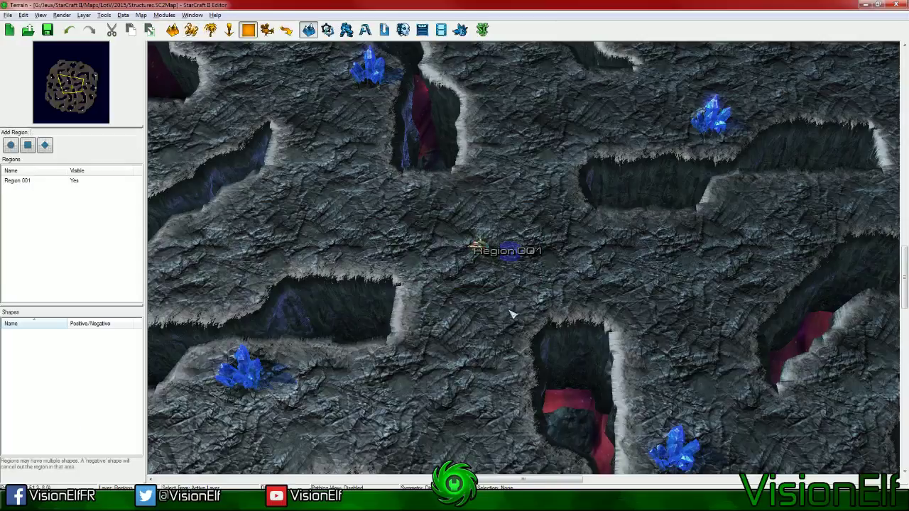
{"action": "left_click", "coordinate": [515, 261]}
{"action": "key", "text": "Delete"}
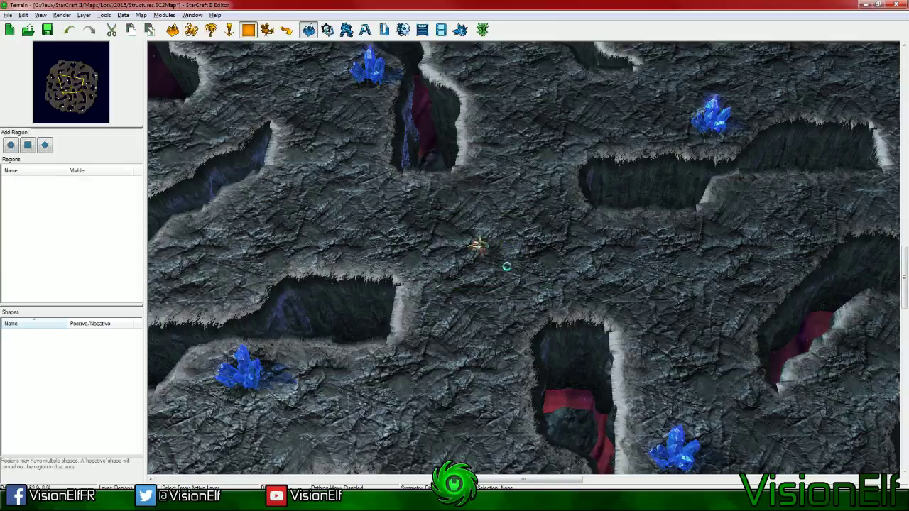
{"action": "key", "text": "F7"}
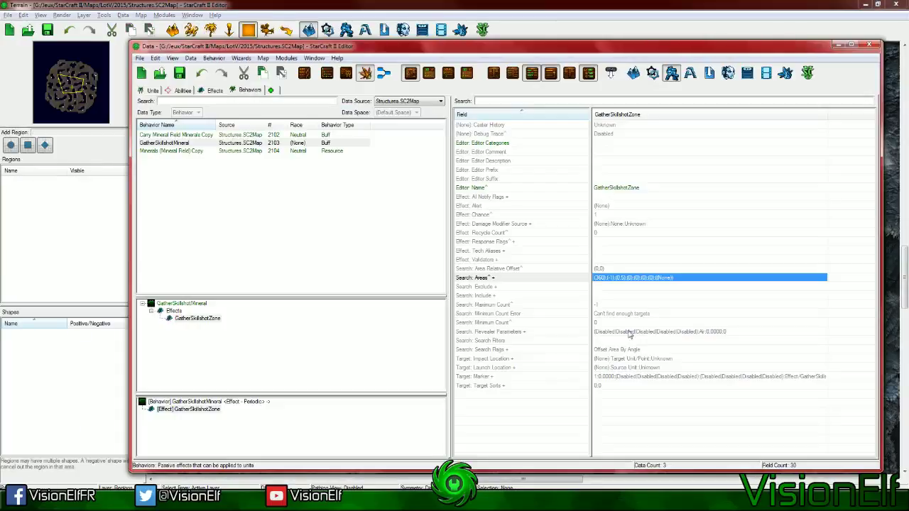
Set the maximum count of the GatherSkillshotZone effect's search area to 1
{"action": "double_click", "coordinate": [634, 277]}
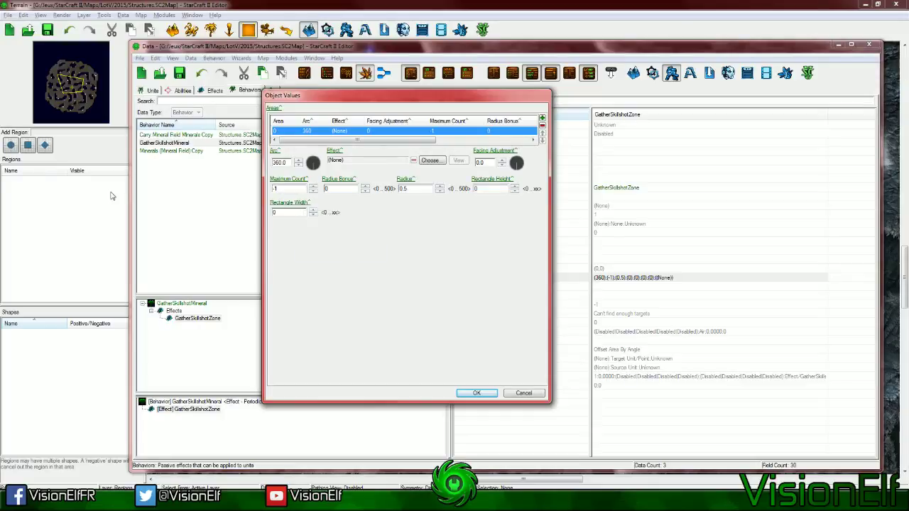
{"action": "left_click_drag", "start_coordinate": [286, 190], "coordinate": [260, 190]}
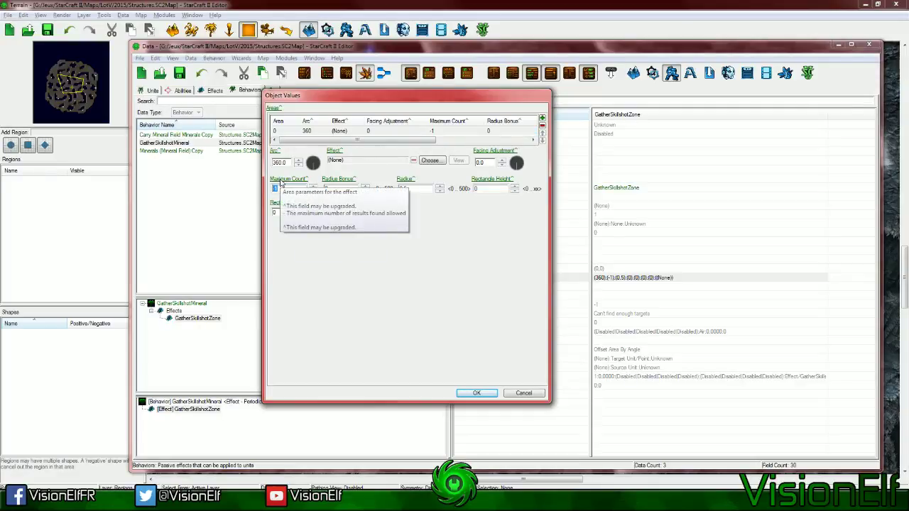
{"action": "type", "text": "1"}
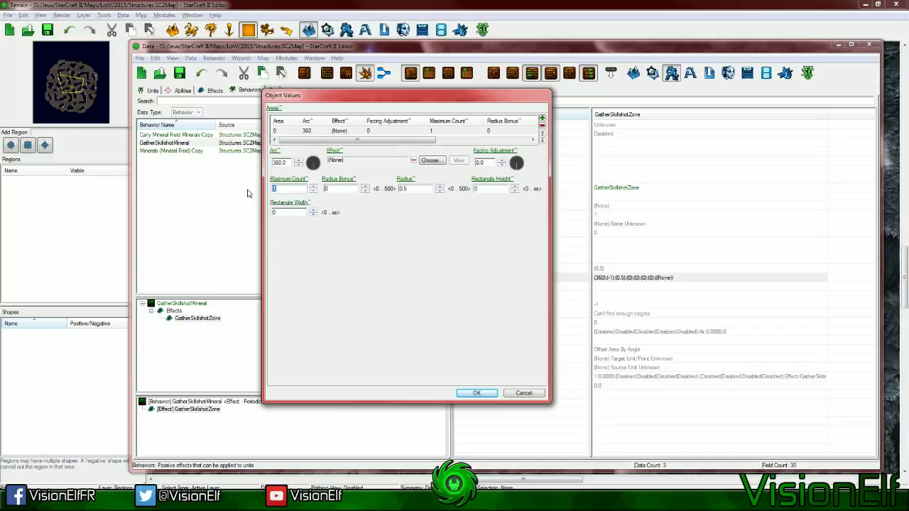
{"action": "left_click", "coordinate": [493, 396]}
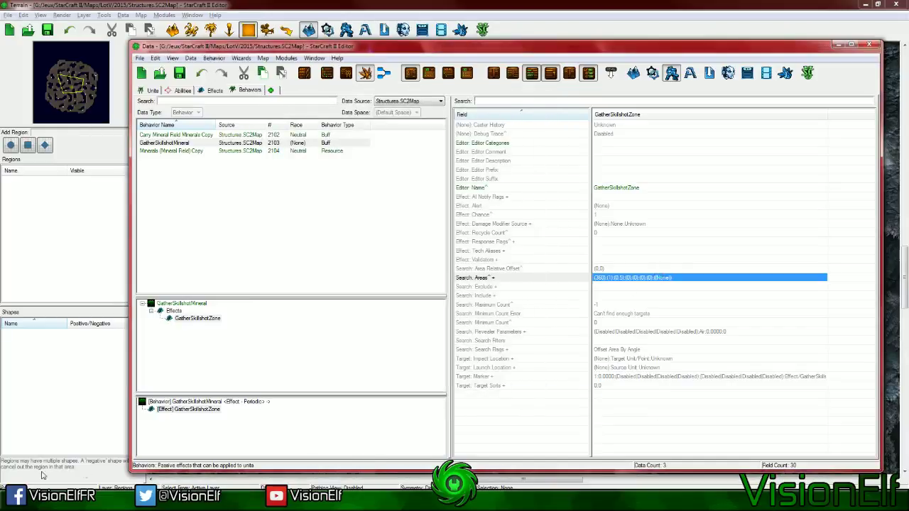
Switch to Paint and draw an ellipse about 122 × 110 px near the middle of the blank canvas
{"action": "key", "text": "super"}
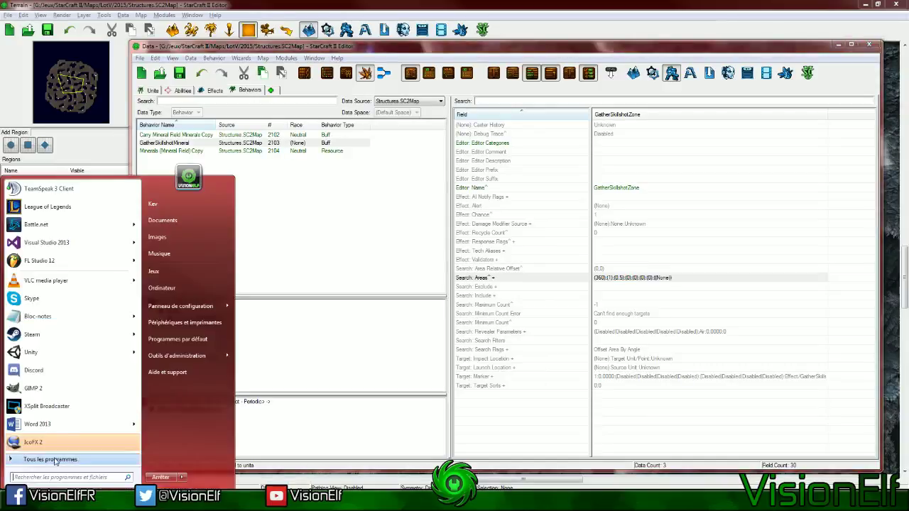
{"action": "key", "text": "Escape"}
{"action": "left_click", "coordinate": [608, 278]}
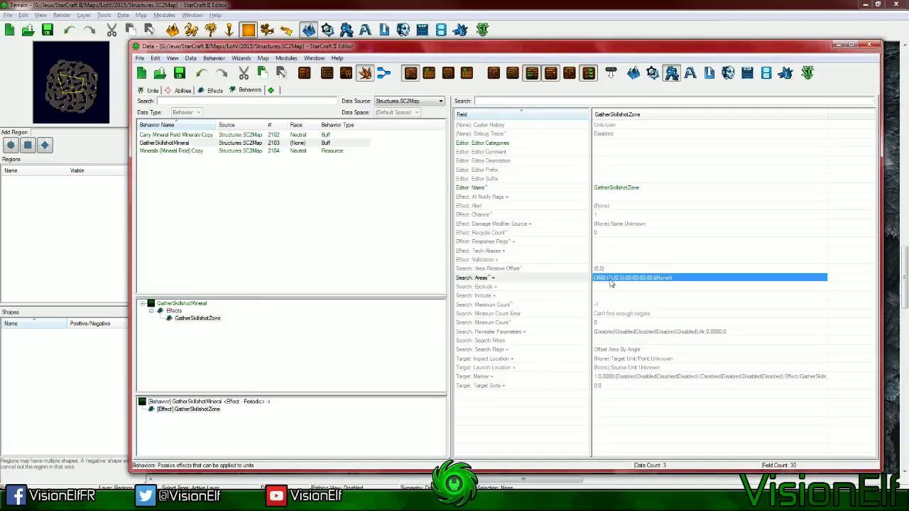
{"action": "key", "text": "super+r"}
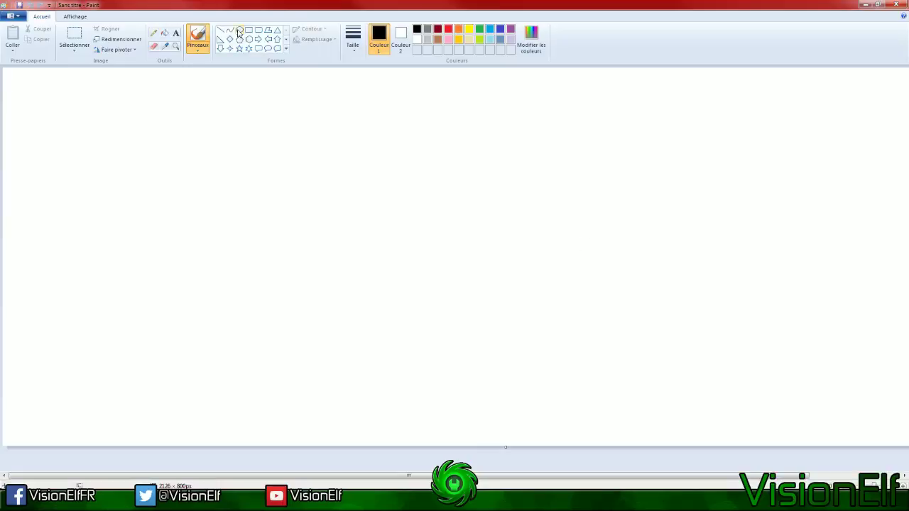
{"action": "left_click", "coordinate": [239, 30]}
{"action": "left_click_drag", "start_coordinate": [375, 196], "coordinate": [433, 247]}
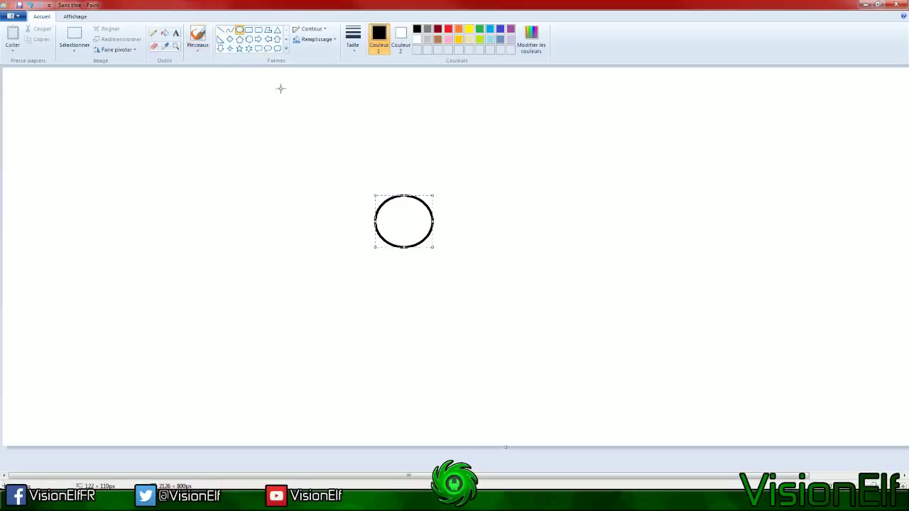
Add the text label "ApplyBehavior" above and to the left of the circle
{"action": "left_click", "coordinate": [175, 33]}
{"action": "left_click_drag", "start_coordinate": [176, 130], "coordinate": [406, 160]}
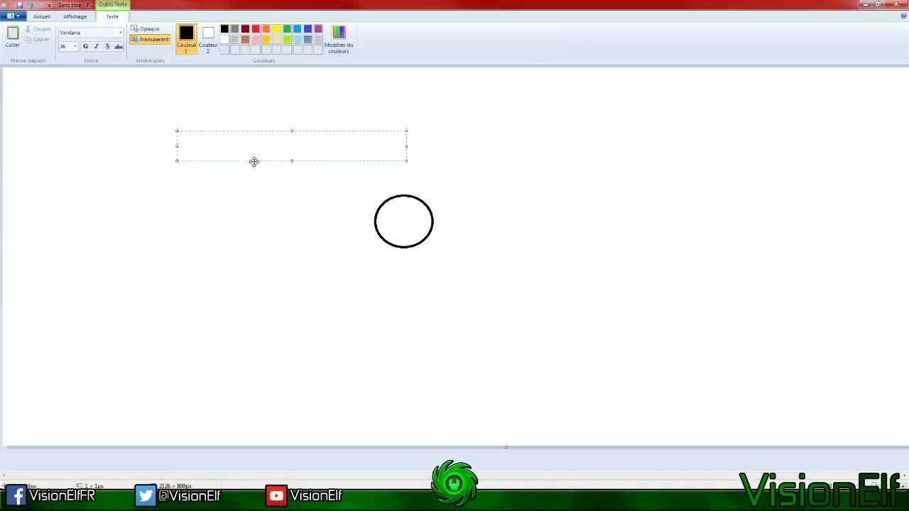
{"action": "type", "text": "ApplyBe"}
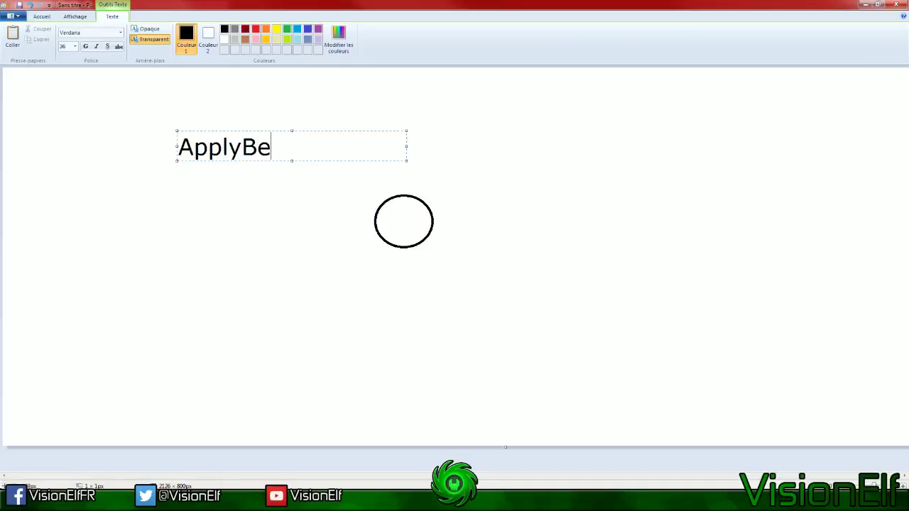
{"action": "type", "text": "havior"}
{"action": "left_click", "coordinate": [166, 227]}
Add the text label "Damages" and place it directly beneath the "ApplyBehavior" label
{"action": "left_click_drag", "start_coordinate": [162, 205], "coordinate": [390, 235]}
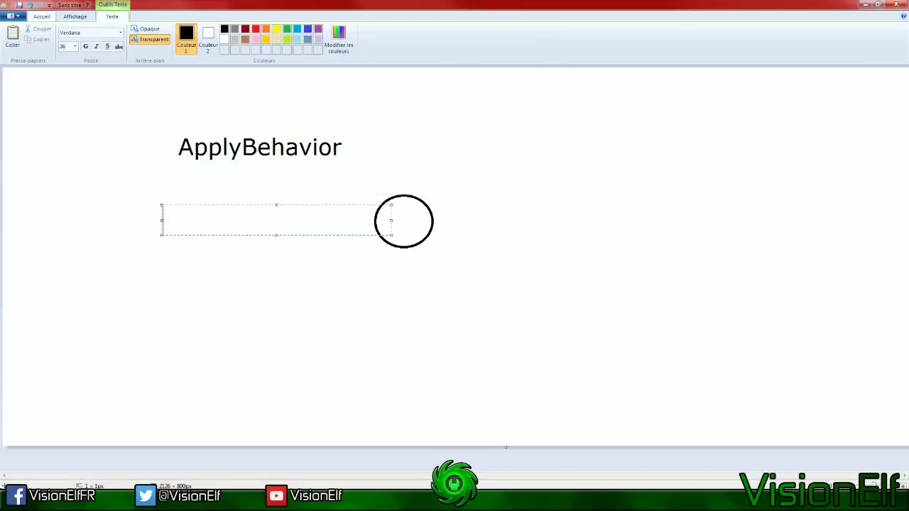
{"action": "type", "text": "Damages"}
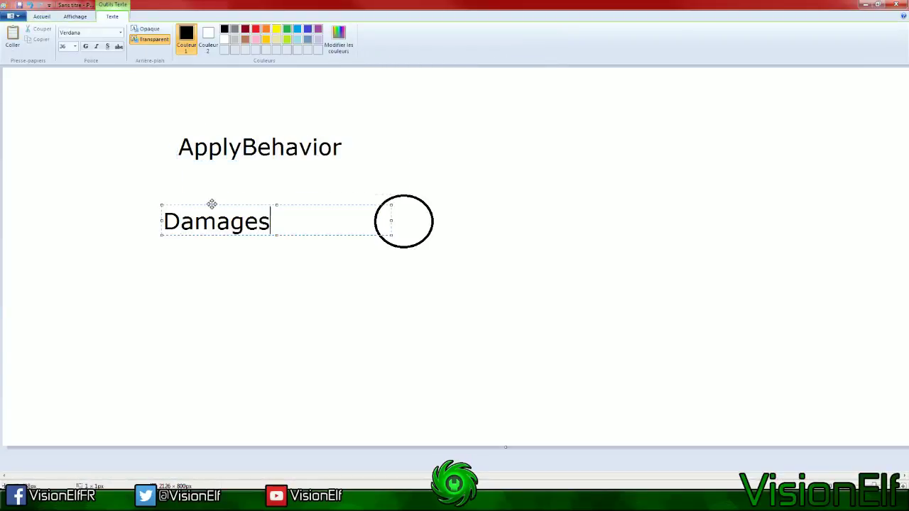
{"action": "left_click_drag", "start_coordinate": [212, 205], "coordinate": [223, 171]}
{"action": "left_click", "coordinate": [144, 112]}
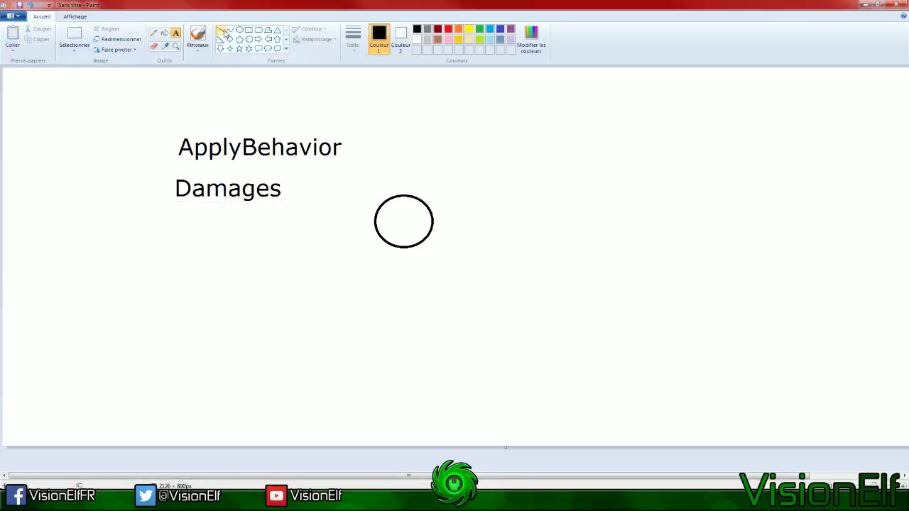
Draw a dash before ApplyBehavior and Damages, and add the text "Def" in the empty area beyond the circle
{"action": "left_click_drag", "start_coordinate": [149, 141], "coordinate": [165, 140]}
{"action": "left_click_drag", "start_coordinate": [146, 181], "coordinate": [161, 178]}
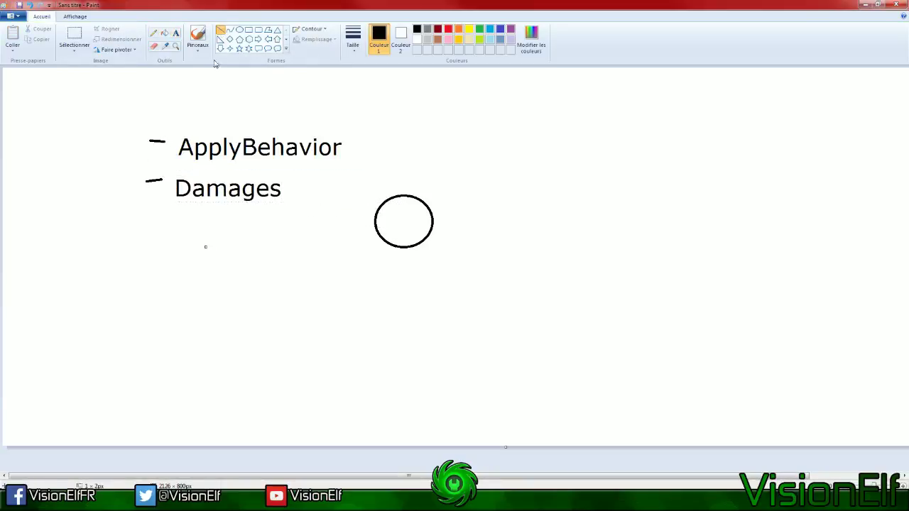
{"action": "left_click", "coordinate": [175, 33]}
{"action": "left_click", "coordinate": [591, 140]}
{"action": "type", "text": "D"}
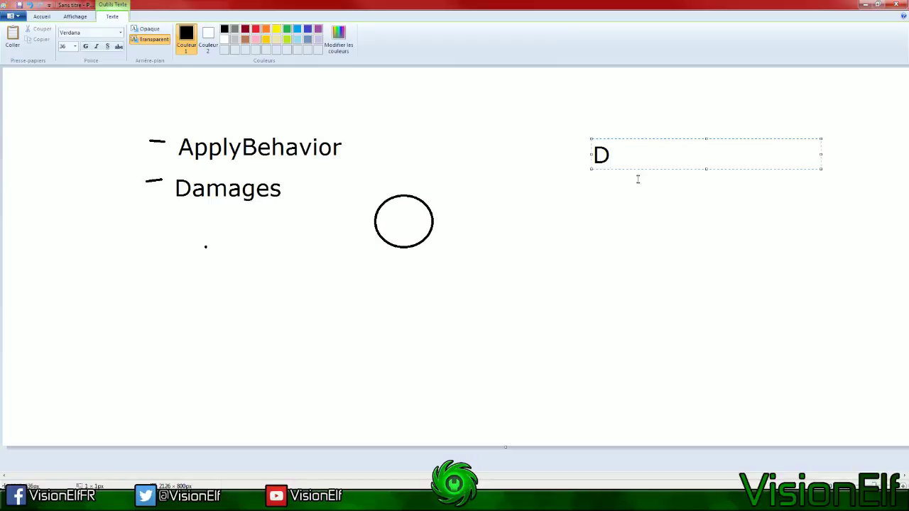
{"action": "type", "text": "eflo"}
{"action": "key", "text": "BackSpace"}
{"action": "key", "text": "BackSpace"}
Switch to the StarCraft II Editor and look through the effect types available for a new effect, including Set
{"action": "key", "text": "alt+Tab"}
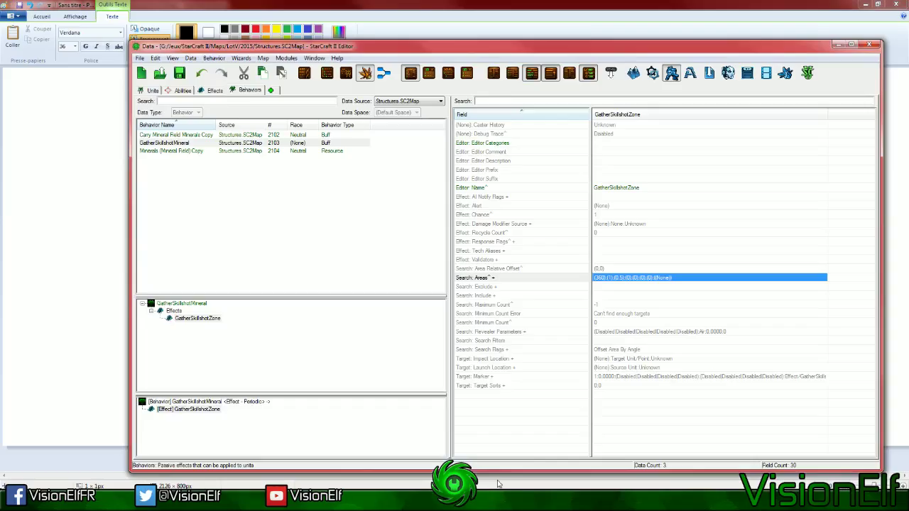
{"action": "left_click", "coordinate": [214, 90]}
{"action": "right_click", "coordinate": [235, 245]}
{"action": "left_click", "coordinate": [250, 253]}
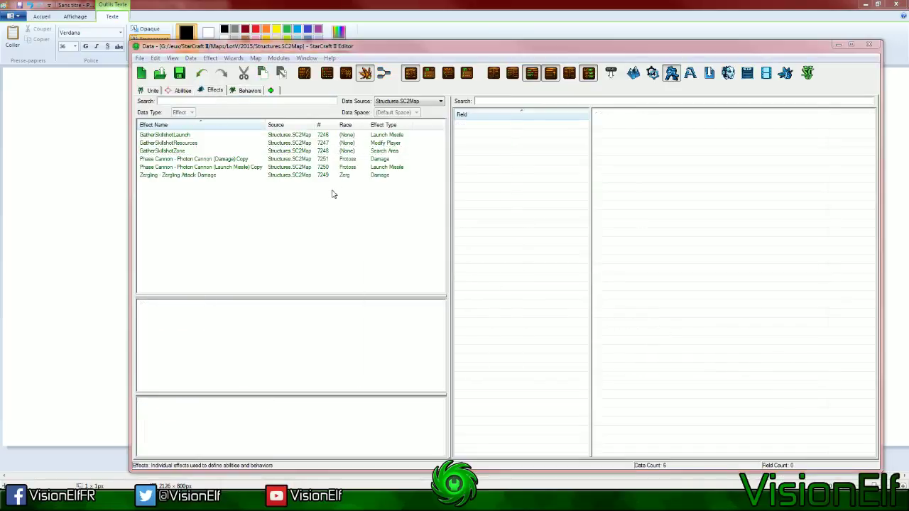
{"action": "scroll", "coordinate": [338, 166], "scroll_direction": "down", "scroll_amount": 5}
{"action": "left_click", "coordinate": [338, 166]}
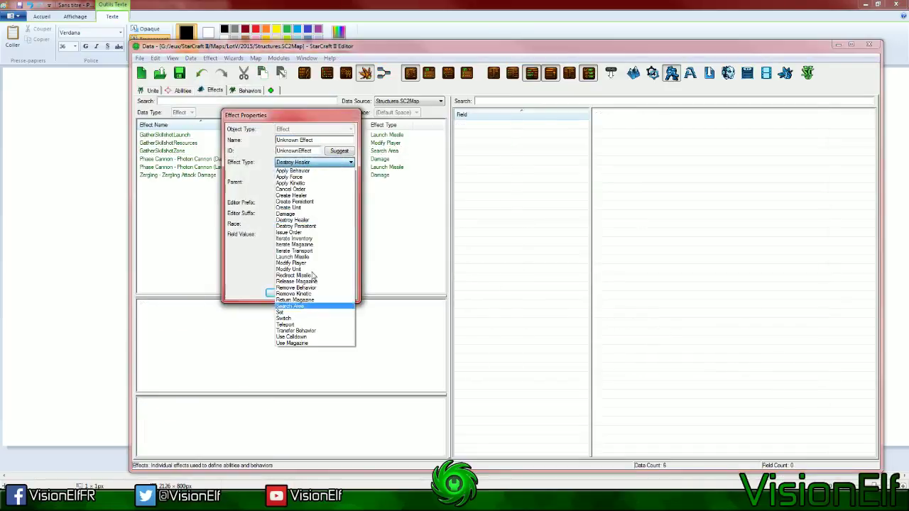
{"action": "left_click", "coordinate": [313, 312]}
Switch back to Paint and draw one dash before Def and four indented dashes beneath it
{"action": "key", "text": "alt+Tab"}
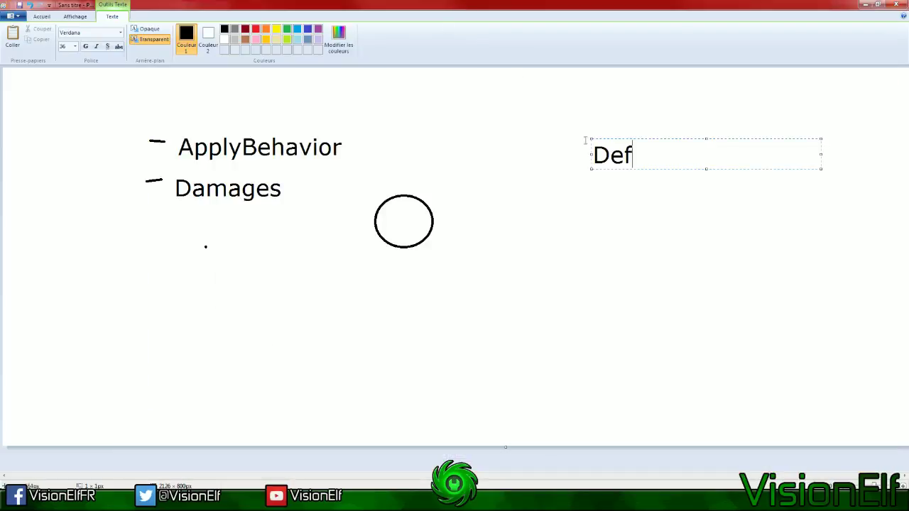
{"action": "left_click", "coordinate": [540, 156]}
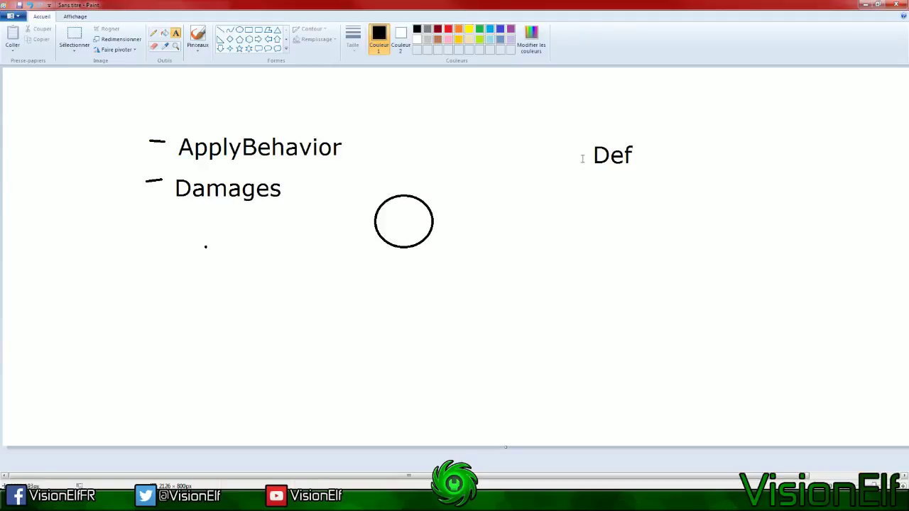
{"action": "left_click", "coordinate": [220, 31]}
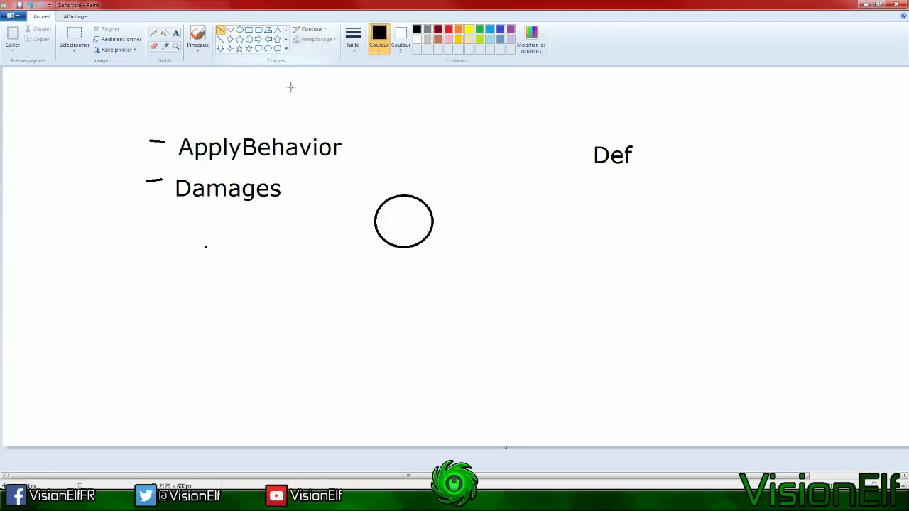
{"action": "left_click_drag", "start_coordinate": [630, 175], "coordinate": [656, 174]}
{"action": "left_click_drag", "start_coordinate": [632, 207], "coordinate": [664, 208]}
{"action": "left_click_drag", "start_coordinate": [637, 238], "coordinate": [664, 238]}
{"action": "left_click_drag", "start_coordinate": [641, 268], "coordinate": [669, 270]}
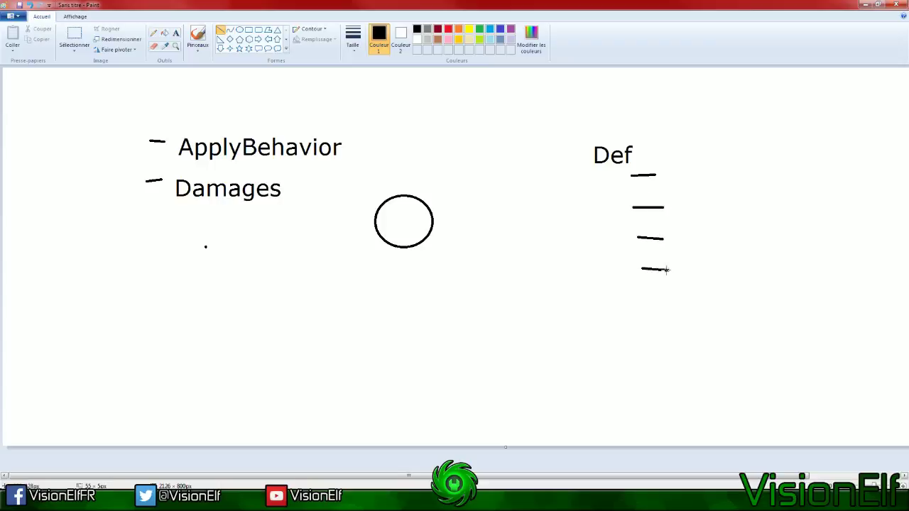
{"action": "left_click_drag", "start_coordinate": [562, 153], "coordinate": [586, 153]}
{"action": "left_click", "coordinate": [615, 207]}
Move the ApplyBehavior and Damages entries beneath Def as a transparent selection
{"action": "left_click", "coordinate": [74, 39]}
{"action": "left_click_drag", "start_coordinate": [95, 111], "coordinate": [353, 211]}
{"action": "left_click_drag", "start_coordinate": [195, 153], "coordinate": [691, 189]}
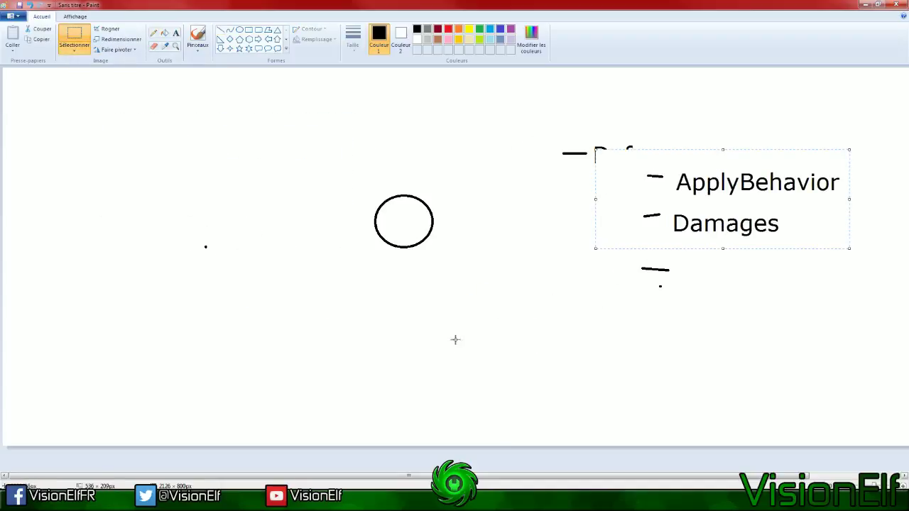
{"action": "left_click", "coordinate": [114, 50]}
{"action": "left_click", "coordinate": [75, 51]}
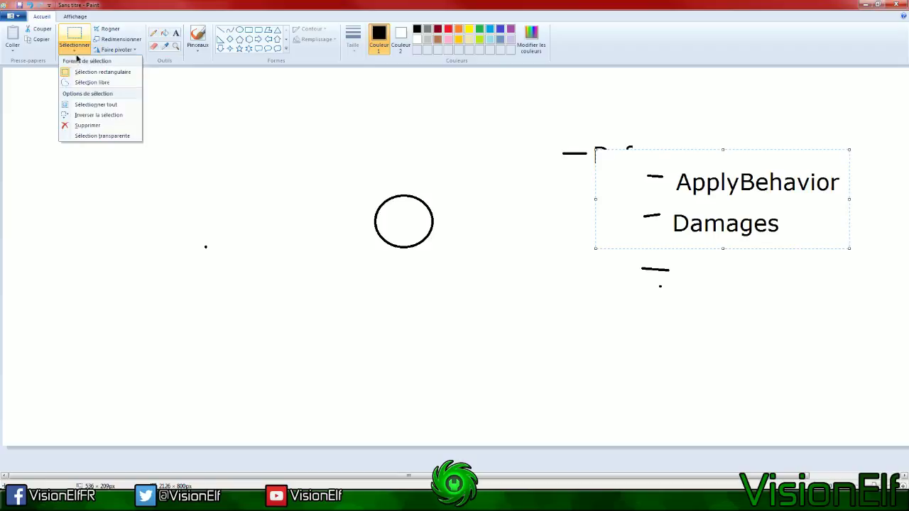
{"action": "left_click", "coordinate": [85, 133]}
{"action": "left_click_drag", "start_coordinate": [677, 193], "coordinate": [673, 192]}
{"action": "left_click", "coordinate": [670, 131]}
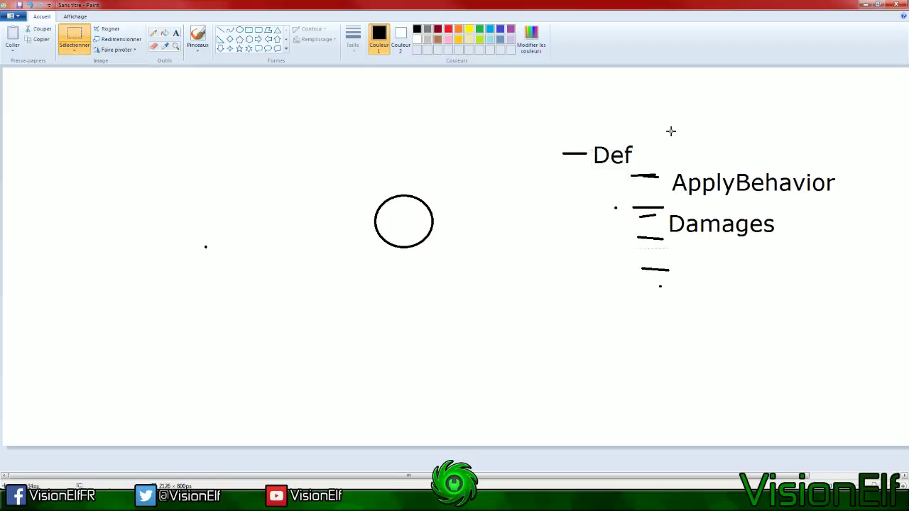
Move the whole Def list to the other side of the drawing, and close Paint without saving
{"action": "left_click_drag", "start_coordinate": [533, 112], "coordinate": [853, 327]}
{"action": "left_click_drag", "start_coordinate": [787, 281], "coordinate": [374, 246]}
{"action": "left_click", "coordinate": [566, 257]}
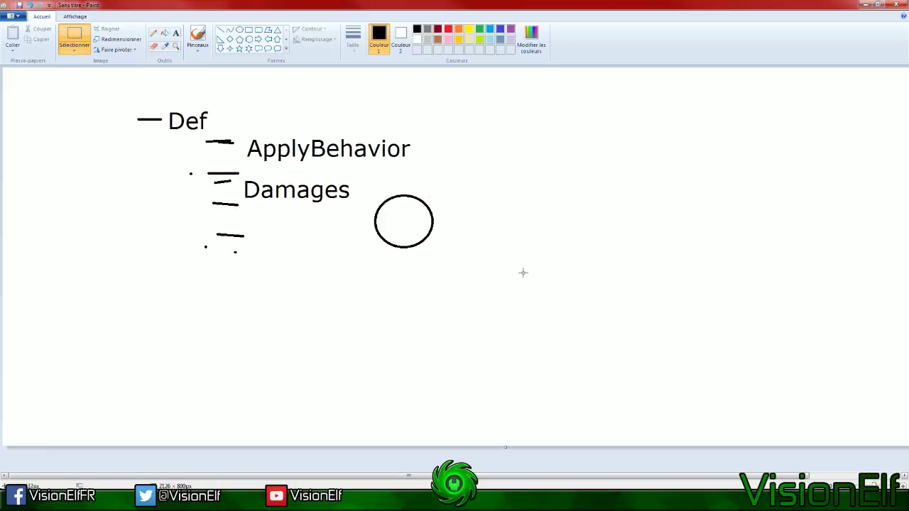
{"action": "left_click", "coordinate": [896, 4]}
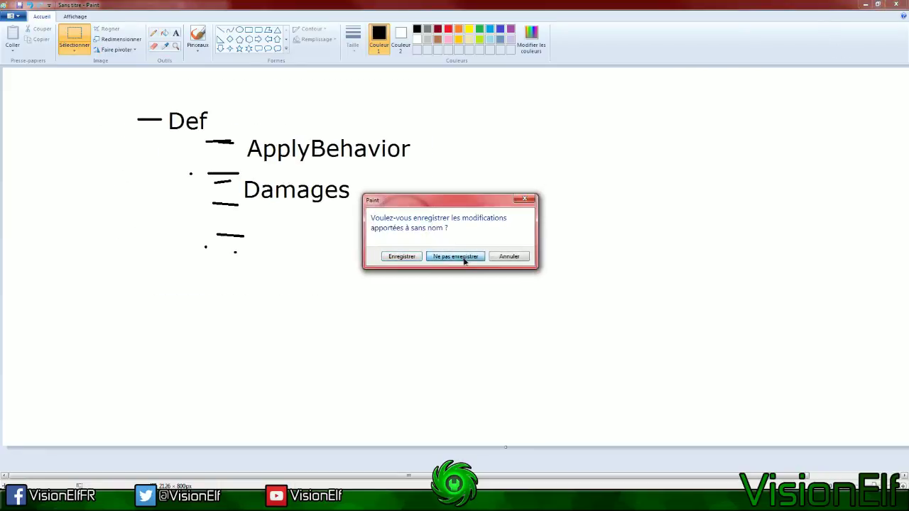
{"action": "left_click", "coordinate": [455, 256]}
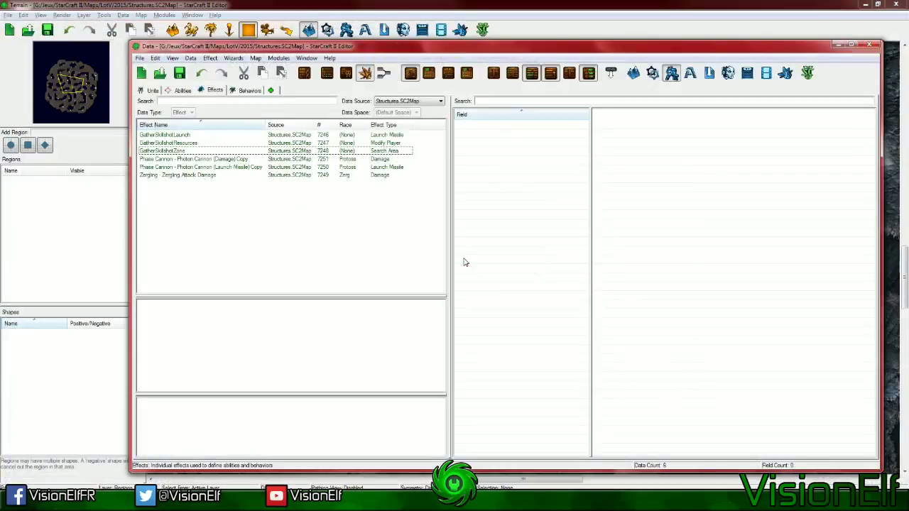
Examine the search area settings of GatherSkillshotZone and the effects it can apply, leaving them unmodified
{"action": "left_click", "coordinate": [186, 151]}
{"action": "double_click", "coordinate": [653, 278]}
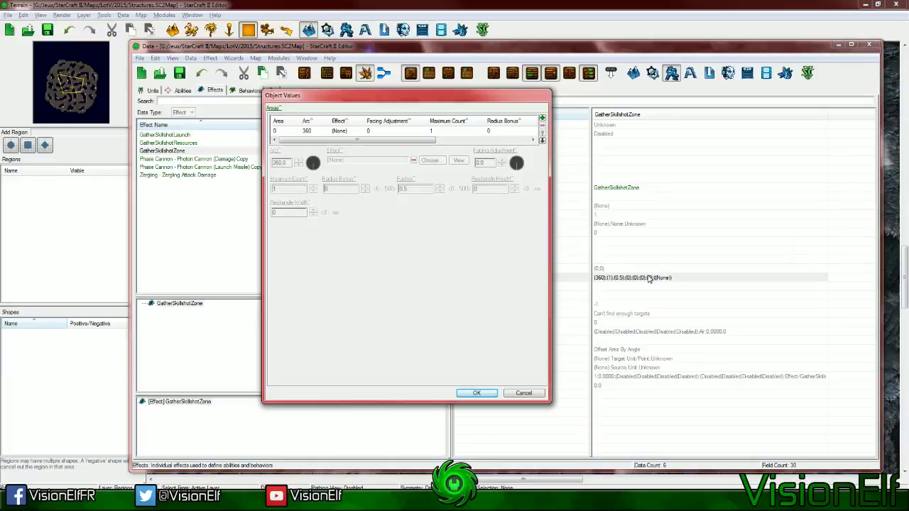
{"action": "left_click", "coordinate": [474, 133]}
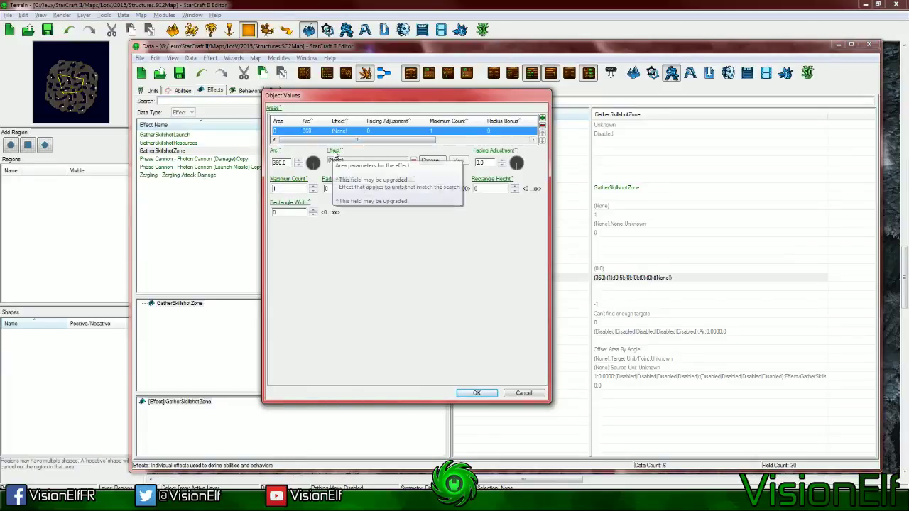
{"action": "left_click", "coordinate": [430, 160]}
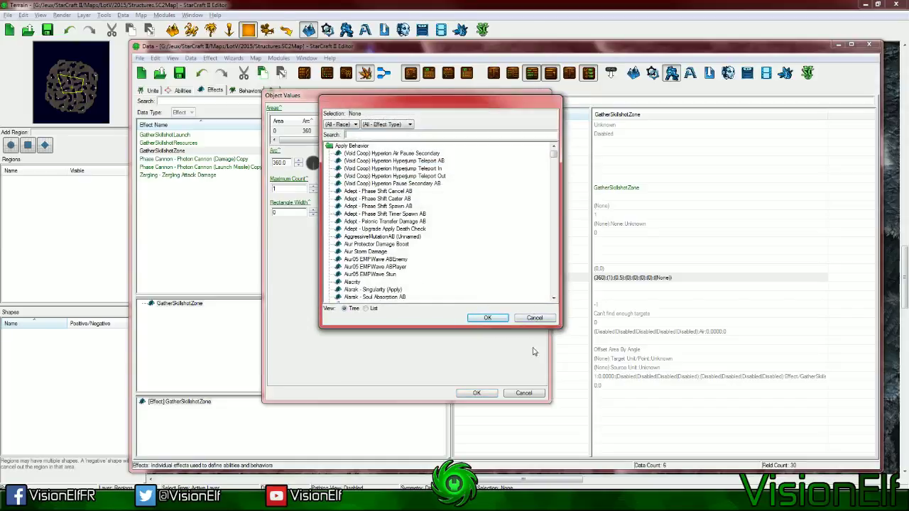
{"action": "left_click", "coordinate": [532, 318]}
{"action": "left_click", "coordinate": [532, 394]}
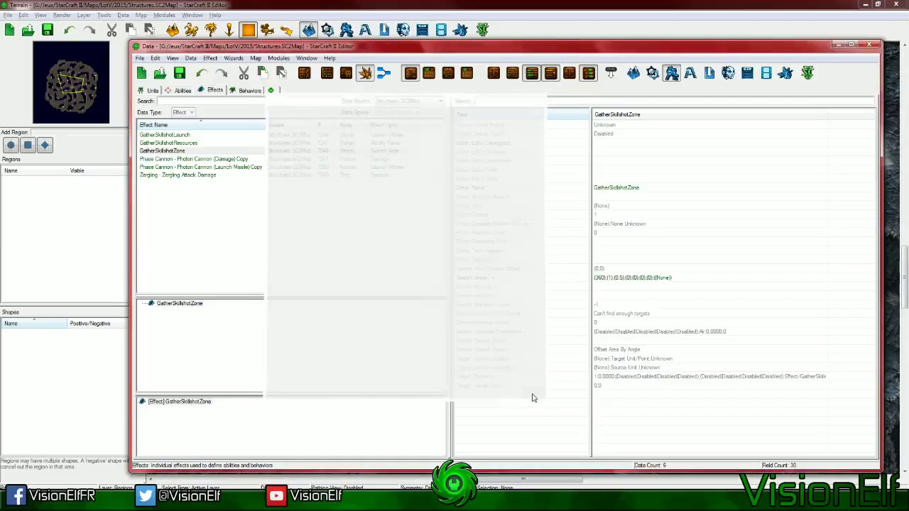
{"action": "left_click", "coordinate": [629, 269]}
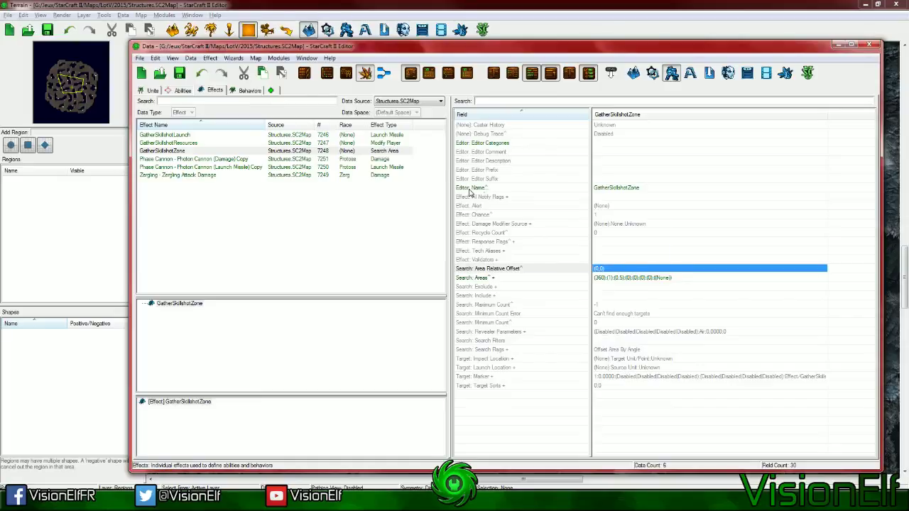
Add a new effect of type Set named GatherSkillshotDef, with the suggested matching ID
{"action": "left_click", "coordinate": [245, 256]}
{"action": "right_click", "coordinate": [263, 259]}
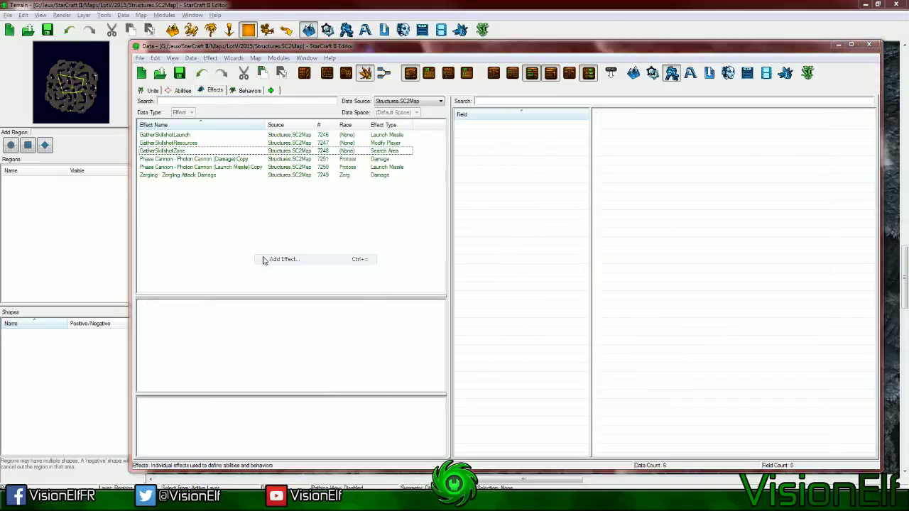
{"action": "left_click", "coordinate": [274, 259]}
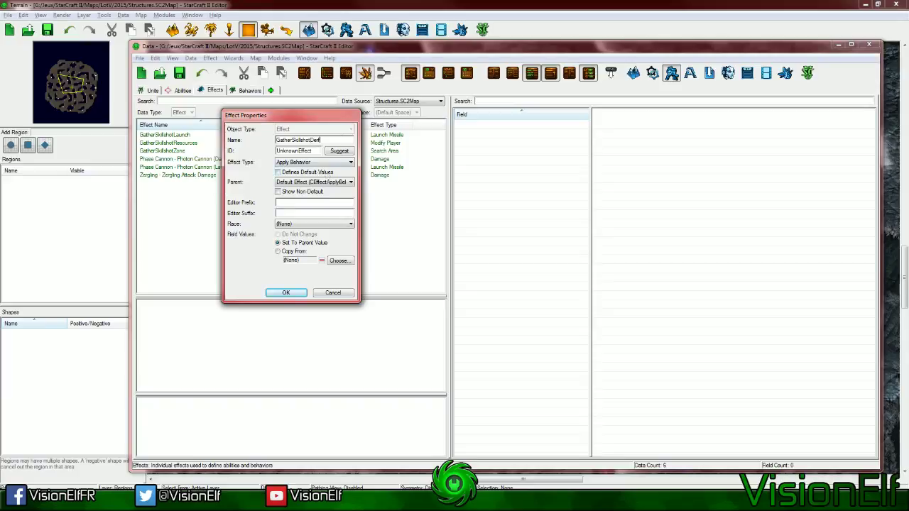
{"action": "left_click", "coordinate": [339, 151]}
{"action": "key", "text": "BackSpace"}
{"action": "key", "text": "BackSpace"}
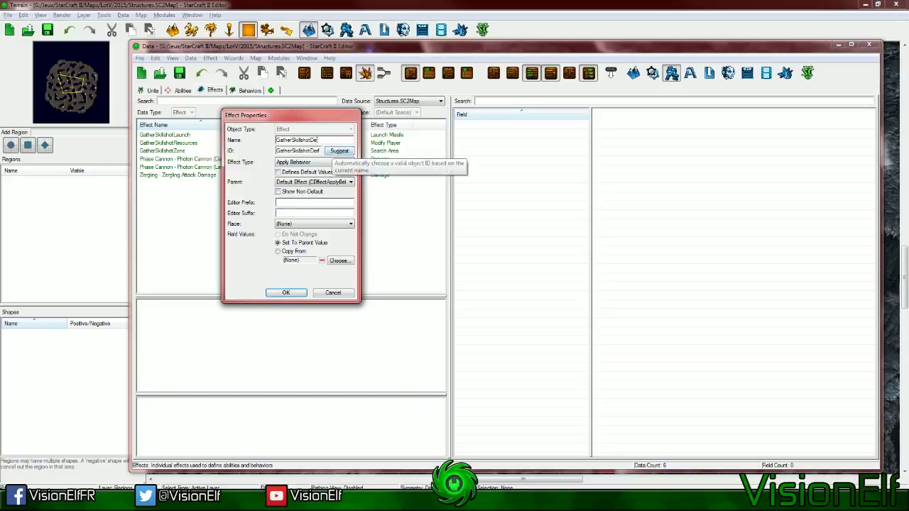
{"action": "type", "text": "f"}
{"action": "left_click", "coordinate": [350, 162]}
{"action": "left_click", "coordinate": [313, 310]}
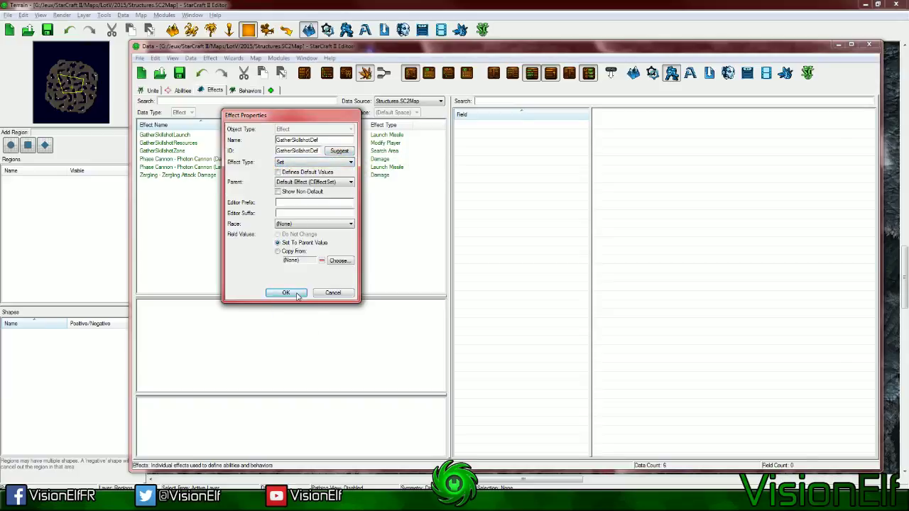
{"action": "left_click", "coordinate": [285, 293]}
Add the Kill Caster damage effect to the Effects list of GatherSkillshotDef
{"action": "left_click", "coordinate": [631, 234]}
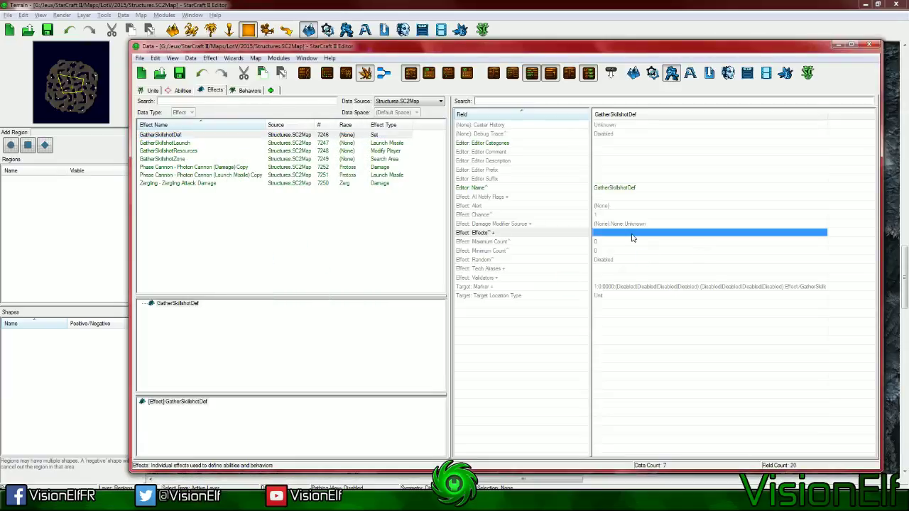
{"action": "left_click", "coordinate": [487, 235]}
{"action": "key", "text": "Down"}
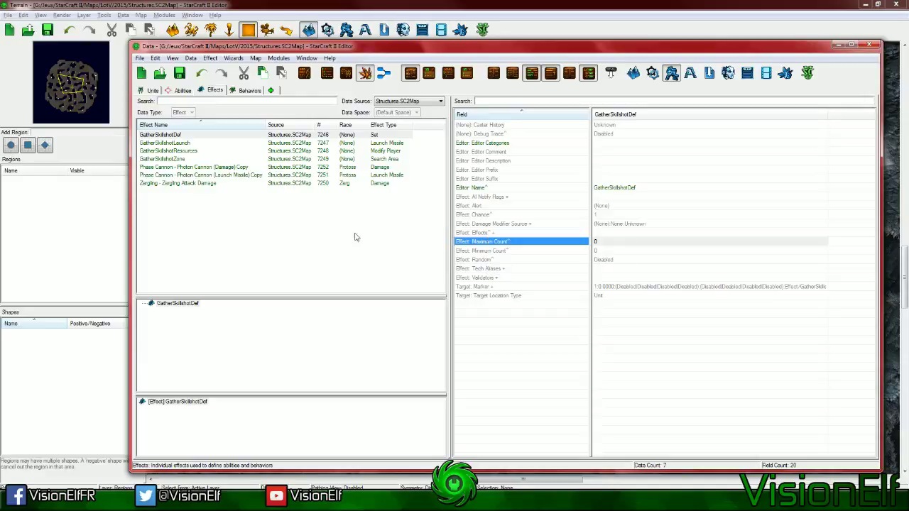
{"action": "left_click", "coordinate": [663, 234]}
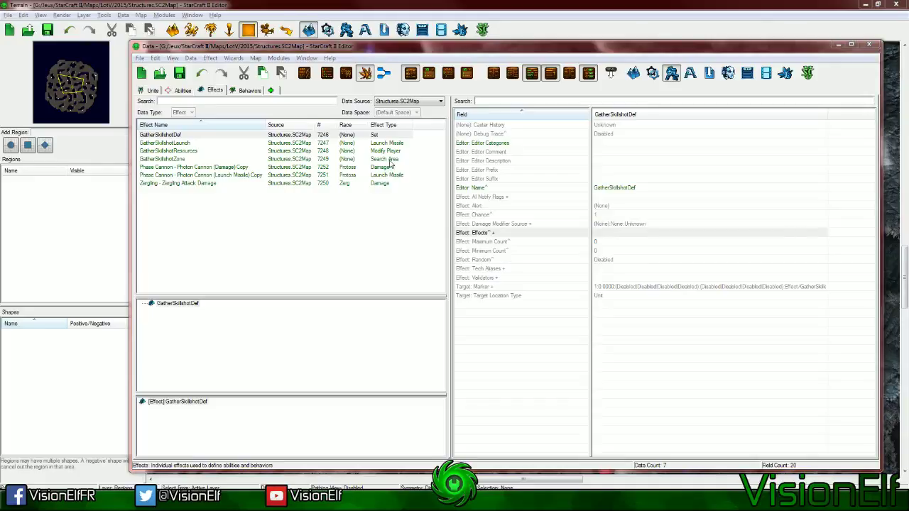
{"action": "right_click", "coordinate": [388, 144]}
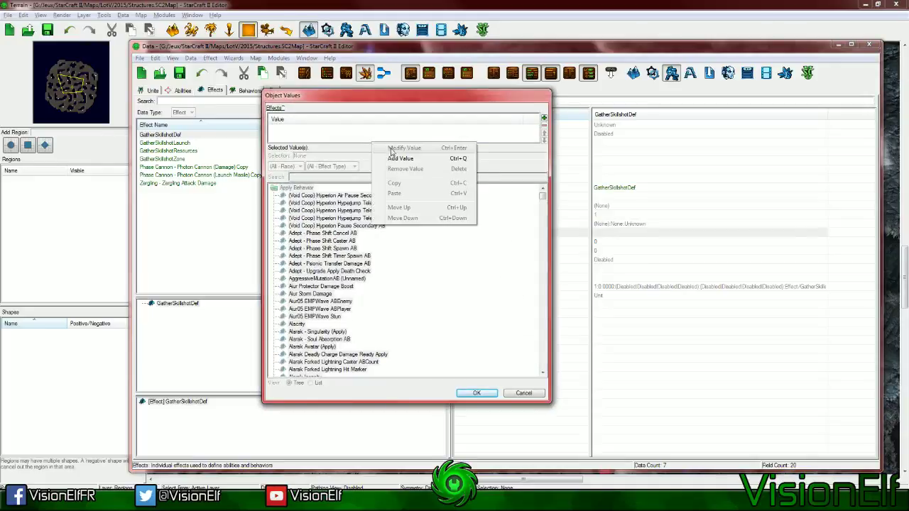
{"action": "left_click", "coordinate": [392, 157]}
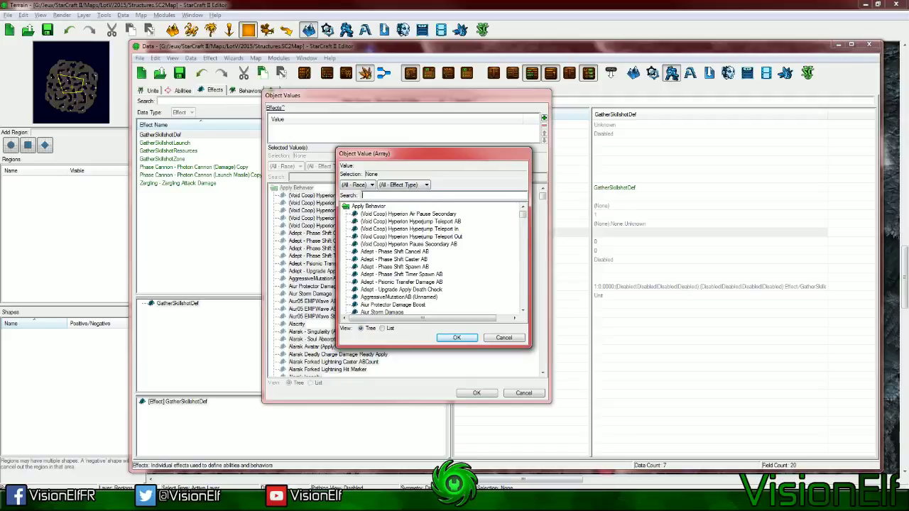
{"action": "type", "text": "kill"}
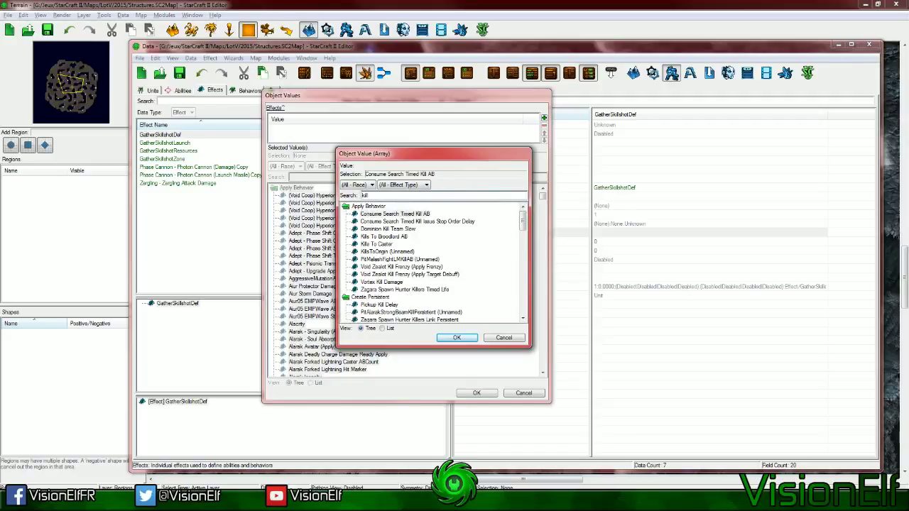
{"action": "scroll", "coordinate": [405, 241], "scroll_direction": "down", "scroll_amount": 5}
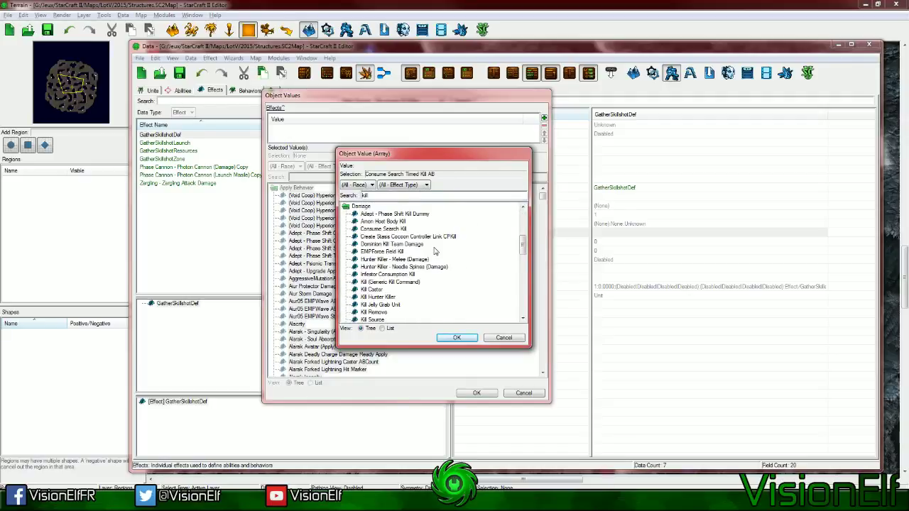
{"action": "scroll", "coordinate": [406, 241], "scroll_direction": "up", "scroll_amount": 1}
{"action": "left_click", "coordinate": [380, 243]}
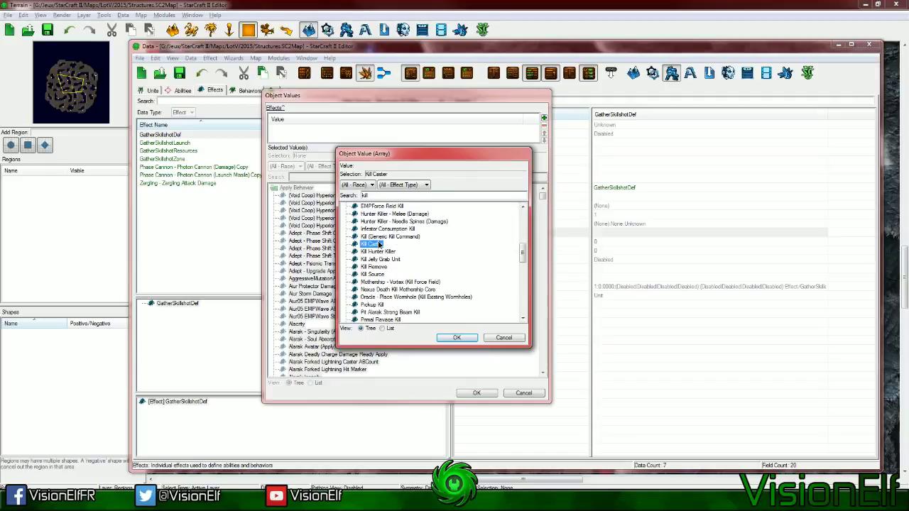
{"action": "left_click", "coordinate": [457, 337]}
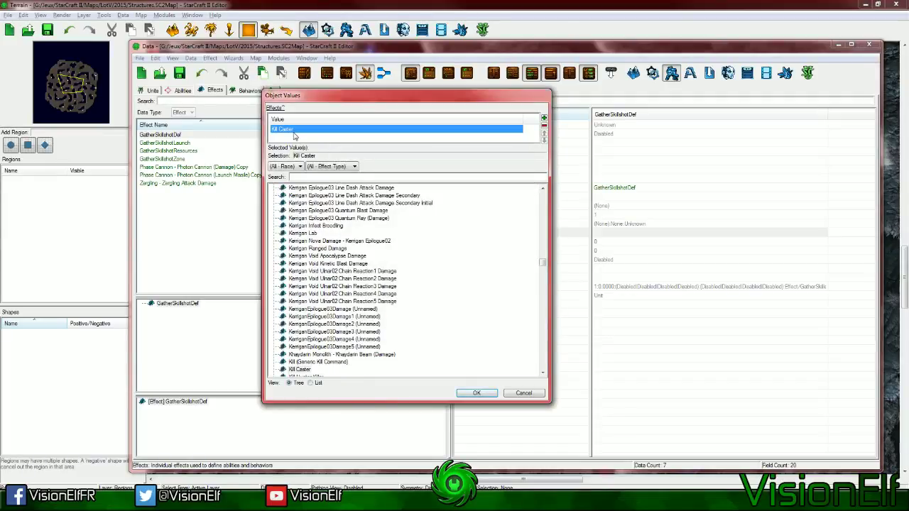
{"action": "double_click", "coordinate": [297, 128]}
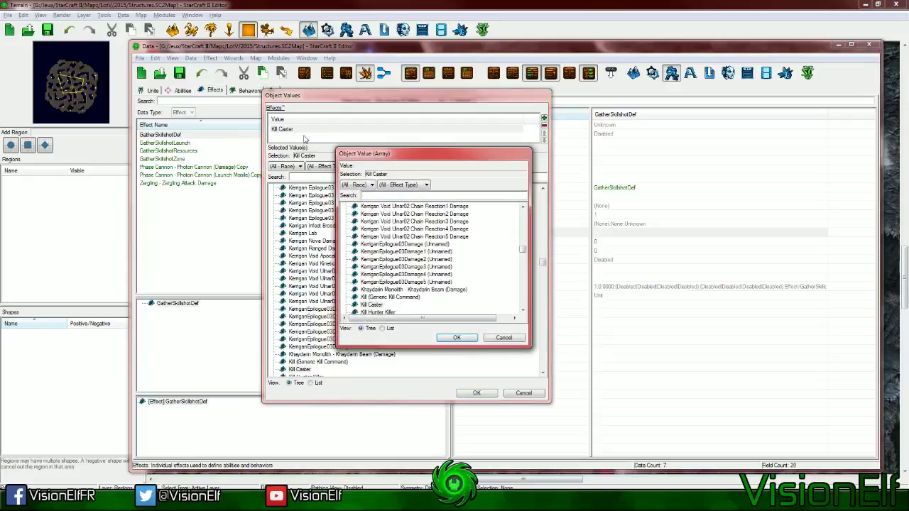
{"action": "left_click", "coordinate": [491, 340]}
{"action": "left_click", "coordinate": [481, 395]}
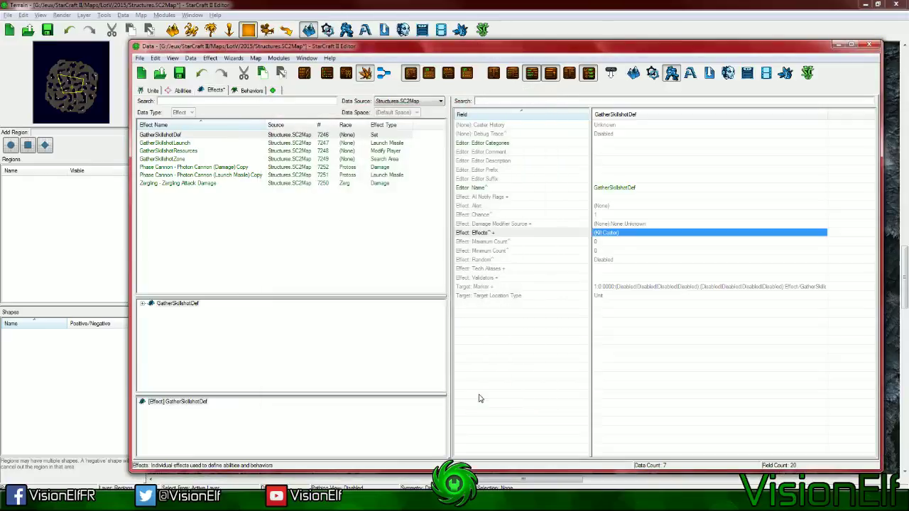
Examine the fields and flags of the Kill Caster effect inside GatherSkillshotDef, leaving them unmodified
{"action": "left_click", "coordinate": [145, 305]}
{"action": "left_click", "coordinate": [185, 318]}
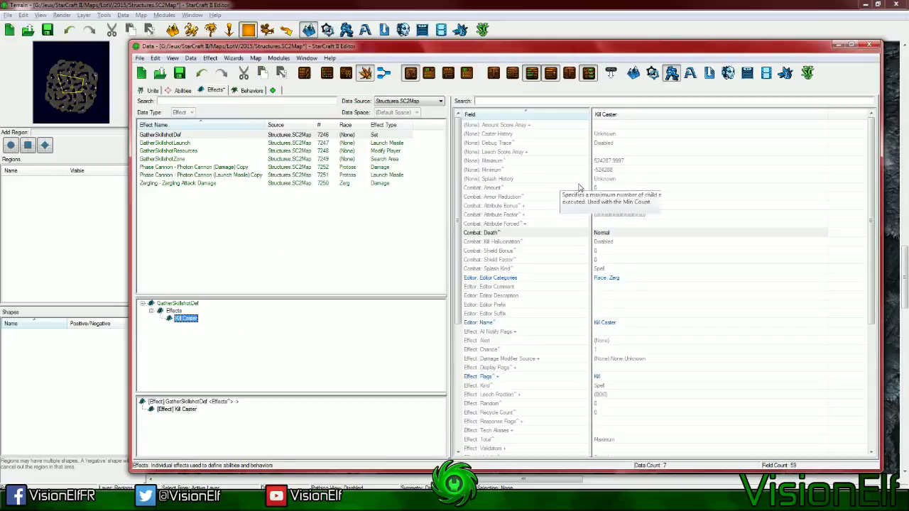
{"action": "left_click", "coordinate": [664, 232]}
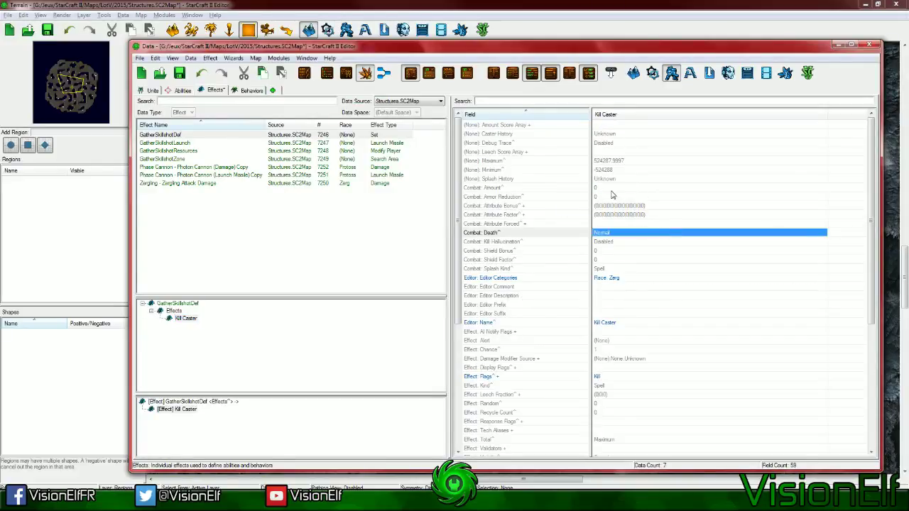
{"action": "scroll", "coordinate": [614, 196], "scroll_direction": "down", "scroll_amount": 3}
{"action": "scroll", "coordinate": [619, 234], "scroll_direction": "down", "scroll_amount": 4}
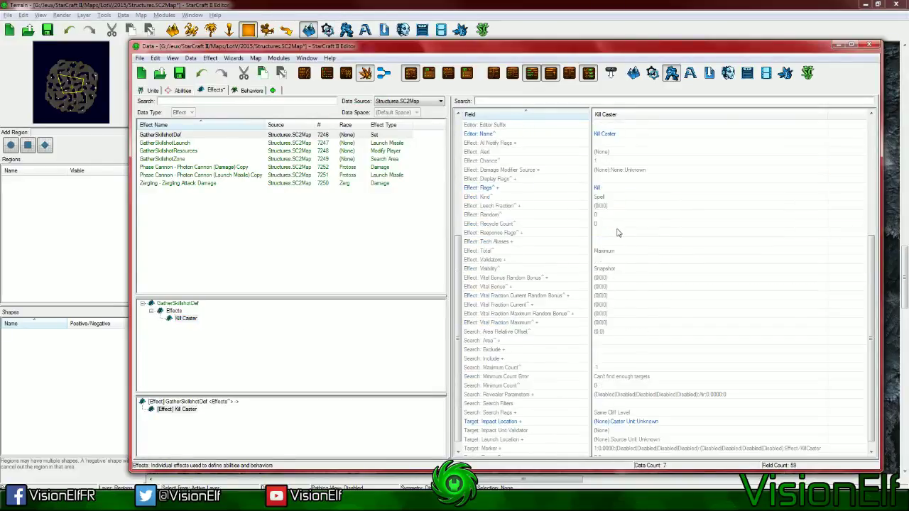
{"action": "scroll", "coordinate": [618, 233], "scroll_direction": "down", "scroll_amount": 1}
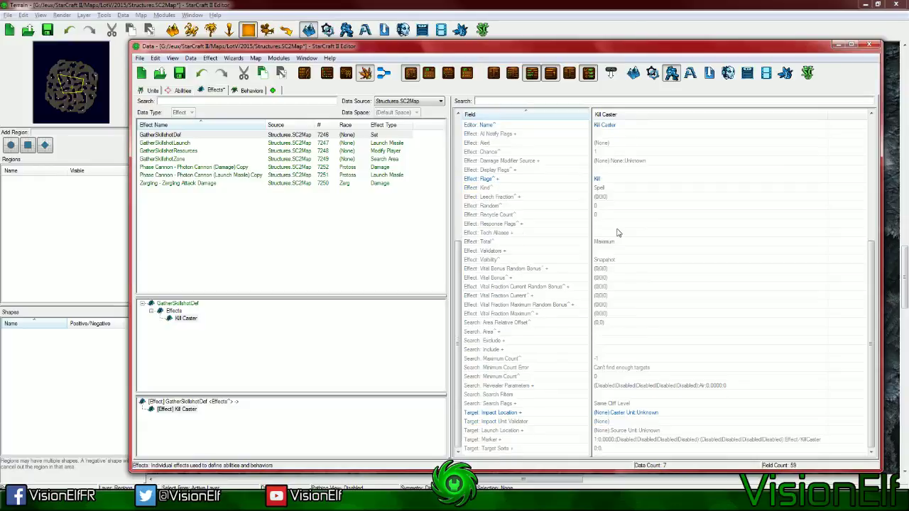
{"action": "scroll", "coordinate": [617, 233], "scroll_direction": "up", "scroll_amount": 7}
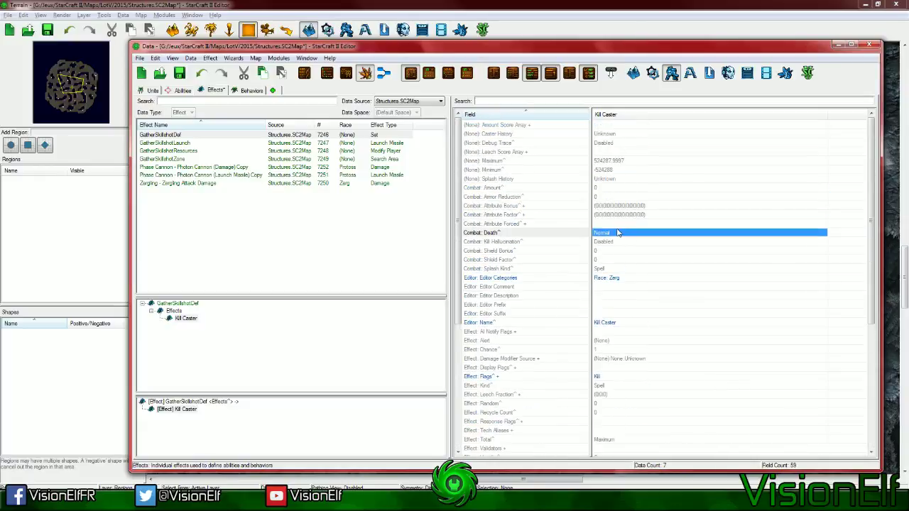
{"action": "scroll", "coordinate": [618, 233], "scroll_direction": "down", "scroll_amount": 5}
{"action": "double_click", "coordinate": [617, 240]}
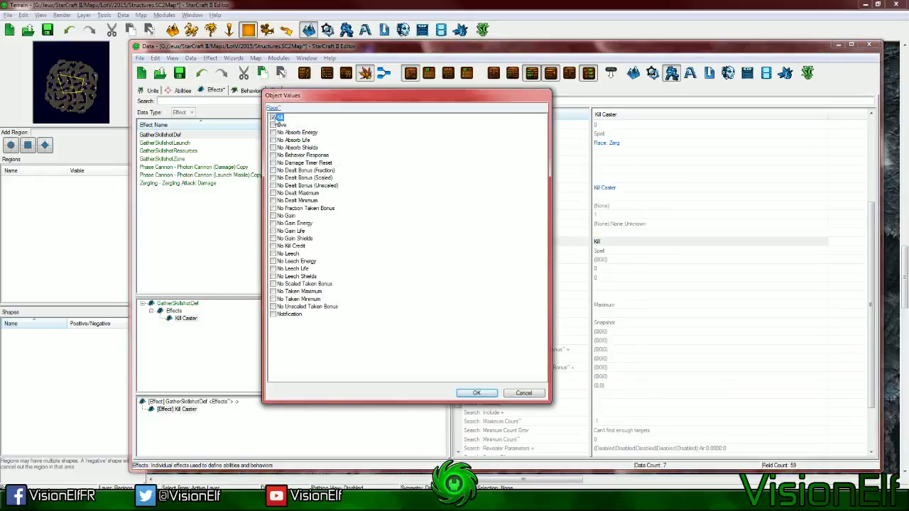
{"action": "left_click", "coordinate": [526, 393]}
Examine the Impact Location of Kill Caster and the available target values, closing it without changes
{"action": "scroll", "coordinate": [624, 320], "scroll_direction": "down", "scroll_amount": 2}
{"action": "right_click", "coordinate": [641, 325]}
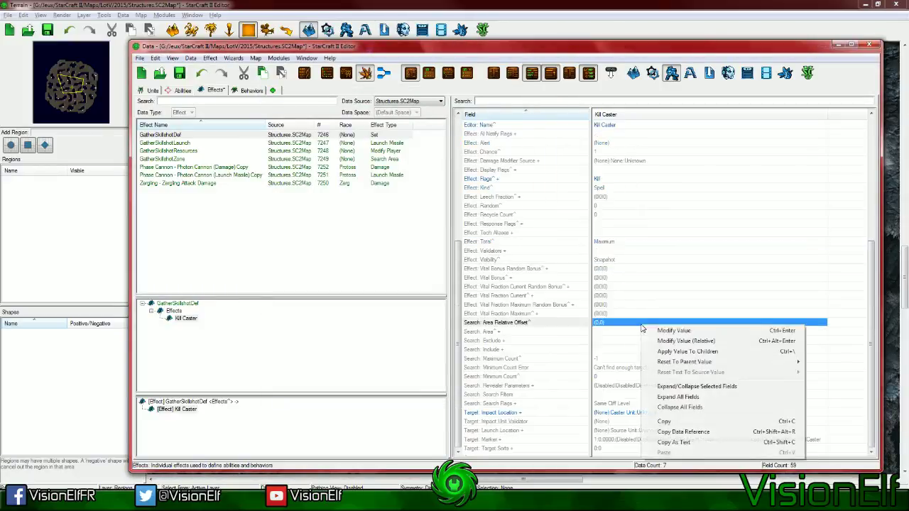
{"action": "left_click", "coordinate": [613, 306]}
{"action": "left_click", "coordinate": [635, 413]}
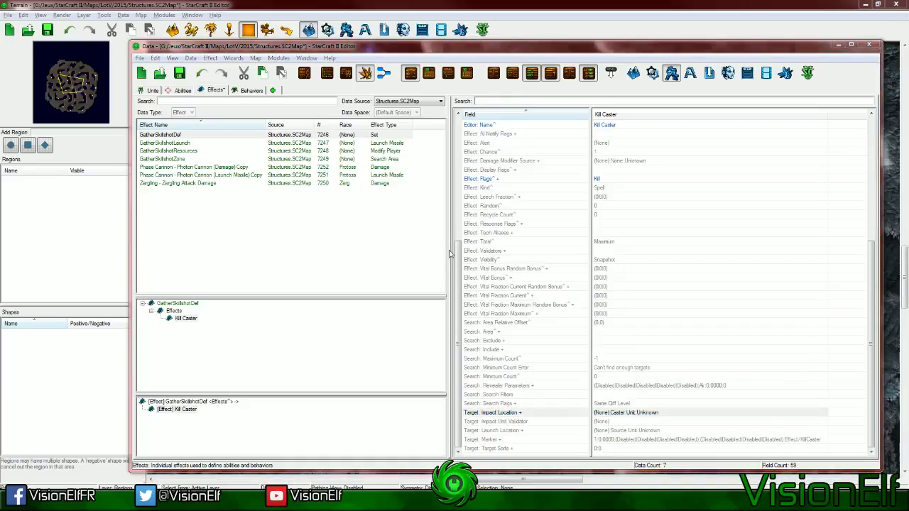
{"action": "key", "text": "Return"}
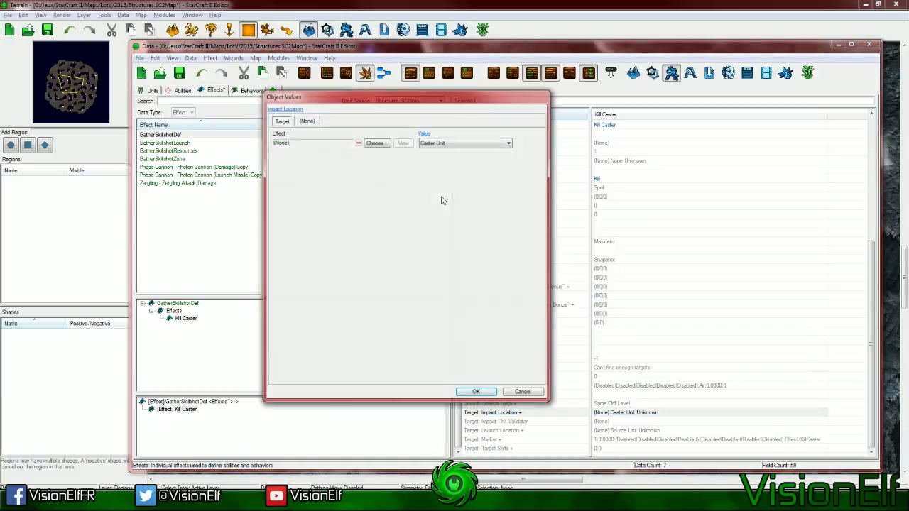
{"action": "left_click", "coordinate": [458, 142]}
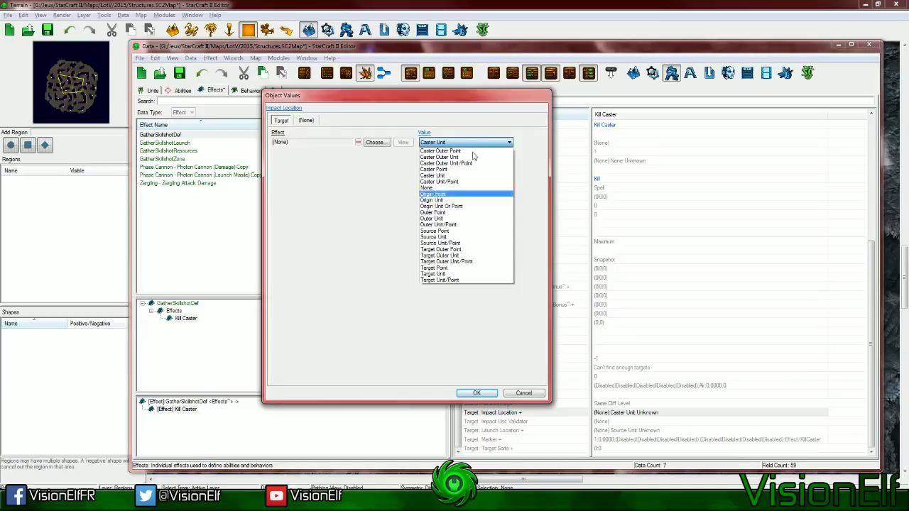
{"action": "left_click", "coordinate": [367, 292]}
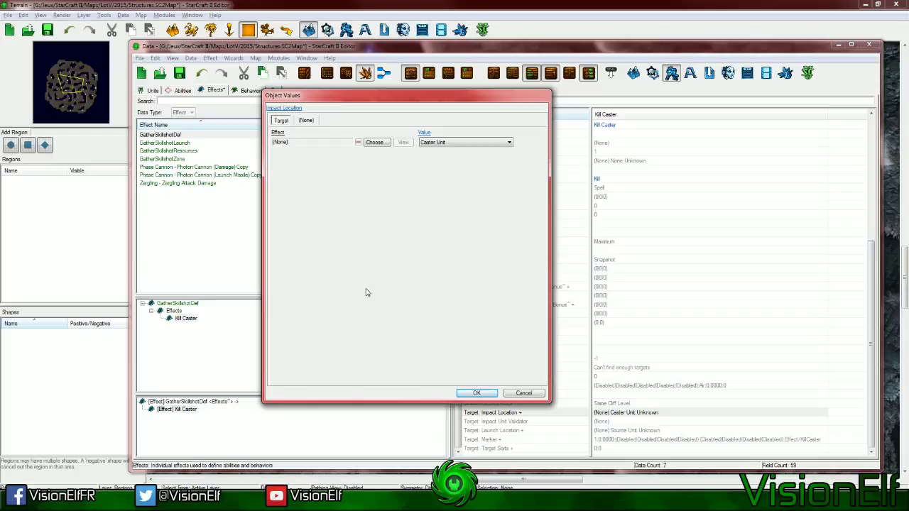
{"action": "left_click", "coordinate": [525, 394]}
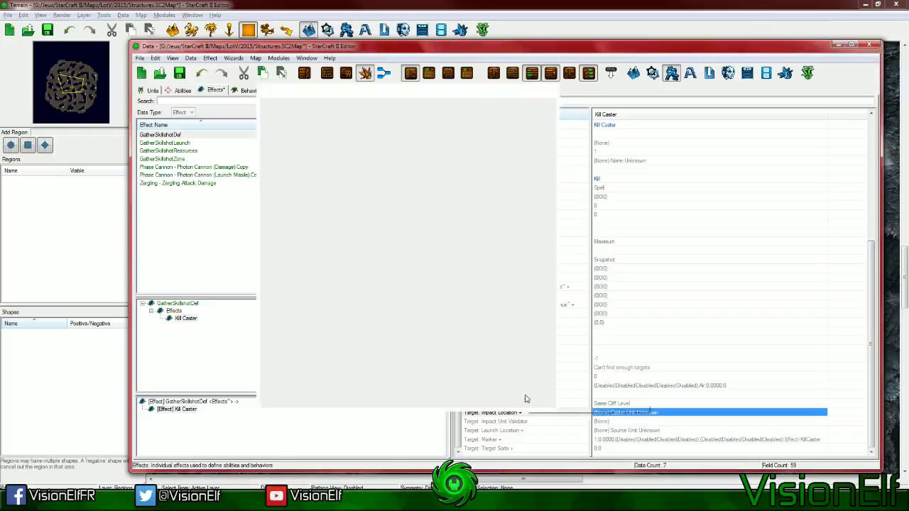
{"action": "left_click", "coordinate": [648, 387]}
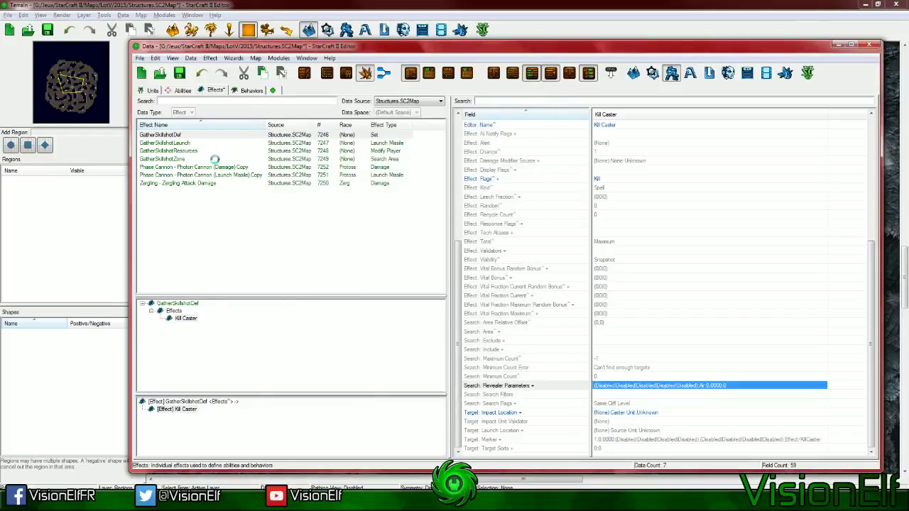
Save the map, and add the GatherSkillshotResources effect to the Effects list of GatherSkillshotDef
{"action": "key", "text": "ctrl+s"}
{"action": "left_click", "coordinate": [183, 135]}
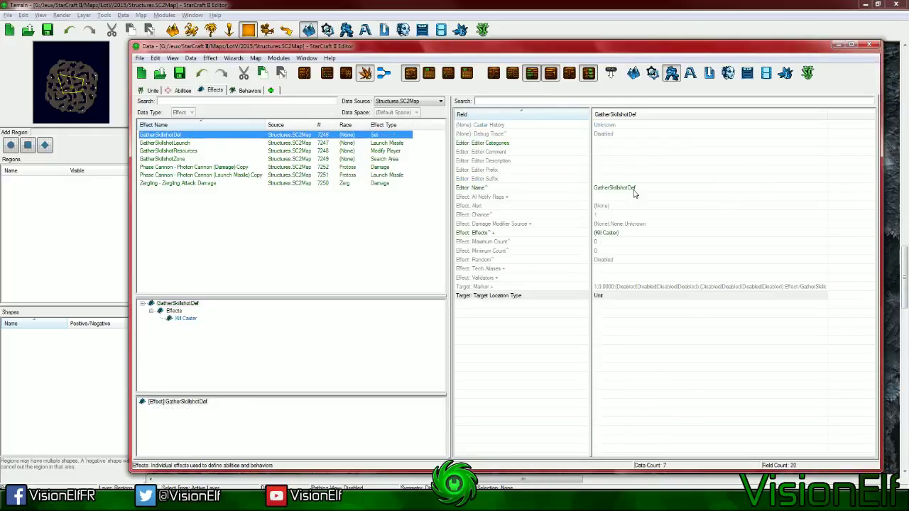
{"action": "left_click", "coordinate": [630, 234]}
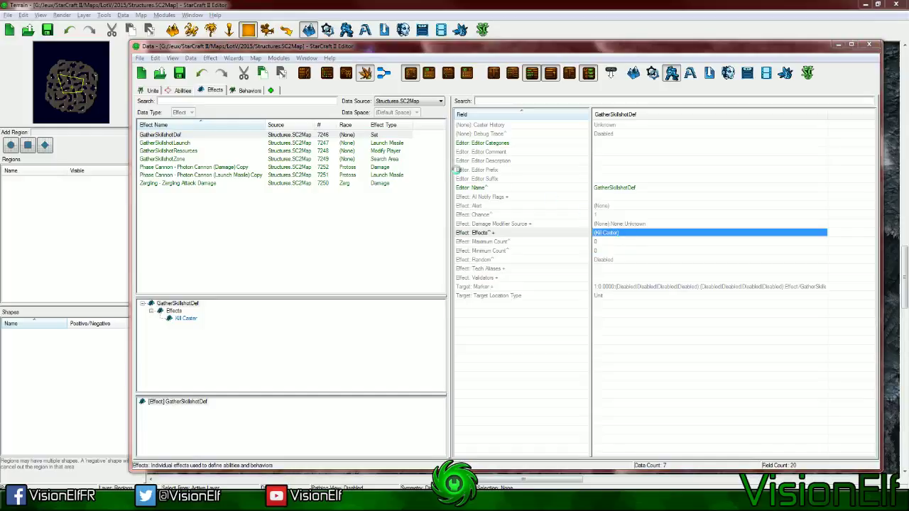
{"action": "key", "text": "Return"}
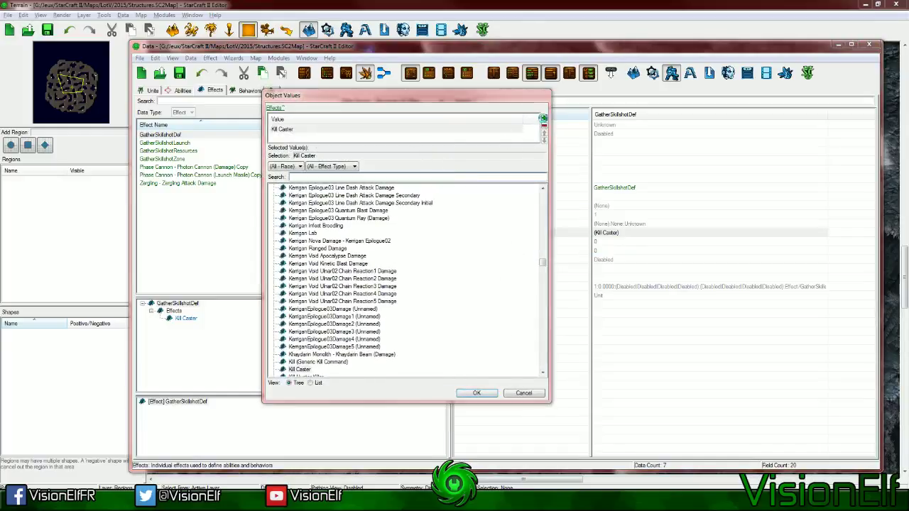
{"action": "left_click", "coordinate": [543, 119]}
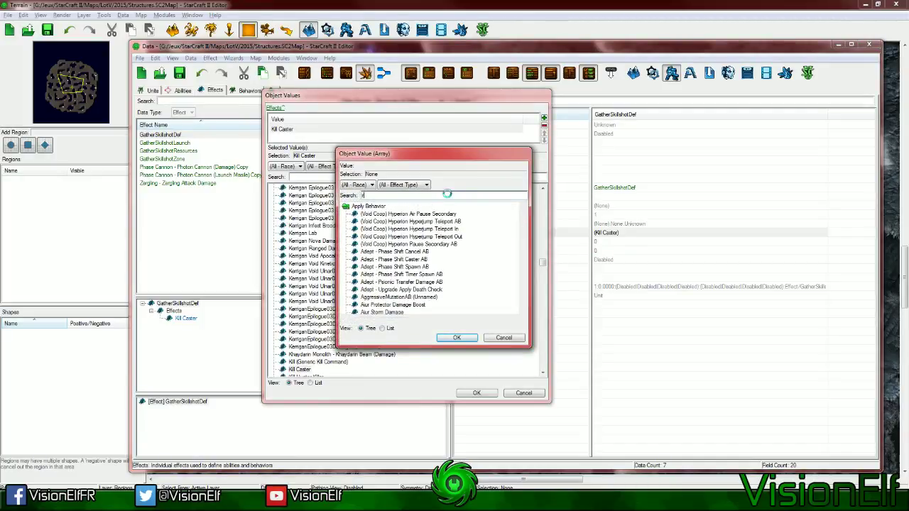
{"action": "type", "text": "rcesources"}
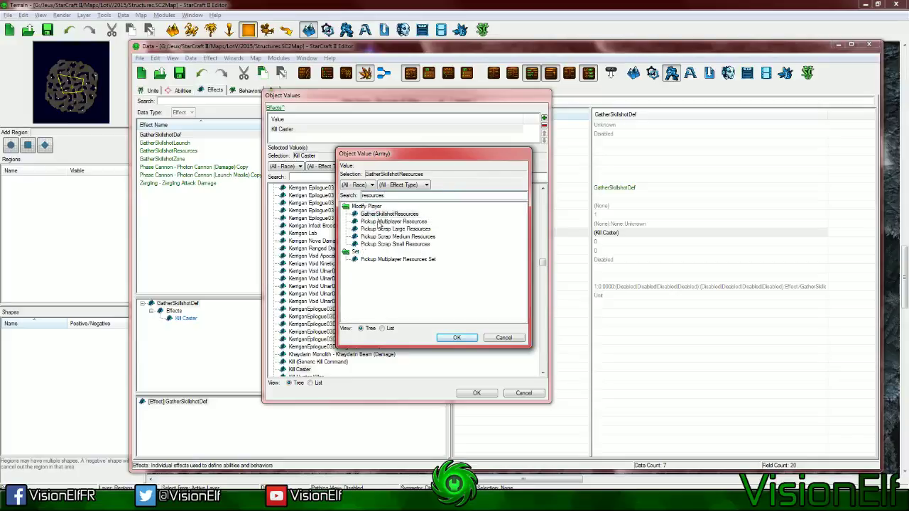
{"action": "left_click", "coordinate": [383, 213]}
{"action": "left_click", "coordinate": [448, 338]}
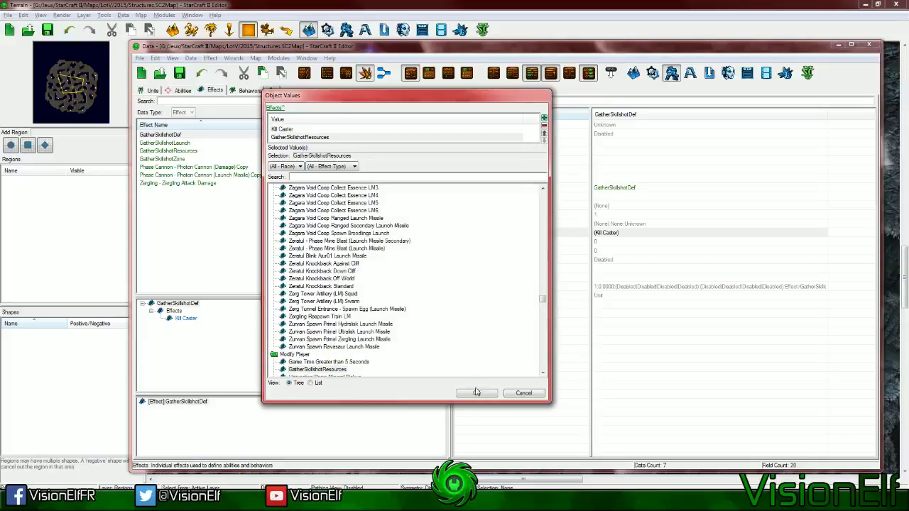
{"action": "left_click", "coordinate": [469, 392]}
{"action": "left_click", "coordinate": [624, 277]}
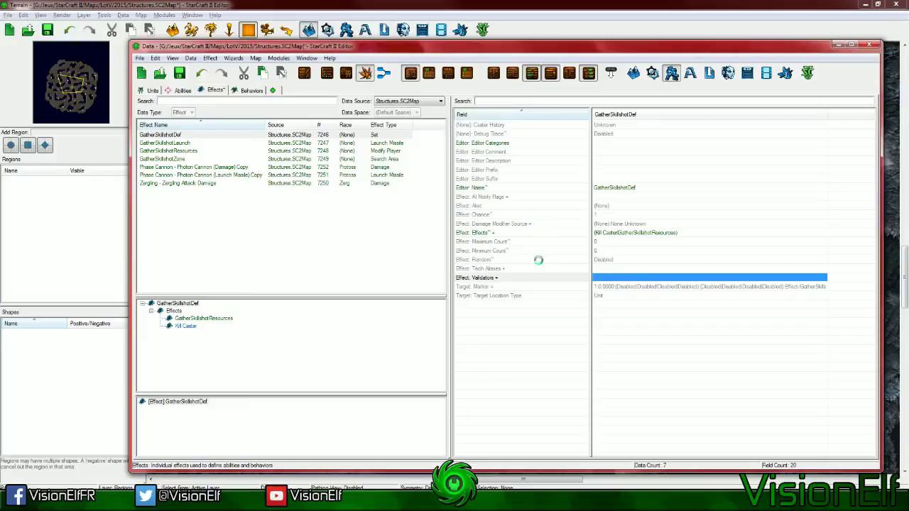
Examine the Target Location Type field and the Caster History options of GatherSkillshotDef without changing them
{"action": "left_click", "coordinate": [482, 297]}
{"action": "left_click", "coordinate": [620, 298]}
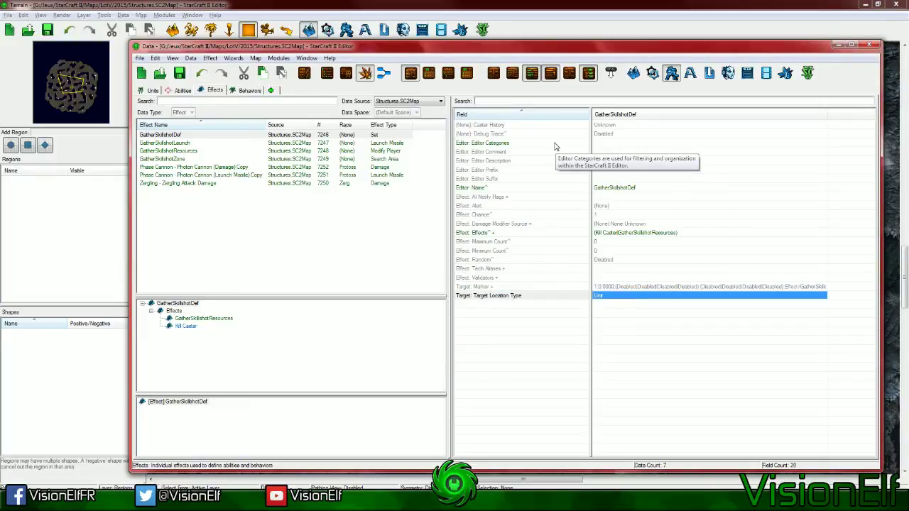
{"action": "double_click", "coordinate": [604, 128]}
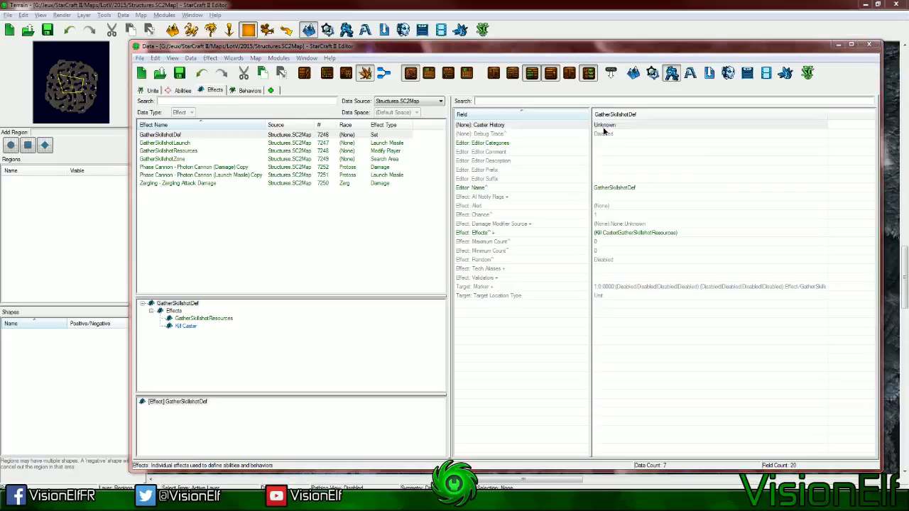
{"action": "left_click", "coordinate": [328, 117]}
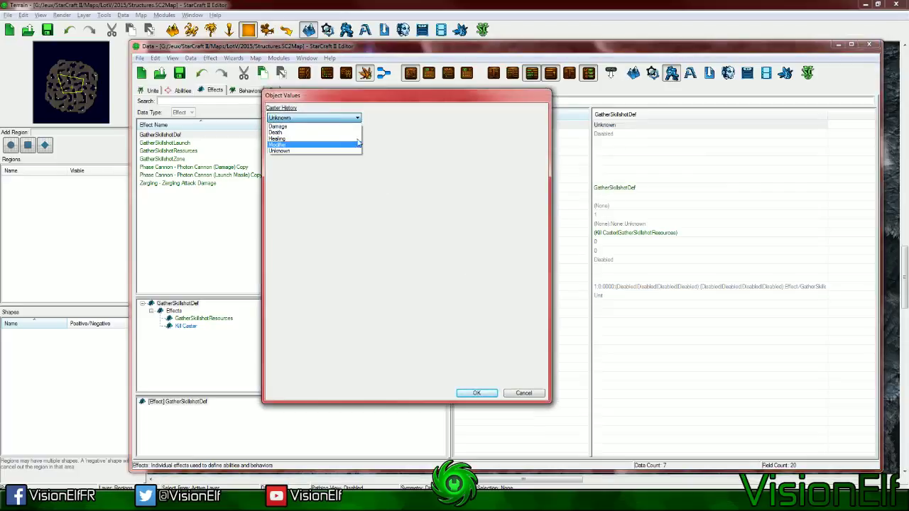
{"action": "left_click", "coordinate": [509, 364]}
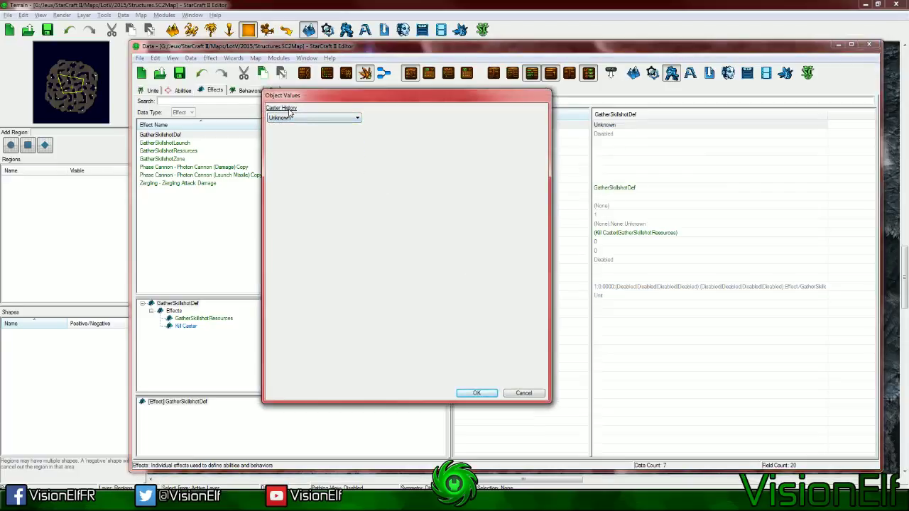
{"action": "left_click", "coordinate": [526, 392]}
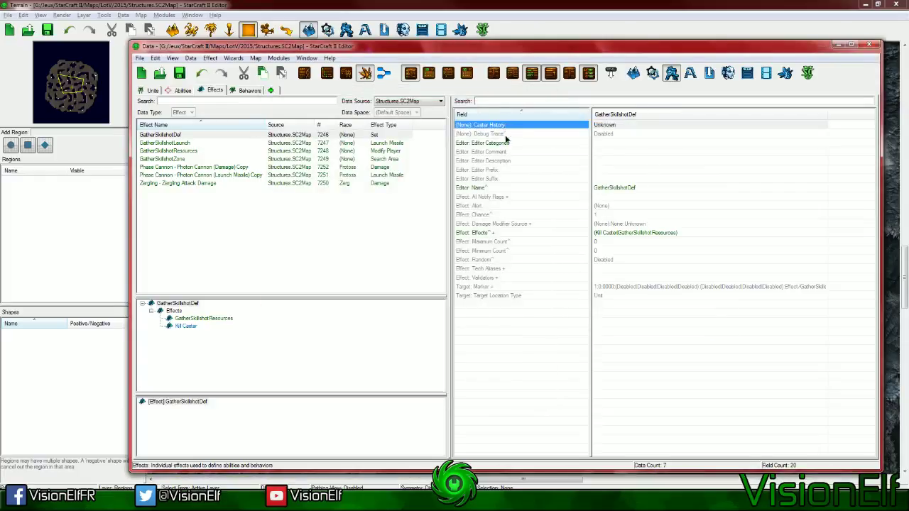
{"action": "key", "text": "Down"}
{"action": "key", "text": "Up"}
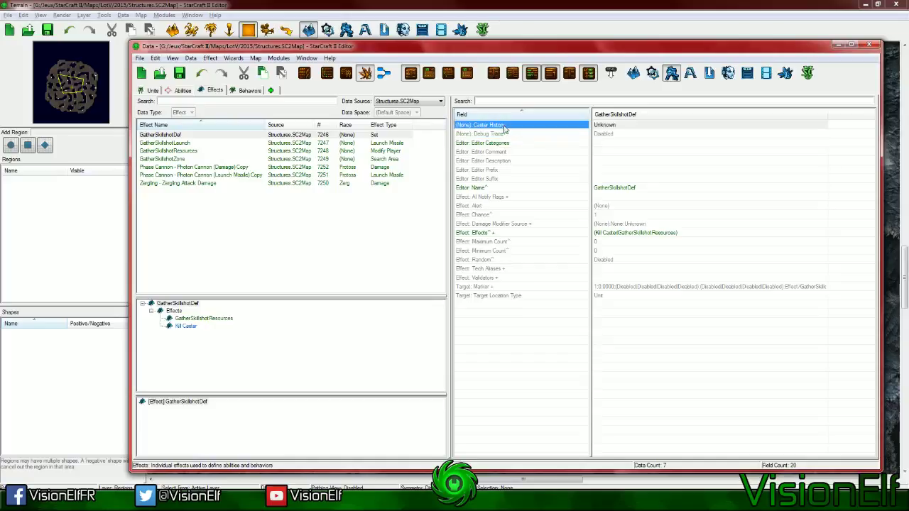
Check the Debug Trace, Effects and Maximum Count fields of GatherSkillshotDef, leaving them unmodified
{"action": "double_click", "coordinate": [573, 137]}
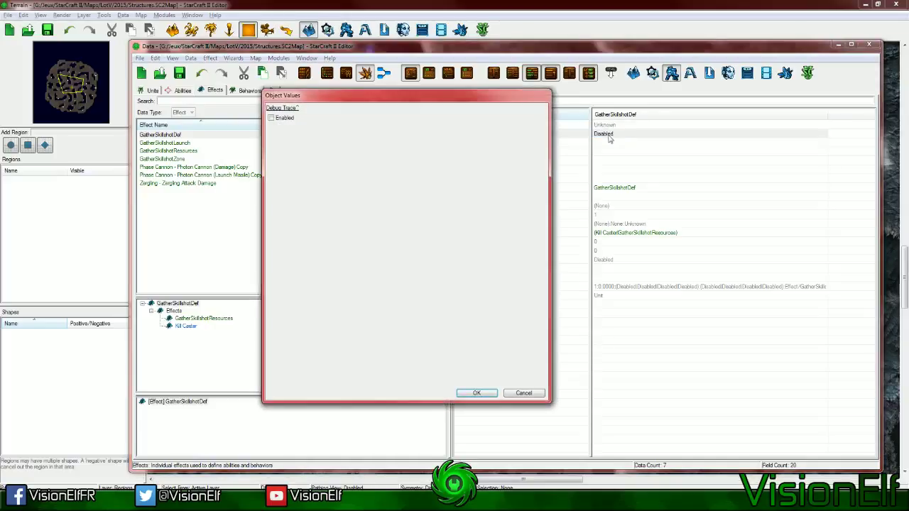
{"action": "left_click", "coordinate": [524, 391]}
{"action": "left_click", "coordinate": [598, 233]}
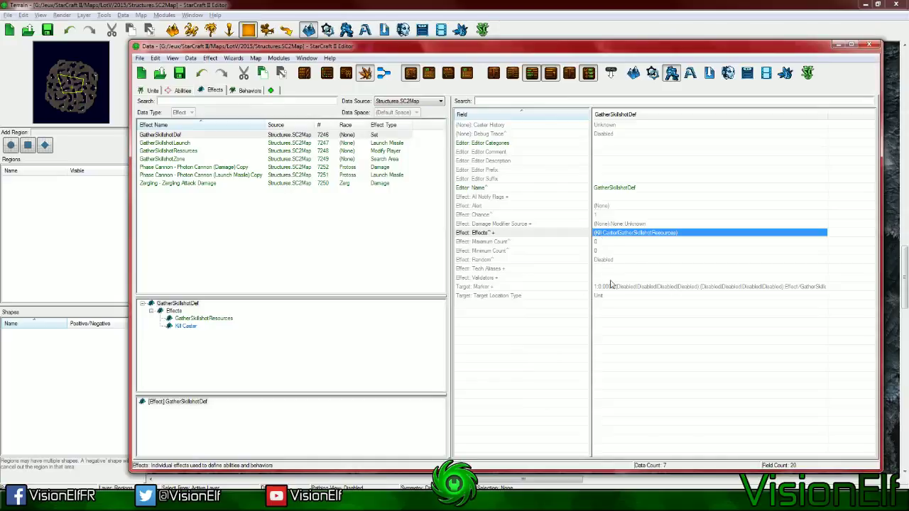
{"action": "left_click", "coordinate": [536, 241]}
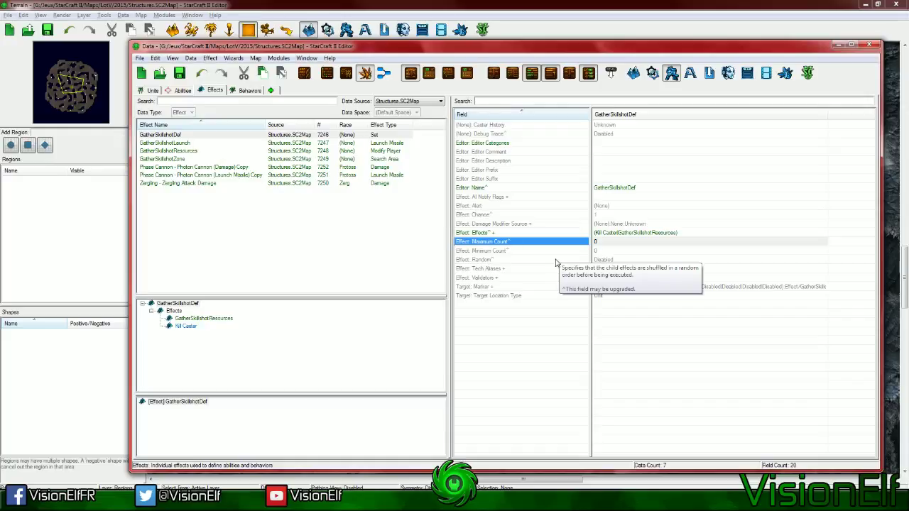
Review the Player options of the GatherSkillshotResources effect, keeping Target as the value
{"action": "left_click", "coordinate": [203, 151]}
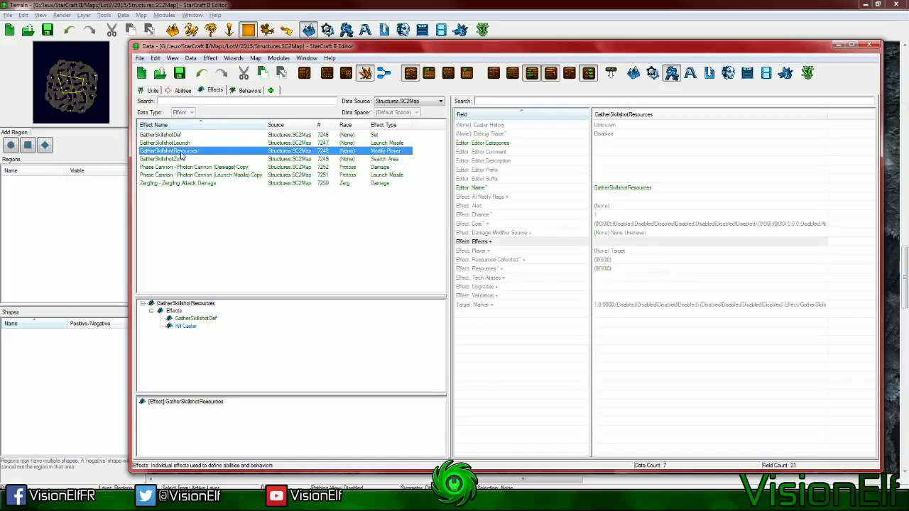
{"action": "left_click", "coordinate": [542, 252]}
{"action": "double_click", "coordinate": [641, 256]}
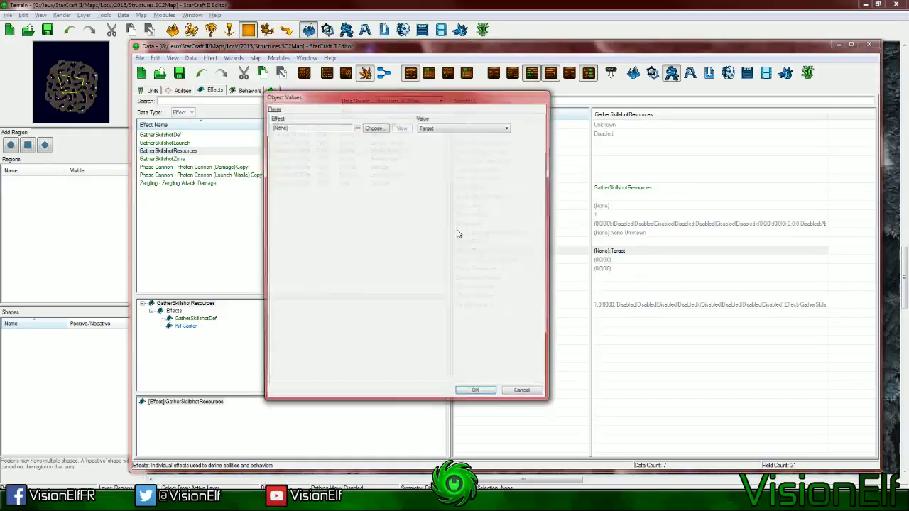
{"action": "left_click", "coordinate": [464, 127]}
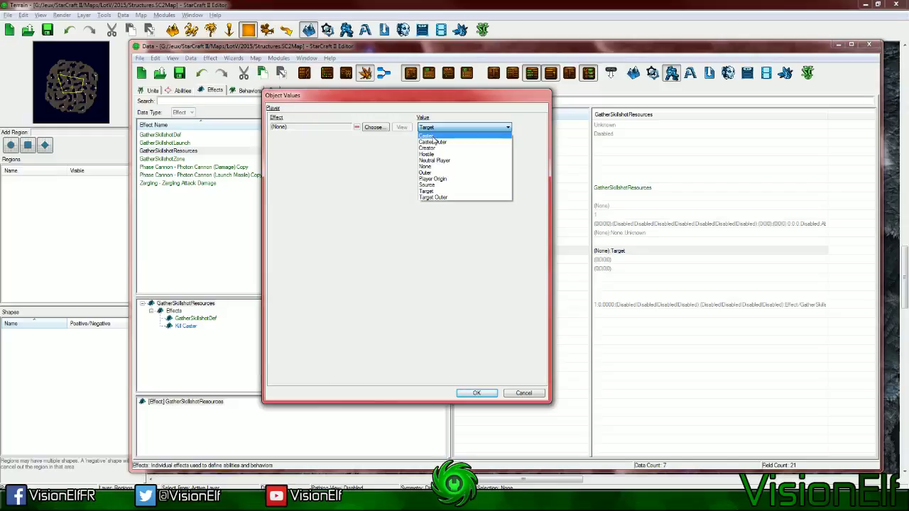
{"action": "left_click", "coordinate": [427, 191]}
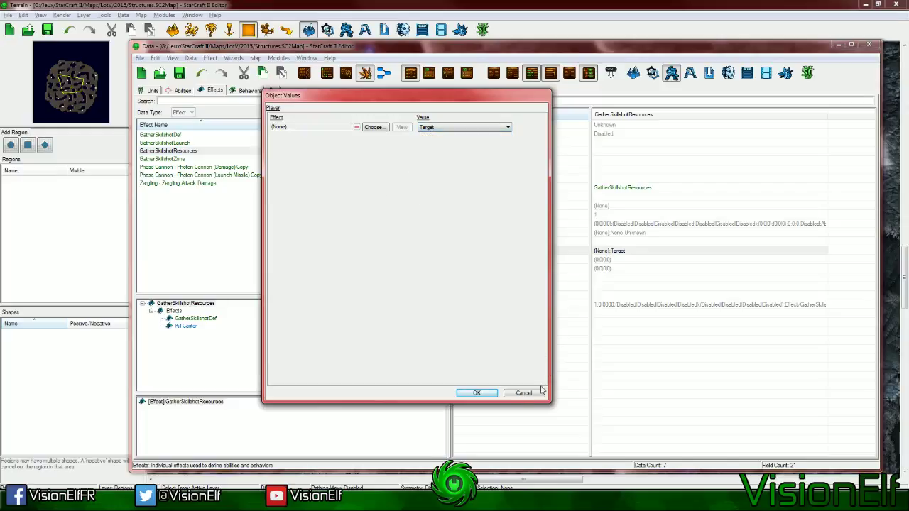
{"action": "left_click", "coordinate": [495, 396]}
Set the Minerals value in the Resources field of GatherSkillshotResources to 5, and save the map
{"action": "double_click", "coordinate": [613, 268]}
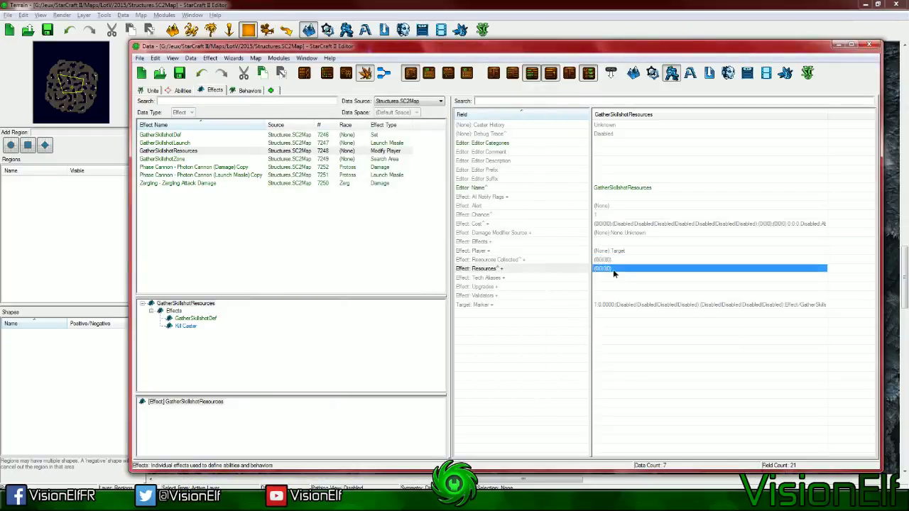
{"action": "key", "text": "Tab"}
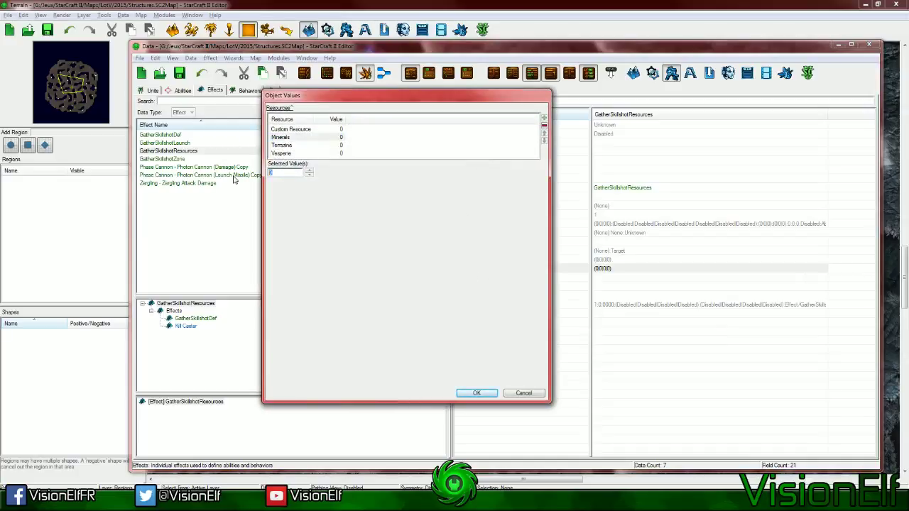
{"action": "left_click", "coordinate": [486, 391]}
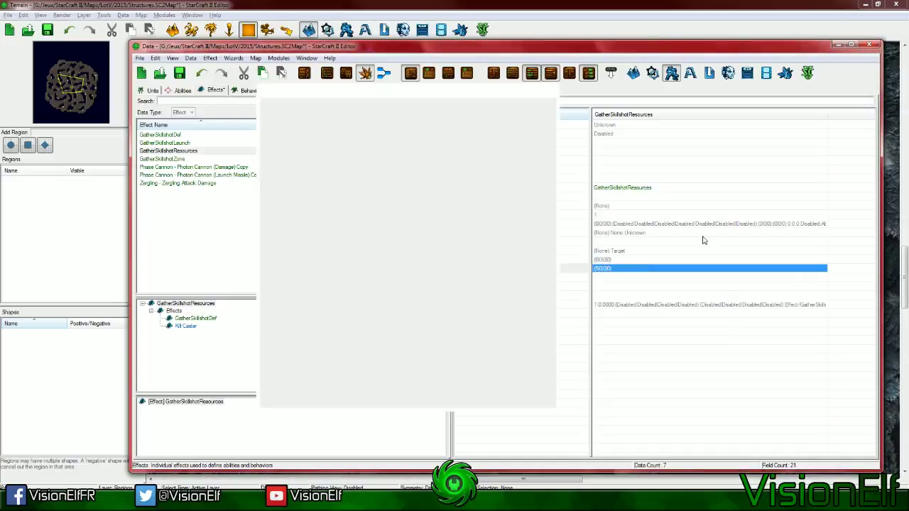
{"action": "left_click", "coordinate": [692, 243]}
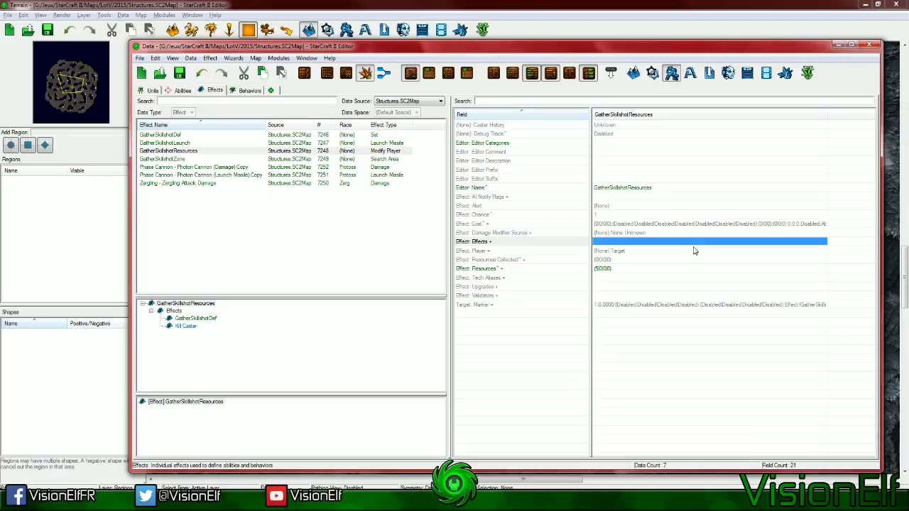
{"action": "left_click", "coordinate": [179, 73]}
Select the GatherSkillshot ability, and open the Buttons data type from the art and sound data
{"action": "left_click", "coordinate": [183, 91]}
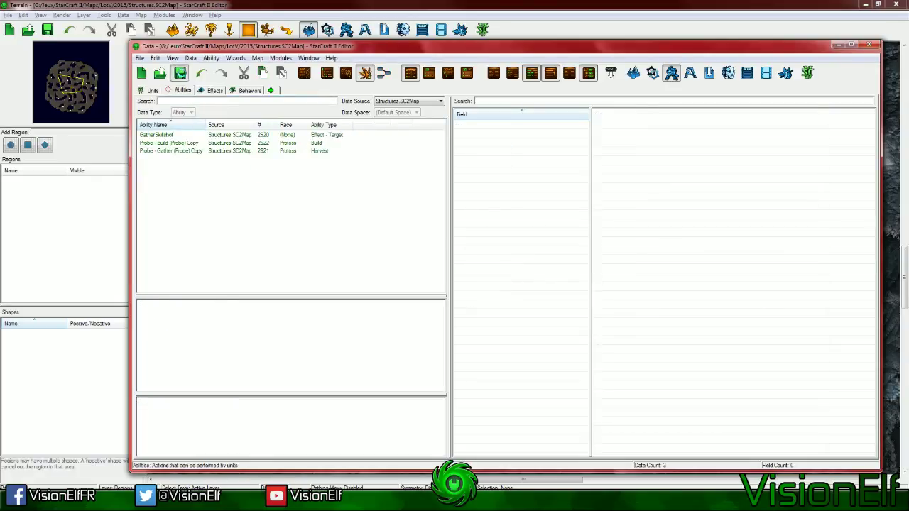
{"action": "left_click", "coordinate": [186, 135]}
{"action": "left_click", "coordinate": [271, 91]}
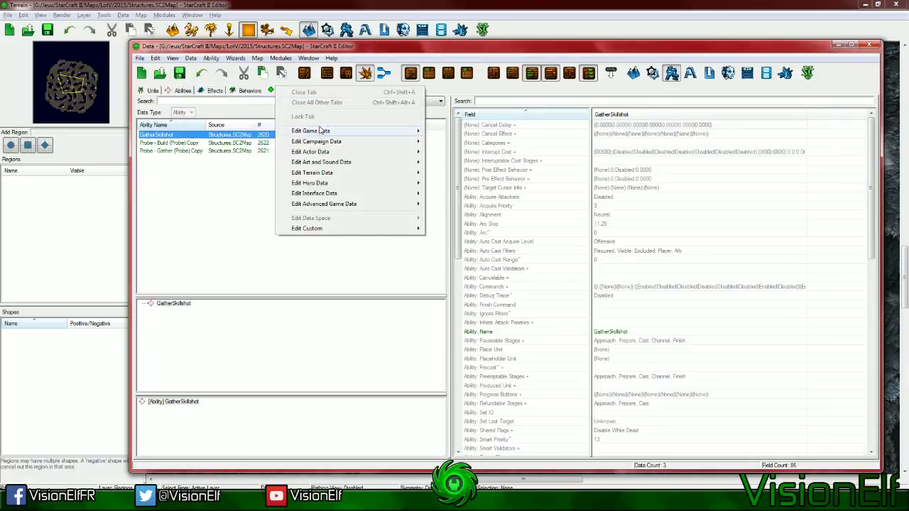
{"action": "mouse_move", "coordinate": [323, 131]}
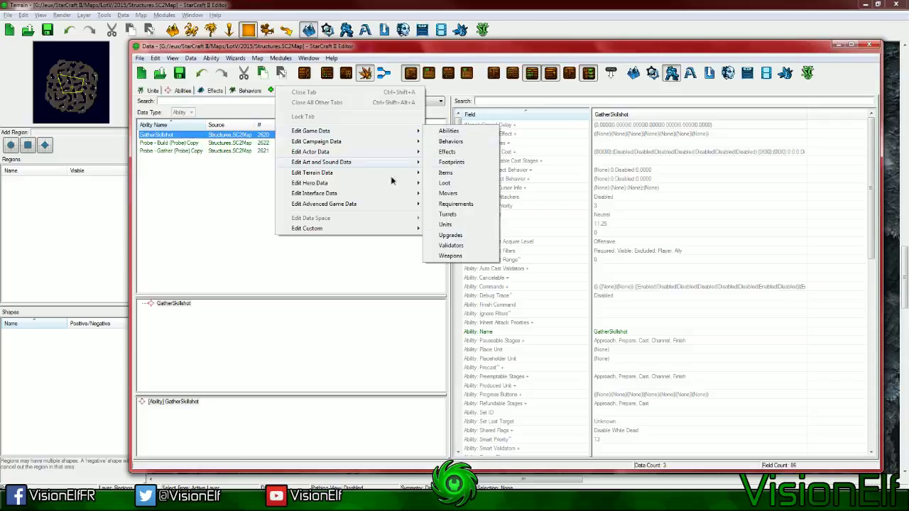
{"action": "mouse_move", "coordinate": [371, 162]}
{"action": "left_click", "coordinate": [469, 167]}
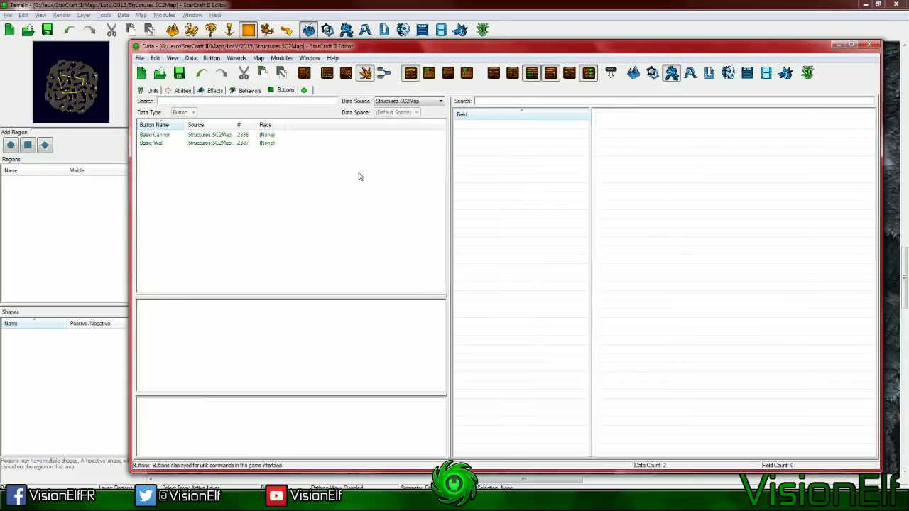
Create a new button named Gather with the suggested ID
{"action": "right_click", "coordinate": [264, 175]}
{"action": "left_click", "coordinate": [281, 179]}
{"action": "type", "text": "Gather"}
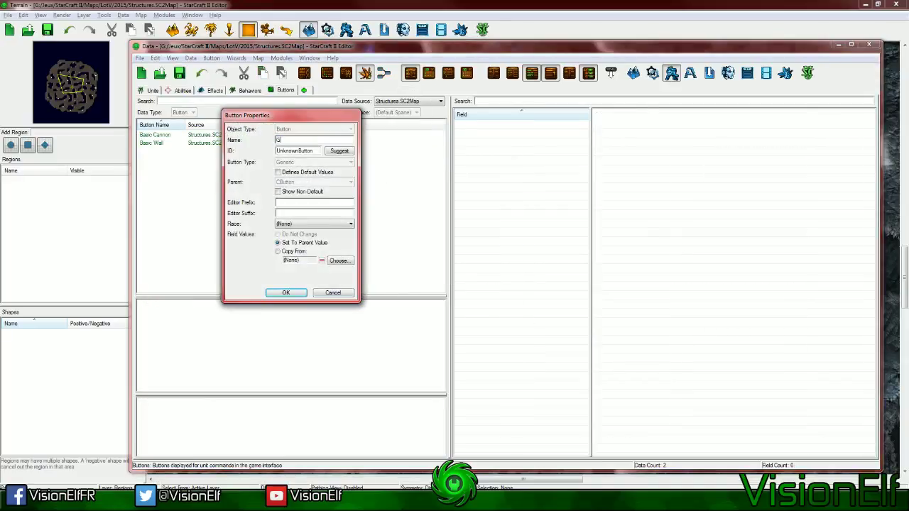
{"action": "left_click", "coordinate": [338, 151]}
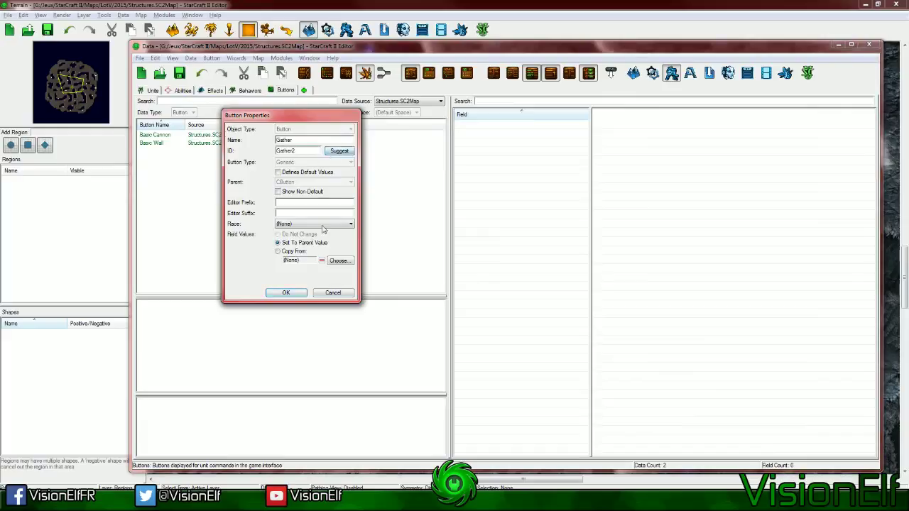
{"action": "left_click", "coordinate": [285, 292]}
Set the Gather button's Alert Tooltip to "Gather target mineral." with "Can be intercepted by other players." on a second line
{"action": "left_click", "coordinate": [667, 251]}
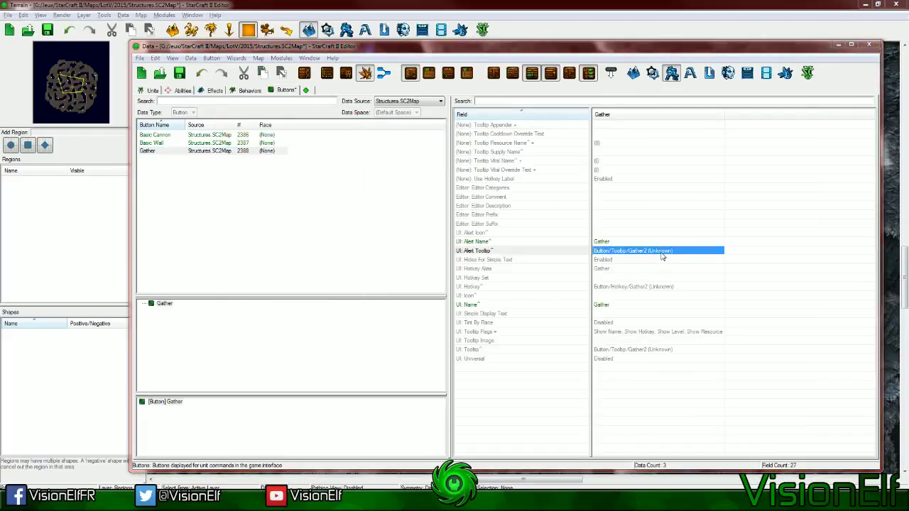
{"action": "double_click", "coordinate": [659, 252]}
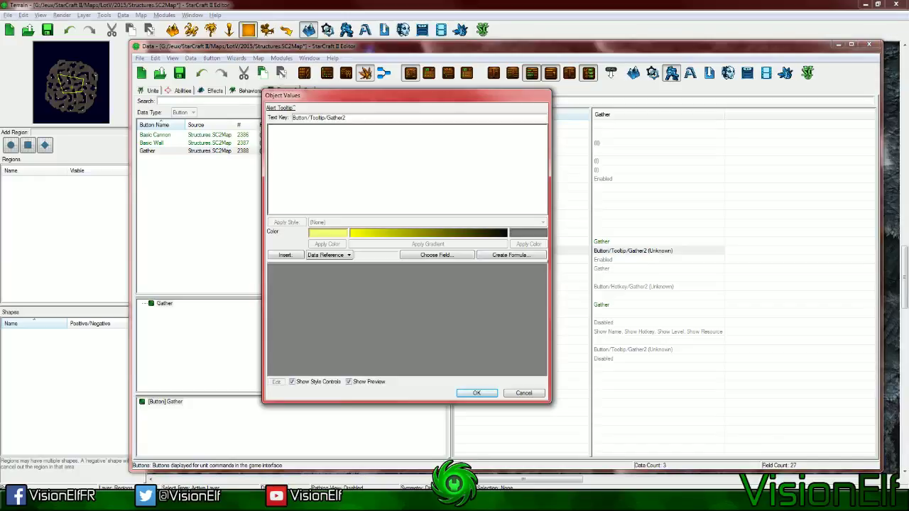
{"action": "type", "text": "Gather target mineral."}
{"action": "key", "text": "Return"}
{"action": "type", "text": "Ca"}
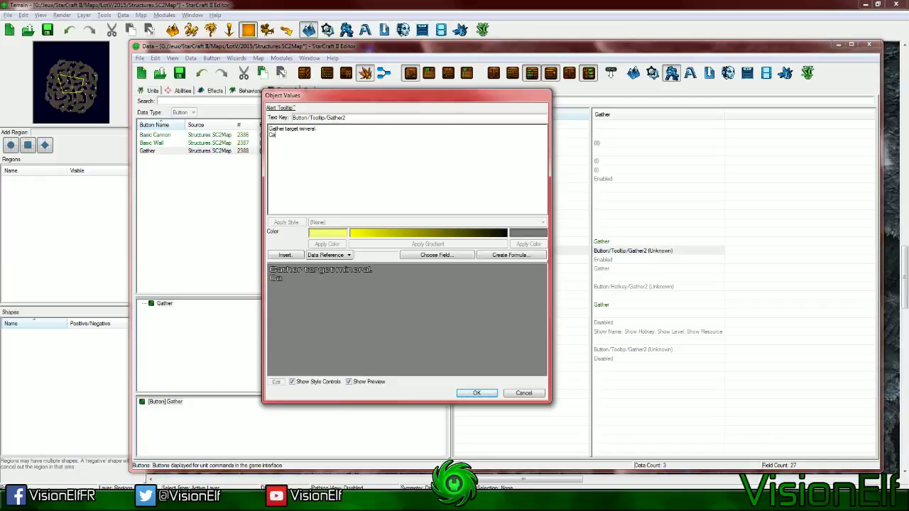
{"action": "type", "text": "n be intercepted by"}
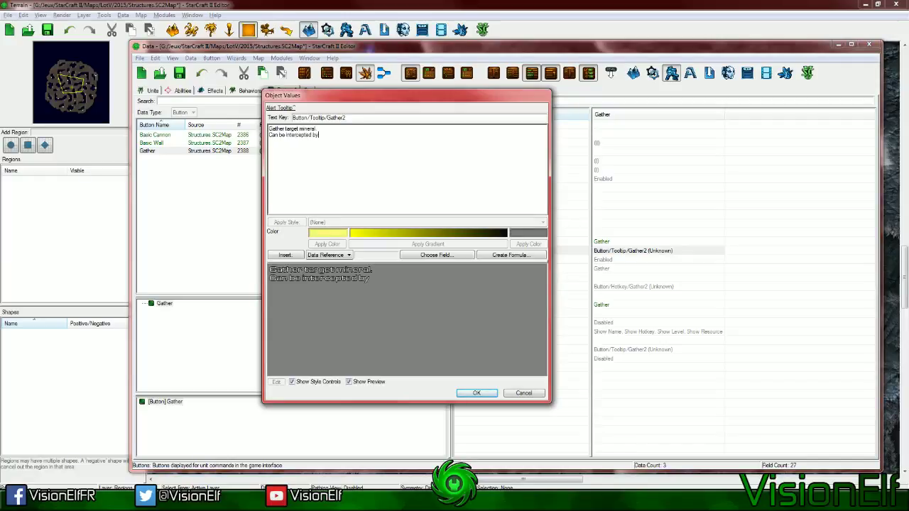
{"action": "type", "text": " other players."}
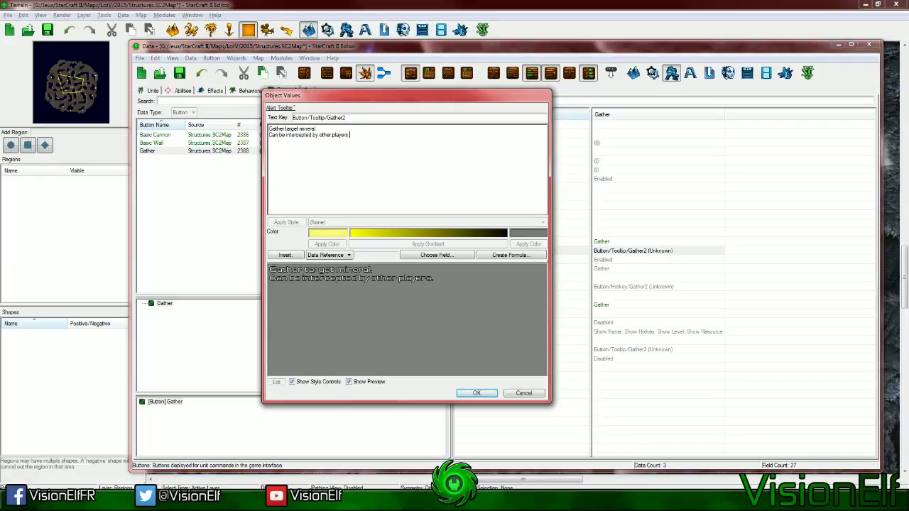
{"action": "left_click", "coordinate": [476, 393]}
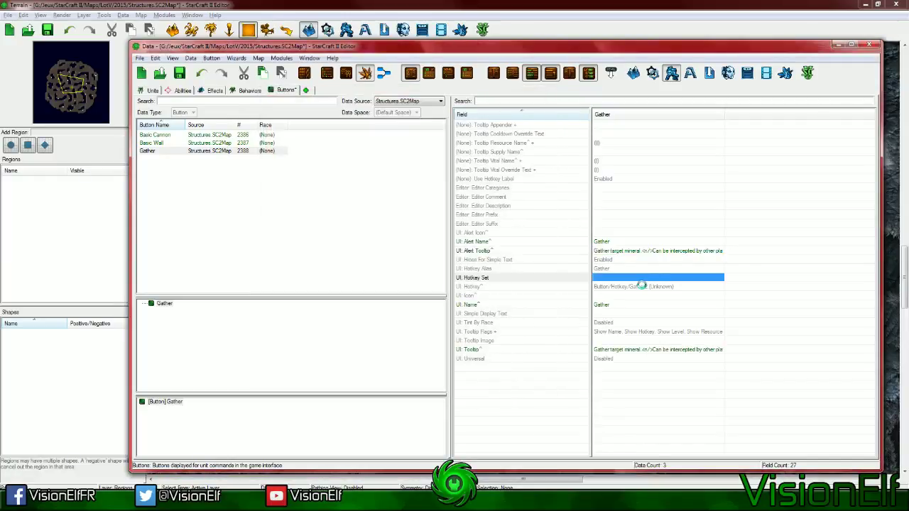
Set the Gather button's Hotkey to X
{"action": "double_click", "coordinate": [641, 286]}
{"action": "left_click", "coordinate": [313, 130]}
{"action": "key", "text": "x"}
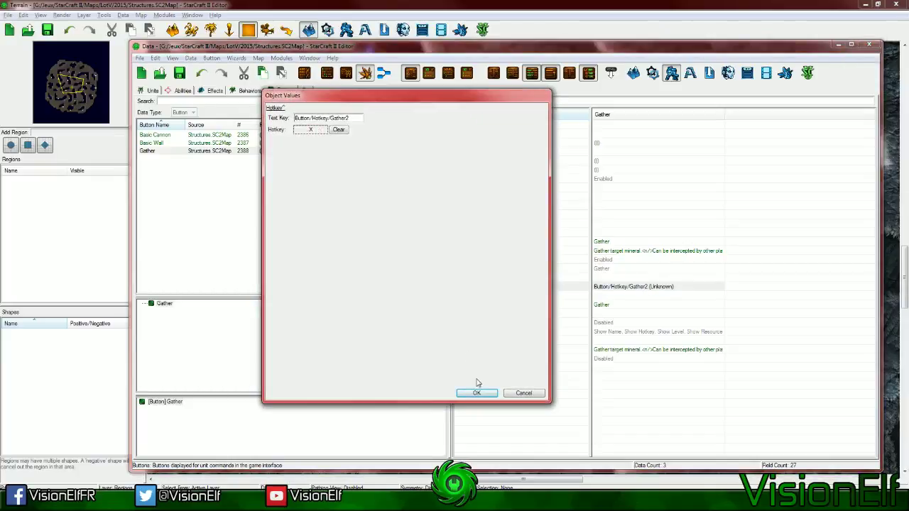
{"action": "left_click", "coordinate": [476, 392]}
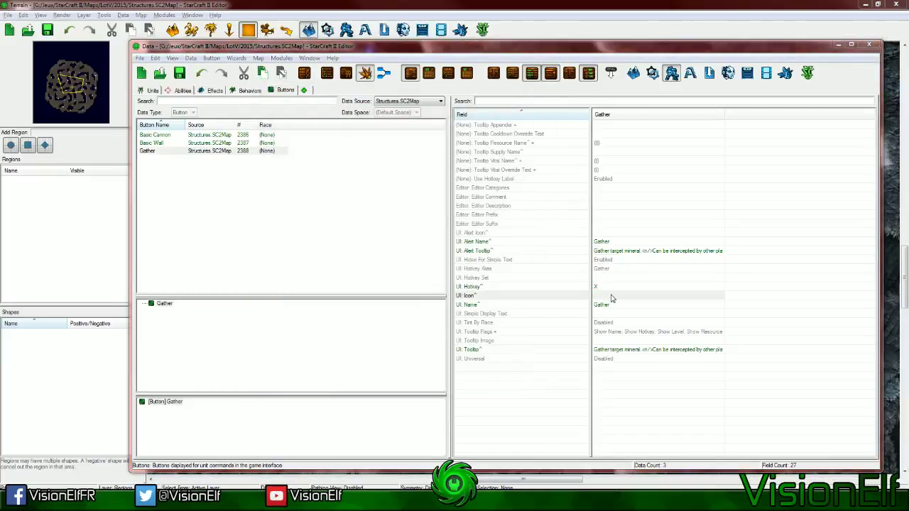
Set the Gather button's Icon and Alert Icon to Assets\Textures\btn-ability-protoss-gather.dds, searching the image files for "gather"
{"action": "key", "text": "Return"}
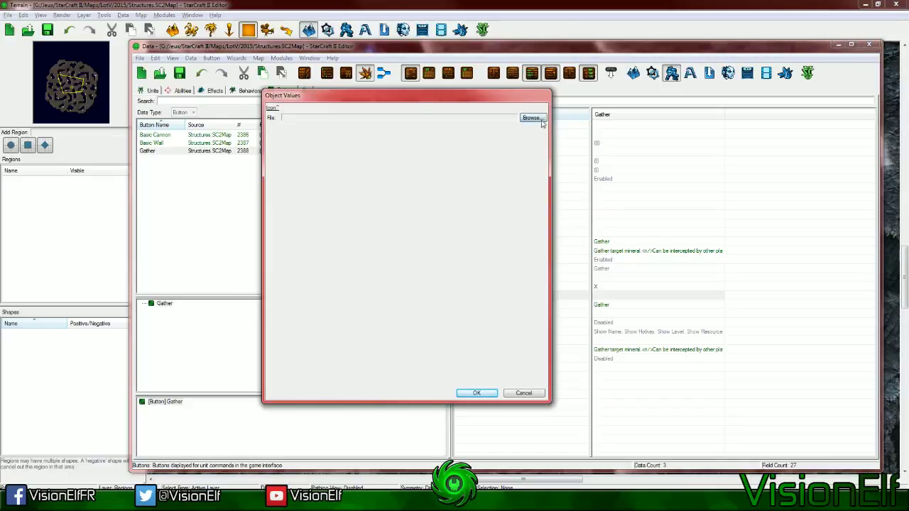
{"action": "left_click", "coordinate": [540, 118]}
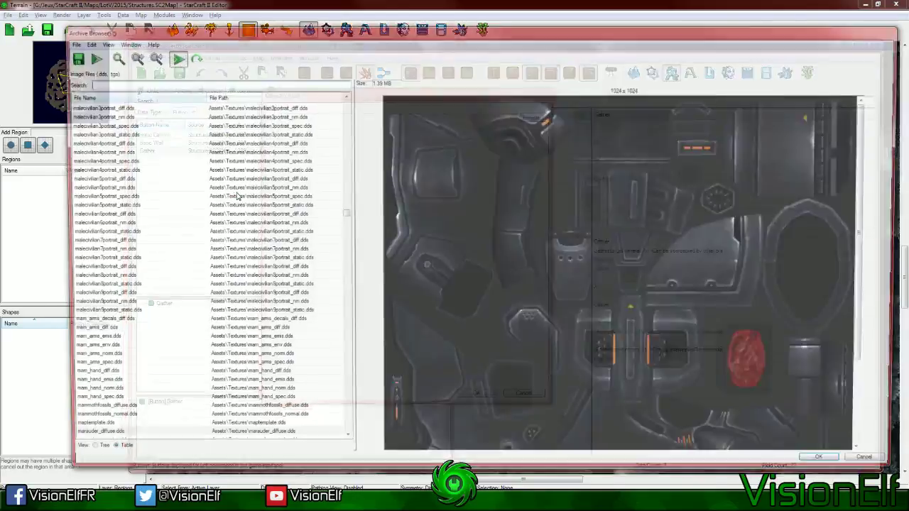
{"action": "type", "text": "gather"}
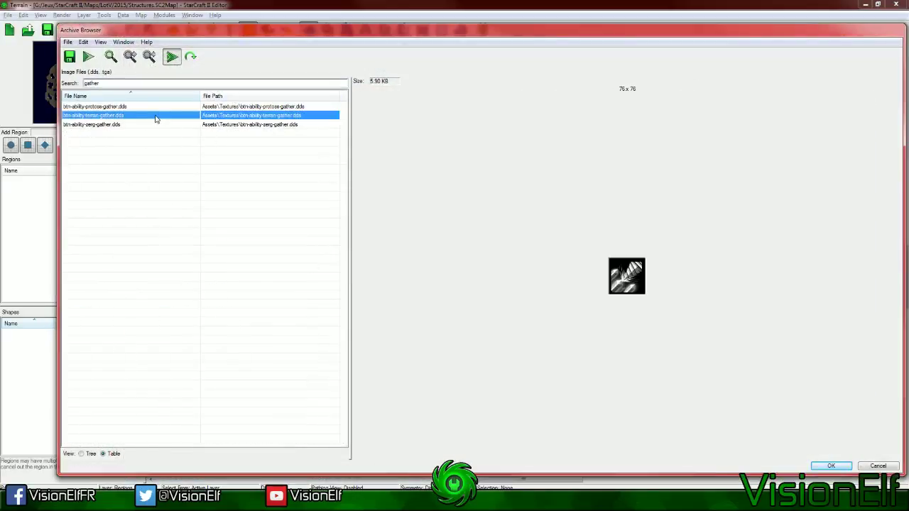
{"action": "key", "text": "Down"}
{"action": "key", "text": "Down"}
{"action": "key", "text": "Up"}
{"action": "key", "text": "Up"}
{"action": "key", "text": "Return"}
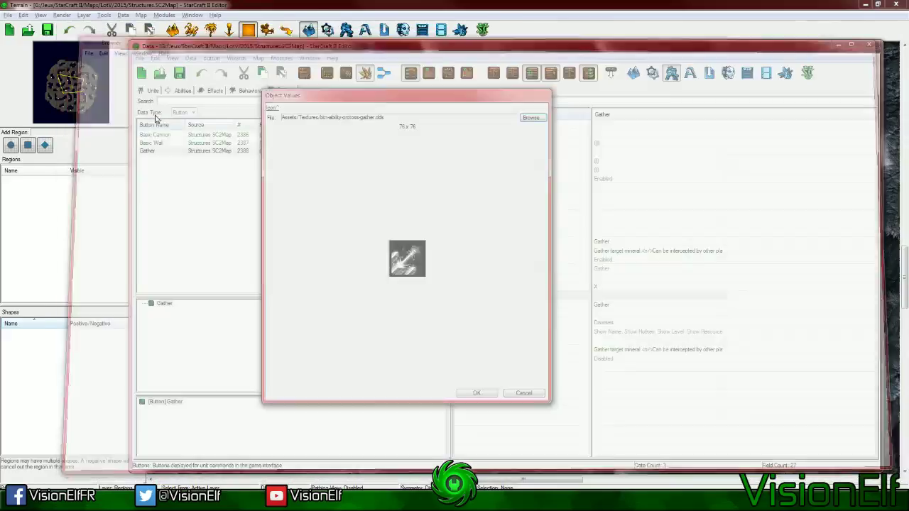
{"action": "left_click", "coordinate": [492, 394]}
{"action": "double_click", "coordinate": [627, 234]}
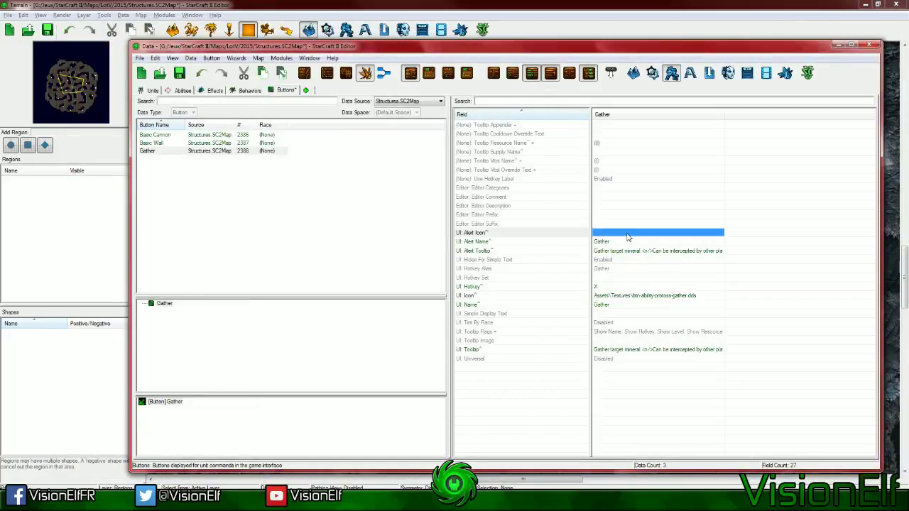
{"action": "type", "text": "Assets\\Textures\\btn-ability-protoss-gather.dds"}
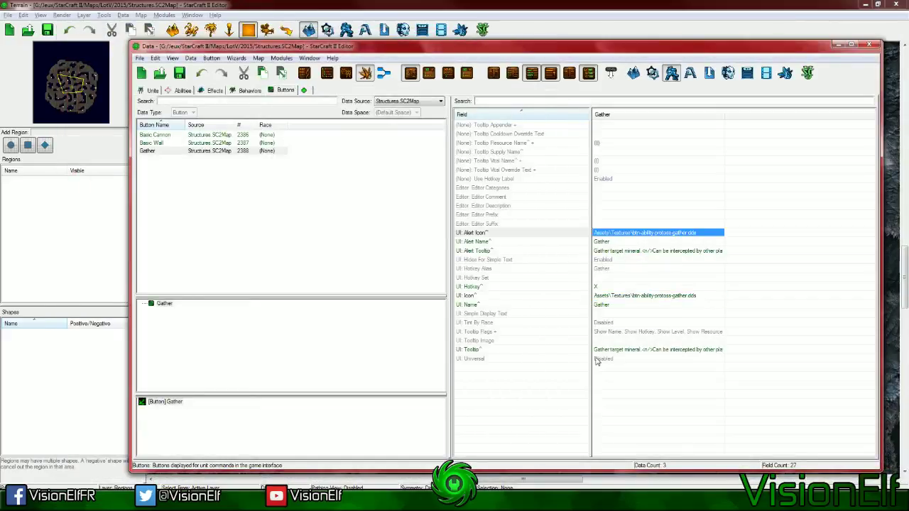
Check the Tint By Race option and the Alert Icon preview of the Gather button without changing them
{"action": "left_click", "coordinate": [603, 314]}
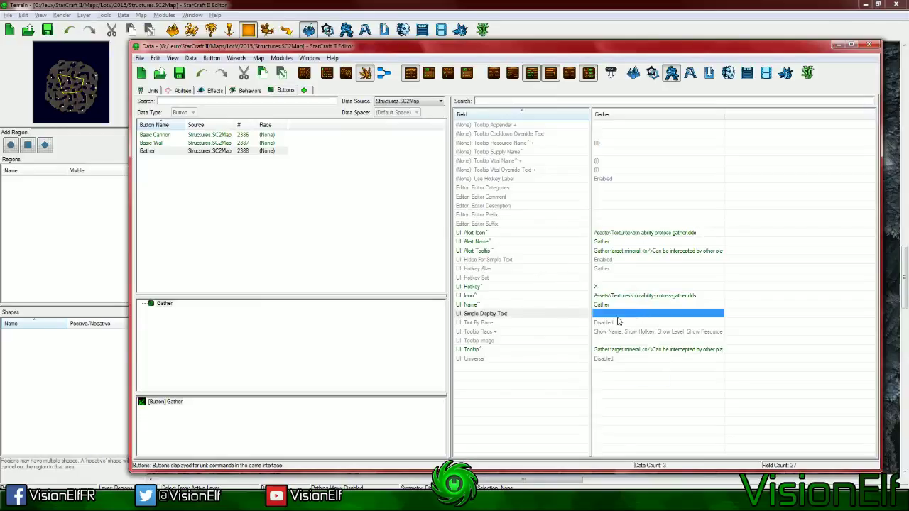
{"action": "double_click", "coordinate": [607, 322]}
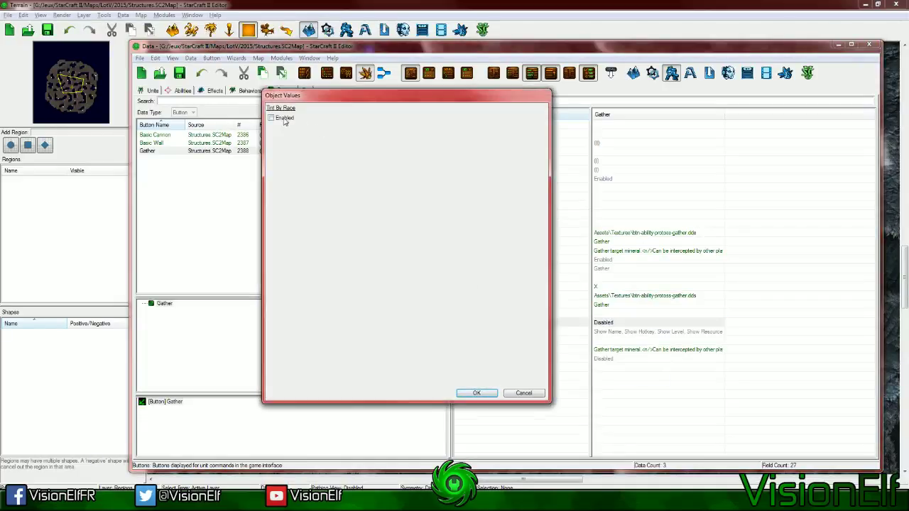
{"action": "left_click", "coordinate": [523, 394]}
{"action": "left_click", "coordinate": [623, 287]}
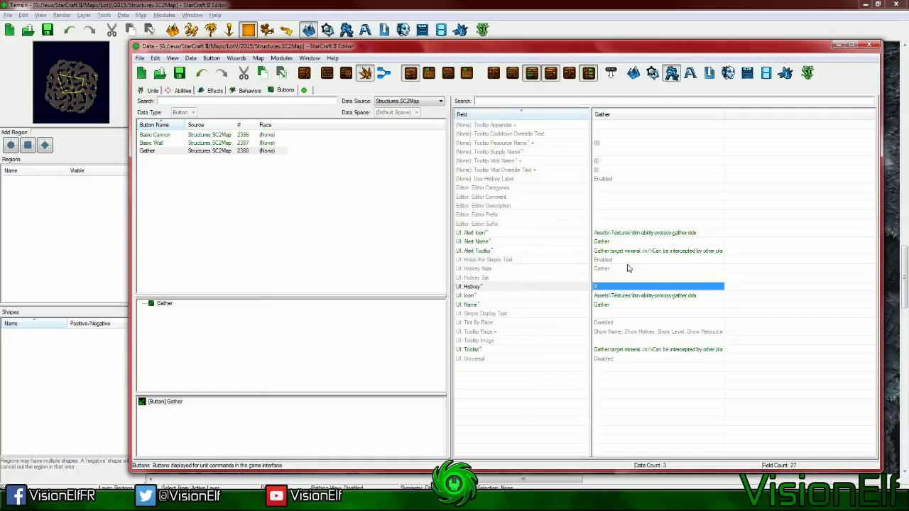
{"action": "double_click", "coordinate": [629, 235]}
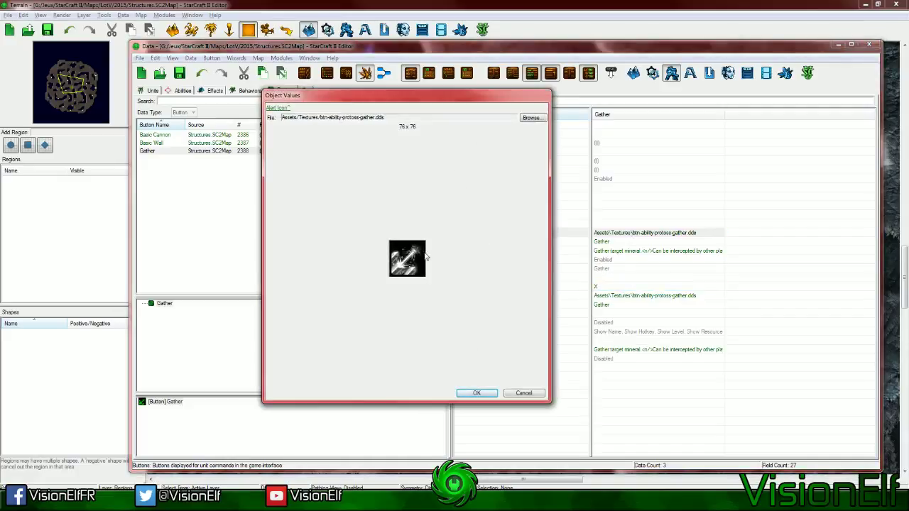
{"action": "left_click", "coordinate": [524, 393]}
Enable Tint By Race for the Gather button, and preview its Alert Icon again
{"action": "double_click", "coordinate": [623, 322]}
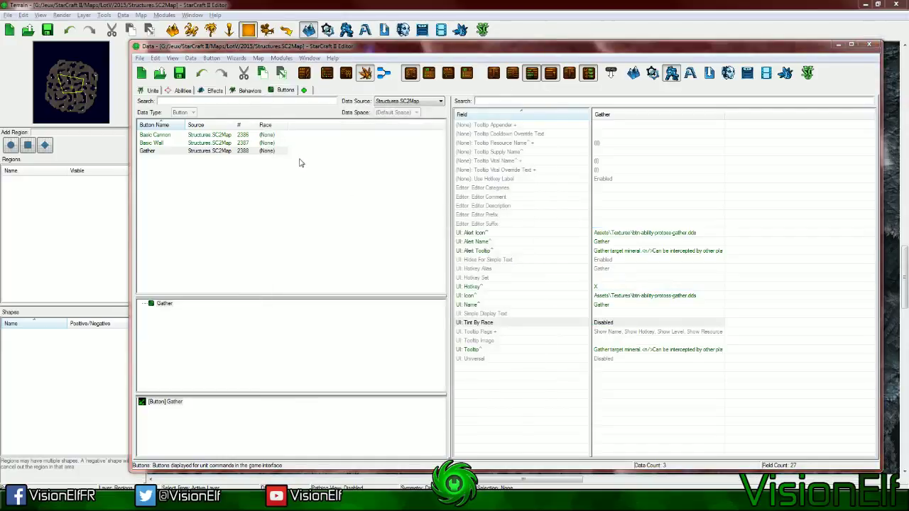
{"action": "left_click", "coordinate": [271, 117]}
{"action": "left_click", "coordinate": [477, 392]}
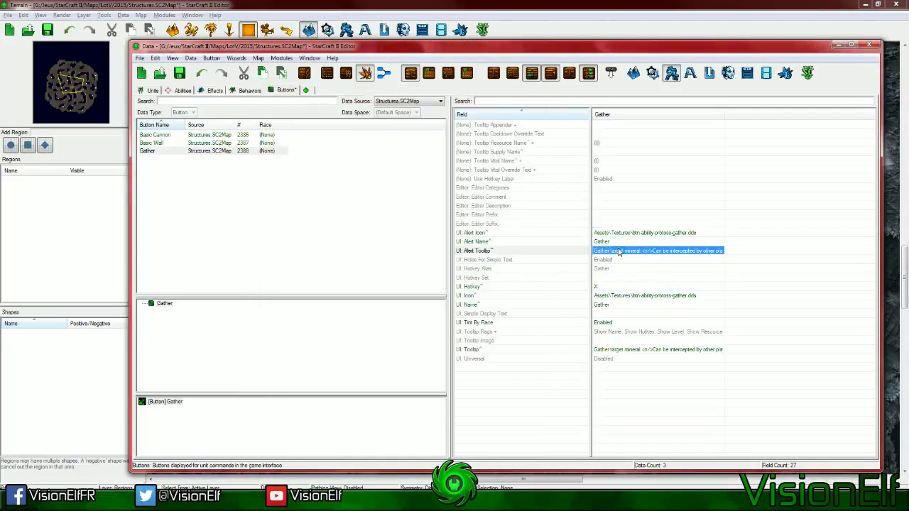
{"action": "double_click", "coordinate": [620, 232]}
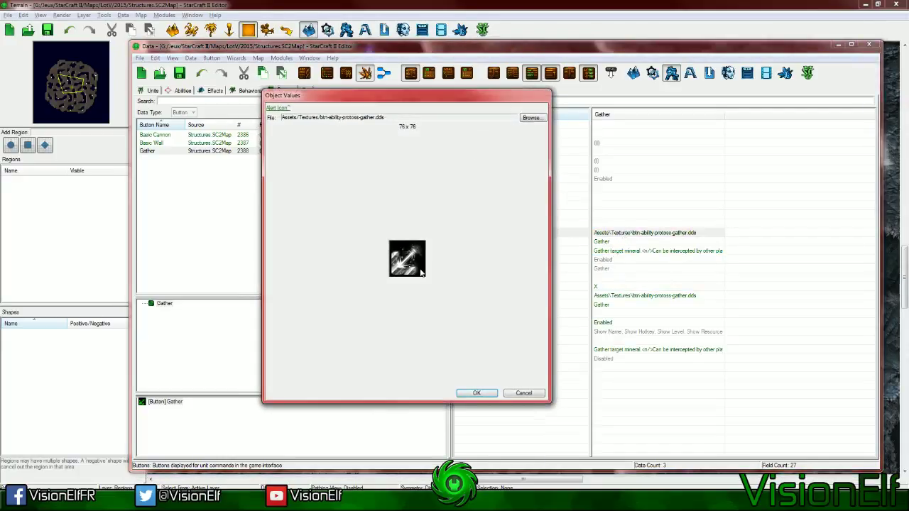
{"action": "left_click", "coordinate": [523, 393]}
{"action": "left_click", "coordinate": [637, 286]}
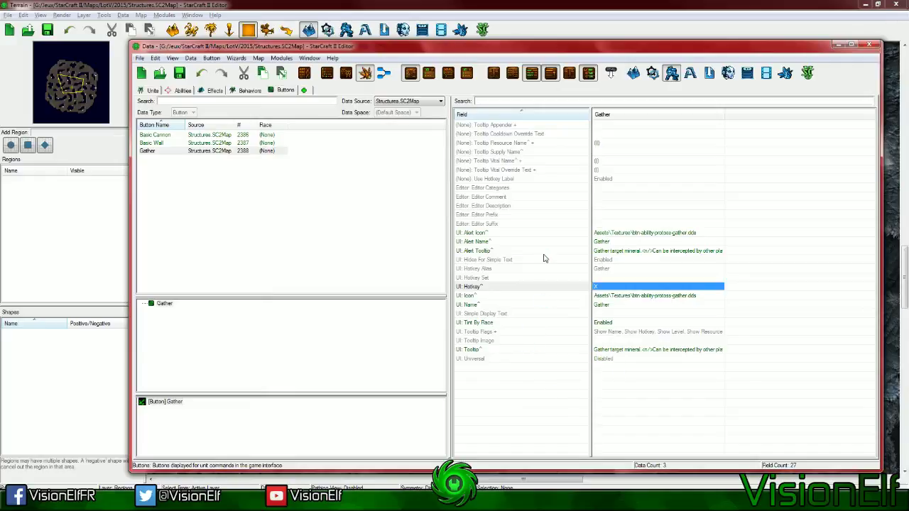
Set the Effect of the GatherSkillshot ability to GatherSkillshotLaunch, searching the effects for "missile" and then "launch"
{"action": "left_click", "coordinate": [179, 91]}
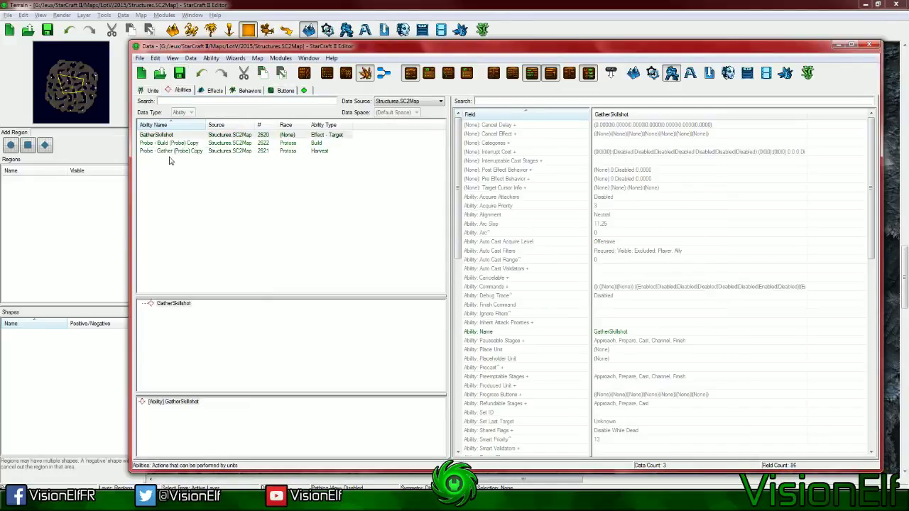
{"action": "left_click", "coordinate": [173, 135]}
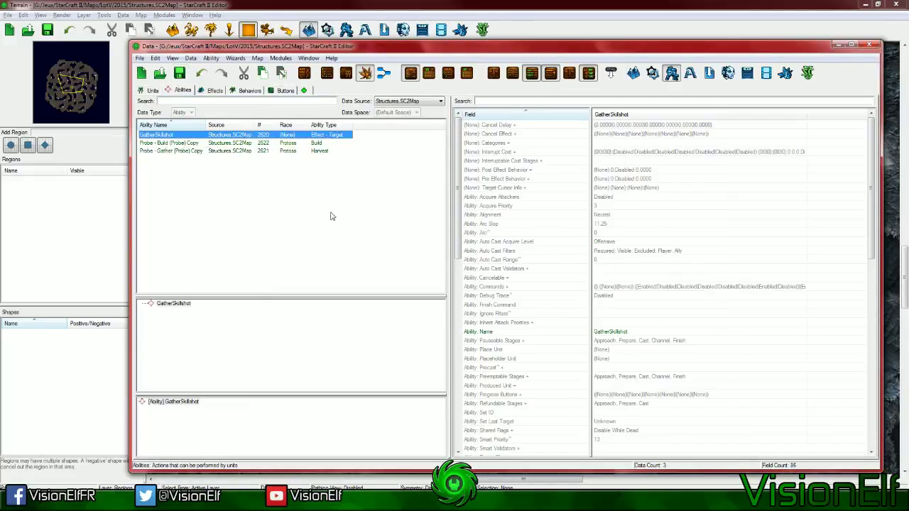
{"action": "left_click", "coordinate": [716, 223]}
{"action": "scroll", "coordinate": [627, 284], "scroll_direction": "down", "scroll_amount": 6}
{"action": "scroll", "coordinate": [628, 284], "scroll_direction": "down", "scroll_amount": 10}
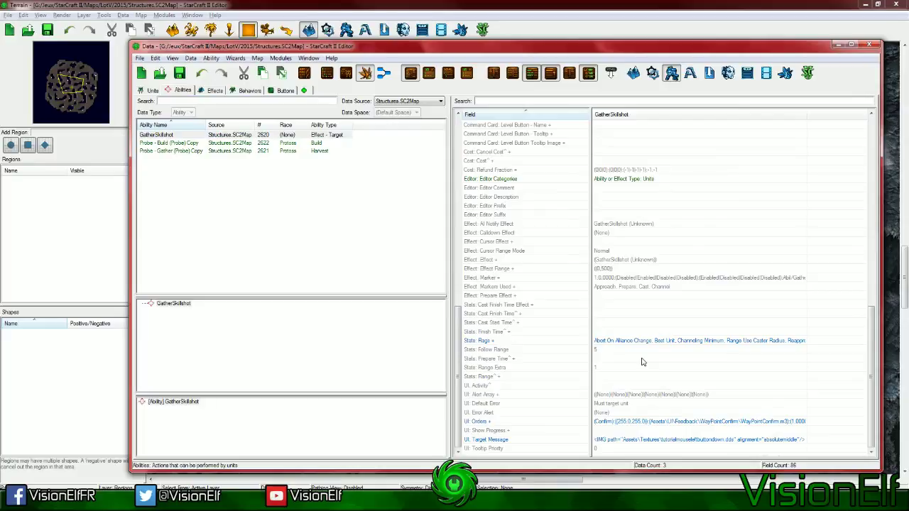
{"action": "left_click", "coordinate": [600, 260]}
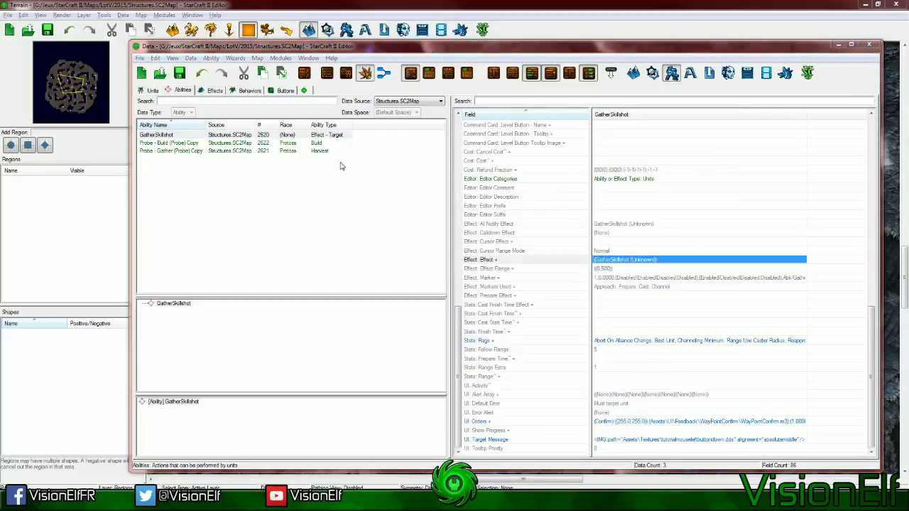
{"action": "left_click", "coordinate": [340, 166]}
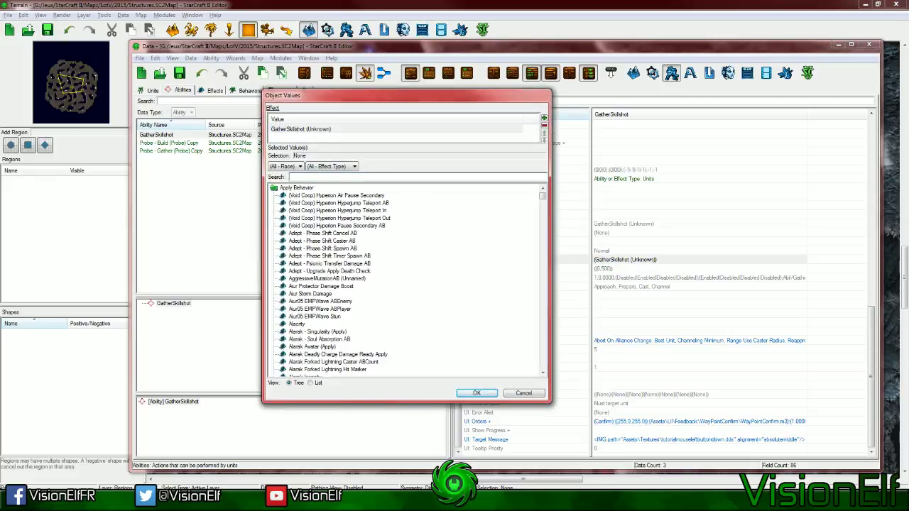
{"action": "type", "text": "m"}
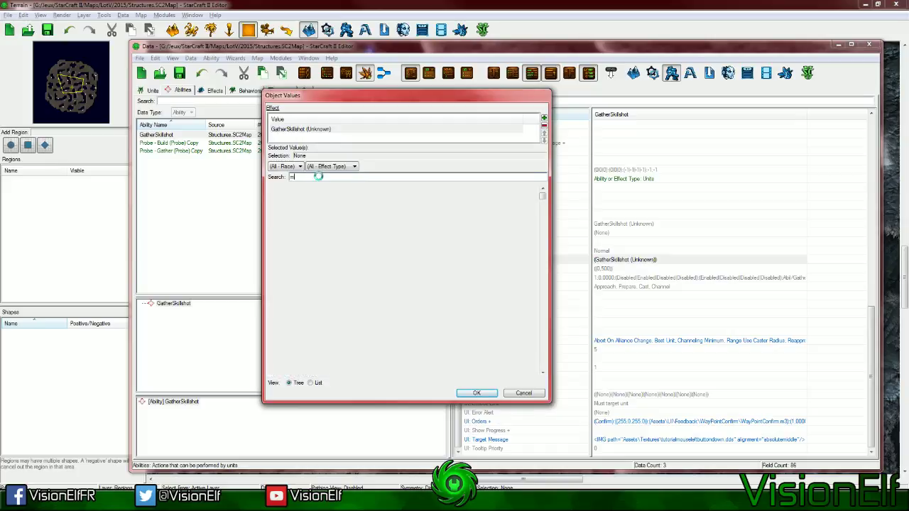
{"action": "type", "text": "issile"}
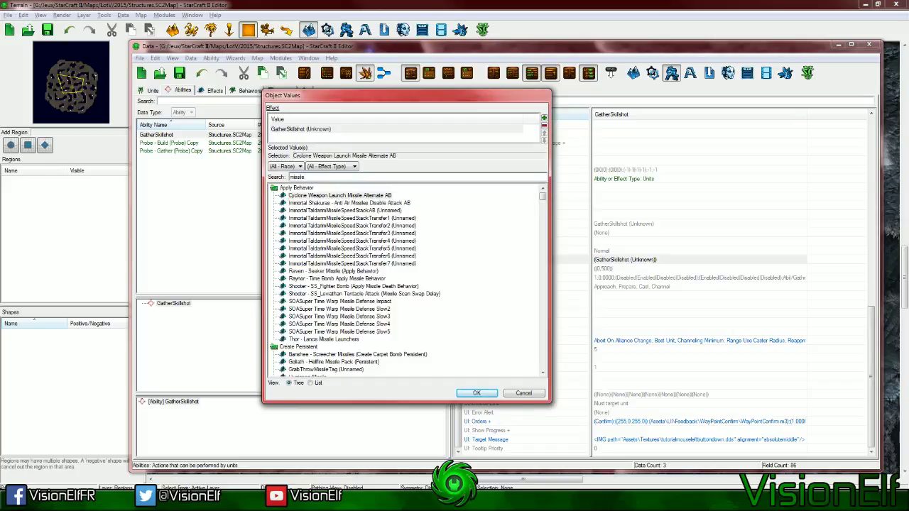
{"action": "key", "text": "ctrl+a"}
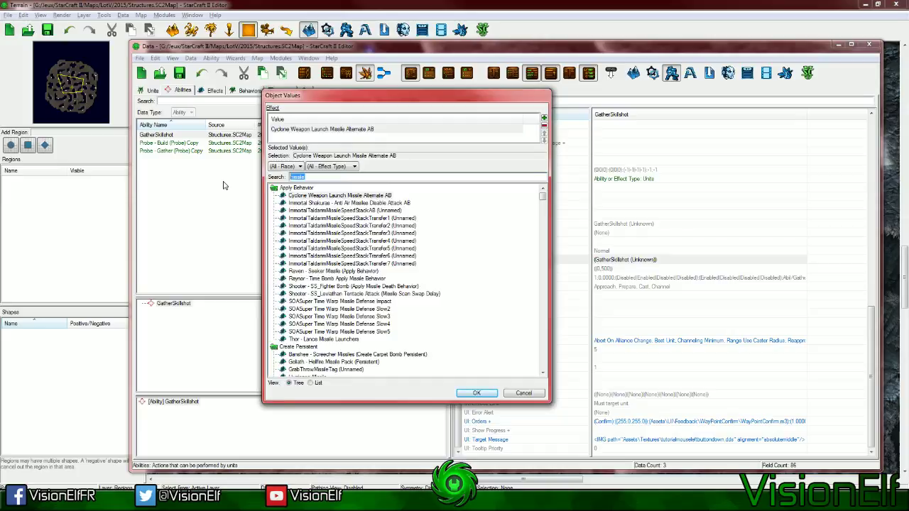
{"action": "key", "text": "BackSpace"}
{"action": "type", "text": "launch"}
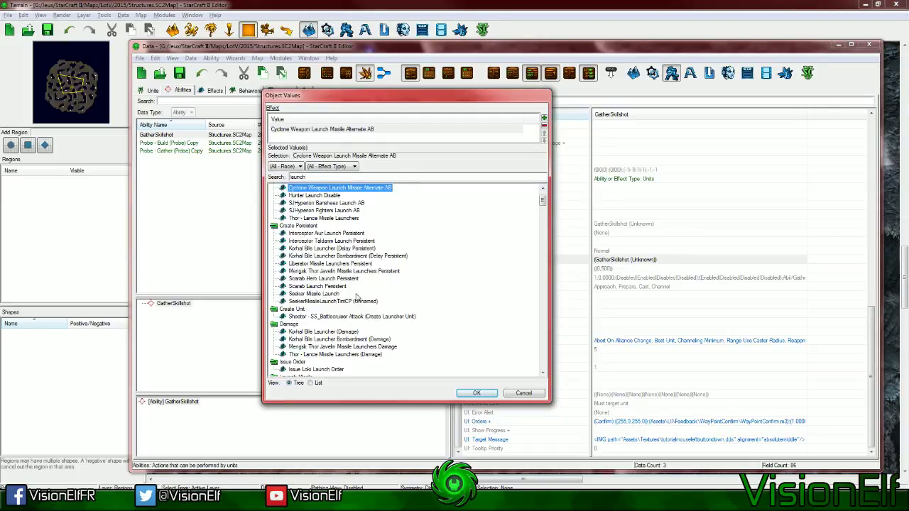
{"action": "scroll", "coordinate": [358, 298], "scroll_direction": "down", "scroll_amount": 4}
{"action": "scroll", "coordinate": [358, 301], "scroll_direction": "down", "scroll_amount": 12}
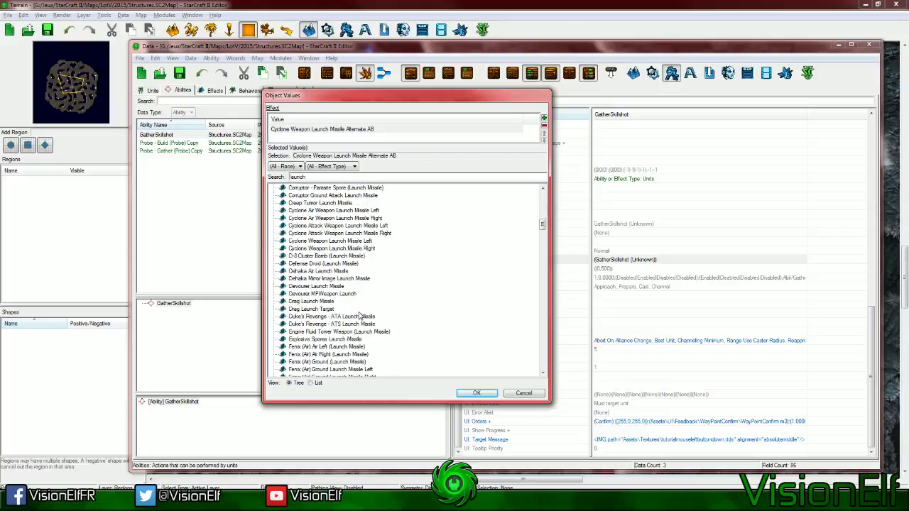
{"action": "scroll", "coordinate": [360, 315], "scroll_direction": "down", "scroll_amount": 20}
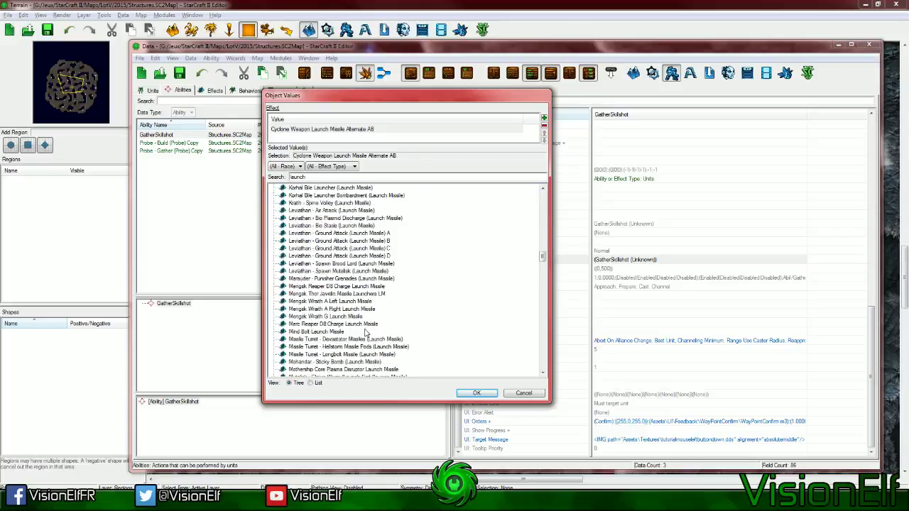
{"action": "scroll", "coordinate": [364, 330], "scroll_direction": "up", "scroll_amount": 4}
{"action": "scroll", "coordinate": [362, 334], "scroll_direction": "down", "scroll_amount": 18}
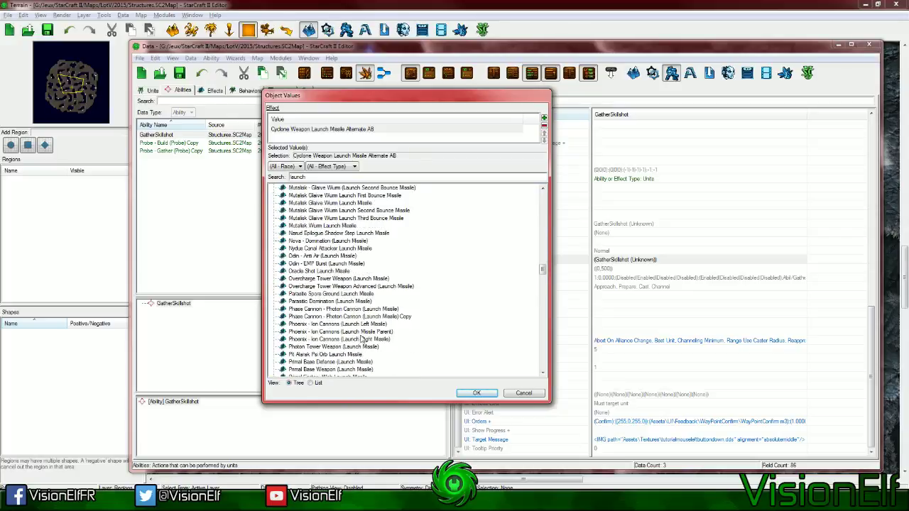
{"action": "scroll", "coordinate": [357, 341], "scroll_direction": "down", "scroll_amount": 14}
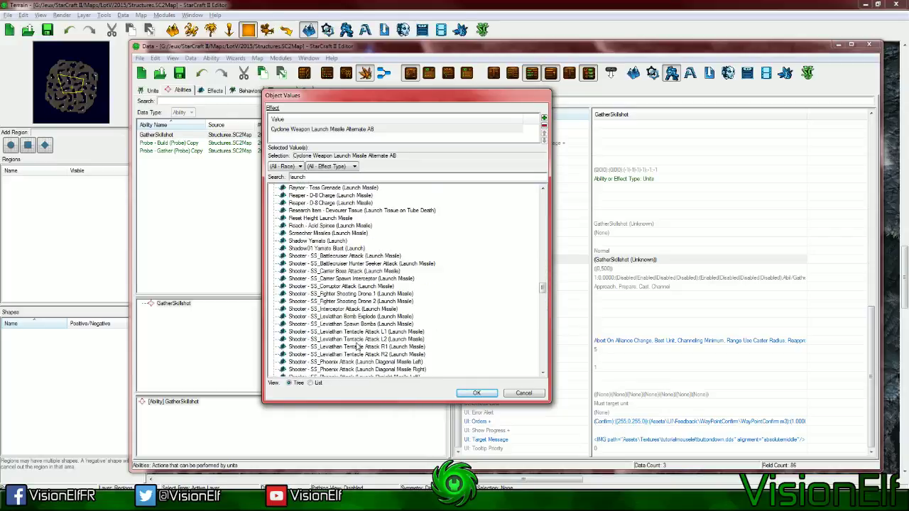
{"action": "left_click", "coordinate": [332, 295]}
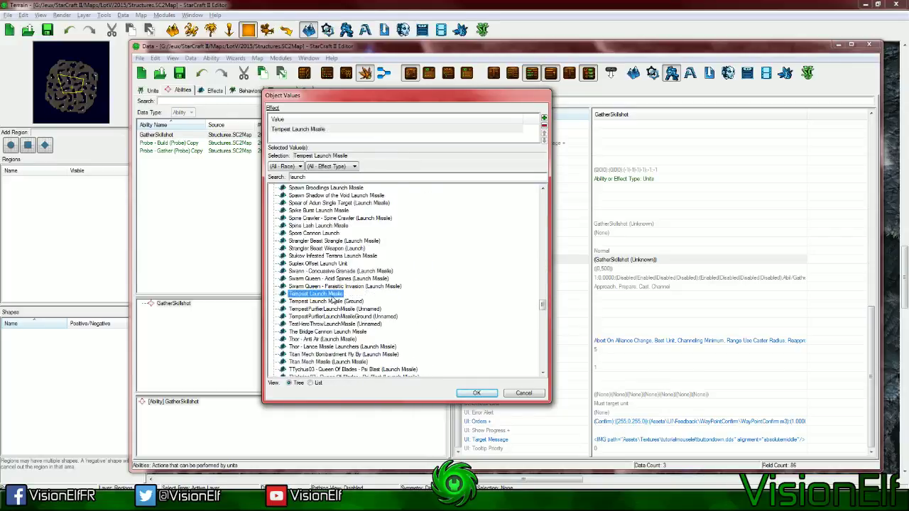
{"action": "key", "text": "g"}
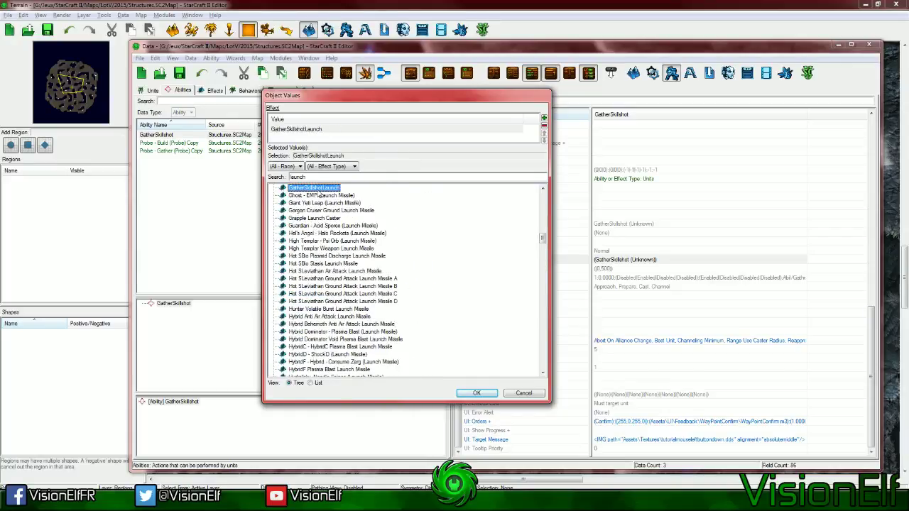
{"action": "left_click", "coordinate": [470, 393]}
{"action": "left_click", "coordinate": [656, 295]}
{"action": "double_click", "coordinate": [655, 294]}
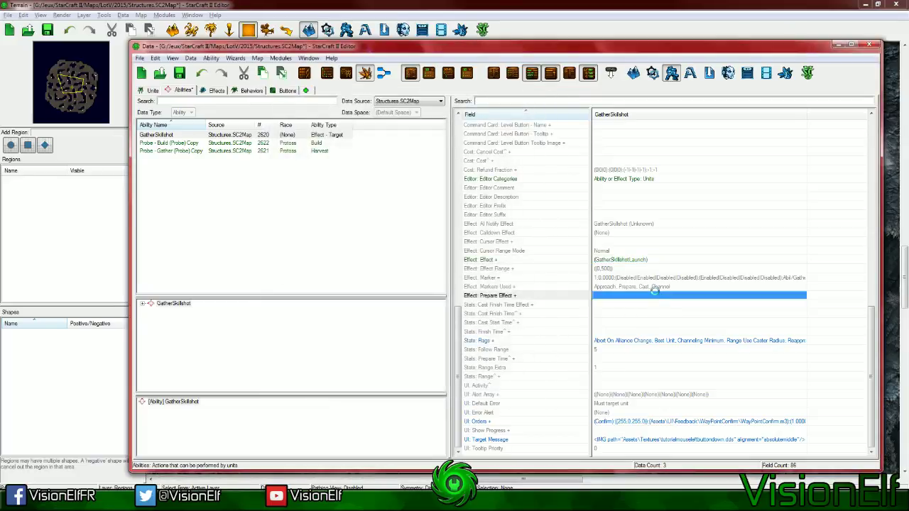
Open the GatherSkillshotLaunch effect linked to the GatherSkillshot ability and examine its effect and target fields
{"action": "left_click", "coordinate": [142, 303]}
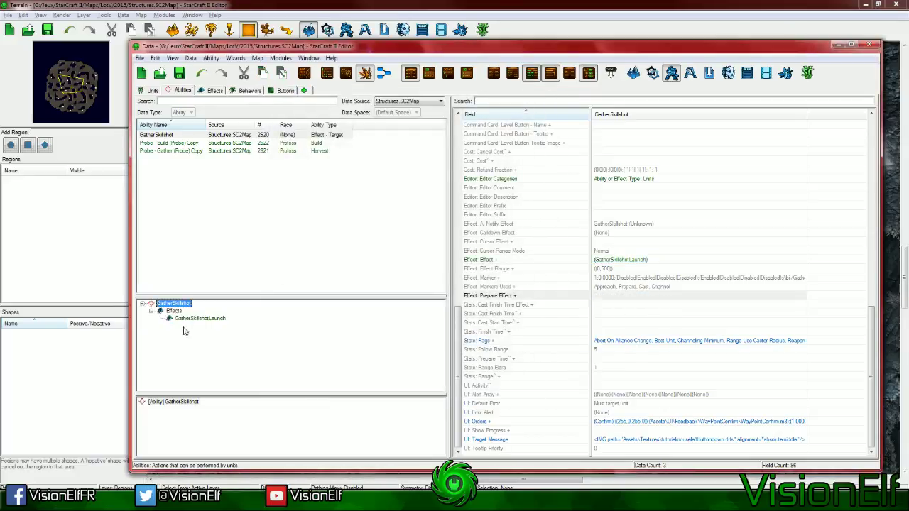
{"action": "left_click", "coordinate": [210, 318]}
{"action": "left_click", "coordinate": [389, 74]}
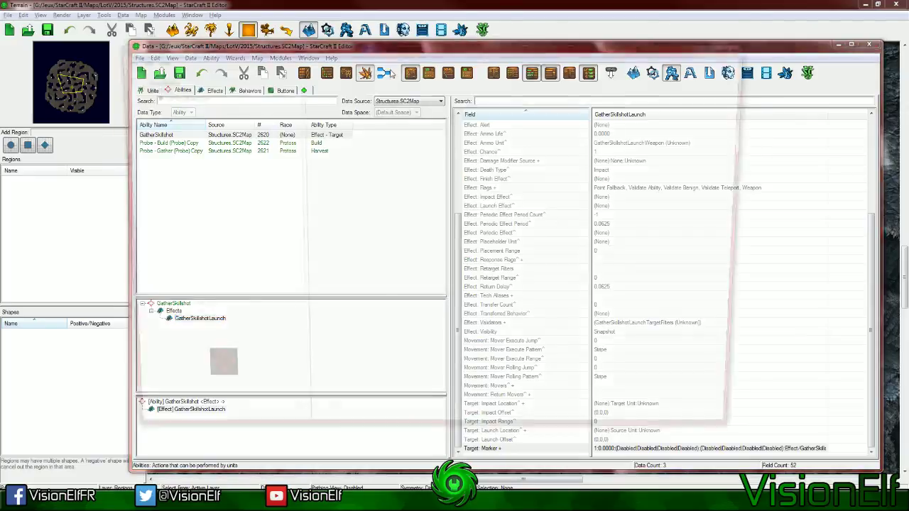
{"action": "left_click", "coordinate": [744, 44]}
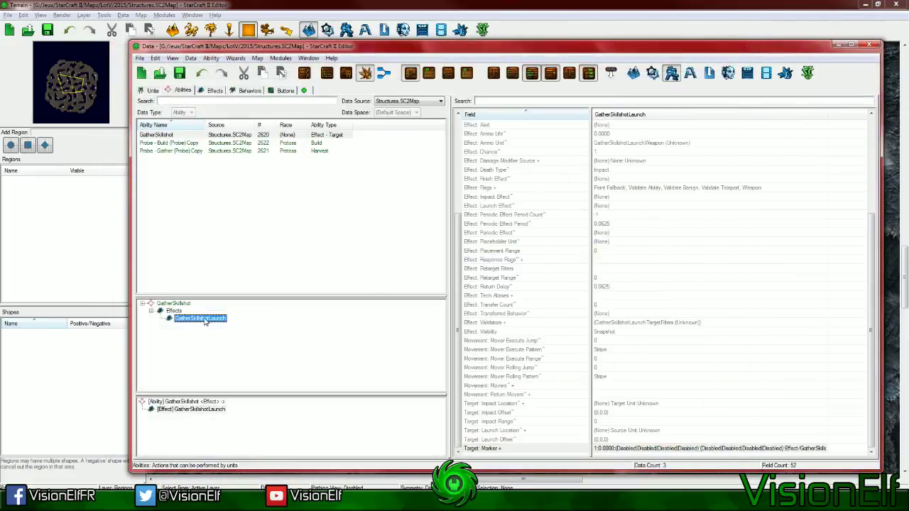
{"action": "left_click", "coordinate": [639, 233]}
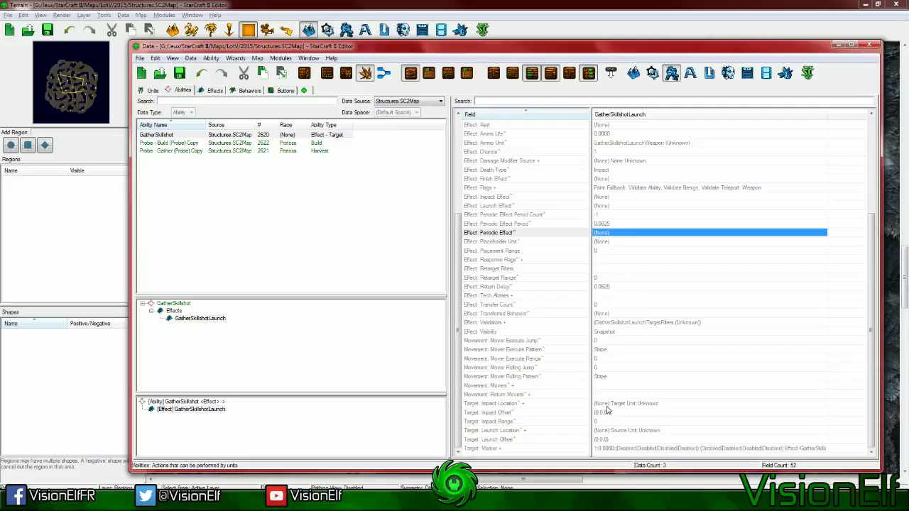
{"action": "double_click", "coordinate": [615, 430]}
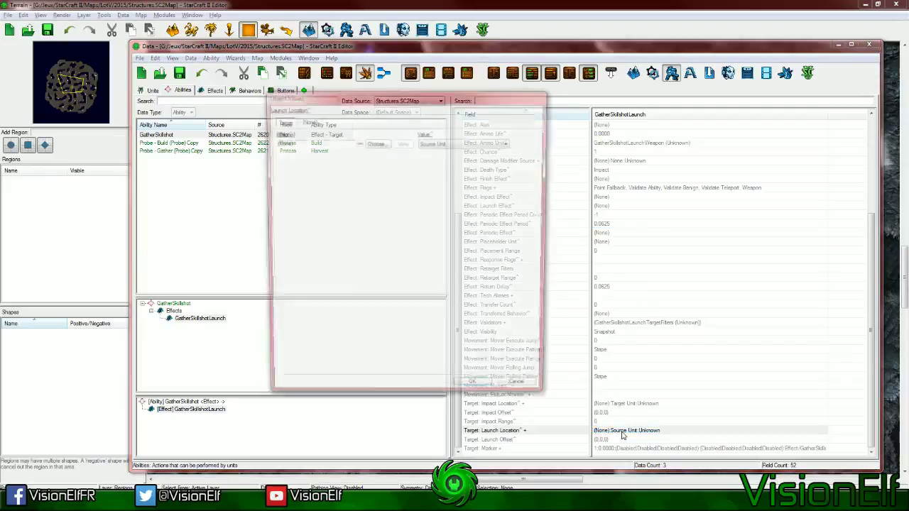
{"action": "left_click", "coordinate": [441, 144]}
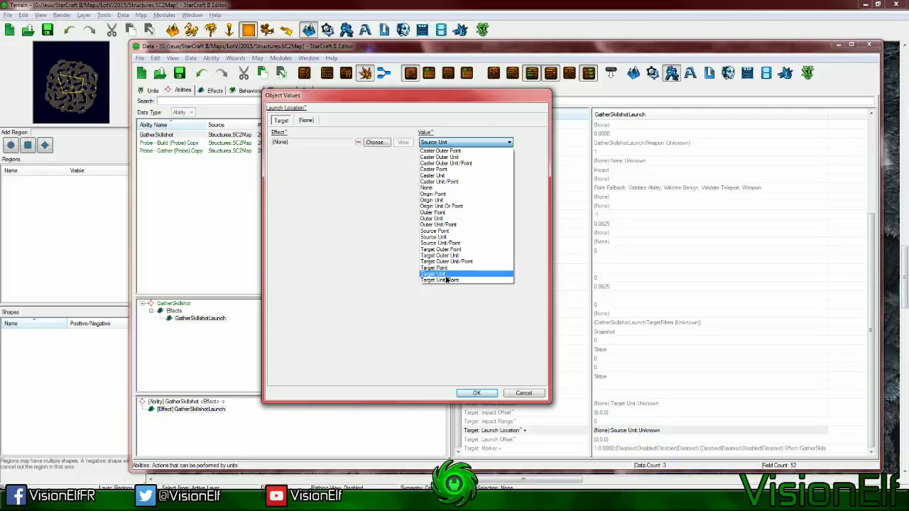
{"action": "left_click", "coordinate": [434, 273]}
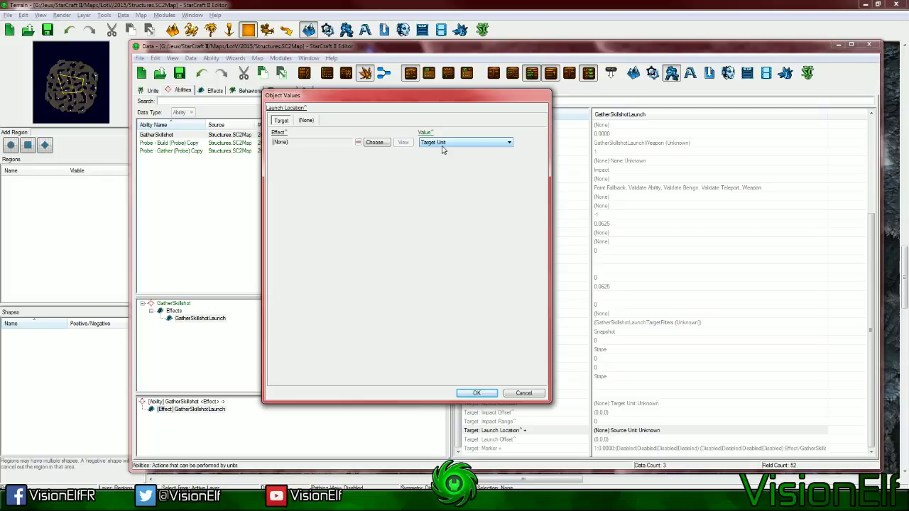
{"action": "left_click", "coordinate": [523, 392]}
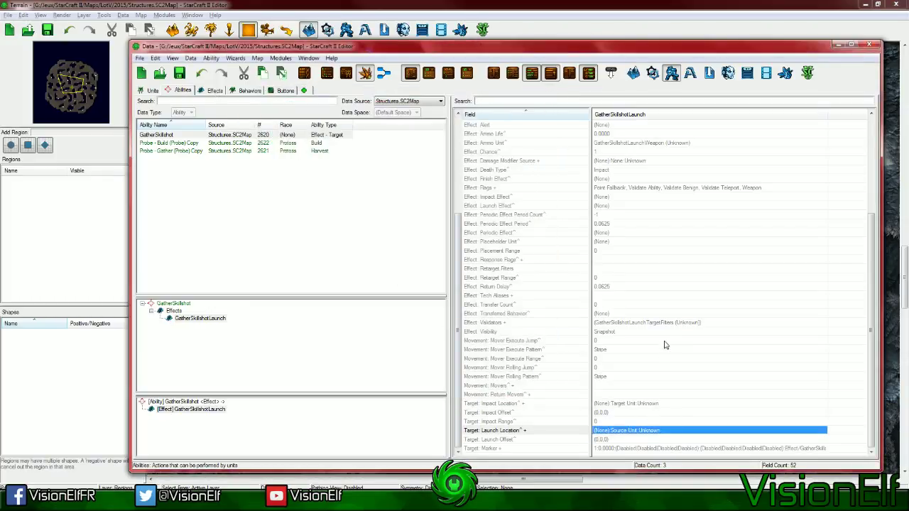
{"action": "left_click", "coordinate": [661, 424]}
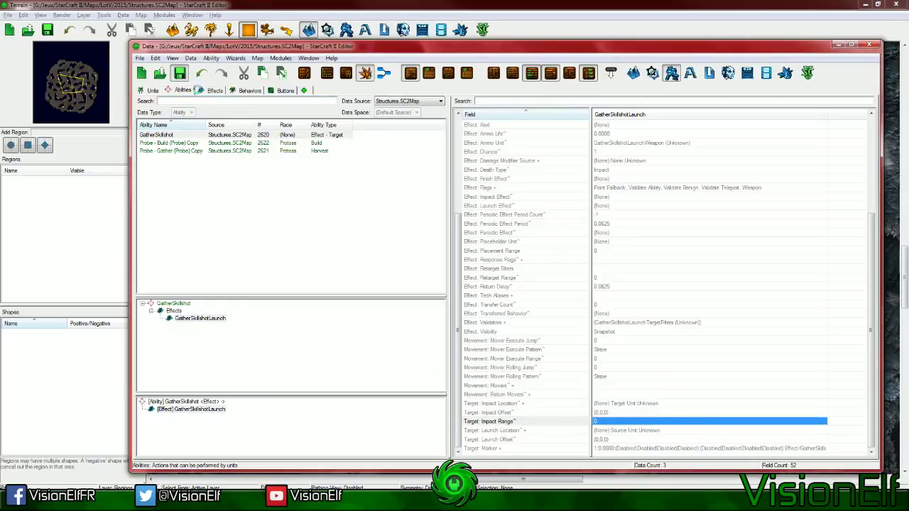
Create a new effect named GatherSkillshotBaseDef with the effect type Set
{"action": "left_click", "coordinate": [214, 90]}
{"action": "right_click", "coordinate": [247, 212]}
{"action": "left_click", "coordinate": [264, 218]}
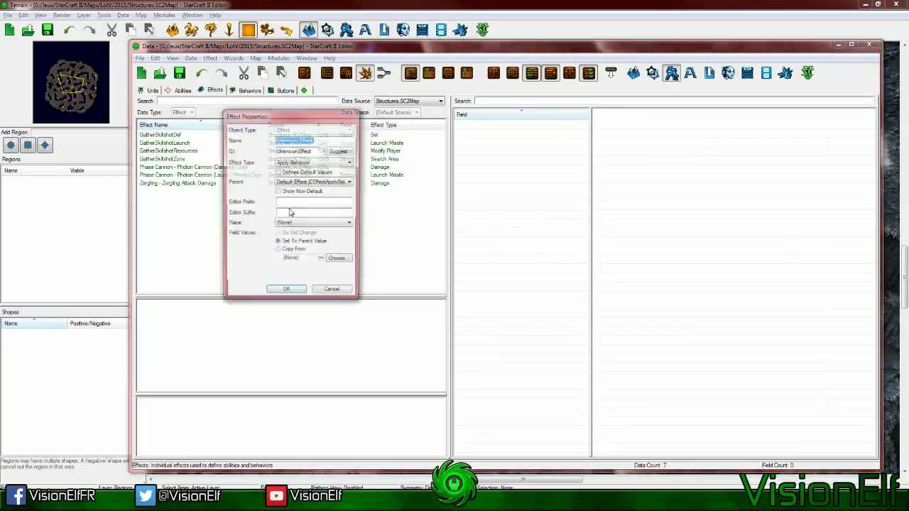
{"action": "type", "text": "GatherSkillshot"}
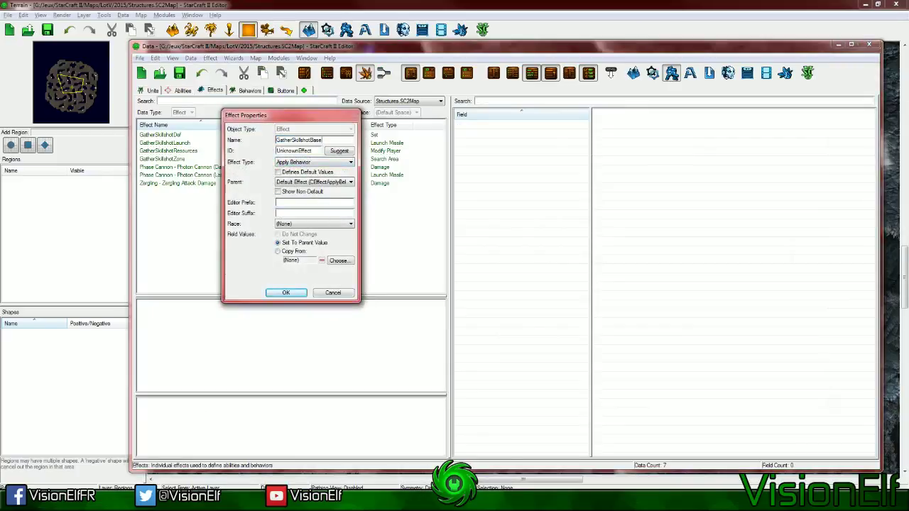
{"action": "left_click", "coordinate": [326, 162]}
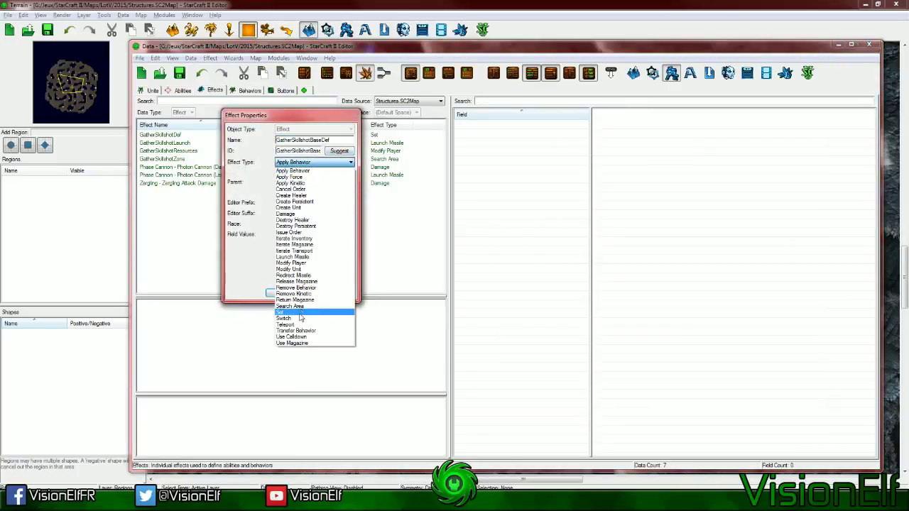
{"action": "left_click", "coordinate": [300, 315]}
{"action": "left_click", "coordinate": [285, 292]}
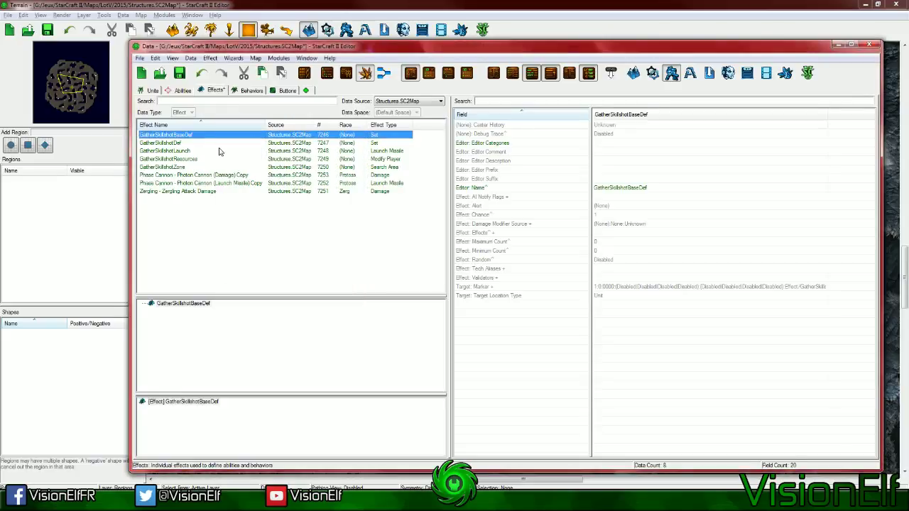
Add GatherSkillshotLaunch to the Effects field of the GatherSkillshotBaseDef effect, searching the effects for "missile" and then "gatherskill"
{"action": "left_click", "coordinate": [610, 234]}
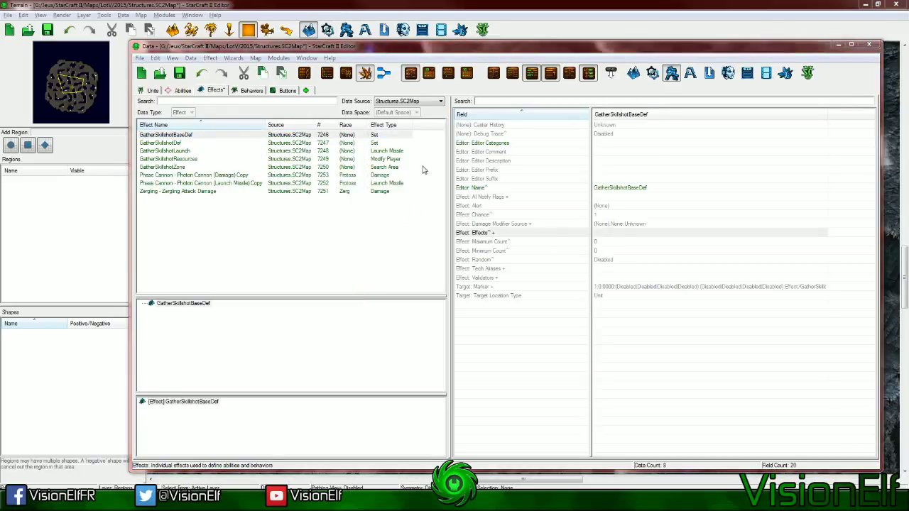
{"action": "right_click", "coordinate": [365, 132]}
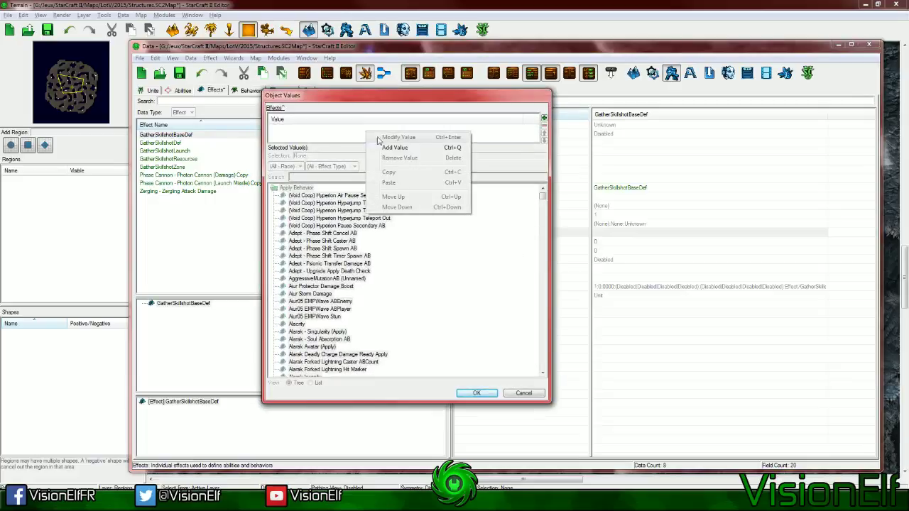
{"action": "left_click", "coordinate": [388, 147]}
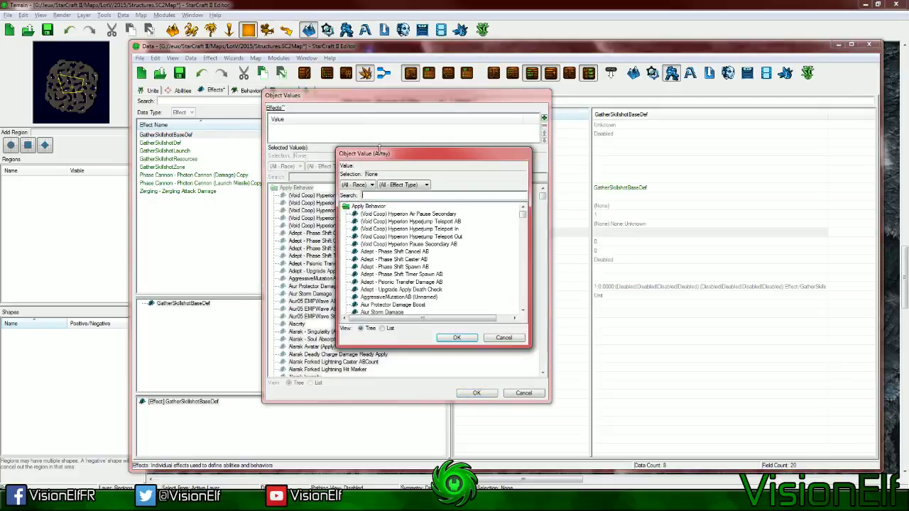
{"action": "type", "text": "m"}
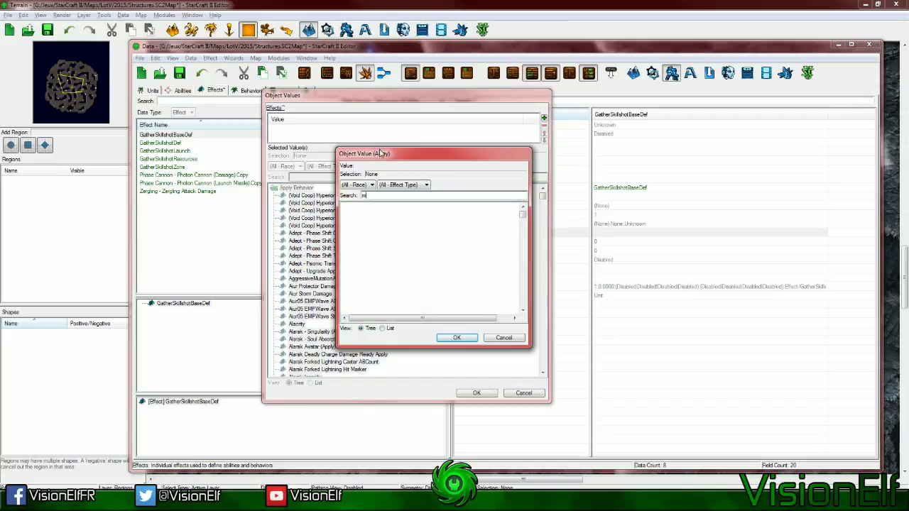
{"action": "type", "text": "issile"}
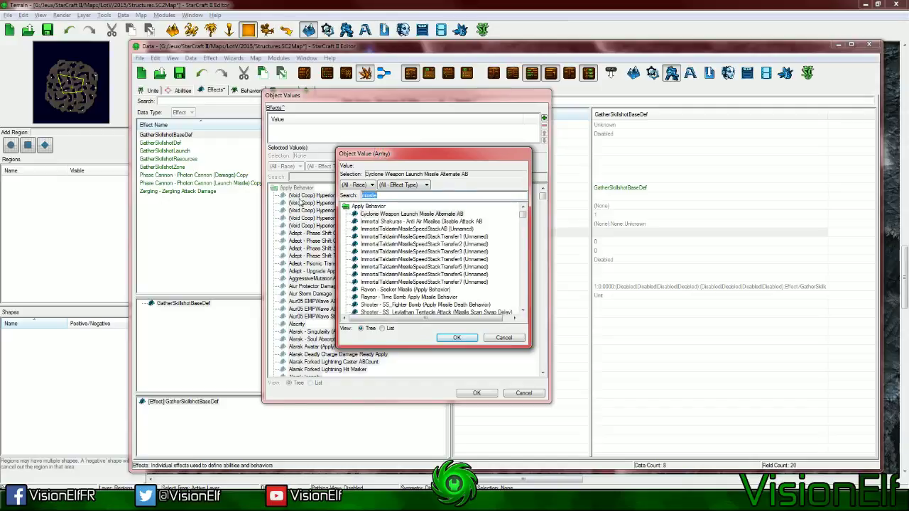
{"action": "type", "text": "gatherskill"}
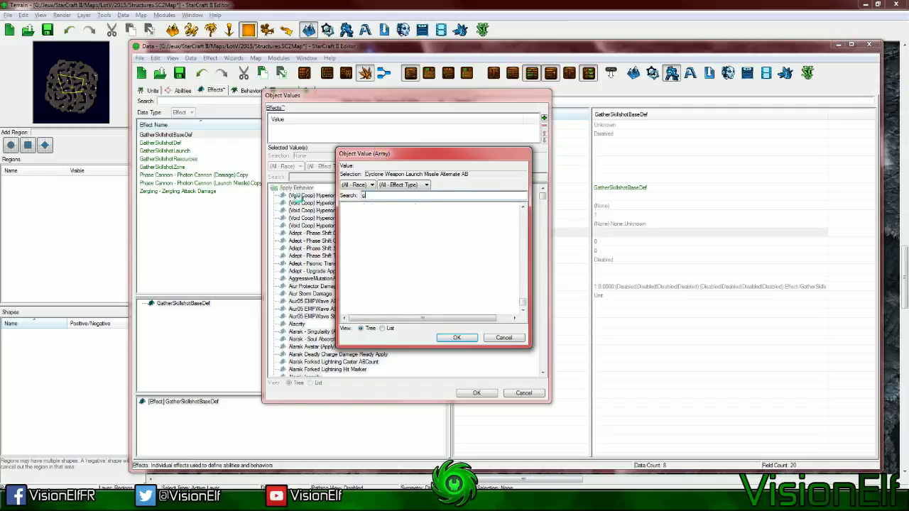
{"action": "left_click", "coordinate": [407, 213]}
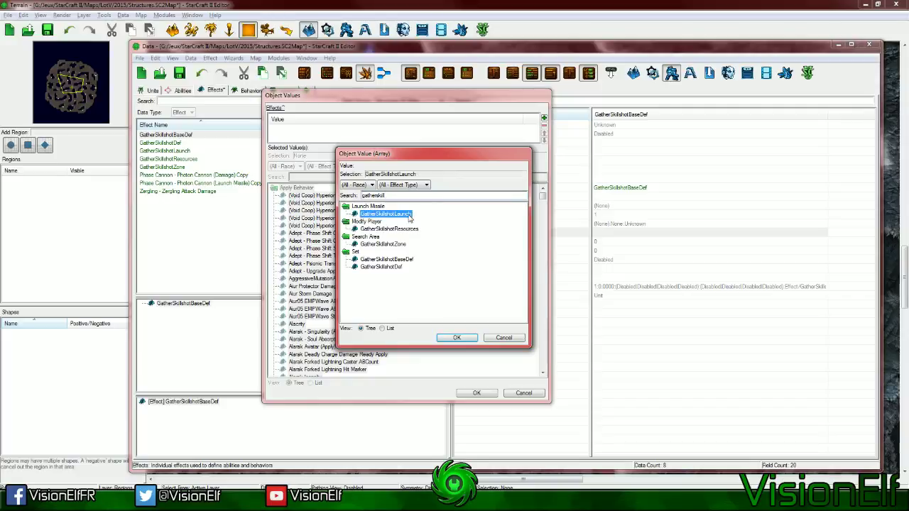
{"action": "left_click", "coordinate": [471, 338]}
{"action": "left_click", "coordinate": [478, 394]}
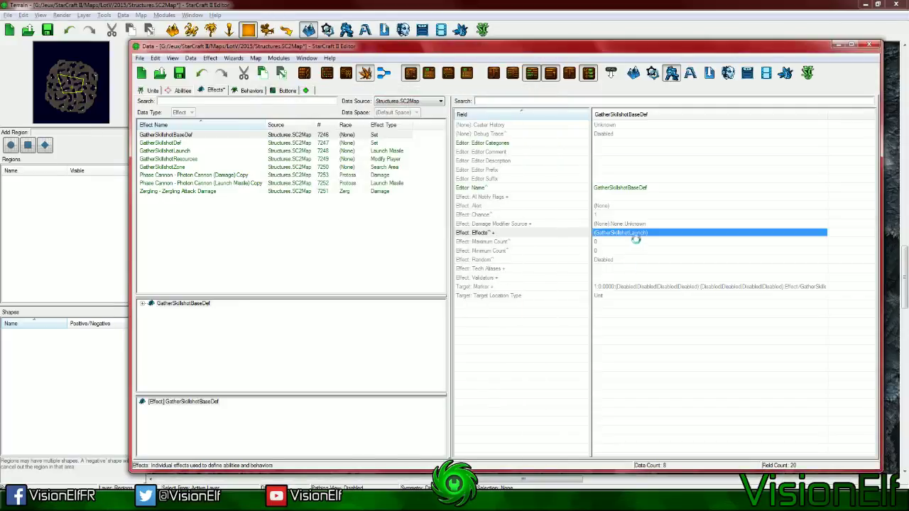
{"action": "left_click", "coordinate": [632, 297]}
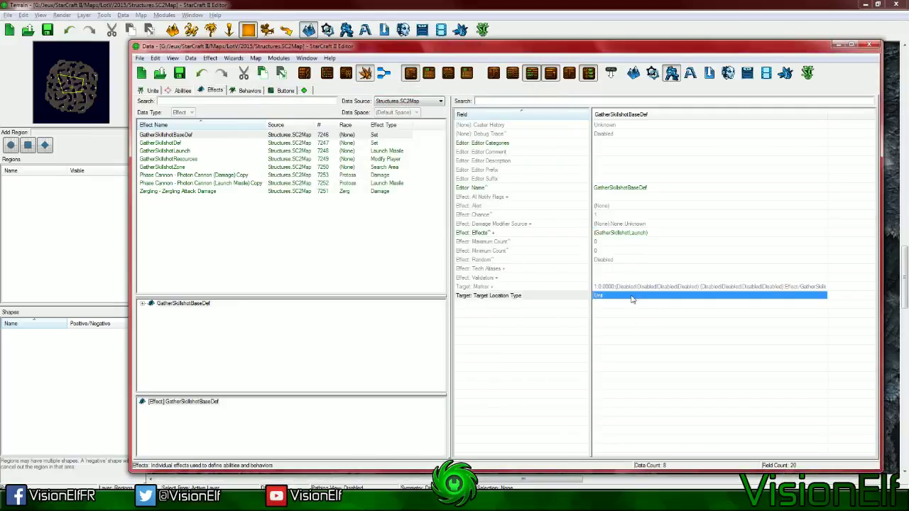
{"action": "left_click", "coordinate": [608, 299]}
Replace the Effect of the GatherSkillshot ability with GatherSkillshotBaseDef, searching the effects for "basedef"
{"action": "left_click", "coordinate": [180, 90]}
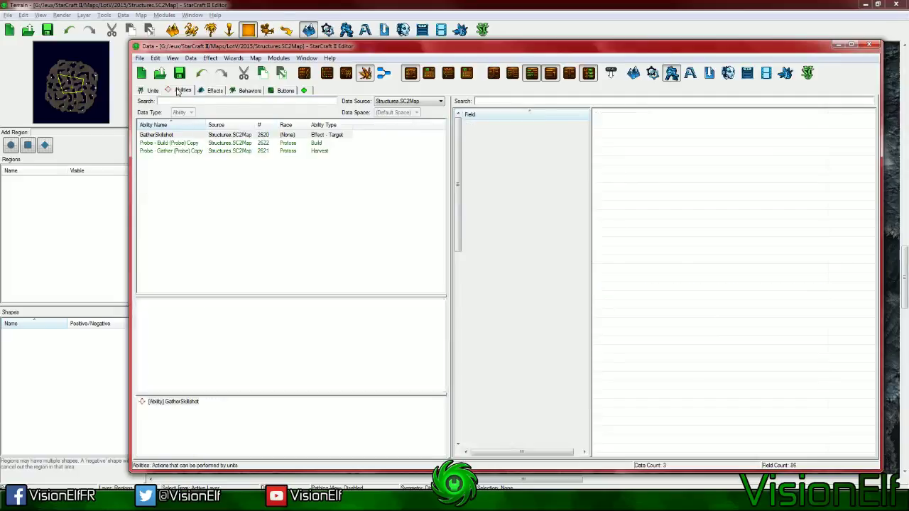
{"action": "left_click", "coordinate": [635, 243]}
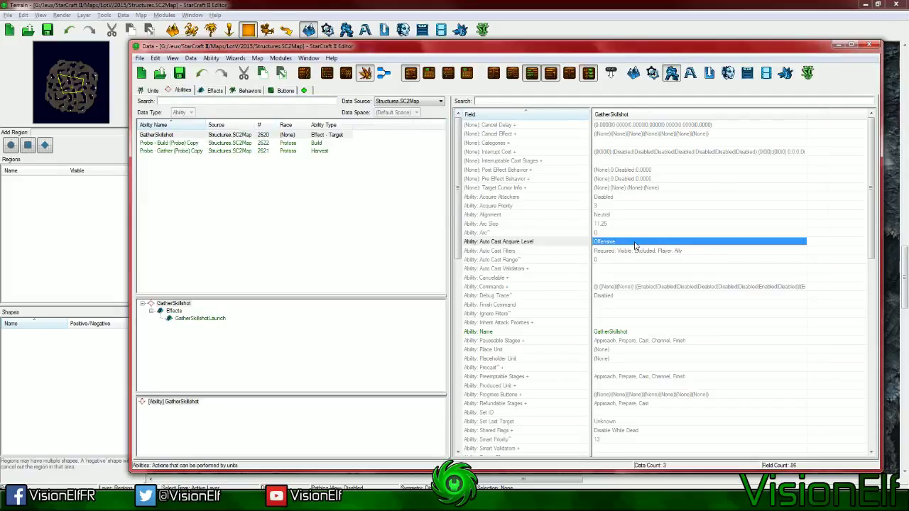
{"action": "left_click", "coordinate": [643, 286]}
{"action": "scroll", "coordinate": [643, 298], "scroll_direction": "down", "scroll_amount": 10}
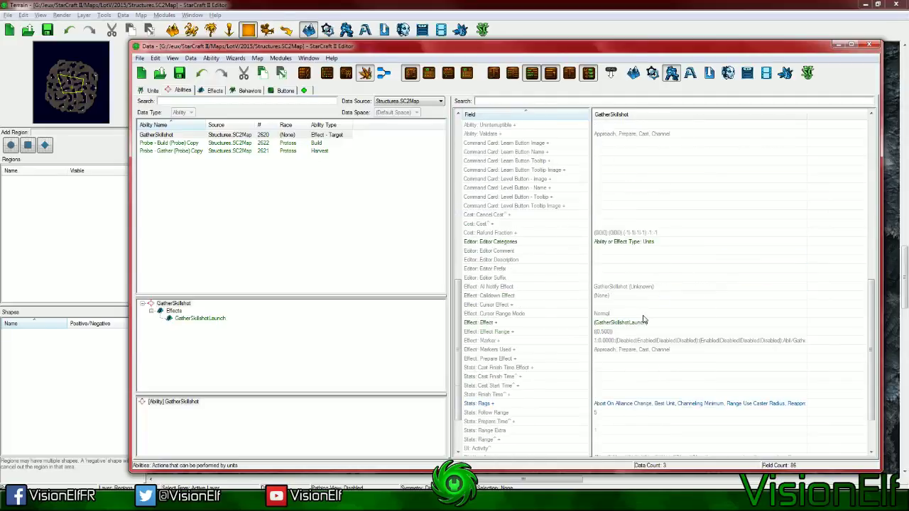
{"action": "scroll", "coordinate": [657, 327], "scroll_direction": "down", "scroll_amount": 2}
{"action": "left_click", "coordinate": [631, 260]}
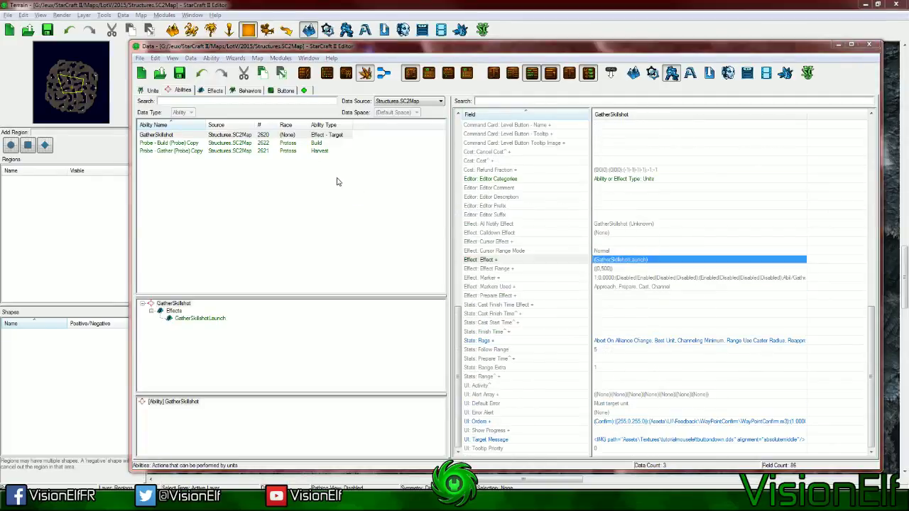
{"action": "key", "text": "Return"}
{"action": "left_click", "coordinate": [316, 129]}
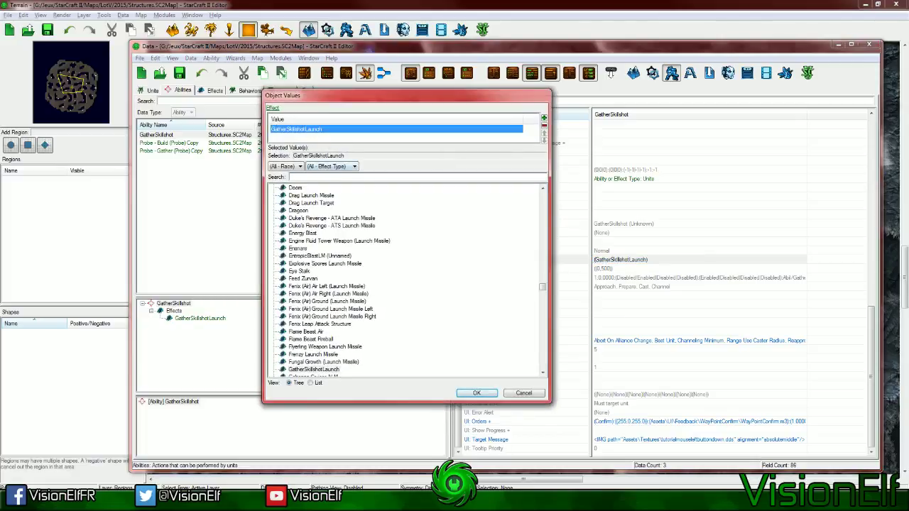
{"action": "left_click", "coordinate": [355, 177]}
{"action": "type", "text": "s"}
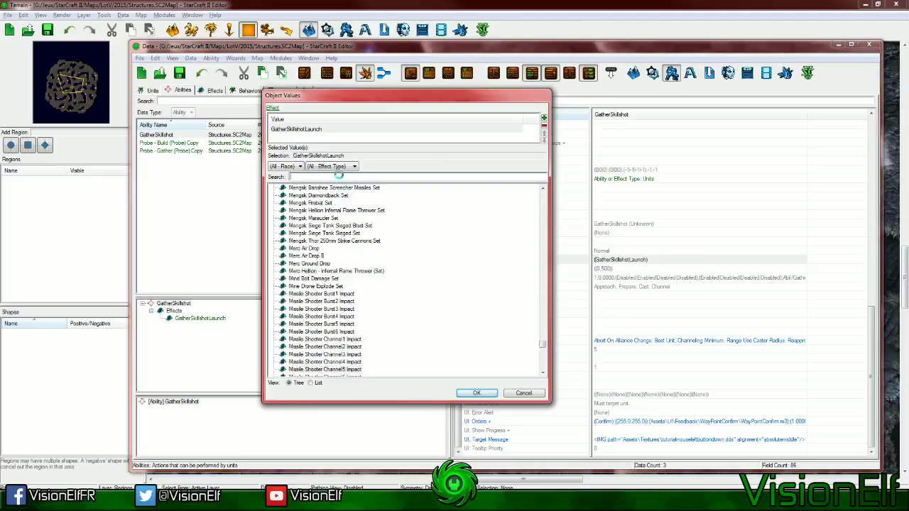
{"action": "key", "text": "BackSpace"}
{"action": "type", "text": "basedef"}
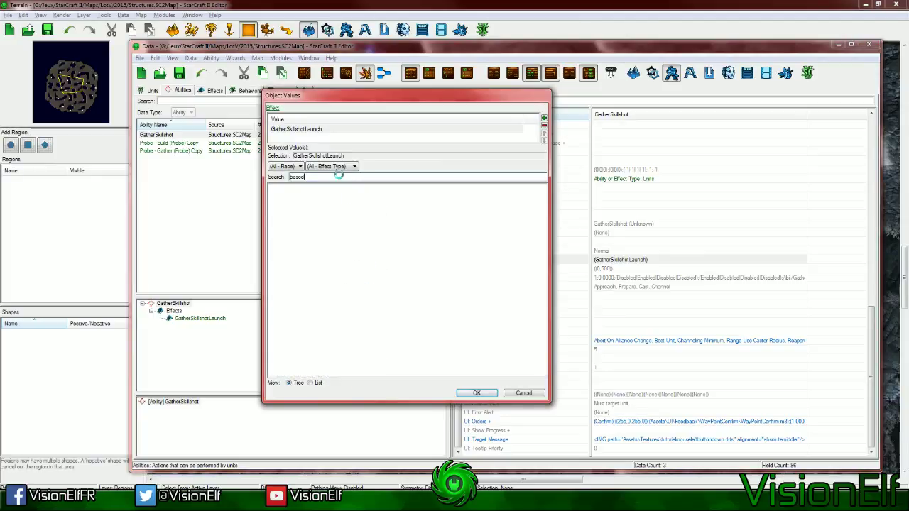
{"action": "left_click", "coordinate": [315, 196]}
{"action": "left_click", "coordinate": [477, 393]}
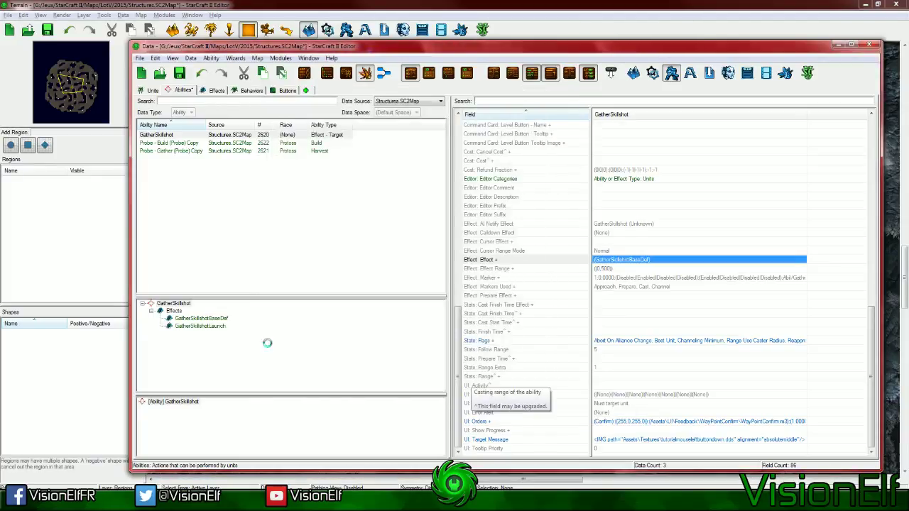
Examine the base set and launch effects linked to the GatherSkillshot ability, including their chain in the Data Navigator
{"action": "left_click", "coordinate": [218, 320]}
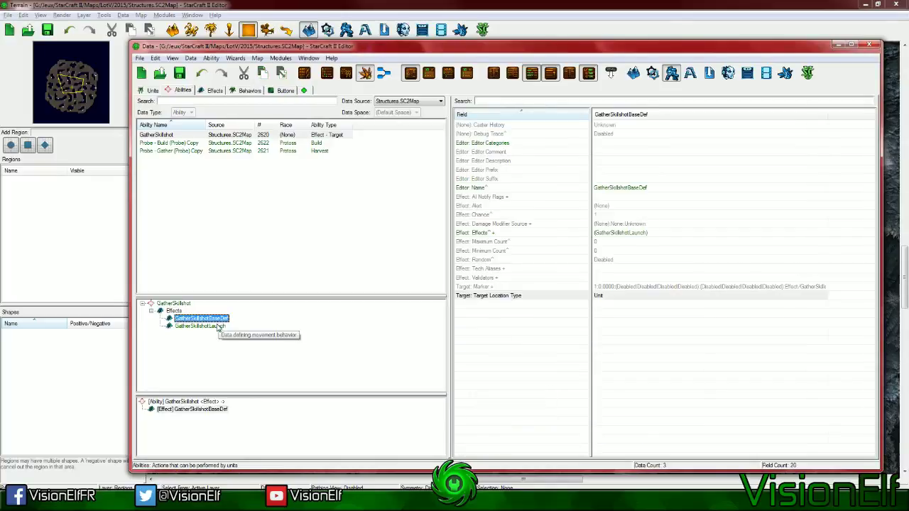
{"action": "left_click", "coordinate": [213, 326]}
{"action": "left_click", "coordinate": [384, 74]}
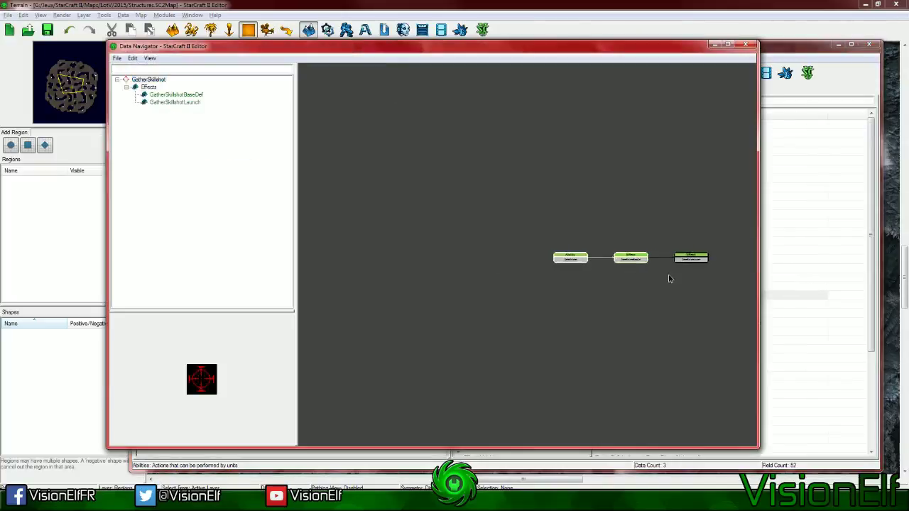
{"action": "left_click", "coordinate": [744, 44]}
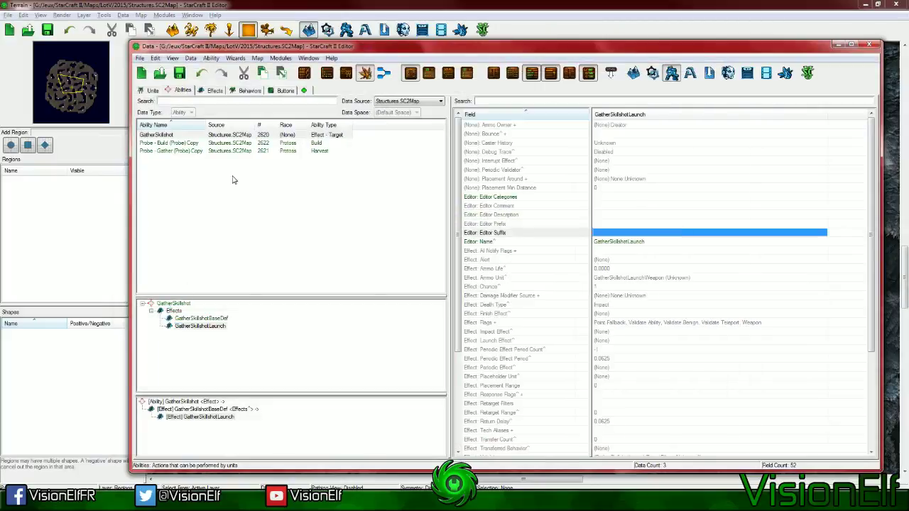
Create a new effect named GatherSkillshotGather with a matching suggested ID and the effect type Modify Unit
{"action": "left_click", "coordinate": [214, 90]}
{"action": "right_click", "coordinate": [157, 211]}
{"action": "left_click", "coordinate": [171, 220]}
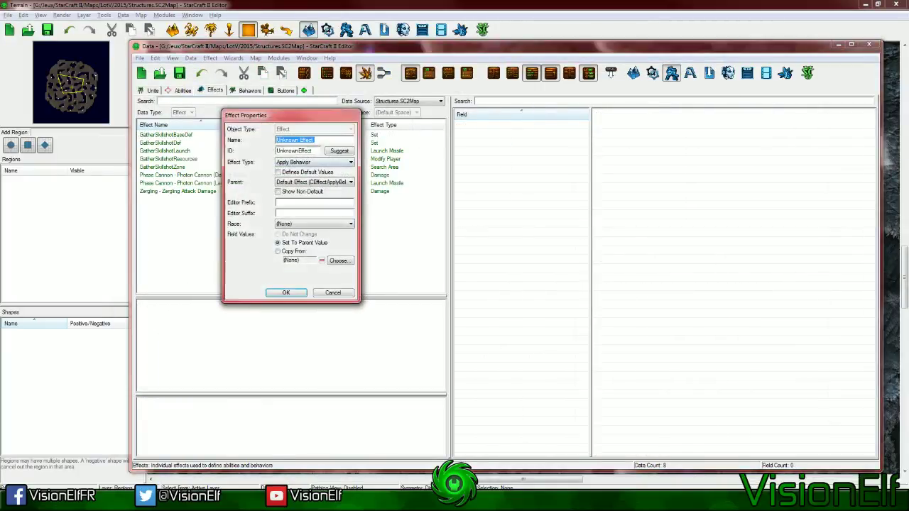
{"action": "type", "text": "GatherSkillshot"}
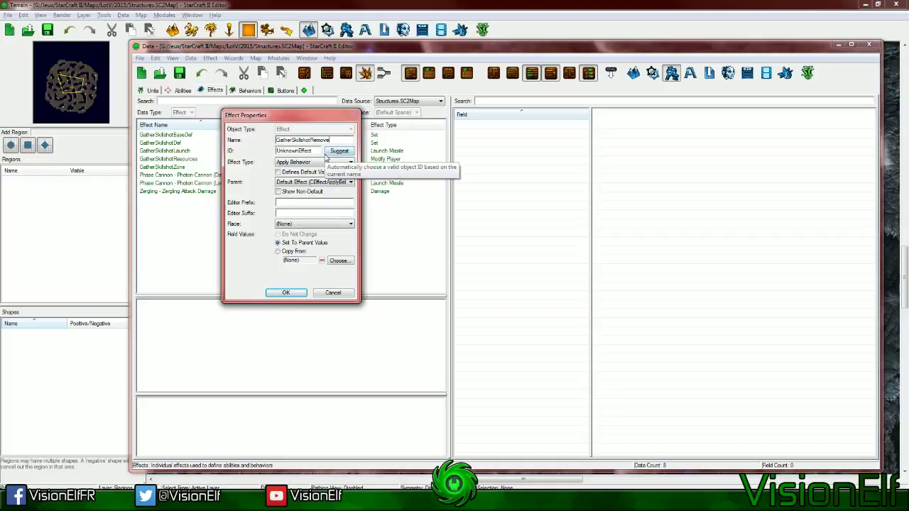
{"action": "type", "text": "Gather"}
{"action": "left_click", "coordinate": [316, 162]}
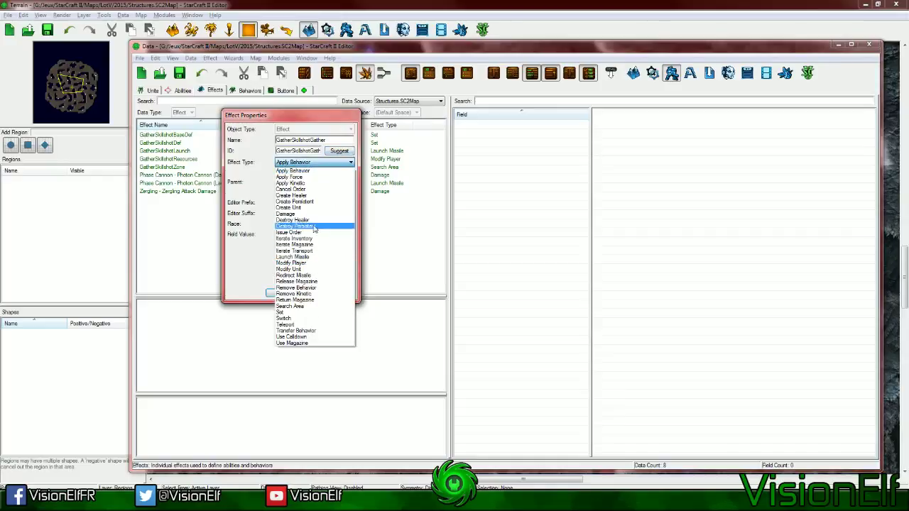
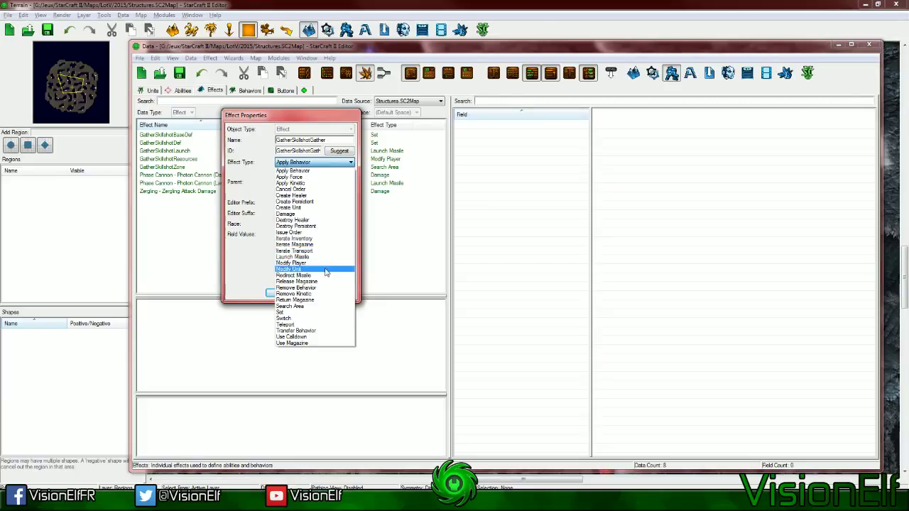
{"action": "left_click", "coordinate": [319, 271]}
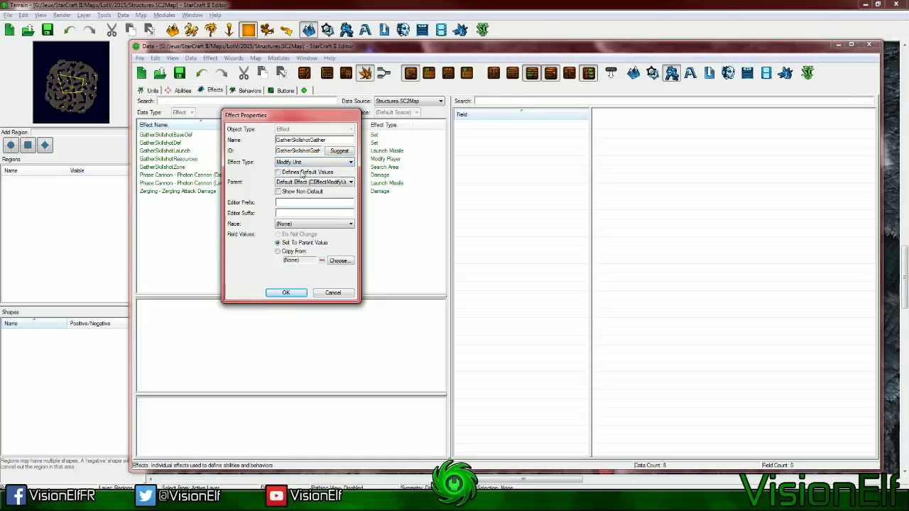
{"action": "left_click", "coordinate": [286, 292]}
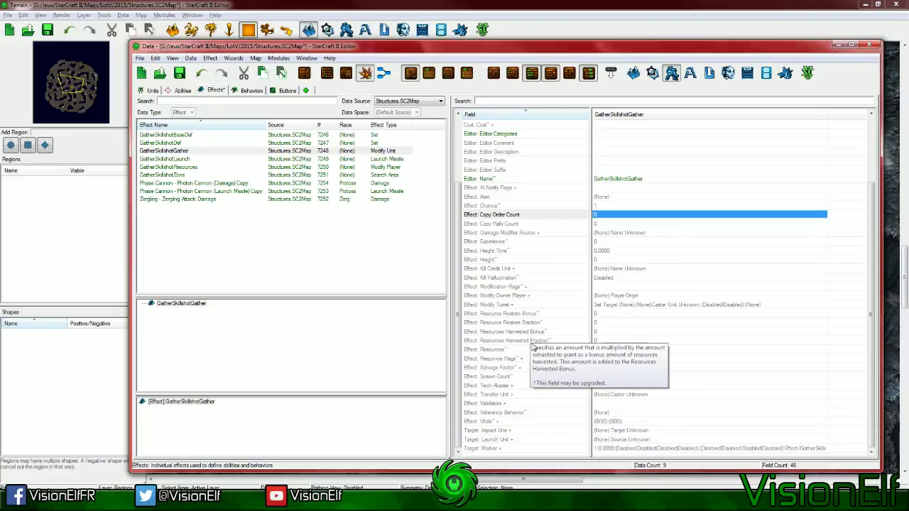
Check the resource harvesting fields of the GatherSkillshotGather effect and set its Resources value to 9999
{"action": "left_click", "coordinate": [534, 341]}
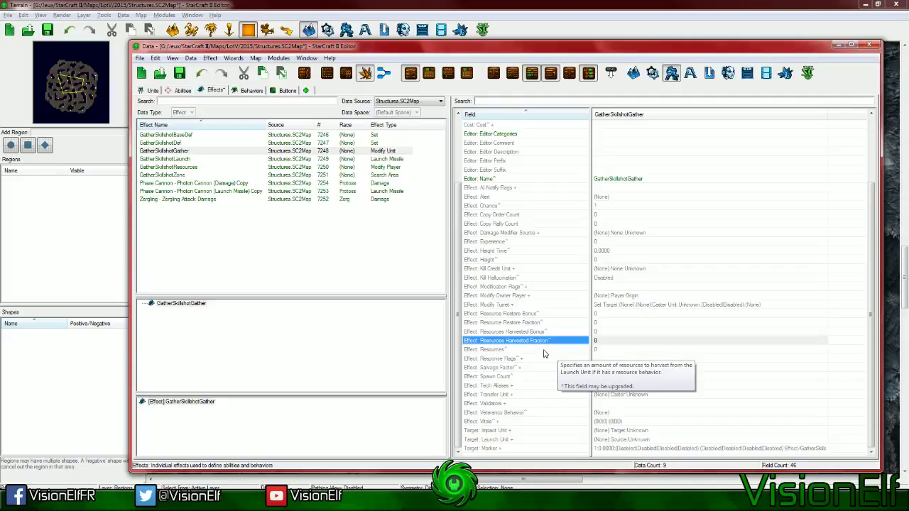
{"action": "scroll", "coordinate": [546, 327], "scroll_direction": "up", "scroll_amount": 3}
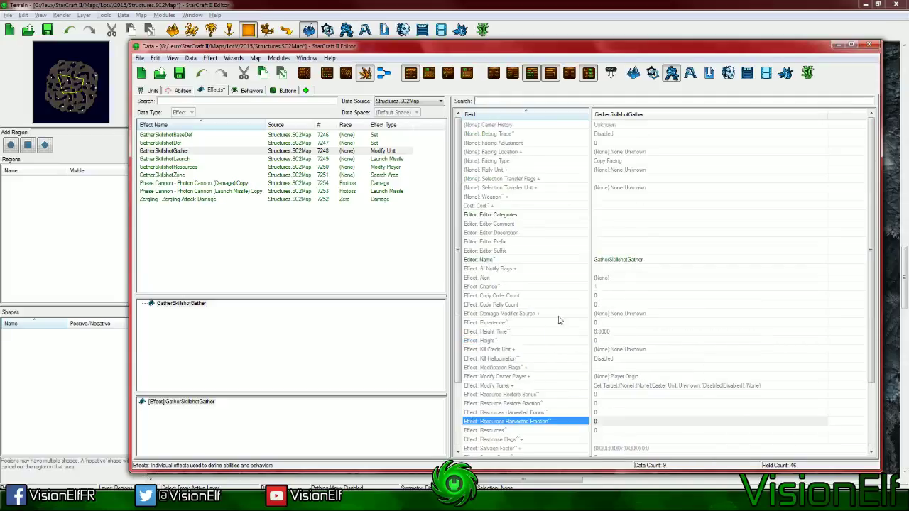
{"action": "scroll", "coordinate": [660, 341], "scroll_direction": "down", "scroll_amount": 3}
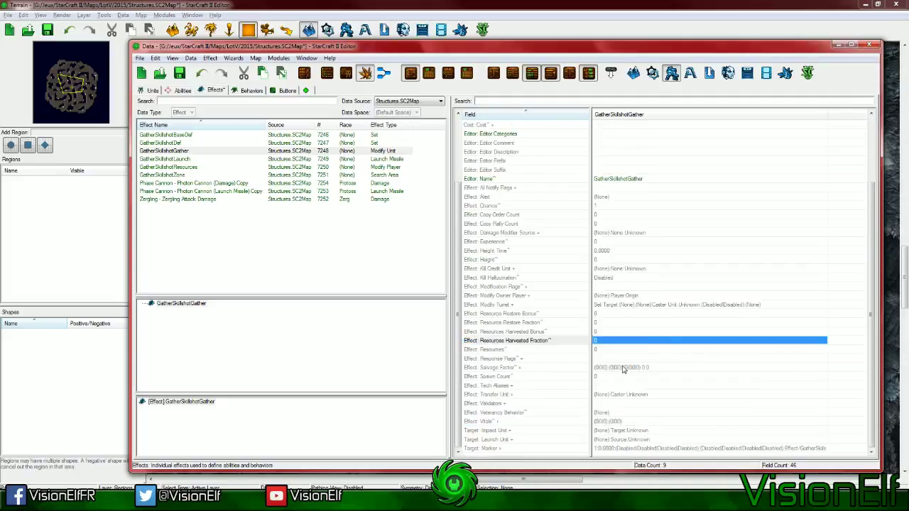
{"action": "double_click", "coordinate": [628, 343]}
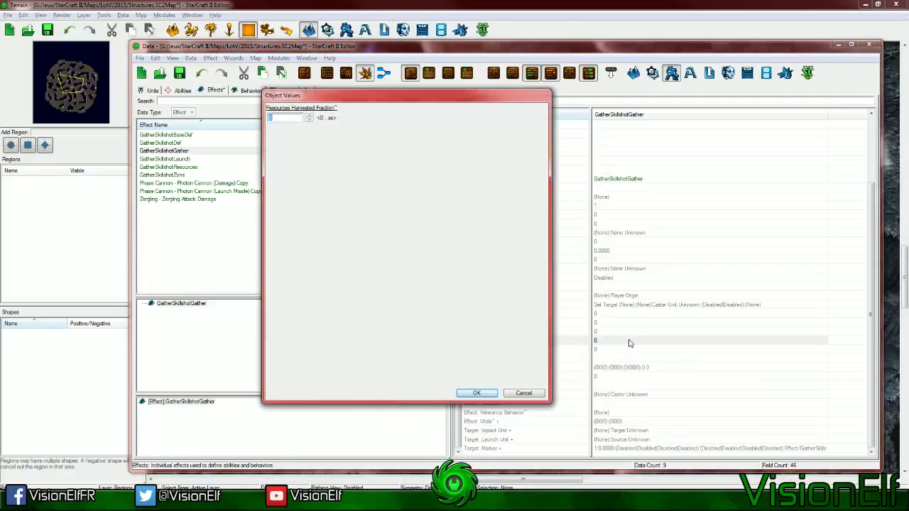
{"action": "key", "text": "Escape"}
{"action": "double_click", "coordinate": [629, 348]}
{"action": "type", "text": "999"}
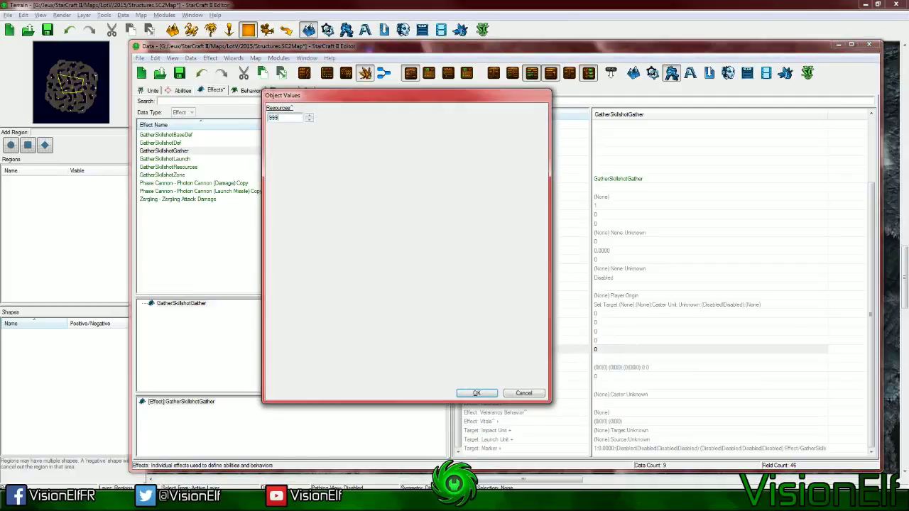
{"action": "type", "text": "9"}
{"action": "key", "text": "Return"}
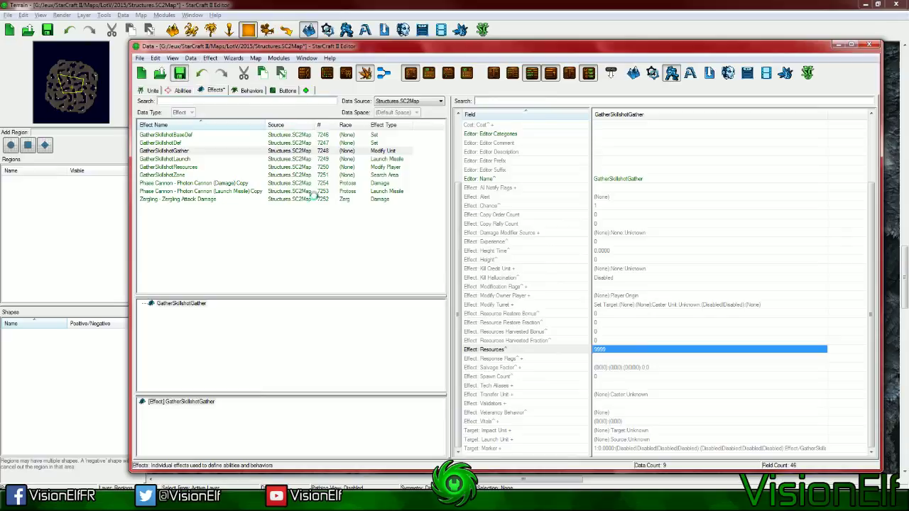
{"action": "left_click", "coordinate": [719, 358]}
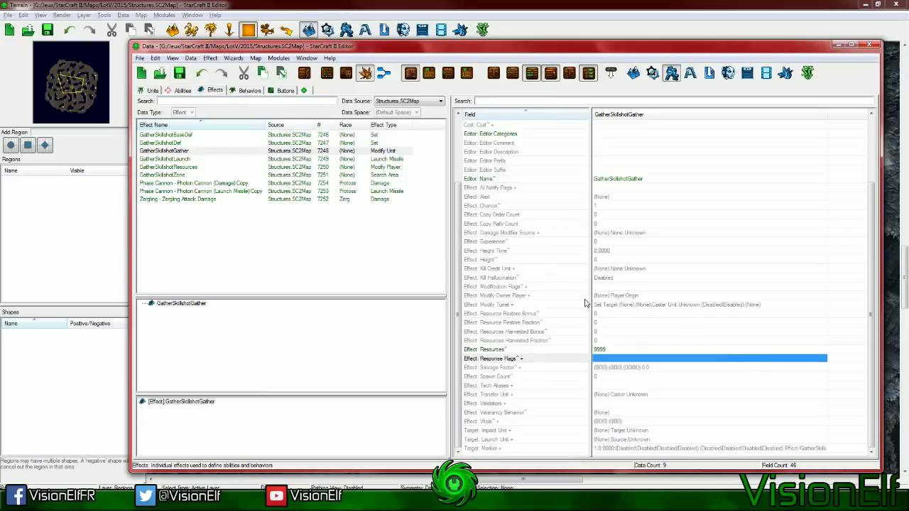
Set the target Launch Unit value of the GatherSkillshotGather effect to Target
{"action": "left_click", "coordinate": [507, 441]}
{"action": "double_click", "coordinate": [643, 440]}
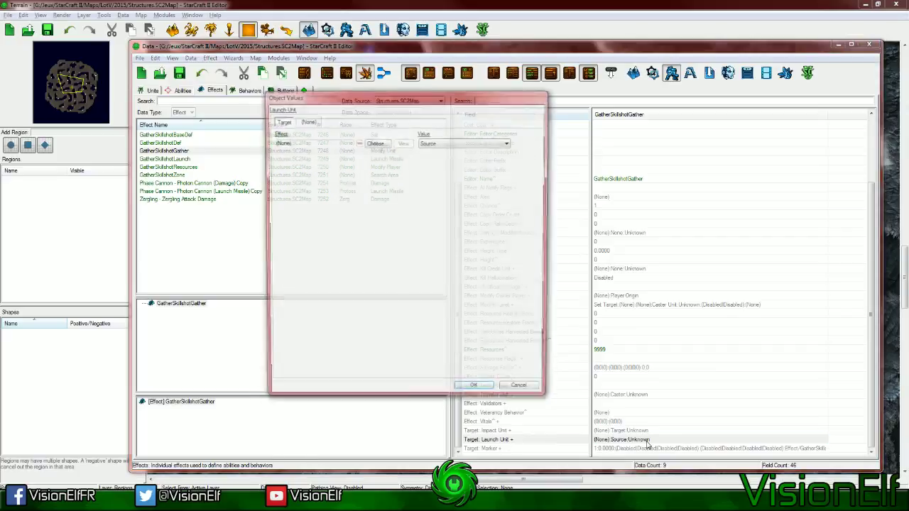
{"action": "left_click", "coordinate": [425, 142]}
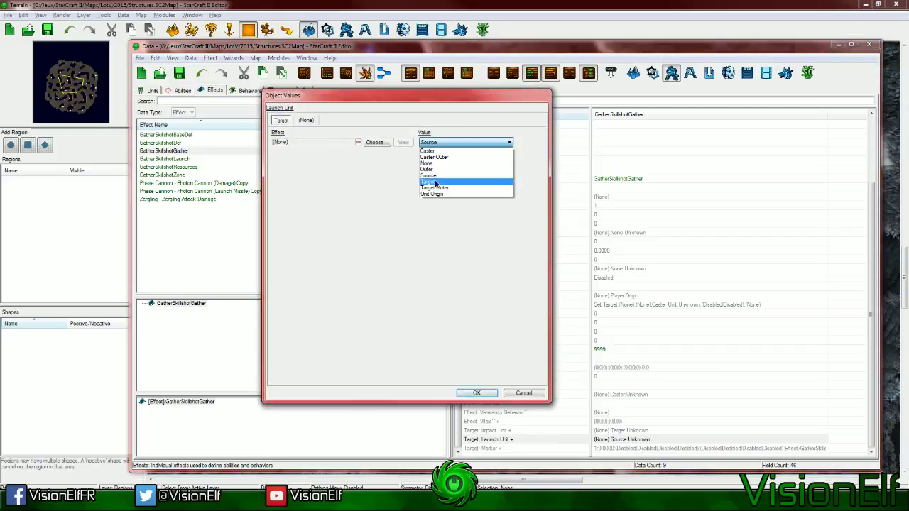
{"action": "left_click", "coordinate": [435, 183]}
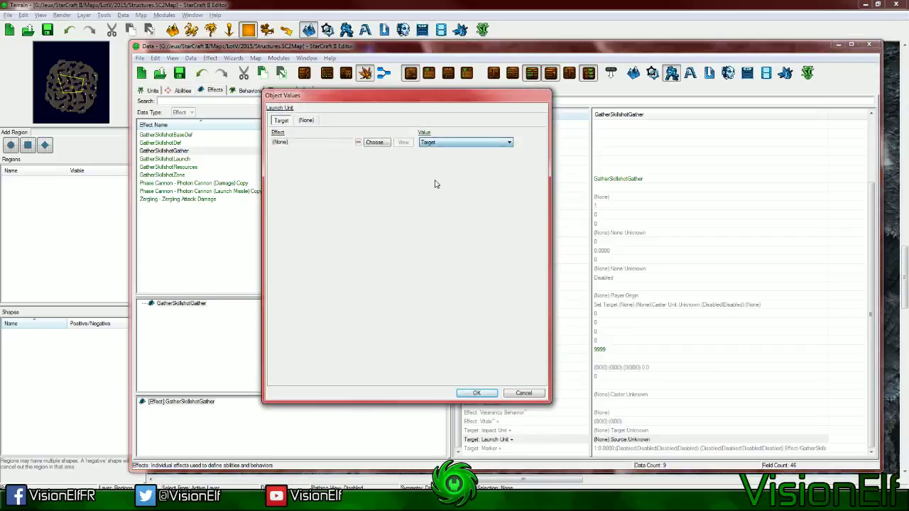
{"action": "left_click", "coordinate": [490, 397]}
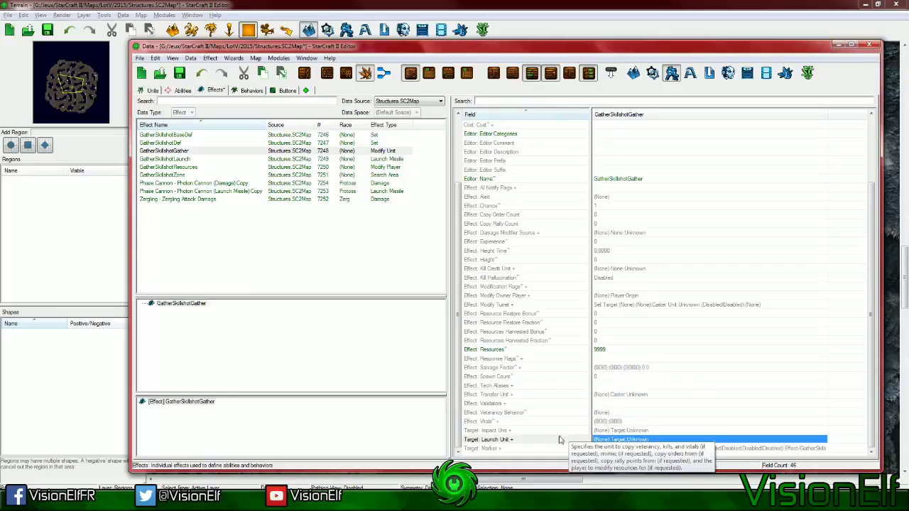
Set the target Impact Unit value of the GatherSkillshotGather effect to Caster
{"action": "double_click", "coordinate": [620, 430]}
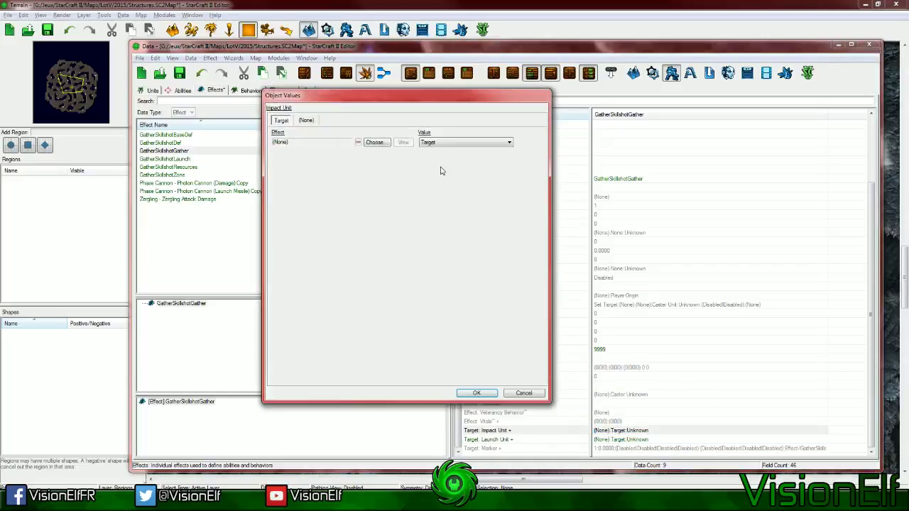
{"action": "left_click", "coordinate": [465, 142]}
{"action": "left_click", "coordinate": [454, 181]}
{"action": "left_click", "coordinate": [481, 396]}
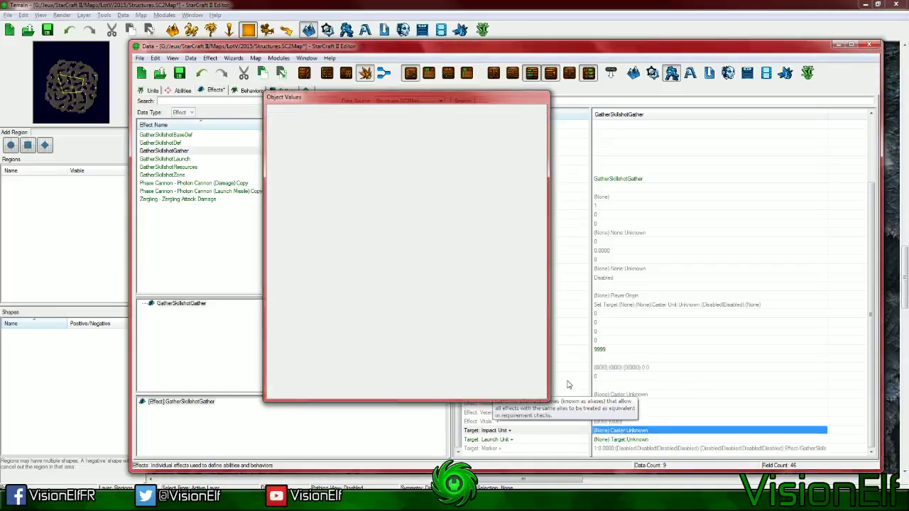
{"action": "left_click", "coordinate": [679, 395]}
{"action": "left_click", "coordinate": [625, 353]}
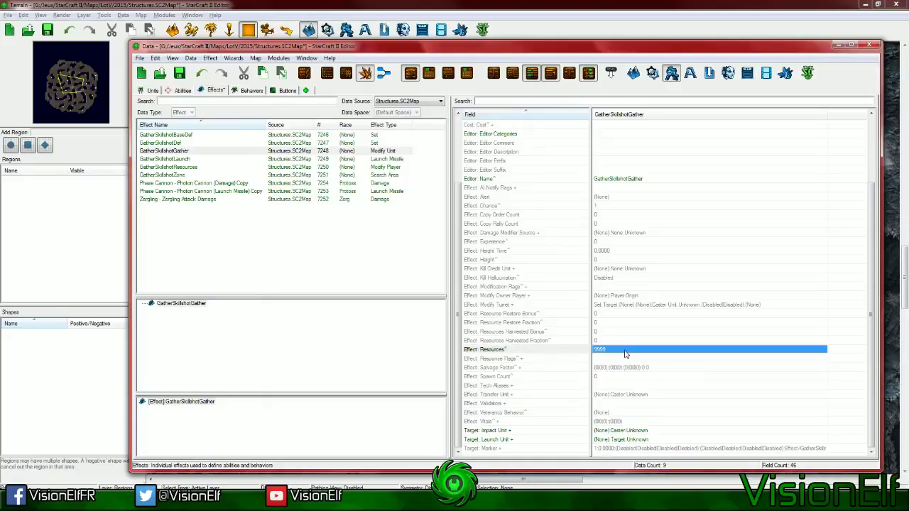
{"action": "double_click", "coordinate": [621, 430]}
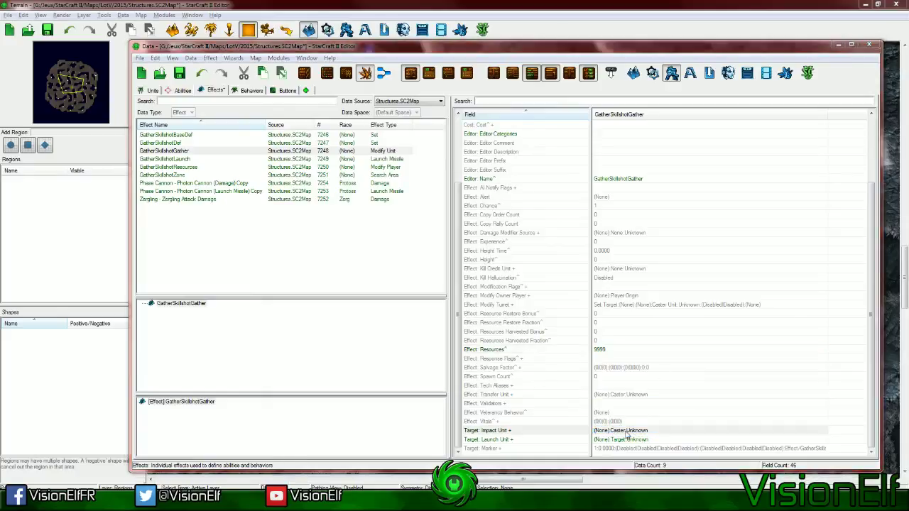
{"action": "left_click", "coordinate": [475, 143]}
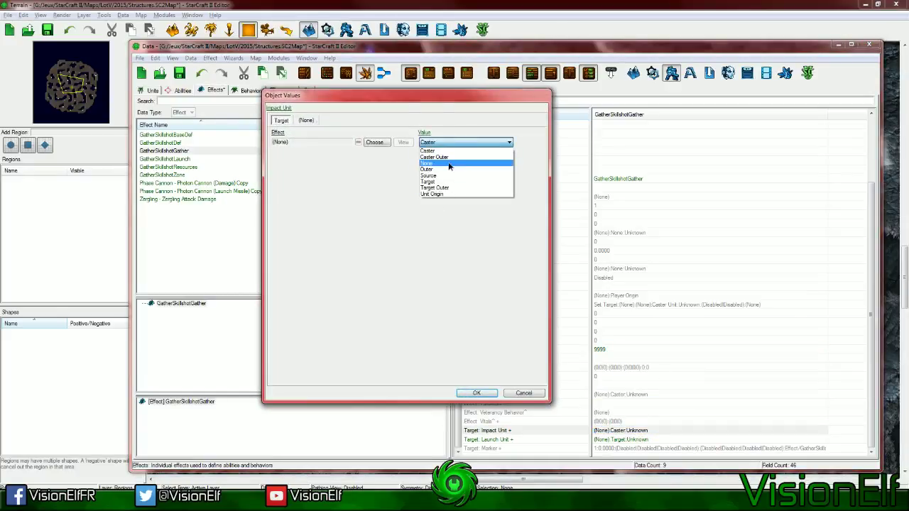
{"action": "left_click", "coordinate": [461, 193]}
{"action": "left_click", "coordinate": [526, 394]}
{"action": "left_click", "coordinate": [669, 394]}
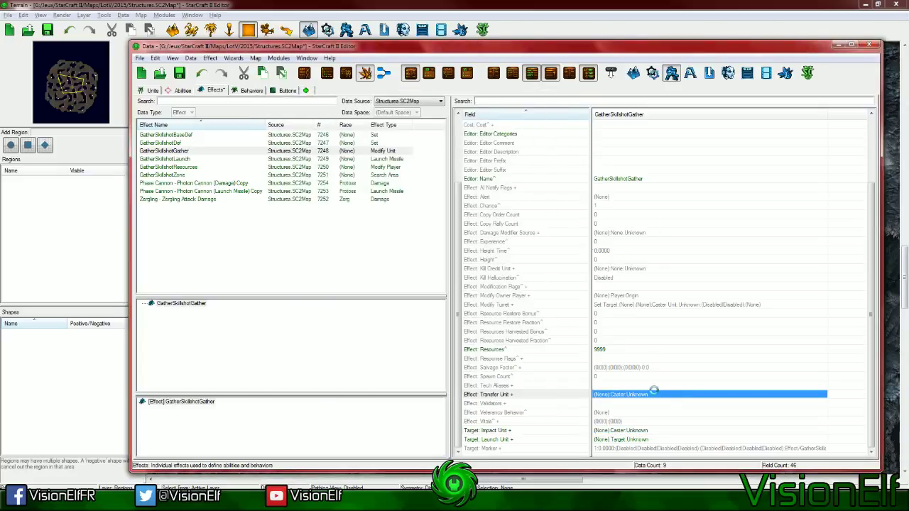
Check the Resources and Launch Unit settings of the GatherSkillshotGather effect, including its raw data field names
{"action": "double_click", "coordinate": [637, 351]}
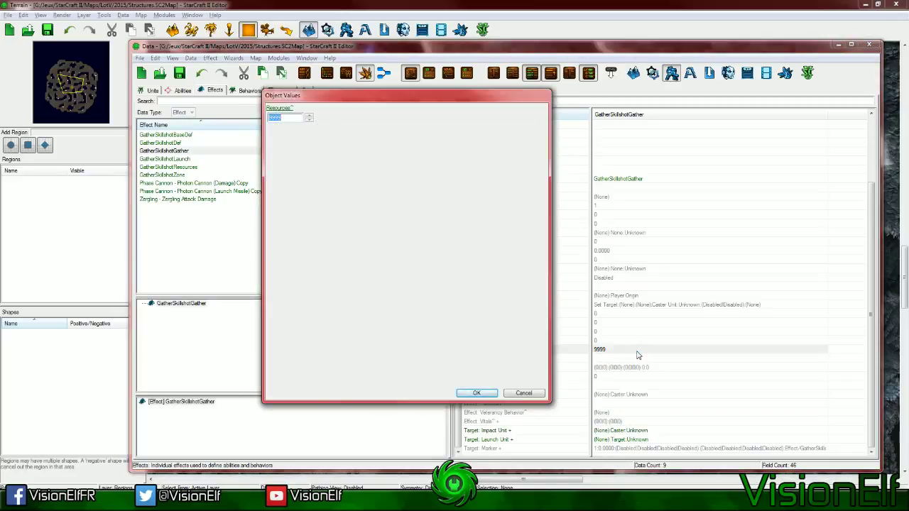
{"action": "key", "text": "Escape"}
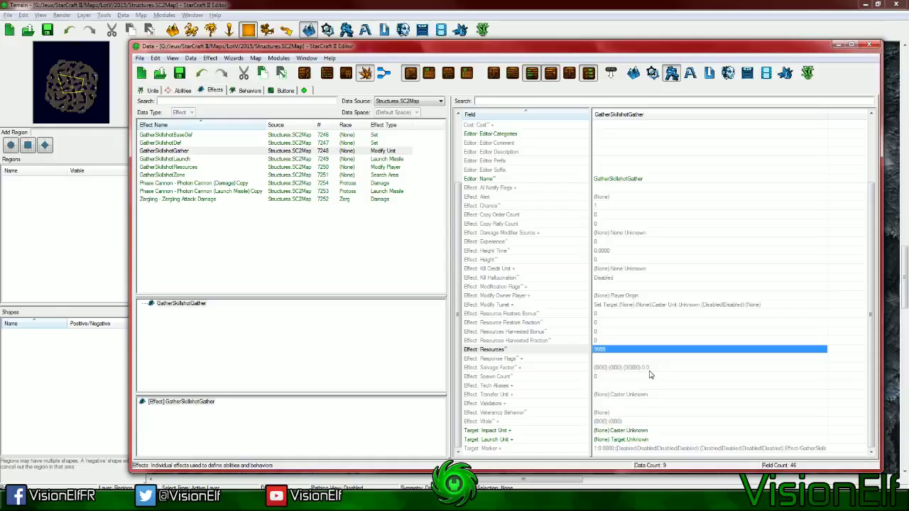
{"action": "left_click", "coordinate": [640, 440]}
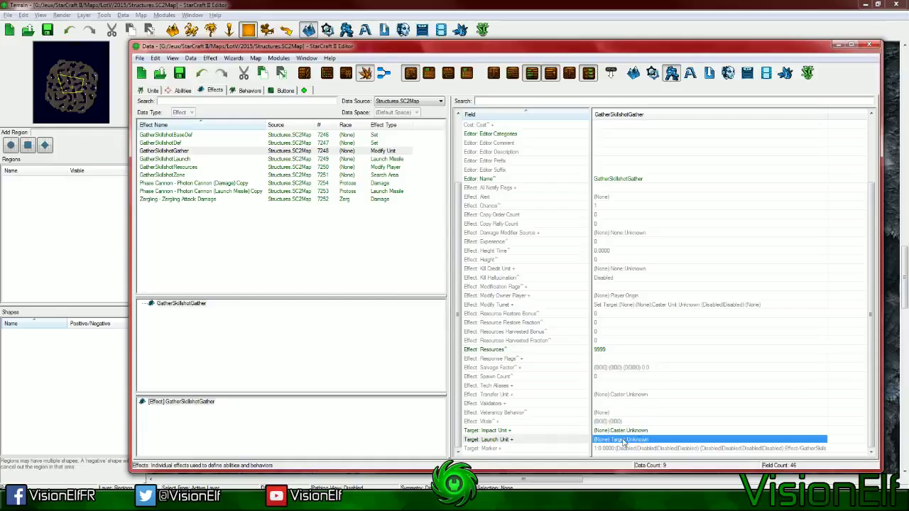
{"action": "left_click", "coordinate": [465, 142]}
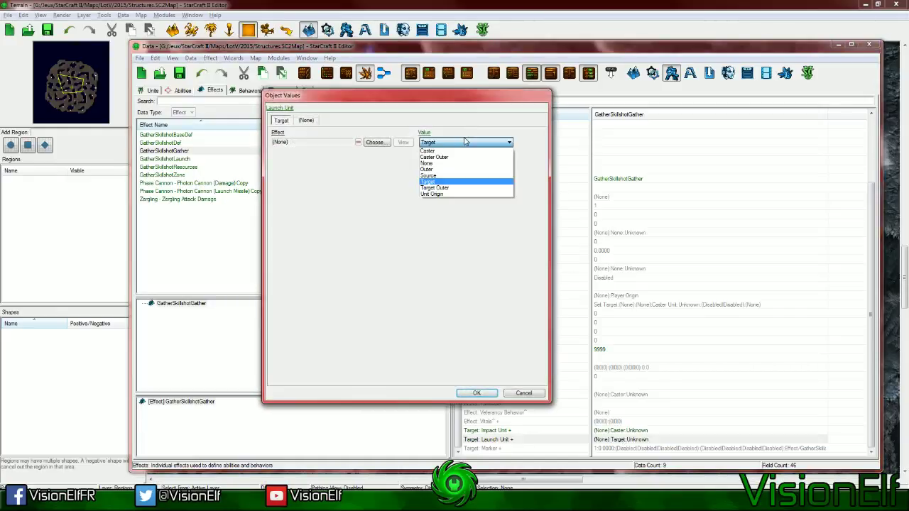
{"action": "left_click", "coordinate": [480, 201]}
{"action": "left_click", "coordinate": [476, 392]}
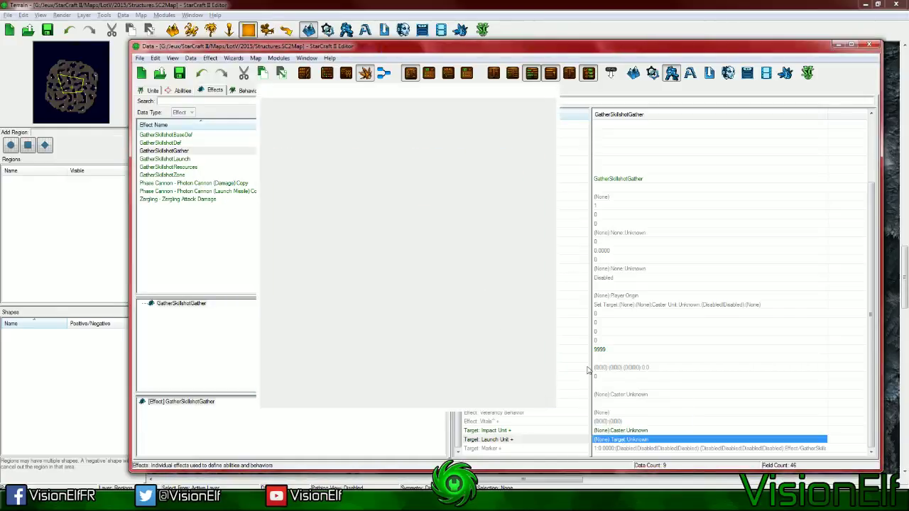
{"action": "left_click", "coordinate": [631, 350]}
{"action": "key", "text": "ctrl+d"}
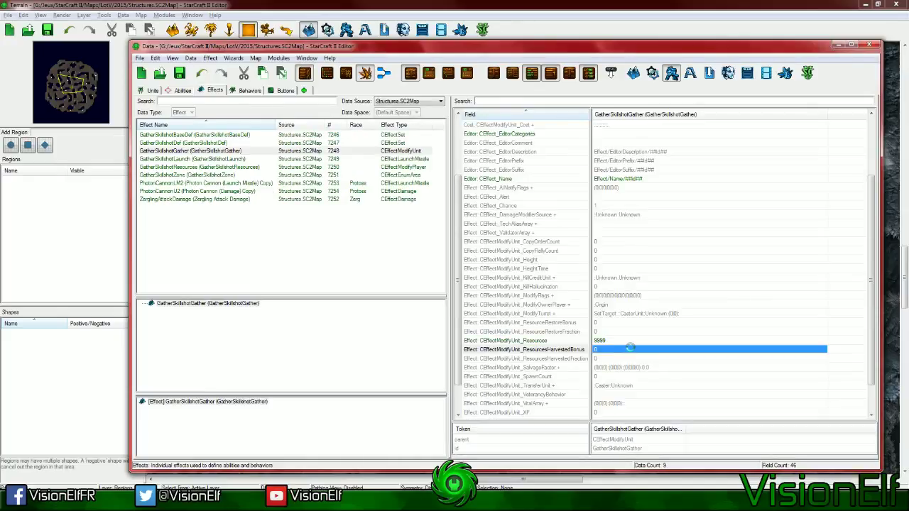
{"action": "key", "text": "ctrl+d"}
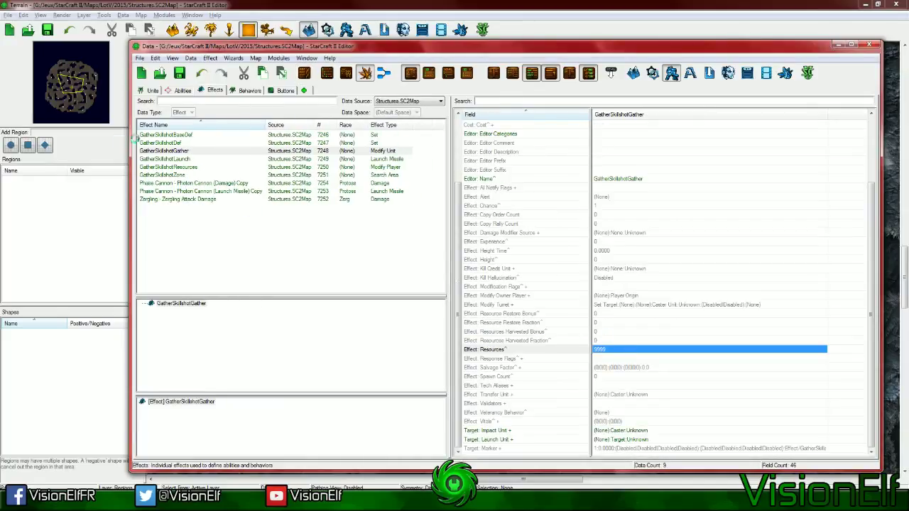
Add GatherSkillshotGather to the Effects list of the GatherSkillshotBaseDef set, searching the effects for "gather"
{"action": "left_click", "coordinate": [188, 137]}
{"action": "left_click", "coordinate": [625, 187]}
{"action": "left_click", "coordinate": [644, 233]}
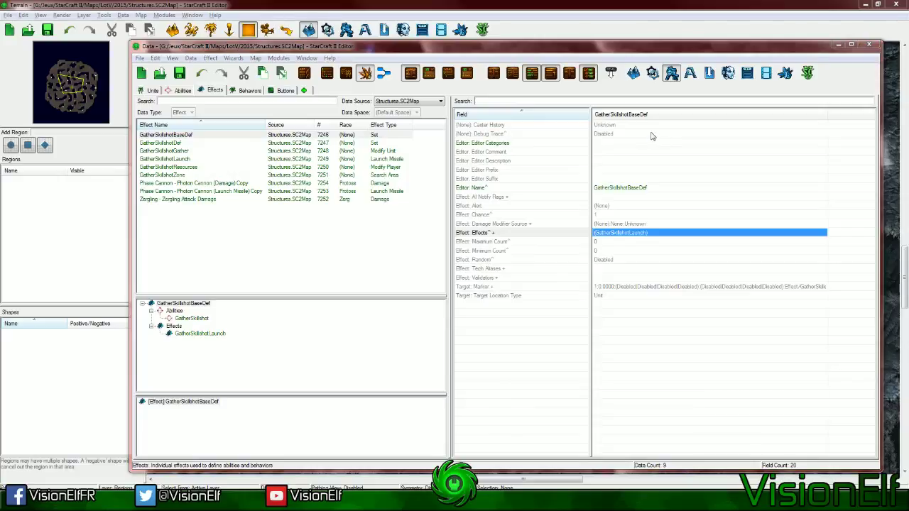
{"action": "key", "text": "Return"}
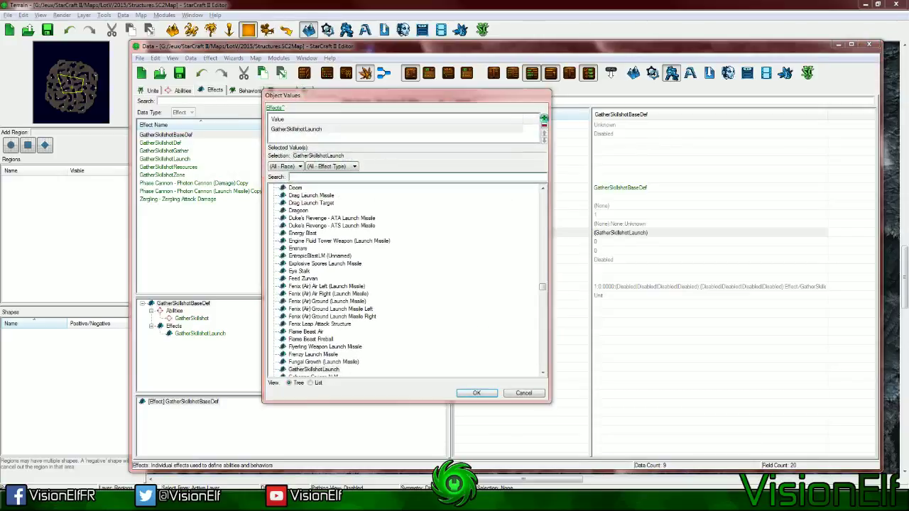
{"action": "key", "text": "Insert"}
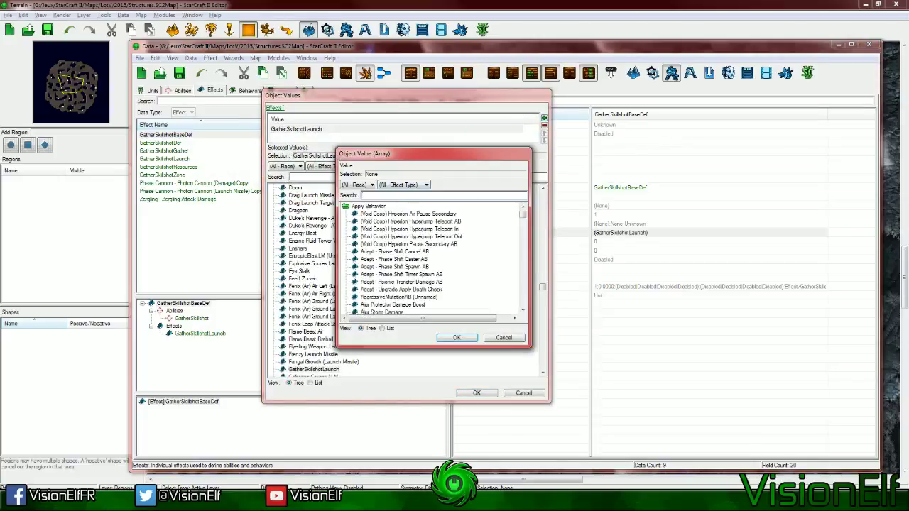
{"action": "type", "text": "ga"}
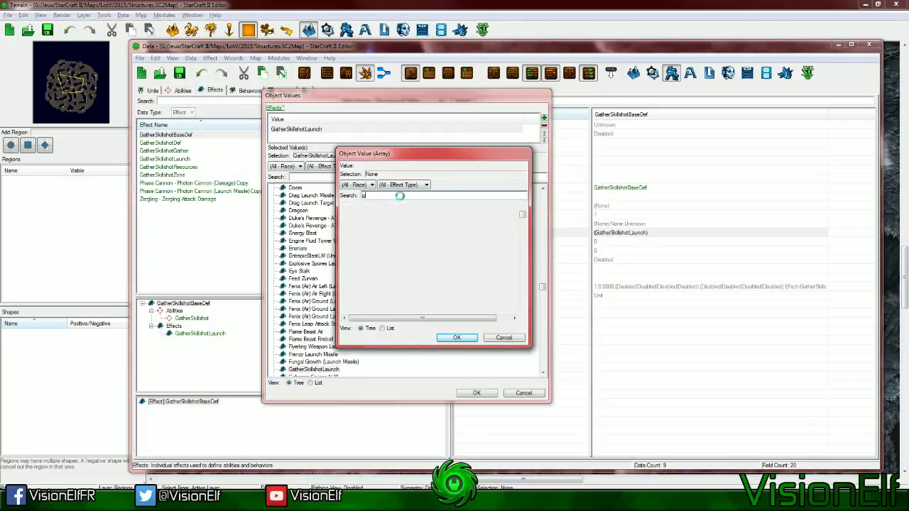
{"action": "type", "text": "ther"}
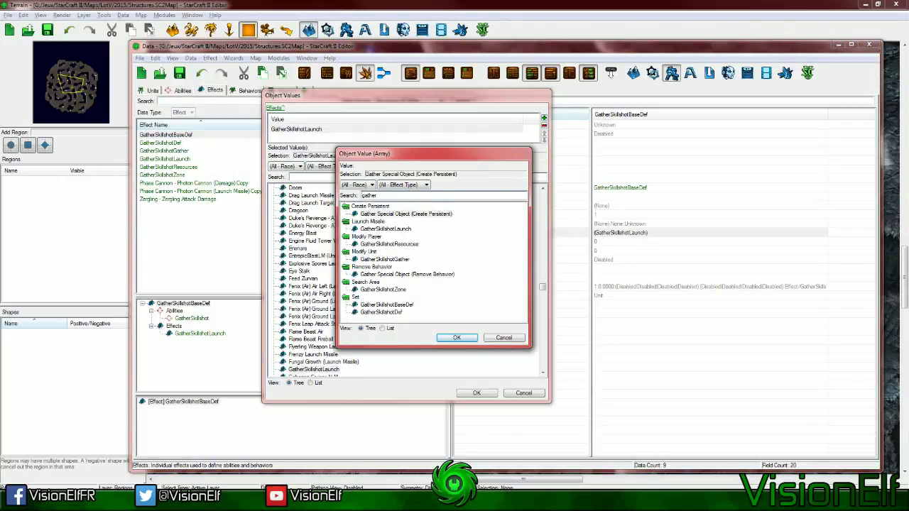
{"action": "left_click", "coordinate": [387, 303]}
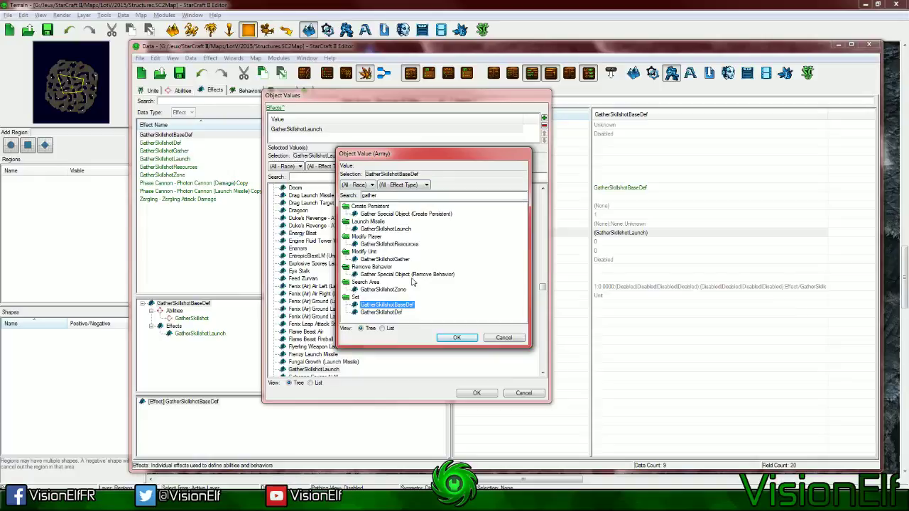
{"action": "left_click", "coordinate": [397, 261]}
{"action": "left_click", "coordinate": [458, 337]}
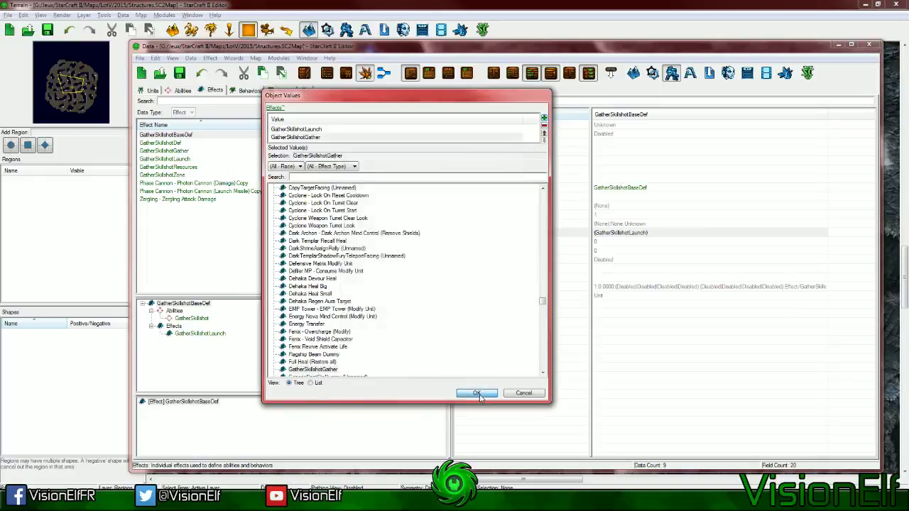
{"action": "left_click", "coordinate": [477, 394]}
Examine the fields of the GatherSkillshotLaunch effect, especially Launch Effect, Periodic Effect and its period and count
{"action": "left_click", "coordinate": [199, 160]}
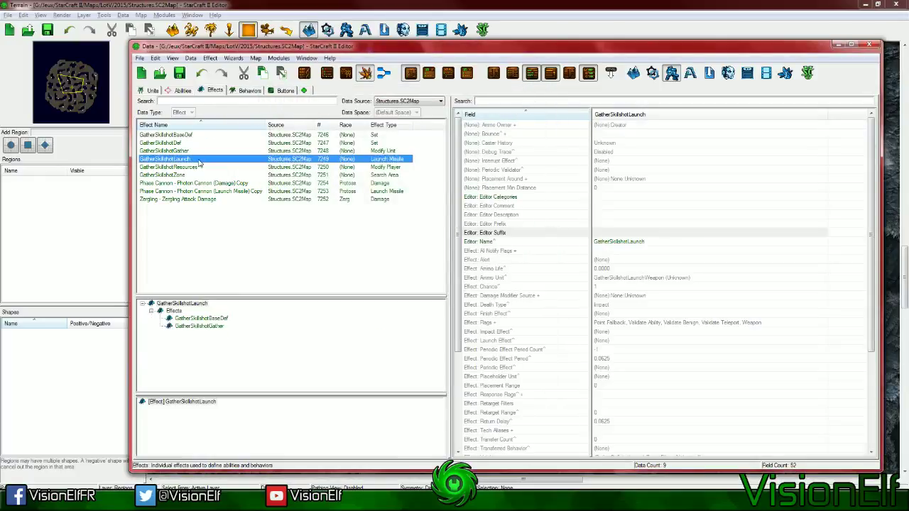
{"action": "left_click", "coordinate": [660, 269]}
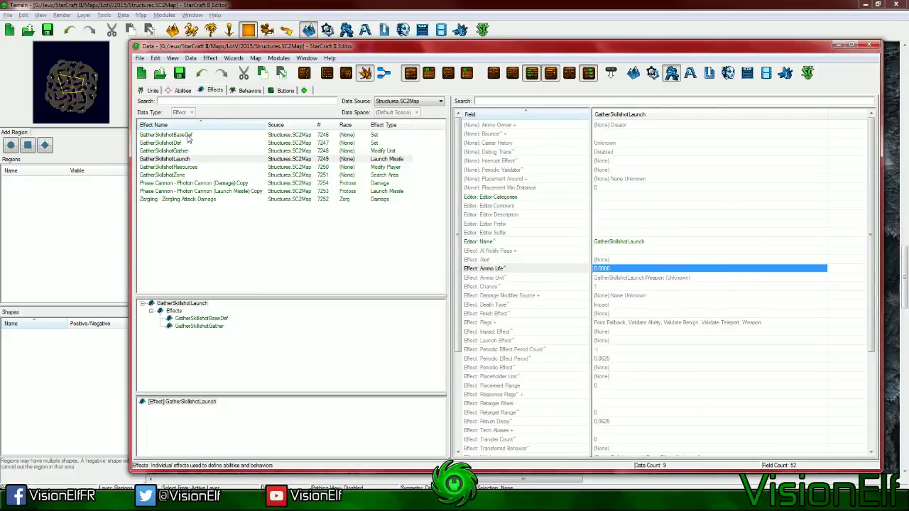
{"action": "key", "text": "Down"}
{"action": "key", "text": "Down"}
{"action": "scroll", "coordinate": [673, 298], "scroll_direction": "down", "scroll_amount": 5}
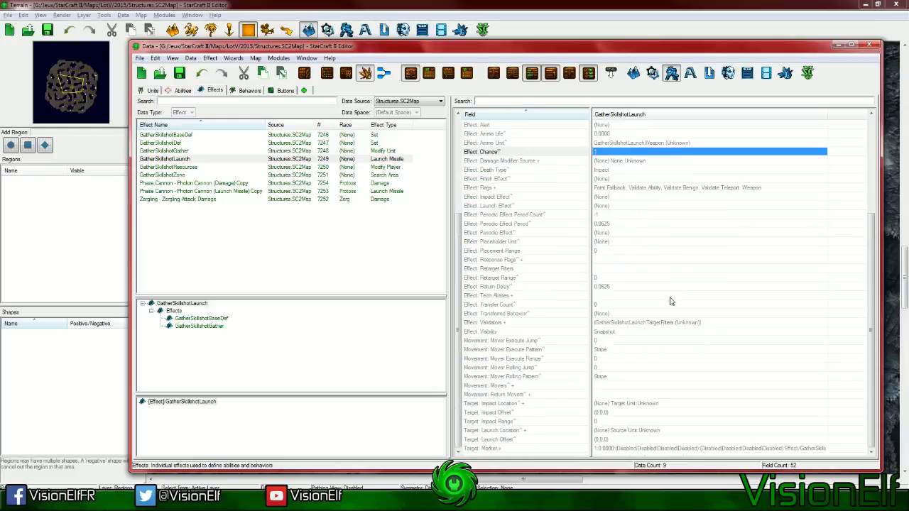
{"action": "left_click", "coordinate": [502, 206]}
{"action": "left_click", "coordinate": [502, 213]}
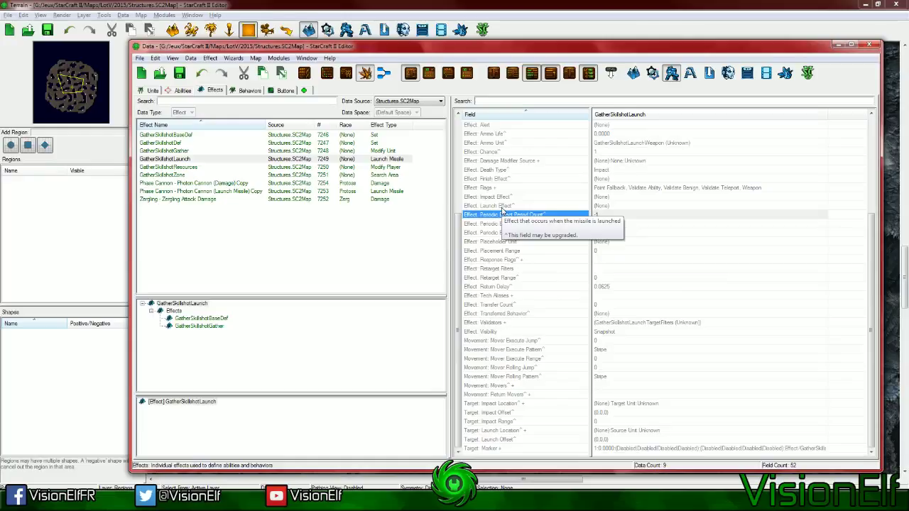
{"action": "left_click", "coordinate": [665, 226]}
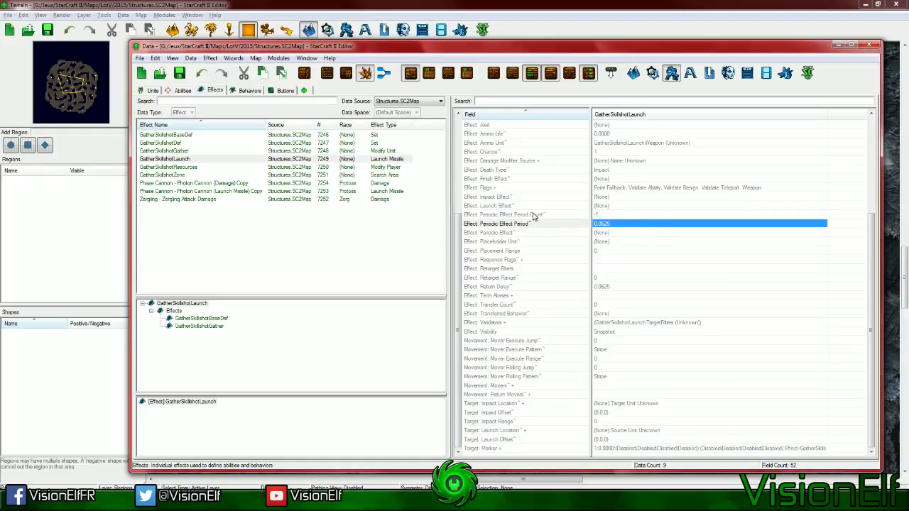
{"action": "left_click", "coordinate": [510, 242]}
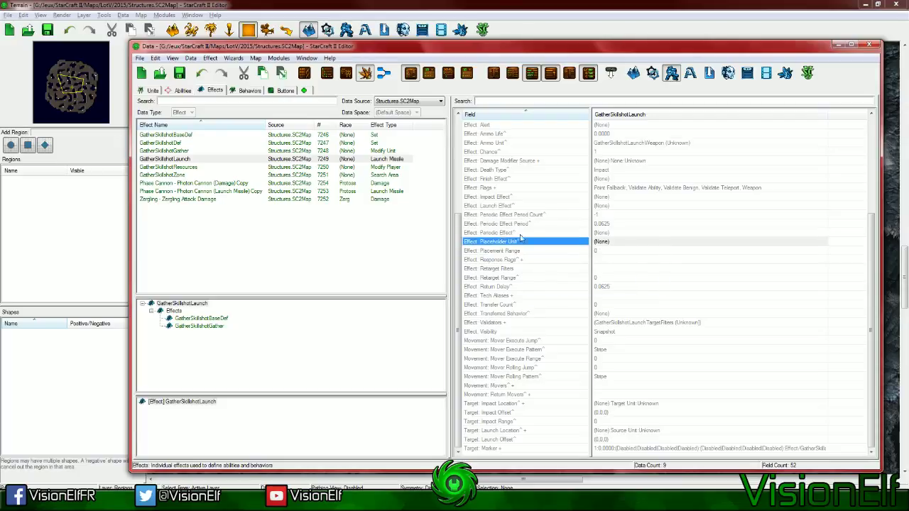
{"action": "left_click", "coordinate": [511, 233]}
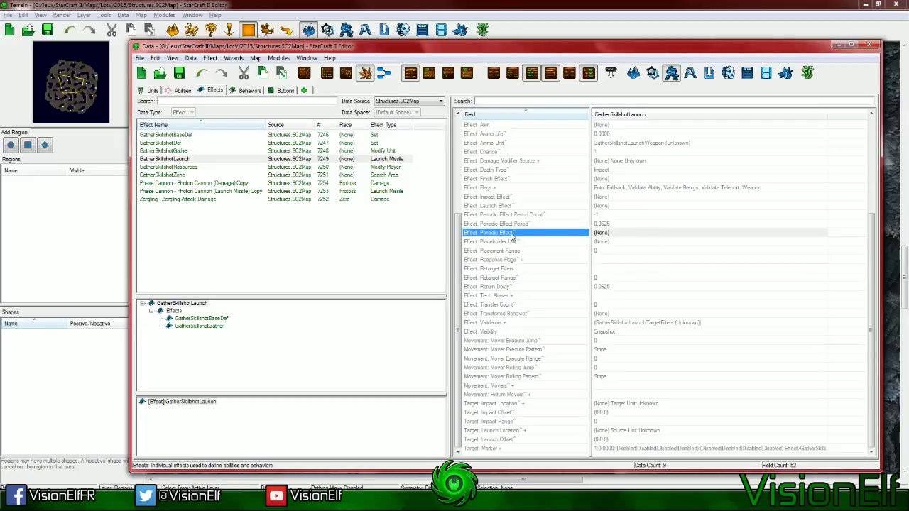
{"action": "scroll", "coordinate": [512, 234], "scroll_direction": "up", "scroll_amount": 1}
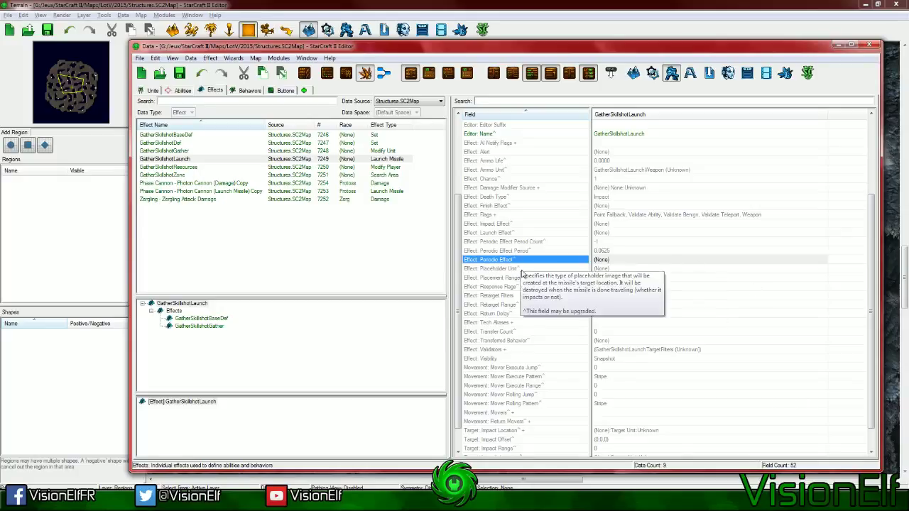
{"action": "scroll", "coordinate": [526, 284], "scroll_direction": "down", "scroll_amount": 1}
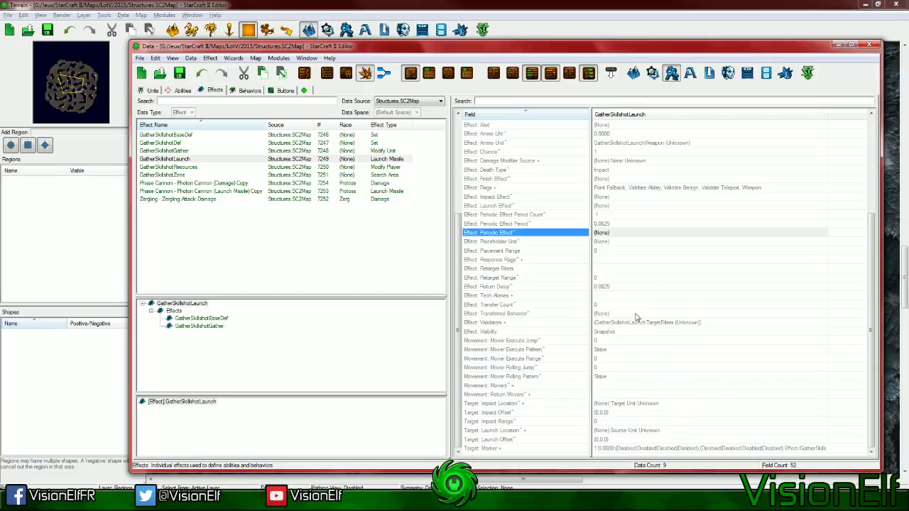
{"action": "scroll", "coordinate": [567, 364], "scroll_direction": "up", "scroll_amount": 4}
{"action": "scroll", "coordinate": [566, 365], "scroll_direction": "up", "scroll_amount": 1}
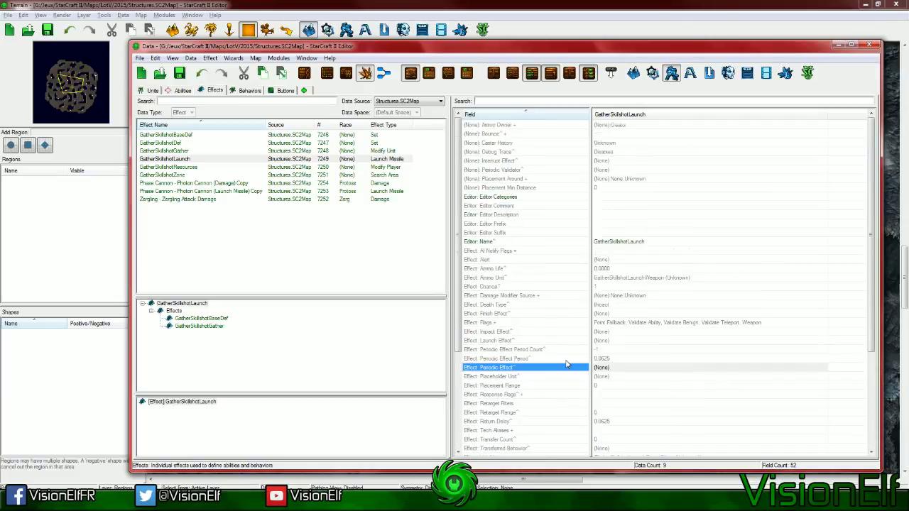
{"action": "scroll", "coordinate": [567, 364], "scroll_direction": "down", "scroll_amount": 5}
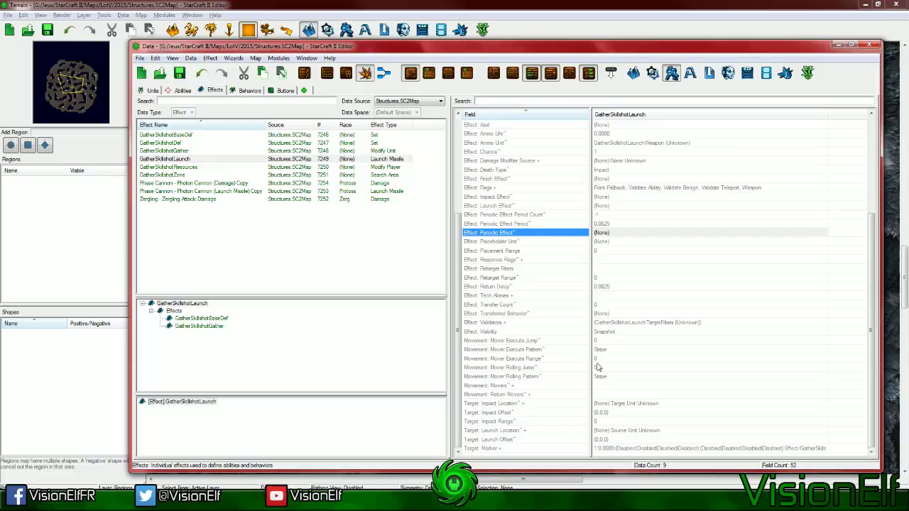
Set the Launch Location of the GatherSkillshotLaunch effect to Target Unit
{"action": "left_click", "coordinate": [532, 431]}
{"action": "left_click", "coordinate": [632, 432]}
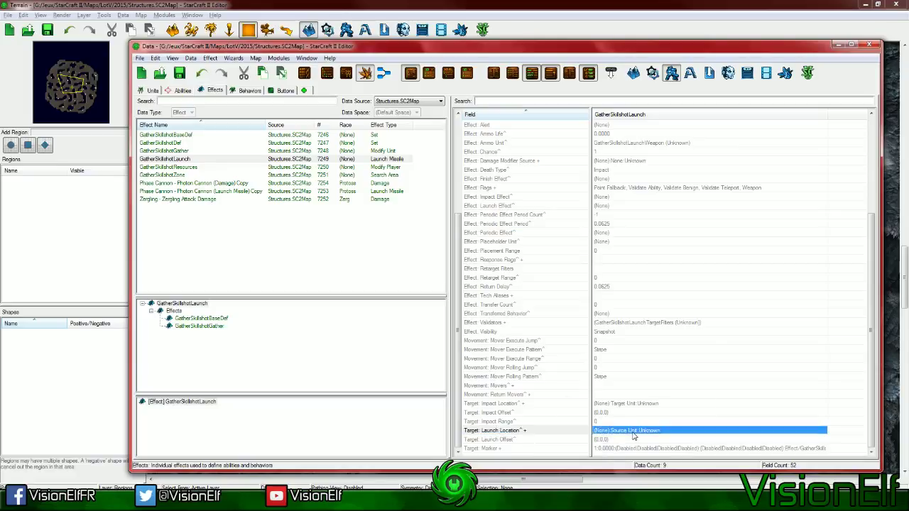
{"action": "double_click", "coordinate": [634, 434]}
{"action": "left_click", "coordinate": [436, 142]}
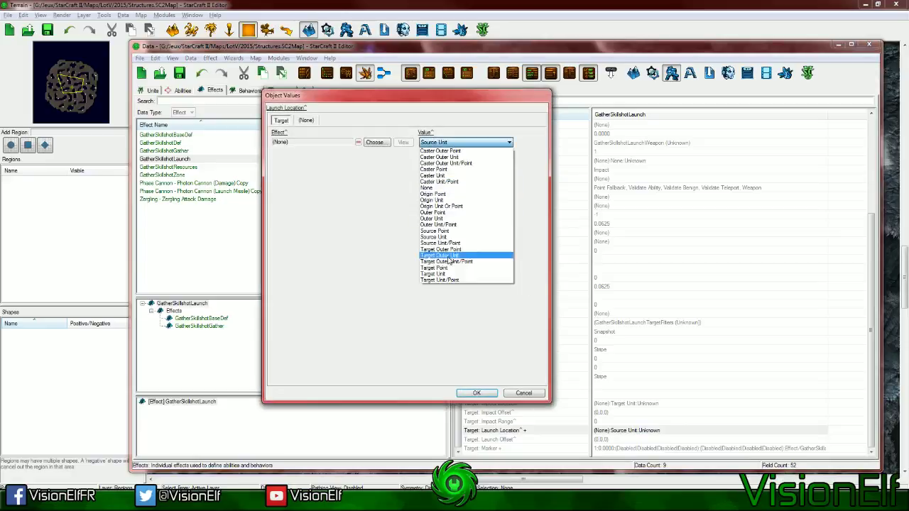
{"action": "left_click", "coordinate": [434, 273]}
{"action": "left_click", "coordinate": [476, 393]}
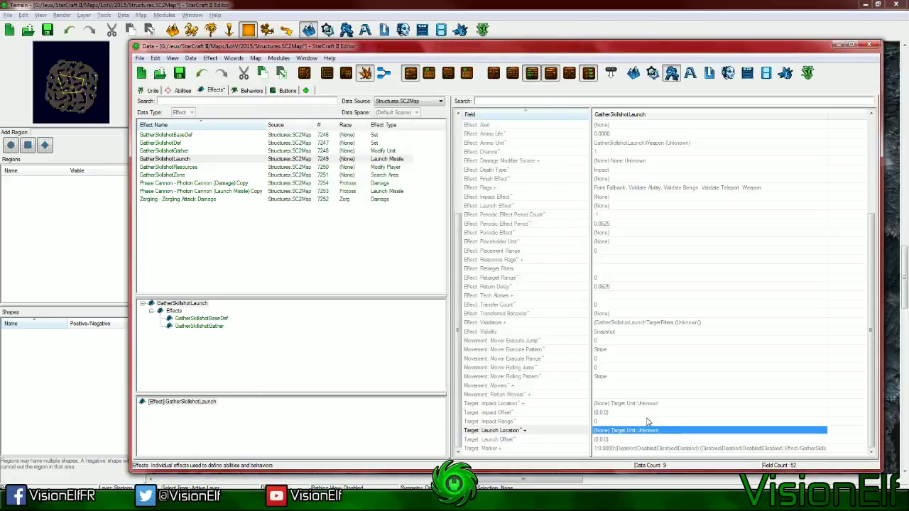
Set the Impact Location of the GatherSkillshotLaunch effect to Caster Unit
{"action": "double_click", "coordinate": [630, 403]}
{"action": "left_click", "coordinate": [483, 143]}
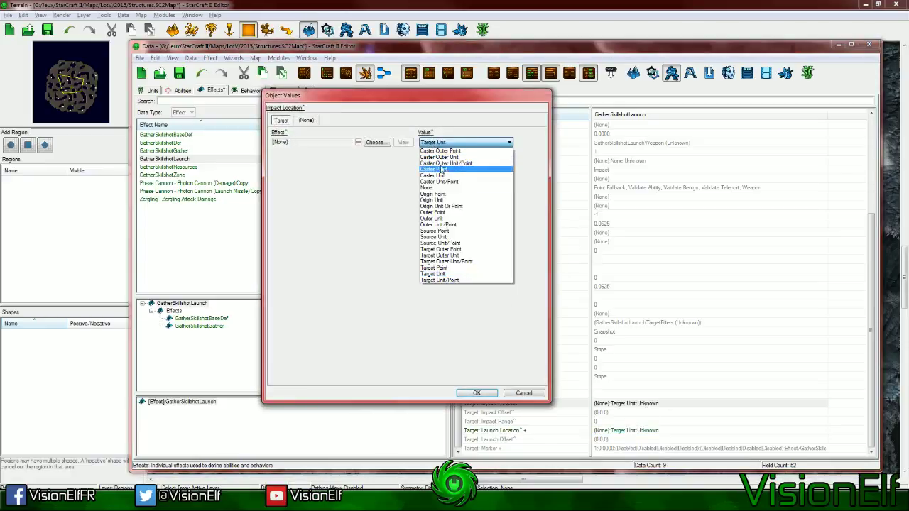
{"action": "left_click", "coordinate": [443, 176]}
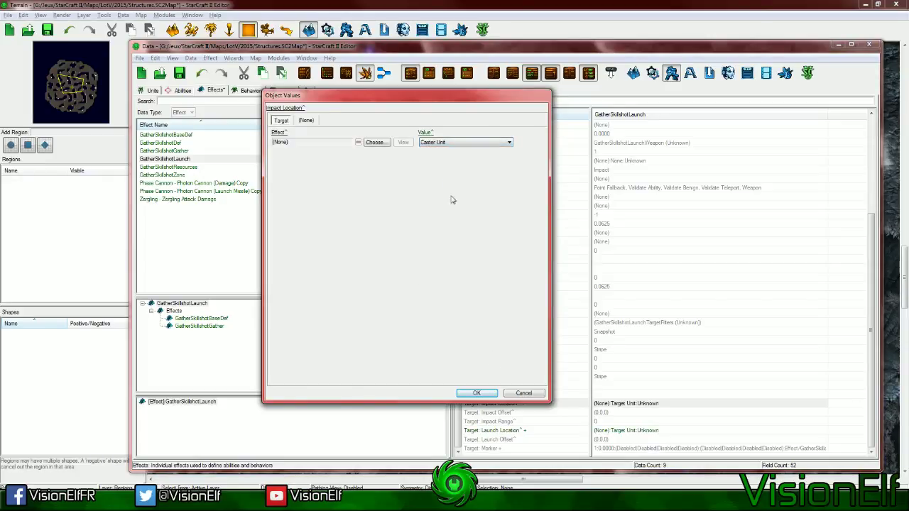
{"action": "left_click", "coordinate": [444, 146]}
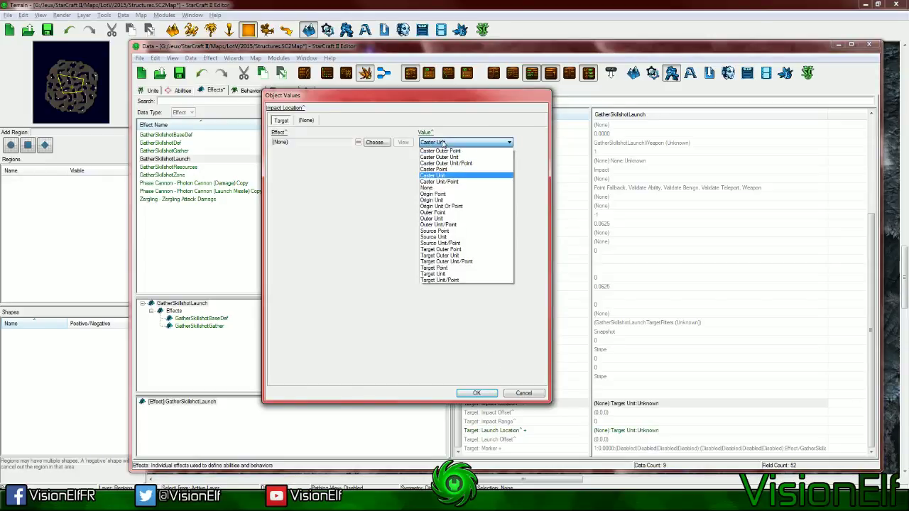
{"action": "left_click", "coordinate": [457, 177]}
{"action": "left_click", "coordinate": [476, 392]}
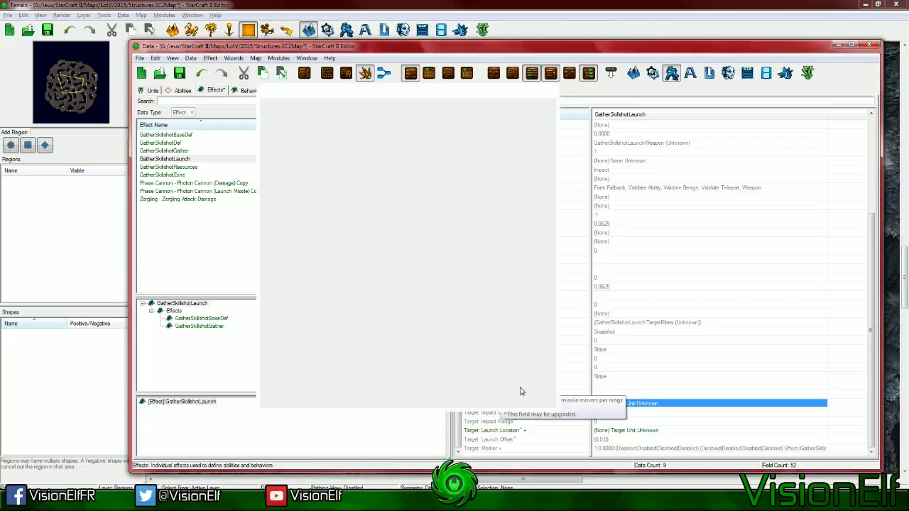
{"action": "left_click", "coordinate": [639, 395]}
{"action": "left_click", "coordinate": [639, 405]}
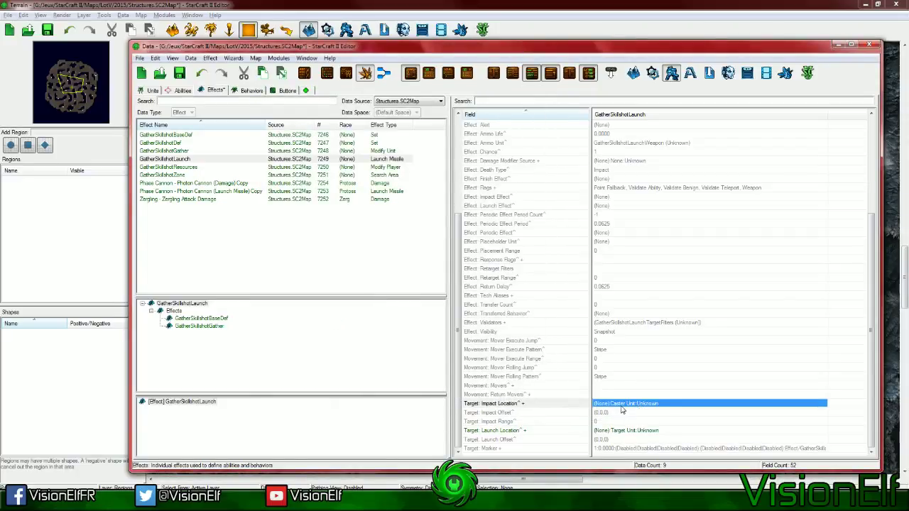
Set the Ammo Unit of GatherSkillshotLaunch to GatherSkillshotMineral, searching the units for "mineral", and save the map
{"action": "scroll", "coordinate": [620, 413], "scroll_direction": "up", "scroll_amount": 5}
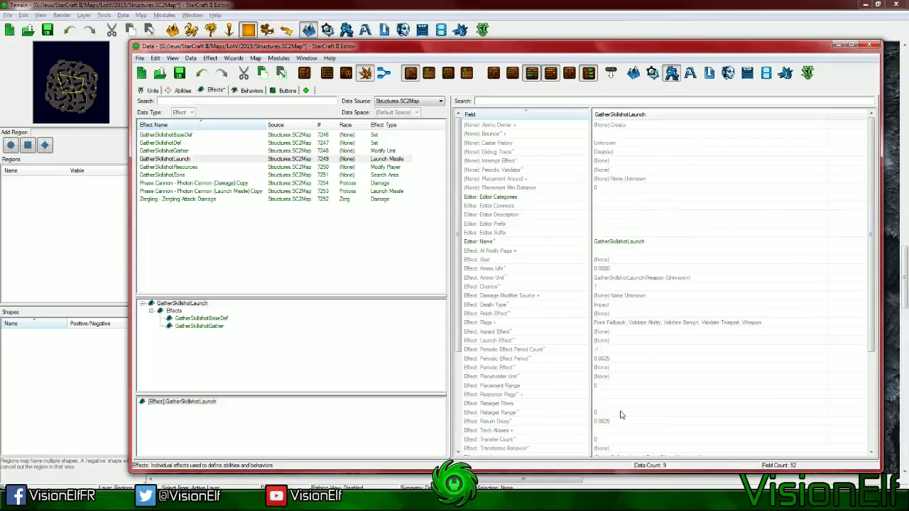
{"action": "left_click", "coordinate": [499, 277]}
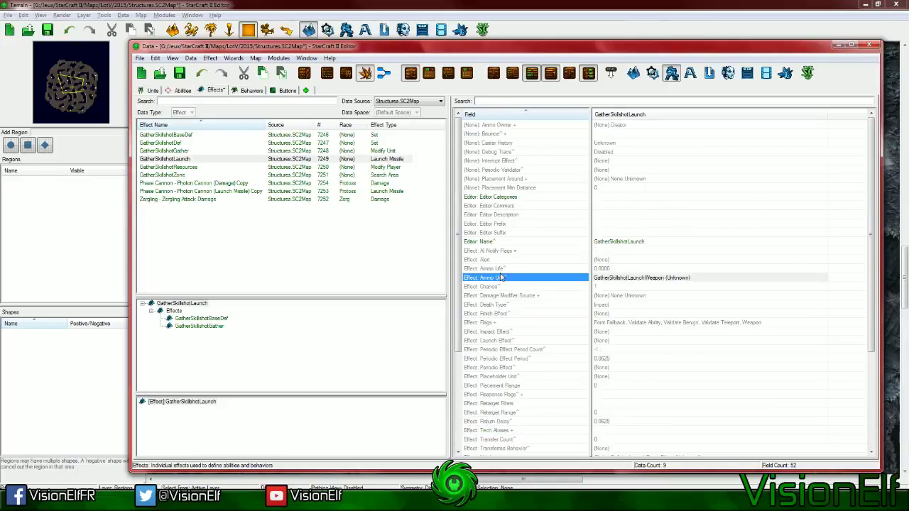
{"action": "double_click", "coordinate": [505, 279]}
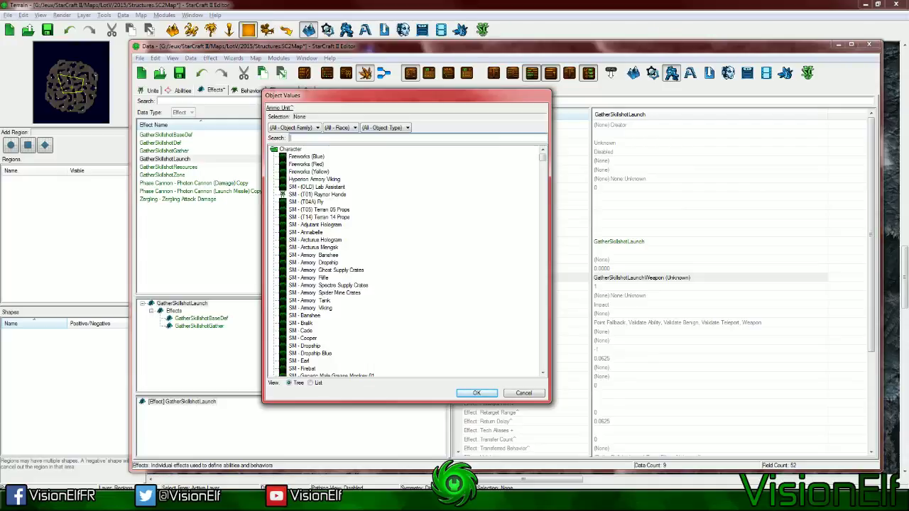
{"action": "type", "text": "mineralm"}
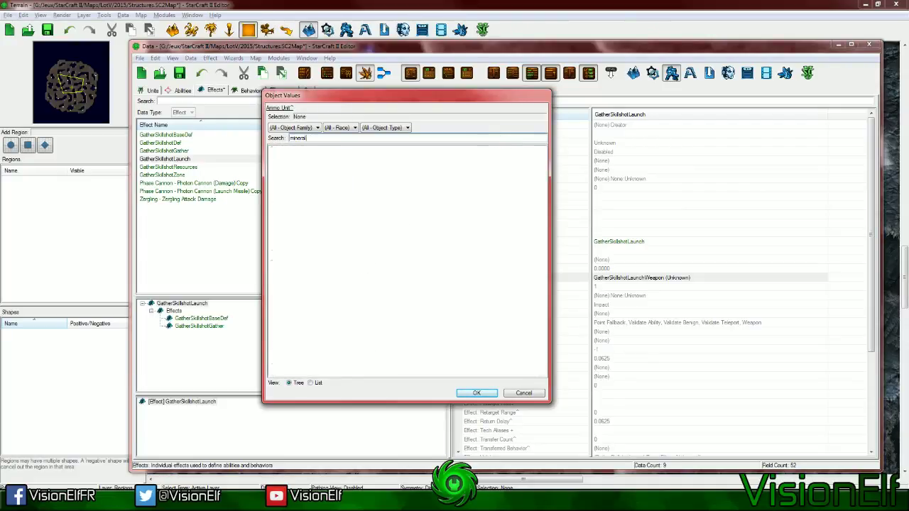
{"action": "scroll", "coordinate": [374, 269], "scroll_direction": "down", "scroll_amount": 3}
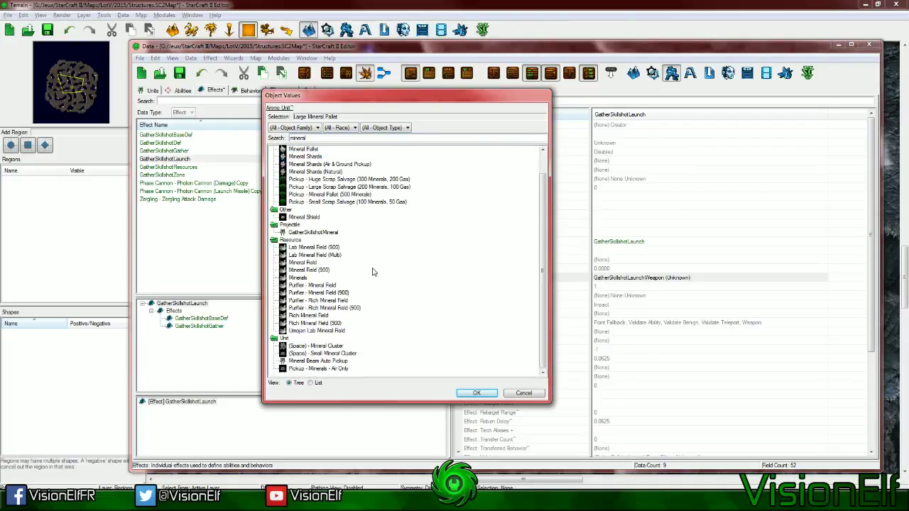
{"action": "left_click", "coordinate": [323, 233]}
{"action": "left_click", "coordinate": [477, 394]}
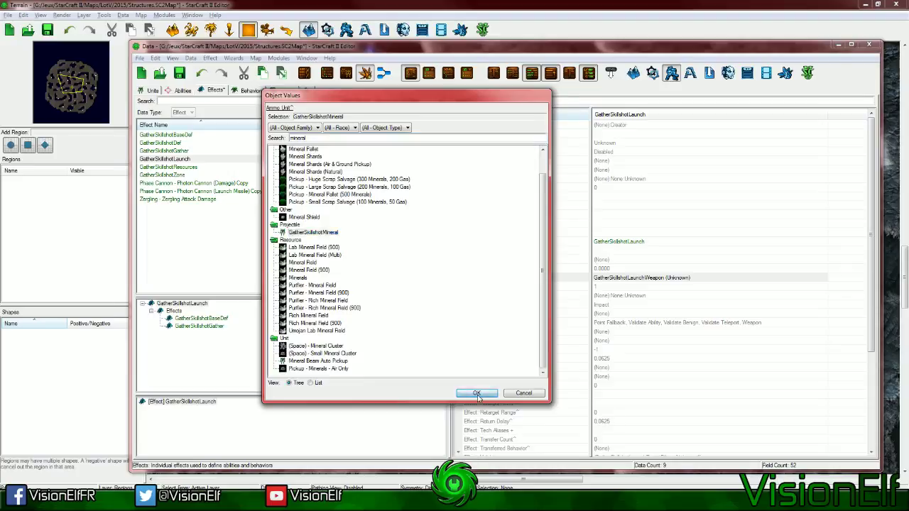
{"action": "left_click", "coordinate": [666, 307]}
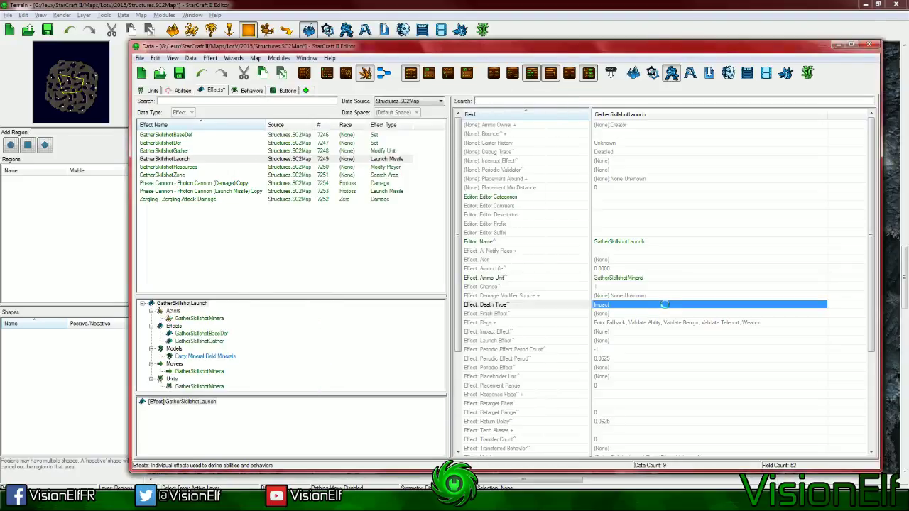
{"action": "key", "text": "ctrl+s"}
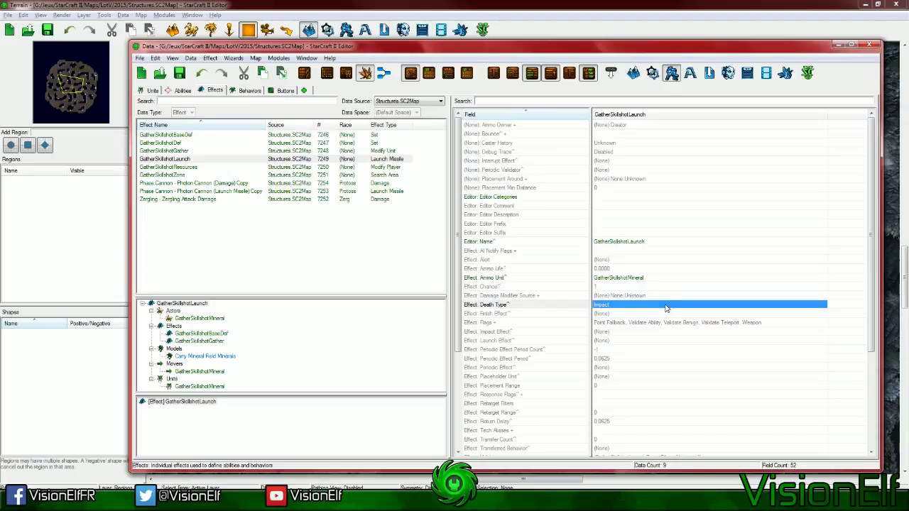
{"action": "left_click", "coordinate": [669, 323]}
{"action": "scroll", "coordinate": [670, 323], "scroll_direction": "down", "scroll_amount": 1}
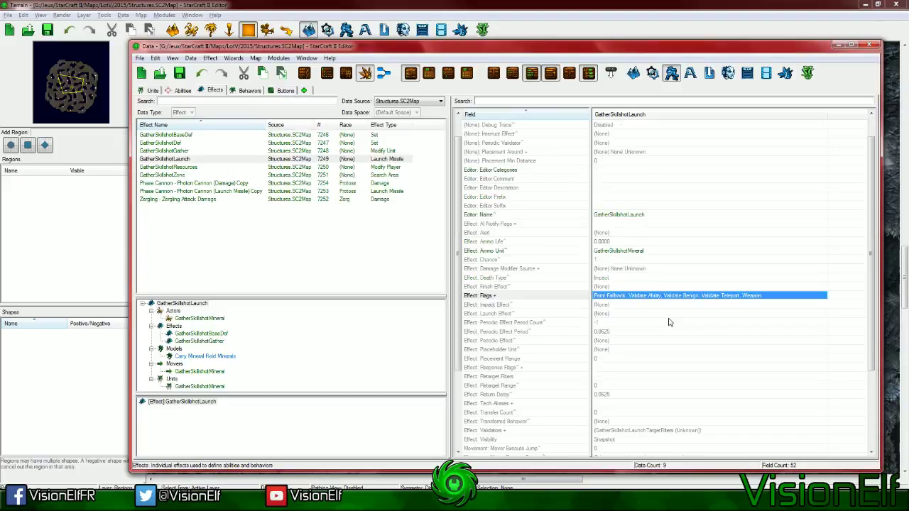
Add the GatherSkillshotMineral behavior to the linked GatherSkillshotMineral unit, searching the behaviors for "mineral"
{"action": "left_click", "coordinate": [304, 331]}
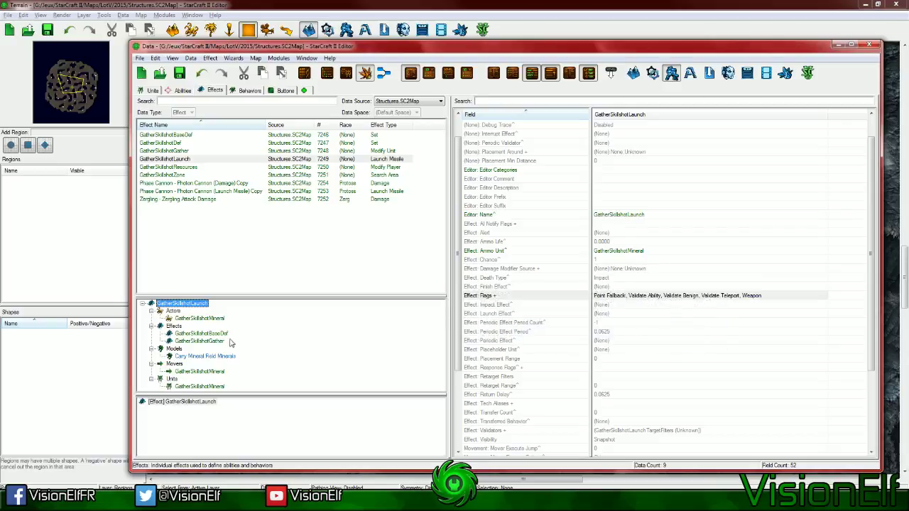
{"action": "left_click", "coordinate": [200, 386]}
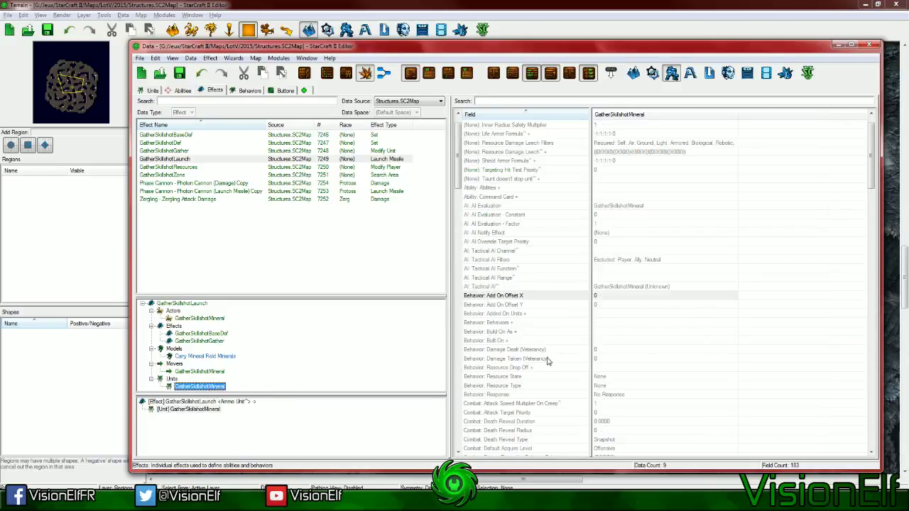
{"action": "left_click", "coordinate": [639, 361]}
{"action": "scroll", "coordinate": [639, 361], "scroll_direction": "down", "scroll_amount": 15}
{"action": "scroll", "coordinate": [638, 360], "scroll_direction": "up", "scroll_amount": 15}
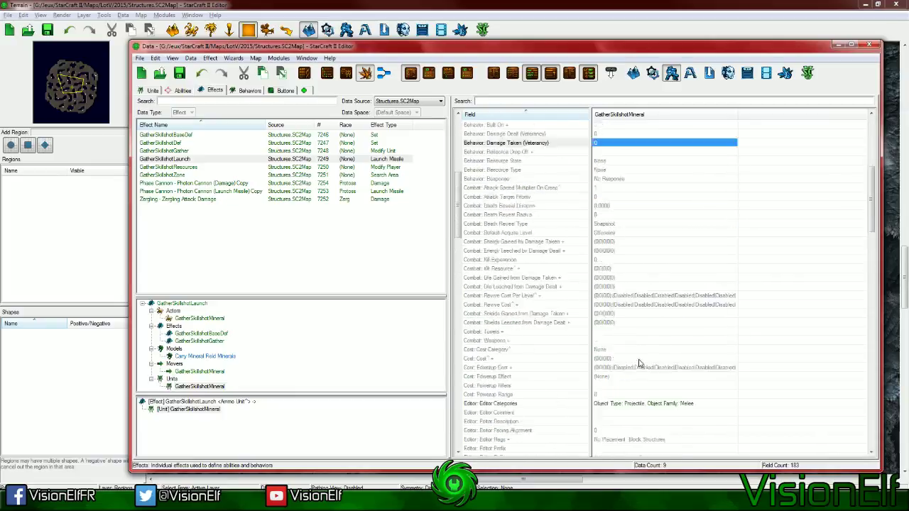
{"action": "left_click", "coordinate": [624, 217]}
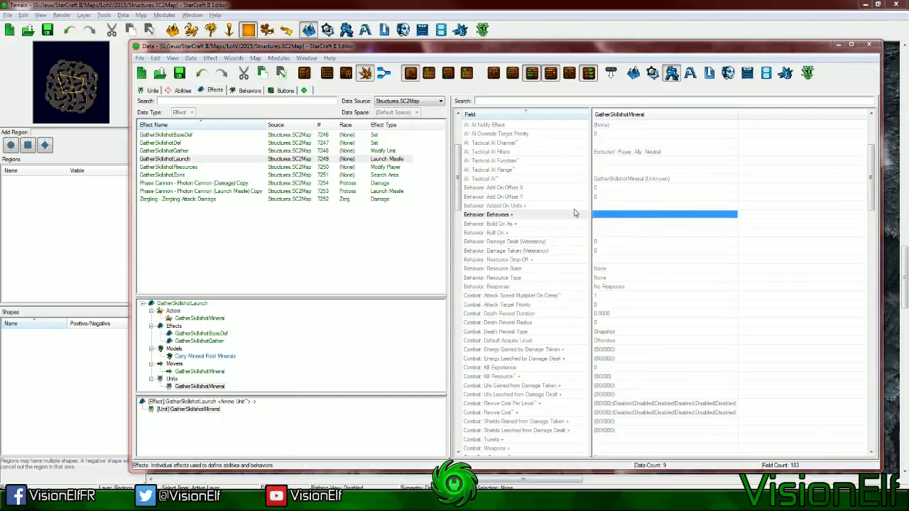
{"action": "key", "text": "Return"}
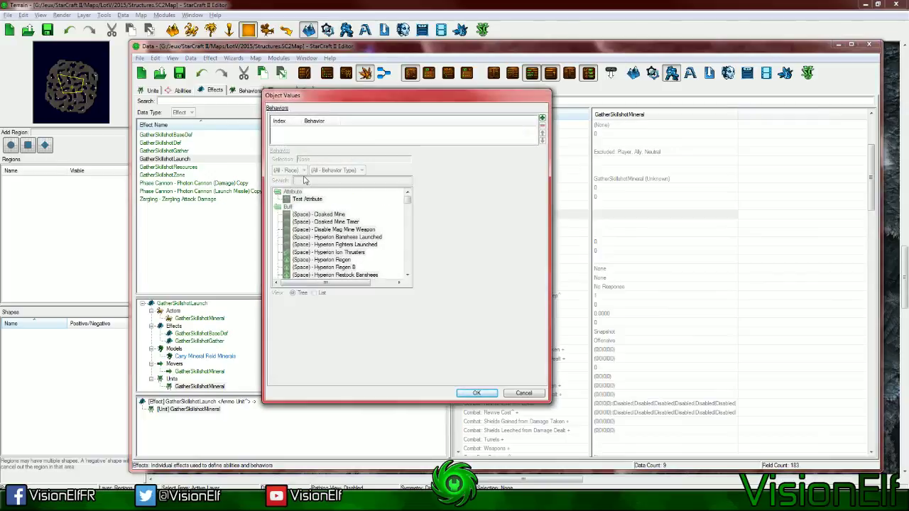
{"action": "right_click", "coordinate": [329, 137]}
{"action": "left_click", "coordinate": [342, 144]}
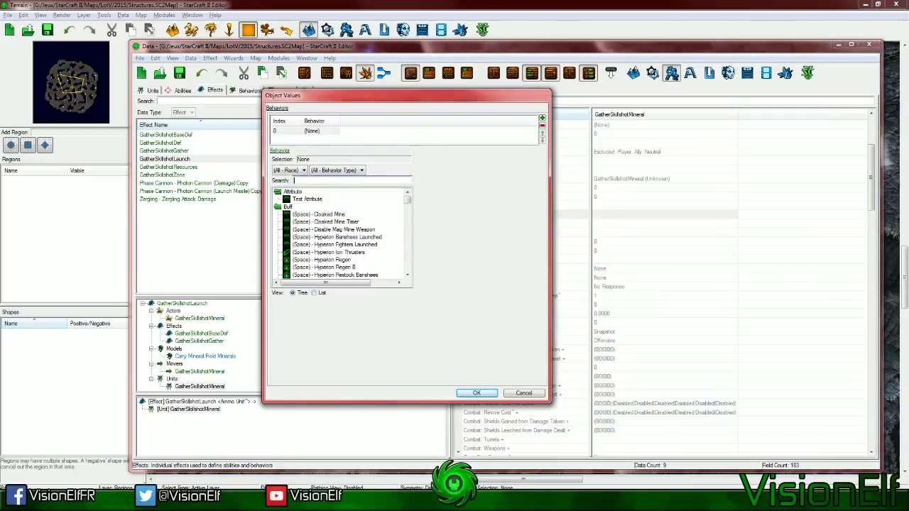
{"action": "type", "text": "mineral"}
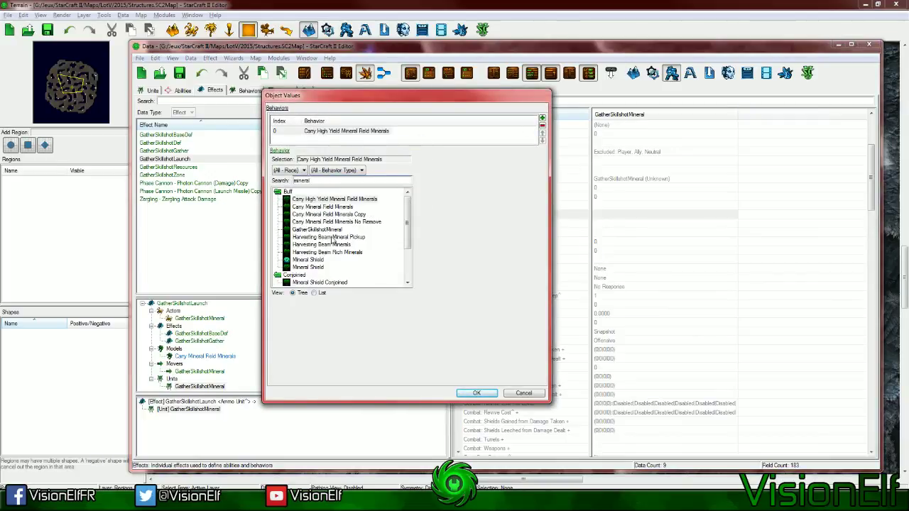
{"action": "left_click", "coordinate": [327, 229]}
{"action": "left_click", "coordinate": [476, 393]}
{"action": "left_click", "coordinate": [641, 277]}
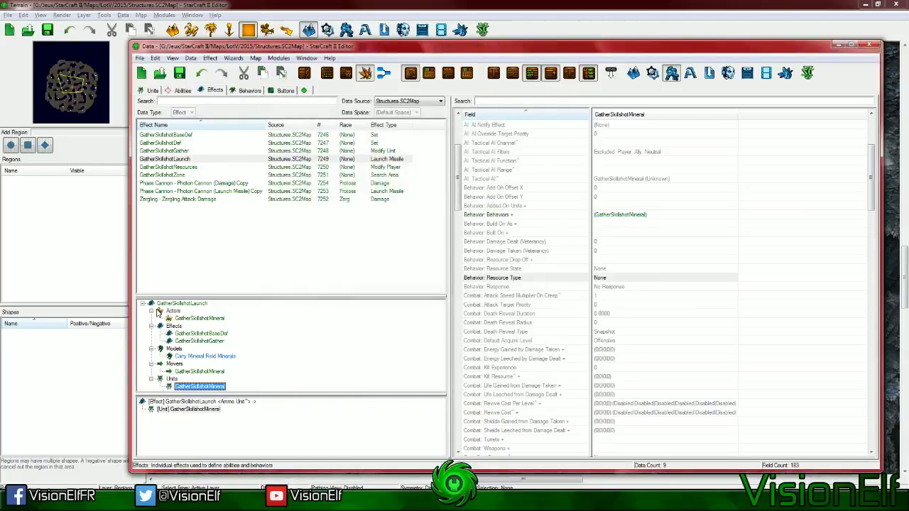
Examine the GatherSkillshotMineral unit's remaining fields and, in the Data Navigator, how GatherSkillshotLaunch links to its effects, actor, unit, model and mover
{"action": "left_click", "coordinate": [660, 304]}
{"action": "scroll", "coordinate": [661, 325], "scroll_direction": "down", "scroll_amount": 5}
{"action": "scroll", "coordinate": [660, 325], "scroll_direction": "down", "scroll_amount": 10}
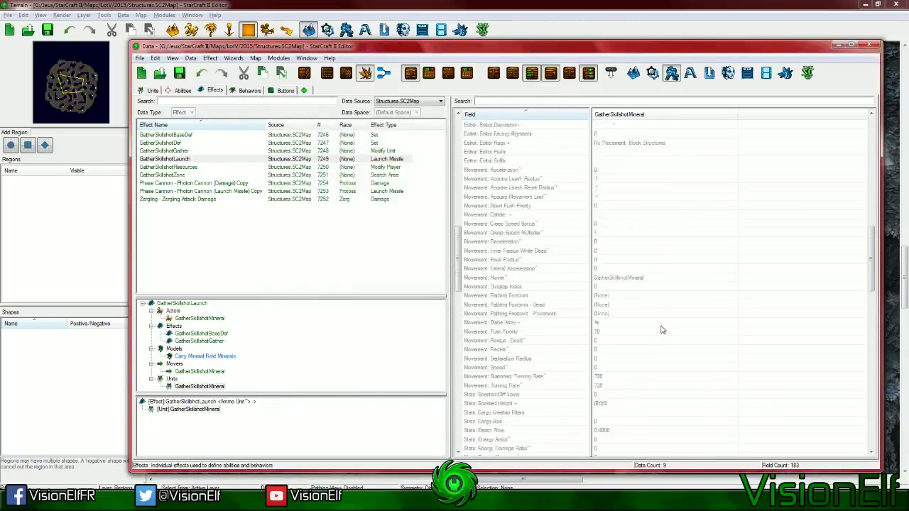
{"action": "left_click", "coordinate": [384, 75]}
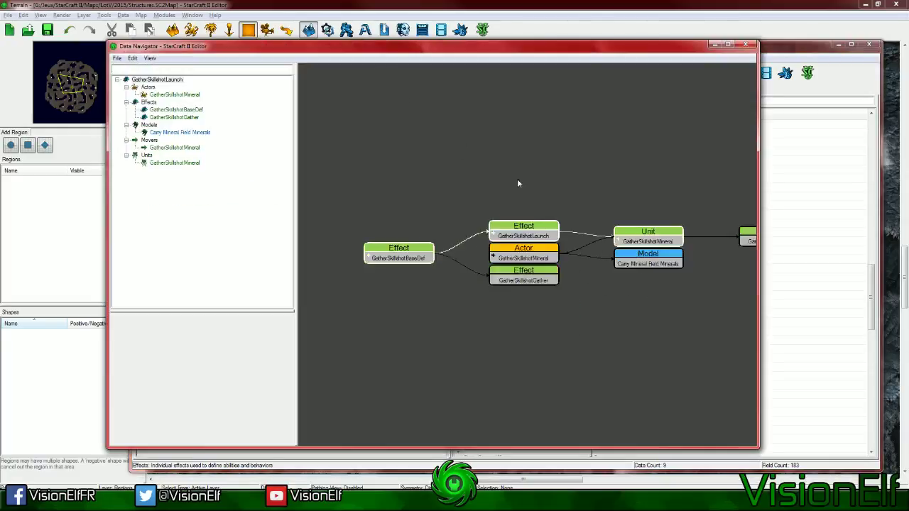
{"action": "scroll", "coordinate": [619, 213], "scroll_direction": "up", "scroll_amount": 1}
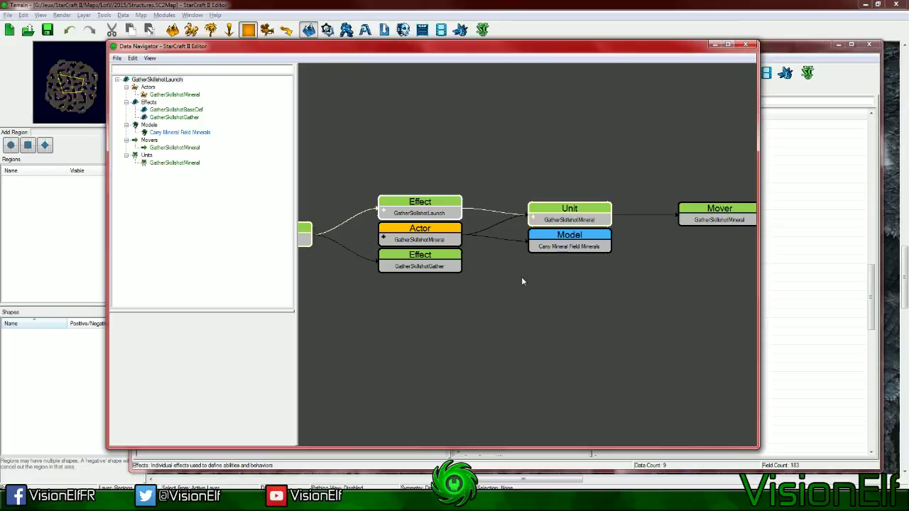
{"action": "left_click_drag", "start_coordinate": [523, 280], "coordinate": [461, 254]}
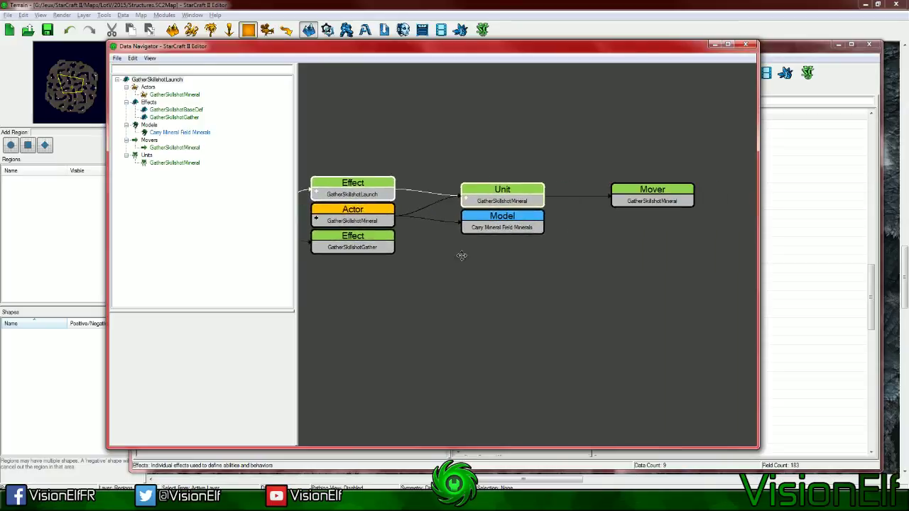
{"action": "left_click", "coordinate": [372, 221]}
{"action": "left_click_drag", "start_coordinate": [557, 262], "coordinate": [492, 275]}
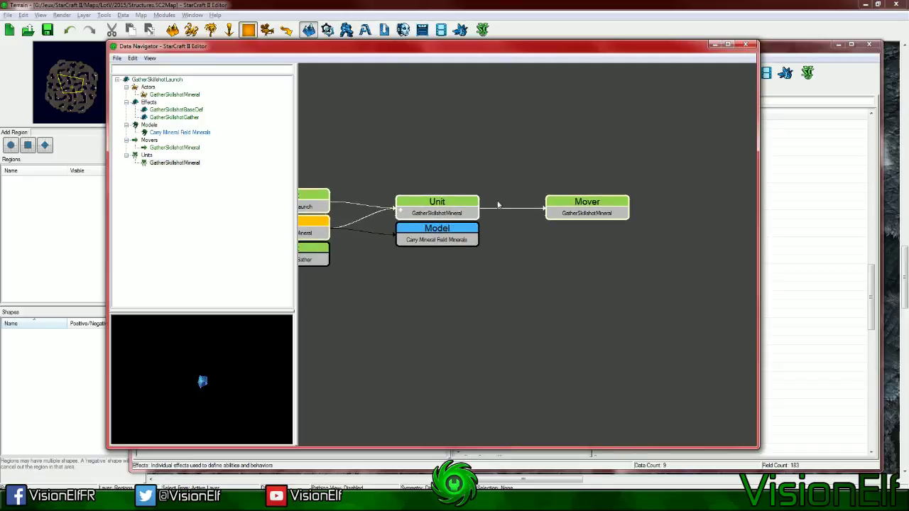
{"action": "left_click_drag", "start_coordinate": [561, 160], "coordinate": [668, 155]}
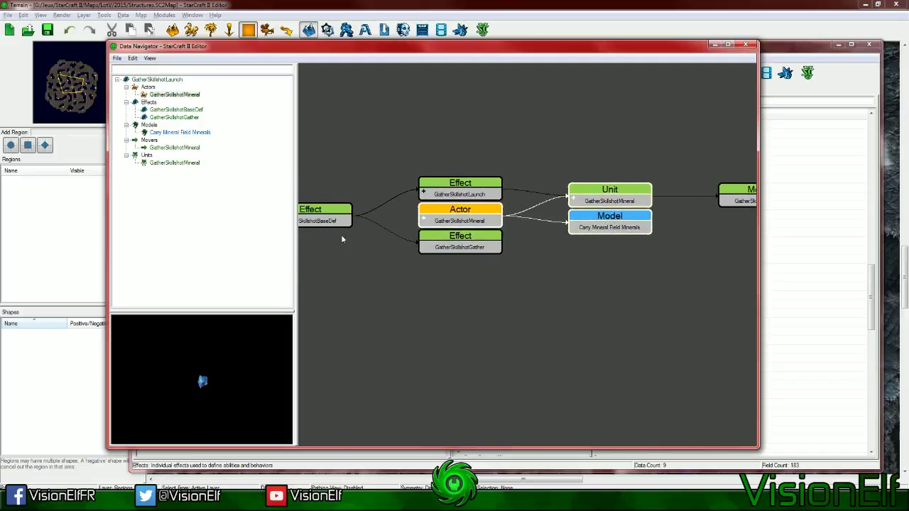
{"action": "left_click", "coordinate": [745, 45]}
{"action": "left_click", "coordinate": [602, 232]}
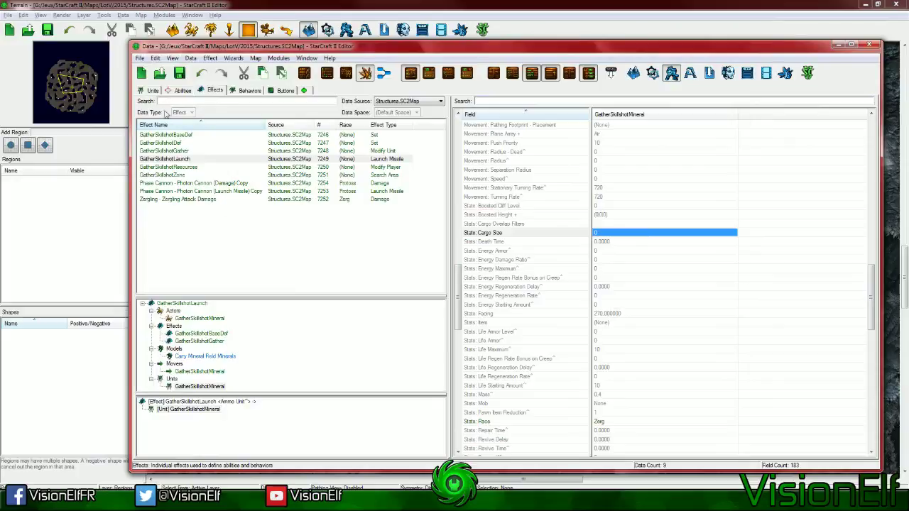
Add a target filter to the GatherSkillshot ability that sets Resource (Harvestable) to Required
{"action": "left_click", "coordinate": [151, 91]}
{"action": "left_click", "coordinate": [163, 151]}
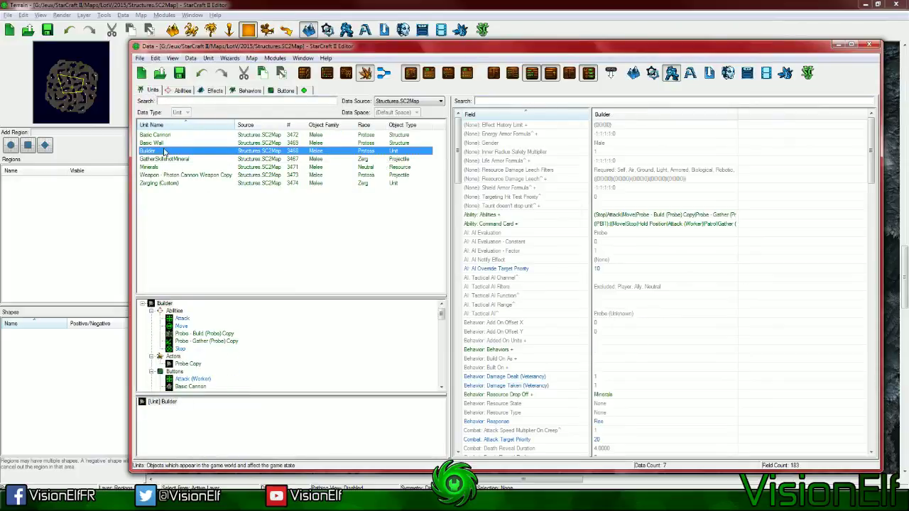
{"action": "left_click", "coordinate": [182, 90]}
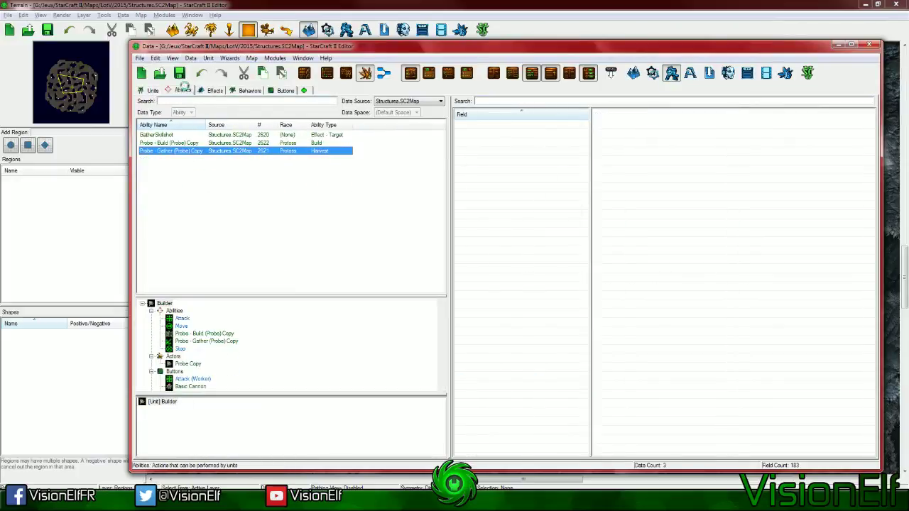
{"action": "left_click", "coordinate": [651, 223]}
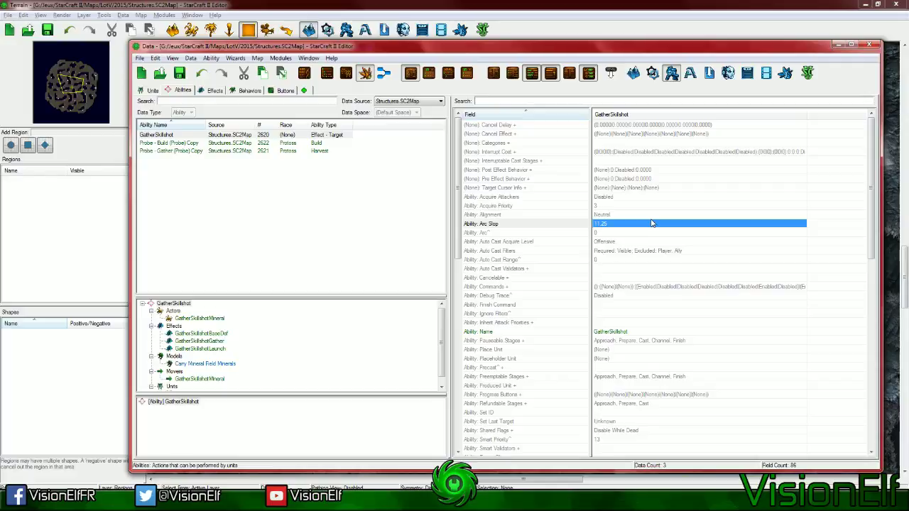
{"action": "scroll", "coordinate": [652, 223], "scroll_direction": "down", "scroll_amount": 5}
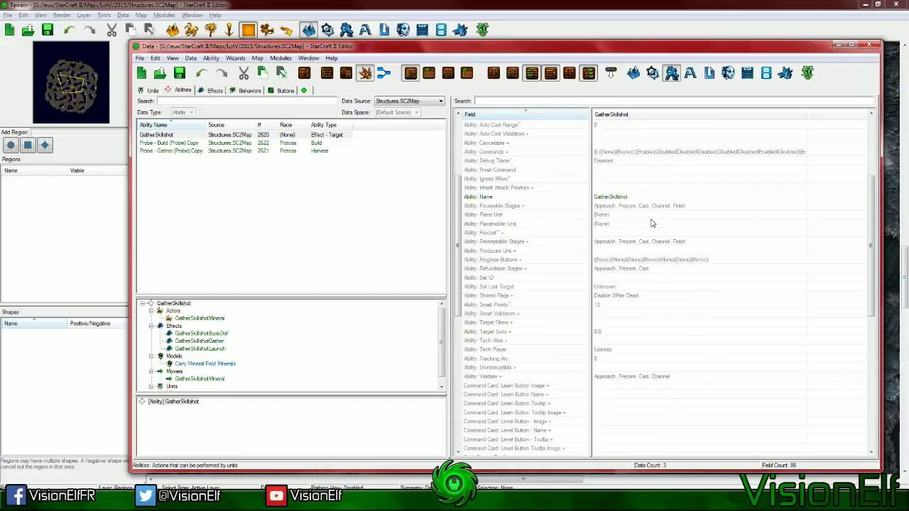
{"action": "double_click", "coordinate": [608, 323]}
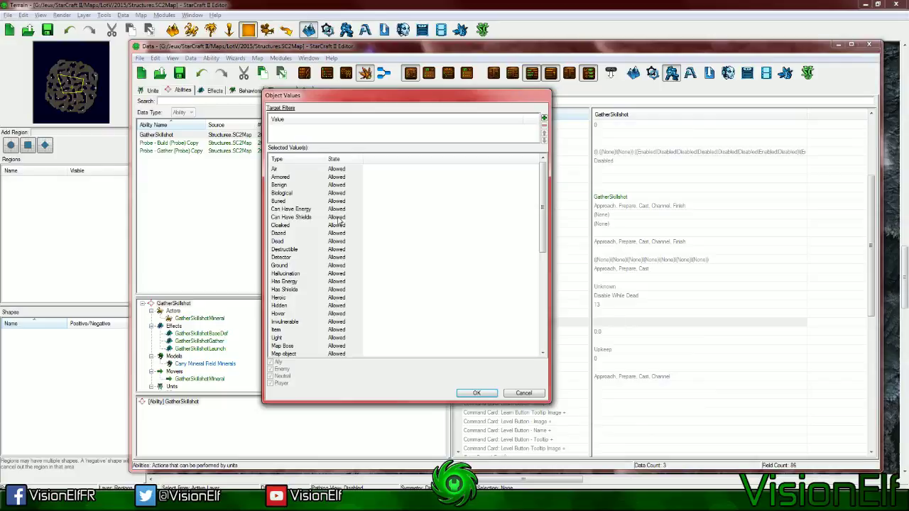
{"action": "right_click", "coordinate": [457, 132]}
{"action": "left_click", "coordinate": [480, 151]}
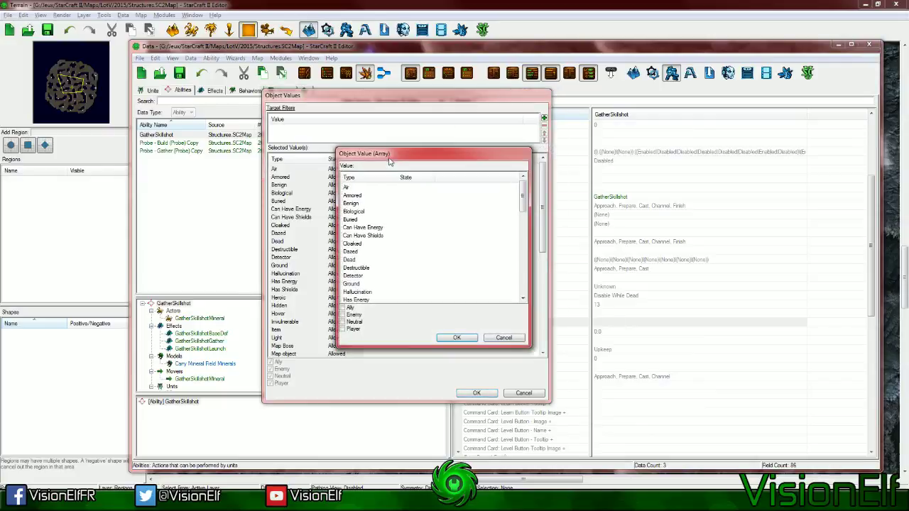
{"action": "scroll", "coordinate": [394, 246], "scroll_direction": "down", "scroll_amount": 2}
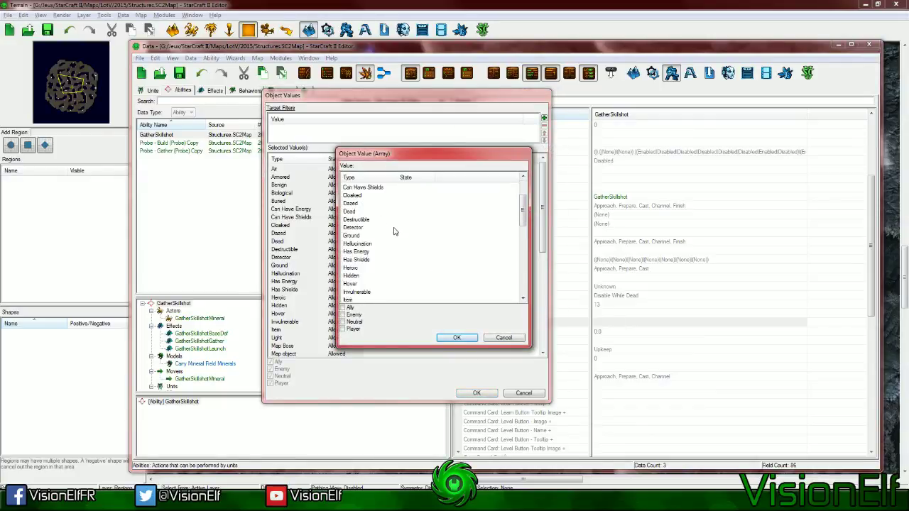
{"action": "scroll", "coordinate": [394, 248], "scroll_direction": "down", "scroll_amount": 5}
{"action": "scroll", "coordinate": [392, 258], "scroll_direction": "down", "scroll_amount": 1}
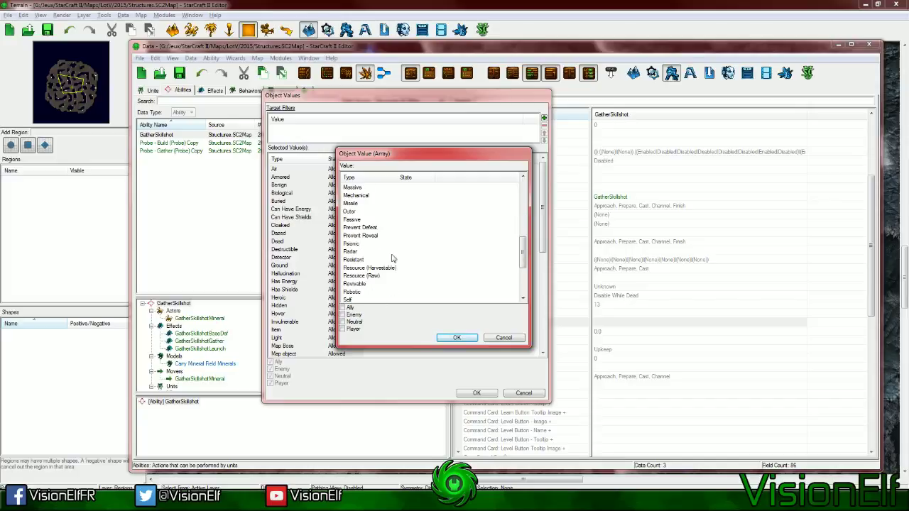
{"action": "scroll", "coordinate": [394, 269], "scroll_direction": "down", "scroll_amount": 1}
{"action": "left_click", "coordinate": [398, 244]}
{"action": "left_click", "coordinate": [399, 244]}
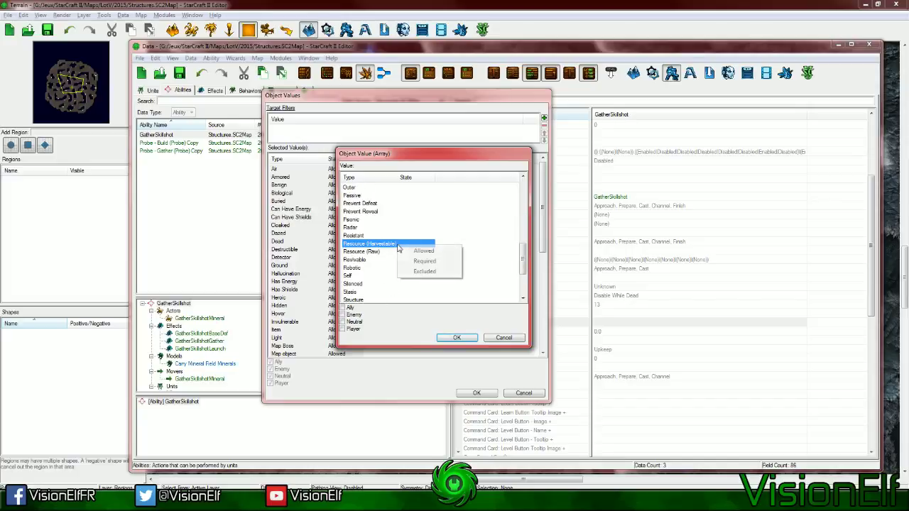
{"action": "left_click", "coordinate": [416, 258]}
{"action": "left_click", "coordinate": [457, 338]}
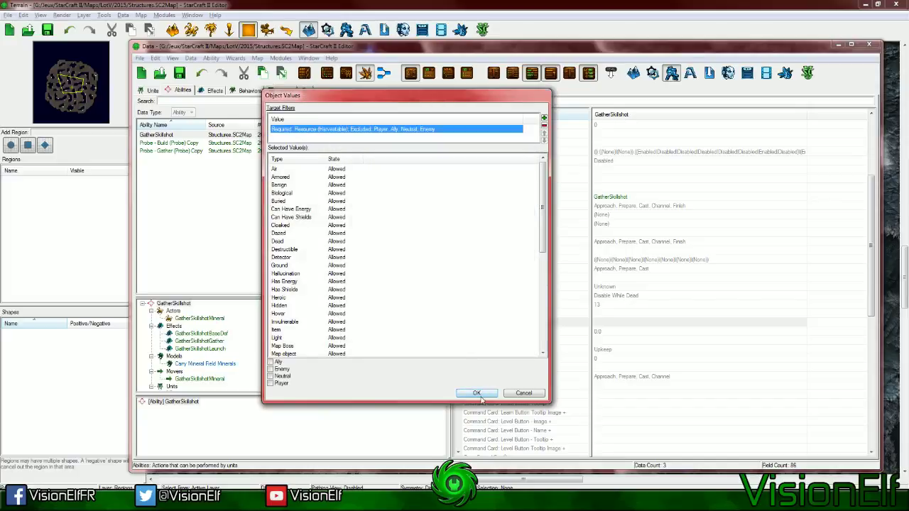
{"action": "left_click", "coordinate": [477, 393]}
{"action": "left_click", "coordinate": [640, 350]}
Allow Neutral targets in the GatherSkillshot ability's target filter and save the map
{"action": "left_click", "coordinate": [643, 323]}
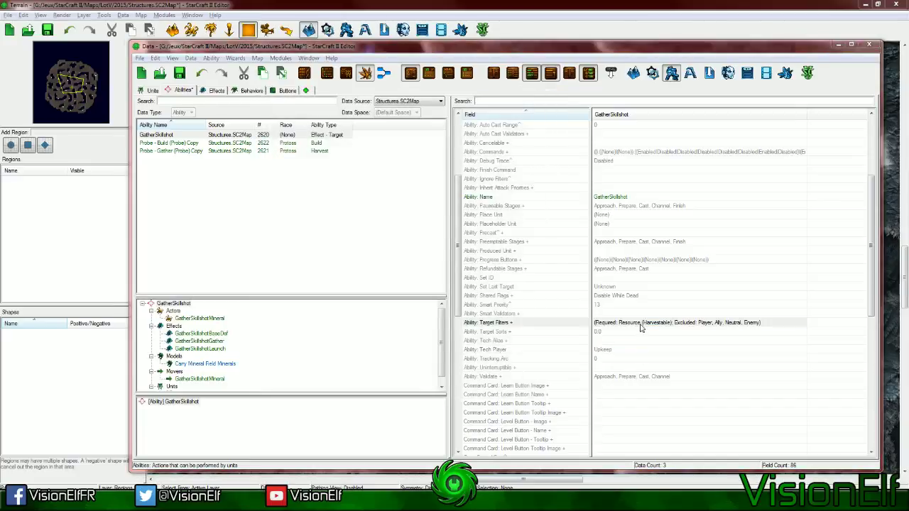
{"action": "double_click", "coordinate": [643, 325]}
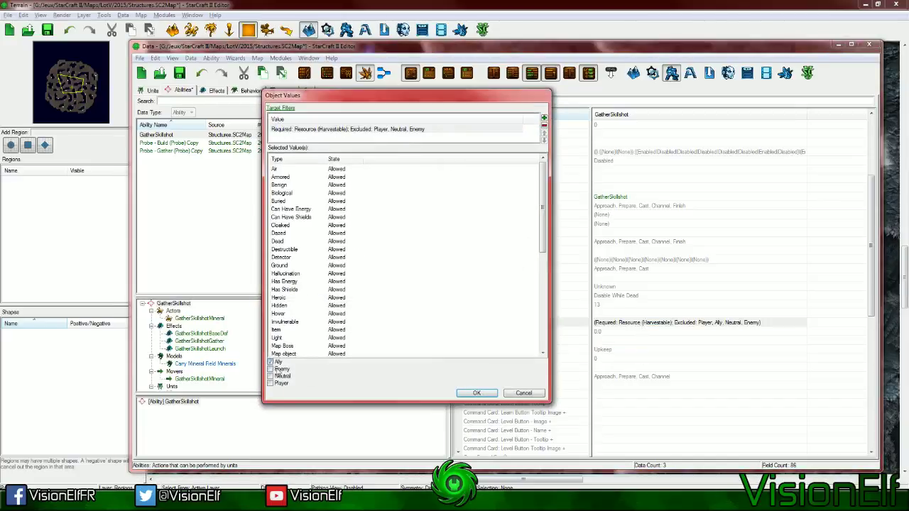
{"action": "left_click", "coordinate": [269, 376]}
{"action": "left_click", "coordinate": [270, 384]}
{"action": "left_click", "coordinate": [281, 384]}
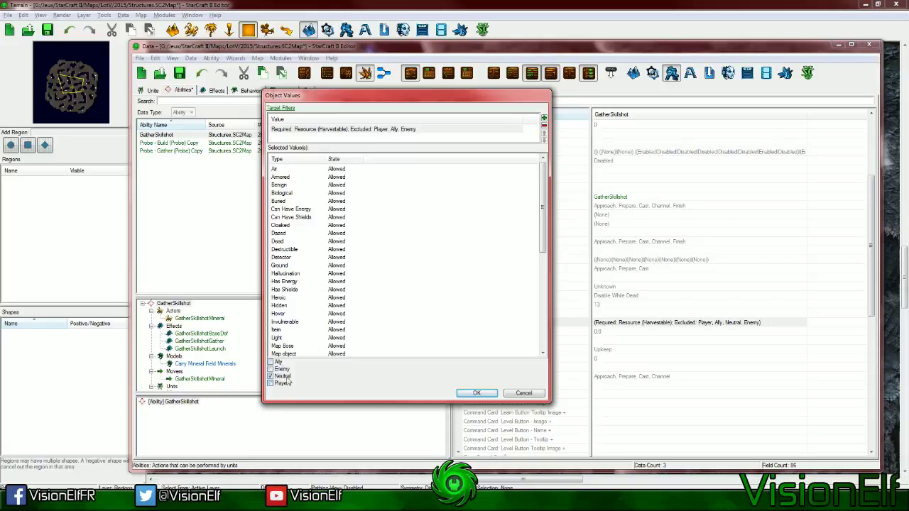
{"action": "left_click", "coordinate": [477, 392]}
{"action": "left_click", "coordinate": [685, 331]}
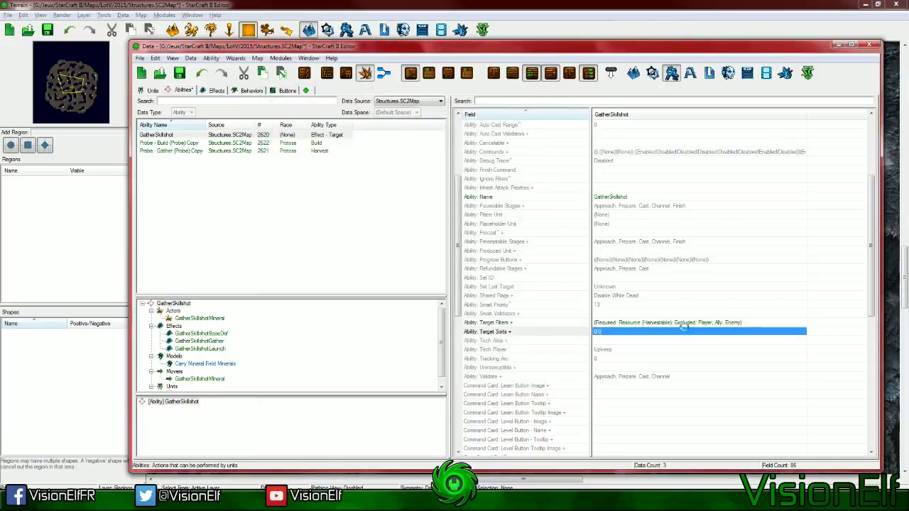
{"action": "key", "text": "ctrl+s"}
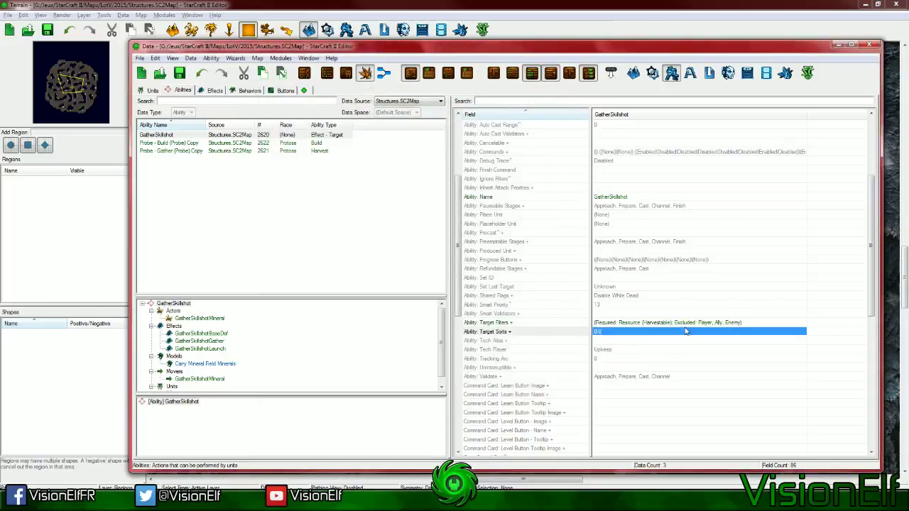
Allow Enemy, Ally and Player targets as well in the GatherSkillshot ability's target filter
{"action": "double_click", "coordinate": [630, 322]}
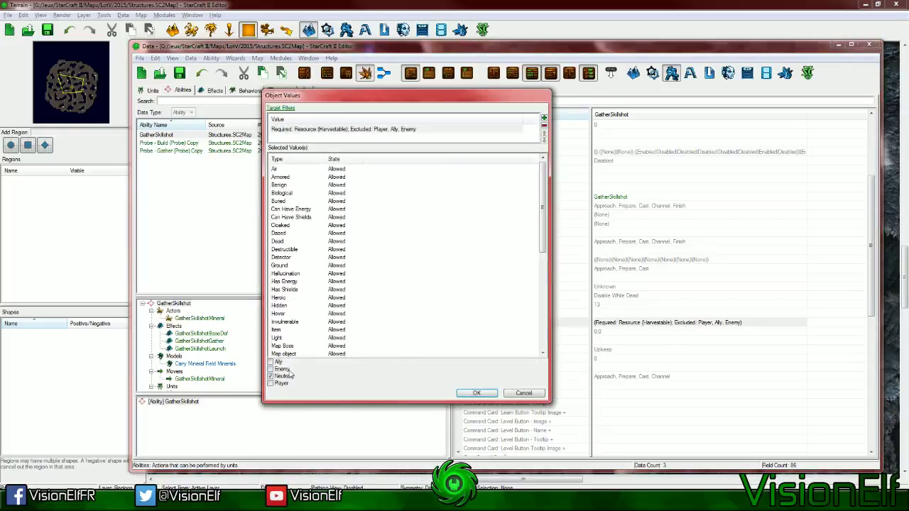
{"action": "left_click", "coordinate": [279, 369]}
{"action": "left_click", "coordinate": [278, 363]}
{"action": "left_click", "coordinate": [281, 384]}
{"action": "left_click", "coordinate": [703, 332]}
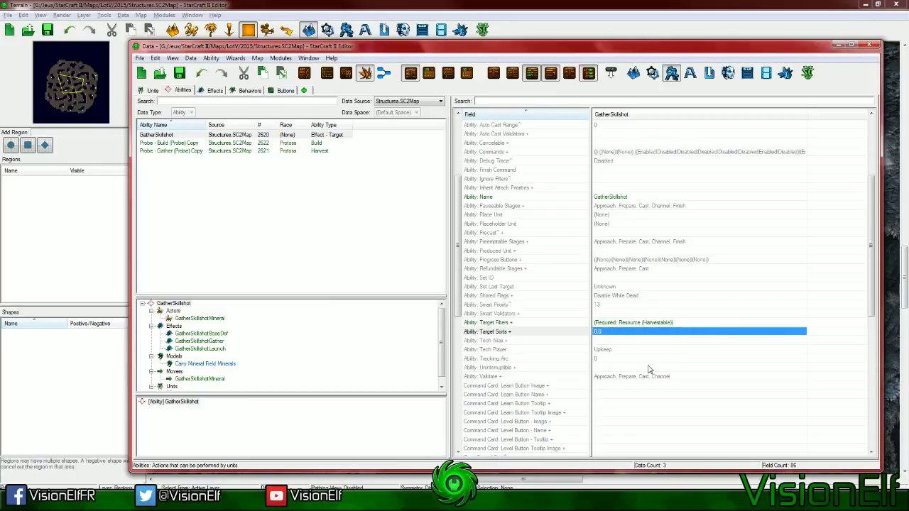
Set the default button of GatherSkillshot's Execute command to the race-less Gather button, searching for "gather", and save the map
{"action": "scroll", "coordinate": [628, 380], "scroll_direction": "up", "scroll_amount": 4}
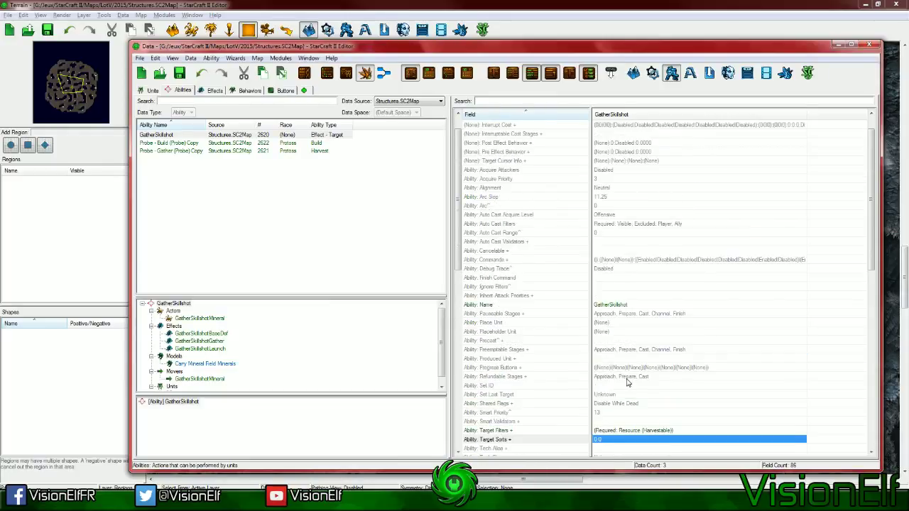
{"action": "left_click", "coordinate": [621, 260]}
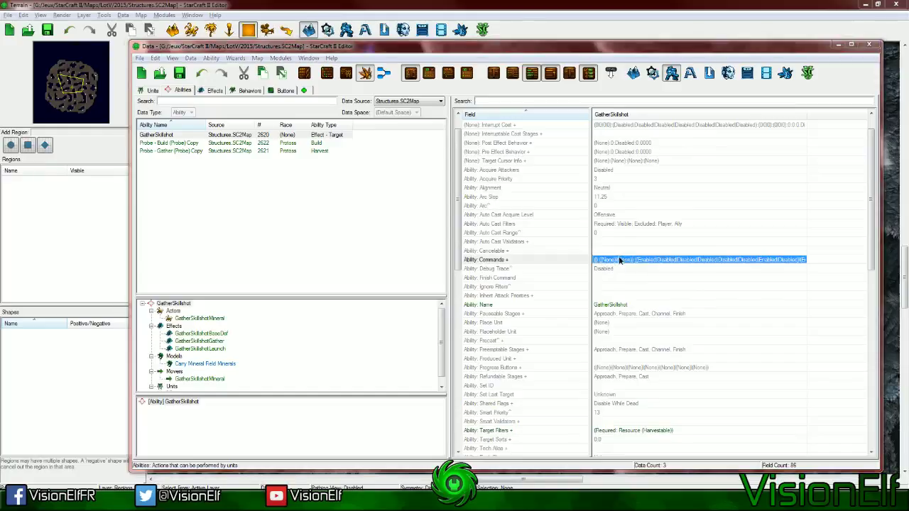
{"action": "double_click", "coordinate": [479, 259]}
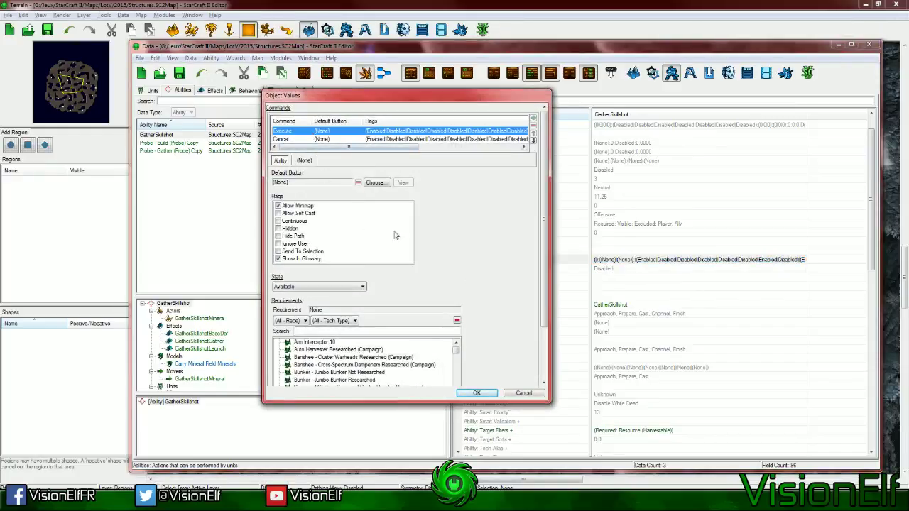
{"action": "scroll", "coordinate": [515, 281], "scroll_direction": "down", "scroll_amount": 2}
{"action": "scroll", "coordinate": [329, 385], "scroll_direction": "up", "scroll_amount": 2}
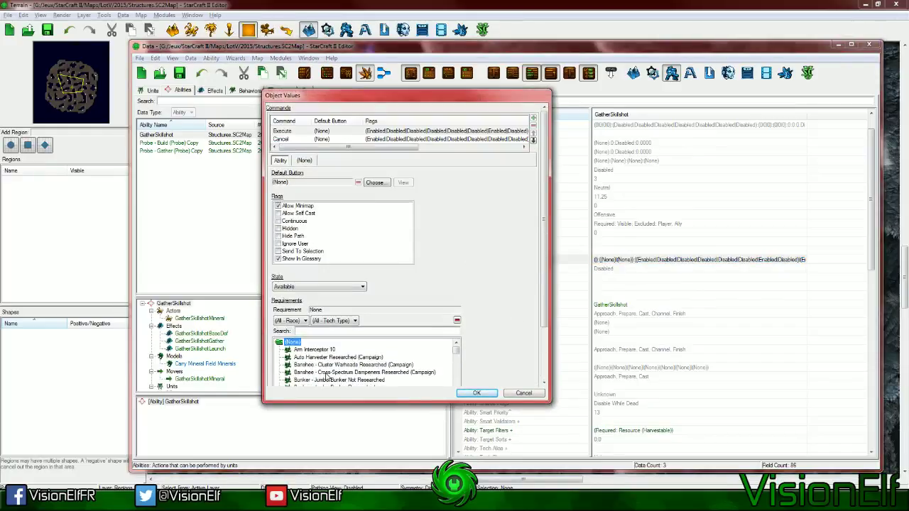
{"action": "left_click", "coordinate": [375, 182]}
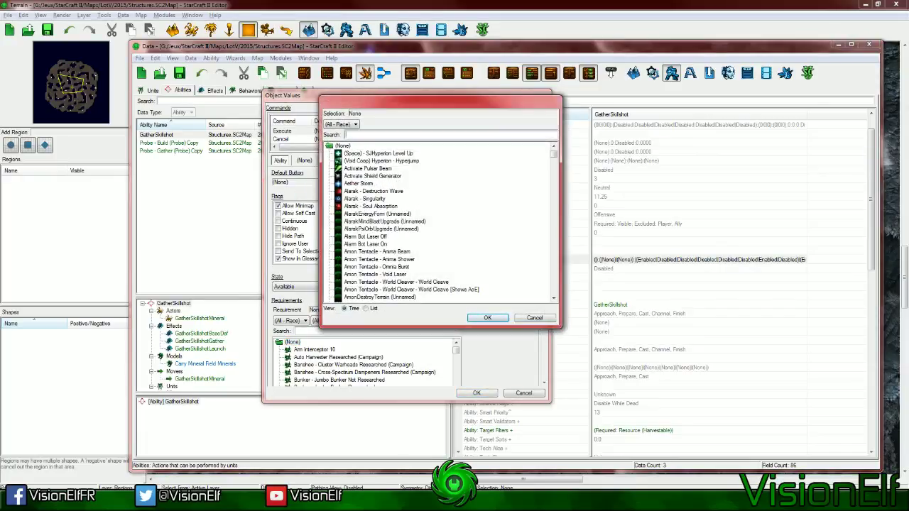
{"action": "type", "text": "gather"}
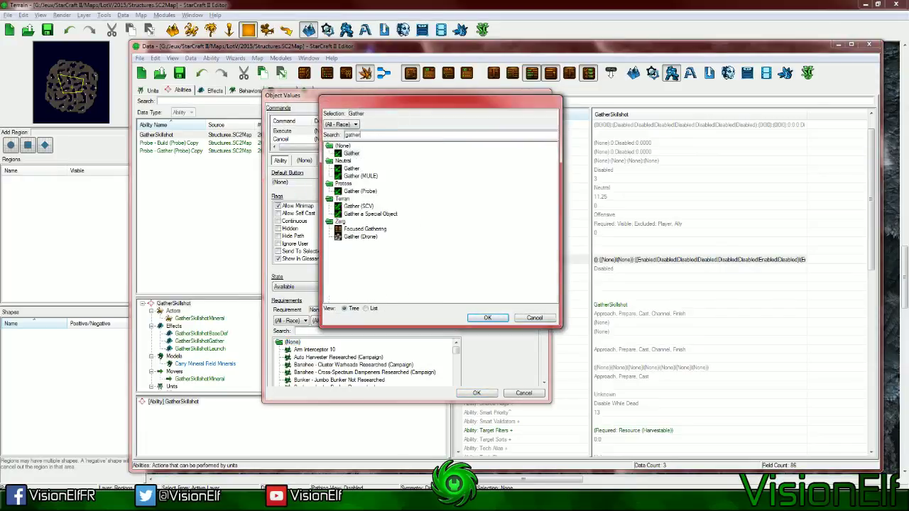
{"action": "left_click", "coordinate": [352, 169]}
{"action": "left_click", "coordinate": [352, 154]}
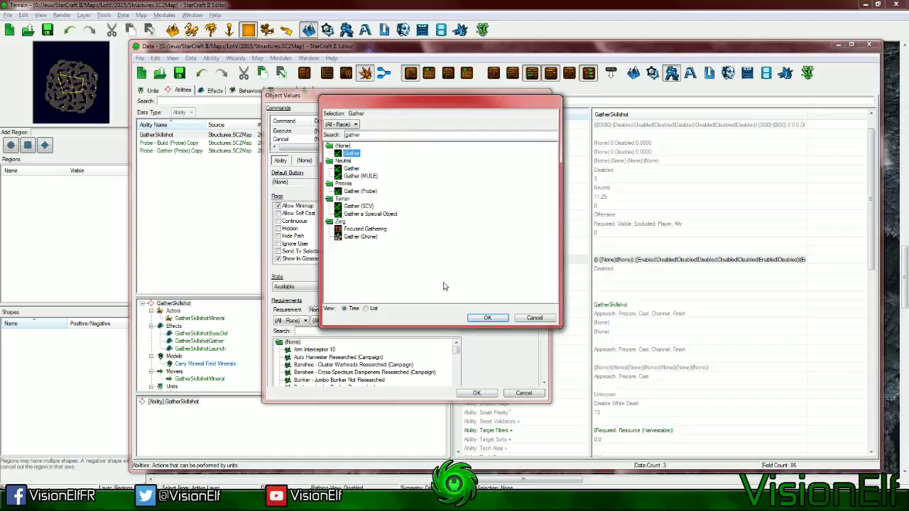
{"action": "left_click", "coordinate": [486, 317]}
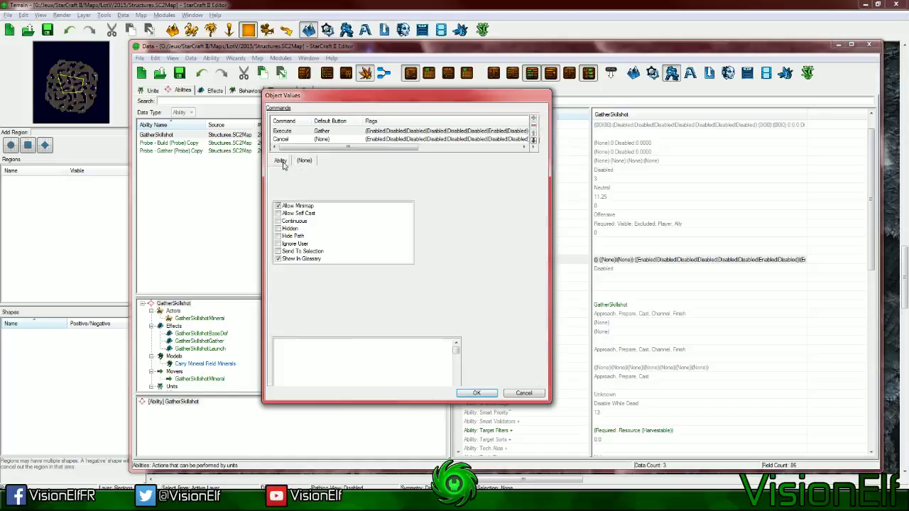
{"action": "left_click", "coordinate": [476, 394]}
{"action": "left_click", "coordinate": [614, 287]}
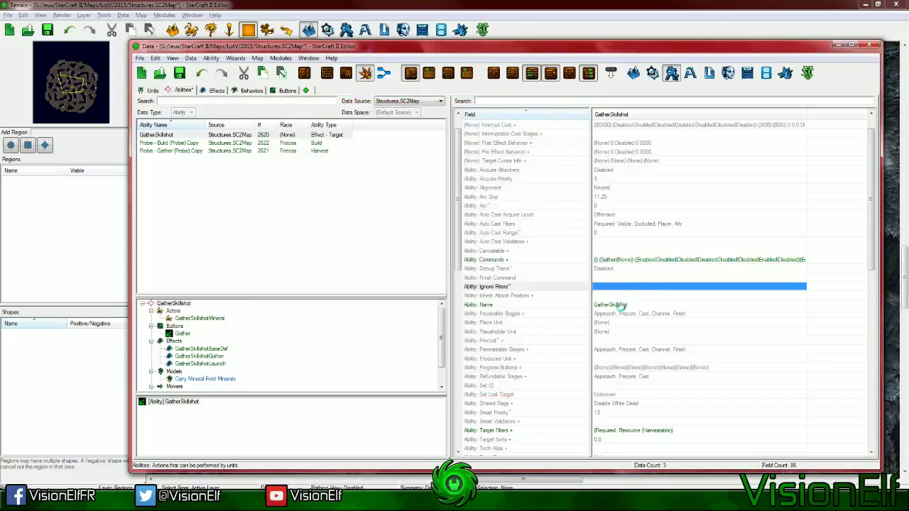
{"action": "key", "text": "ctrl+s"}
Add a cost entry to the GatherSkillshot ability with a cooldown Time Use of 1
{"action": "scroll", "coordinate": [619, 286], "scroll_direction": "up", "scroll_amount": 1}
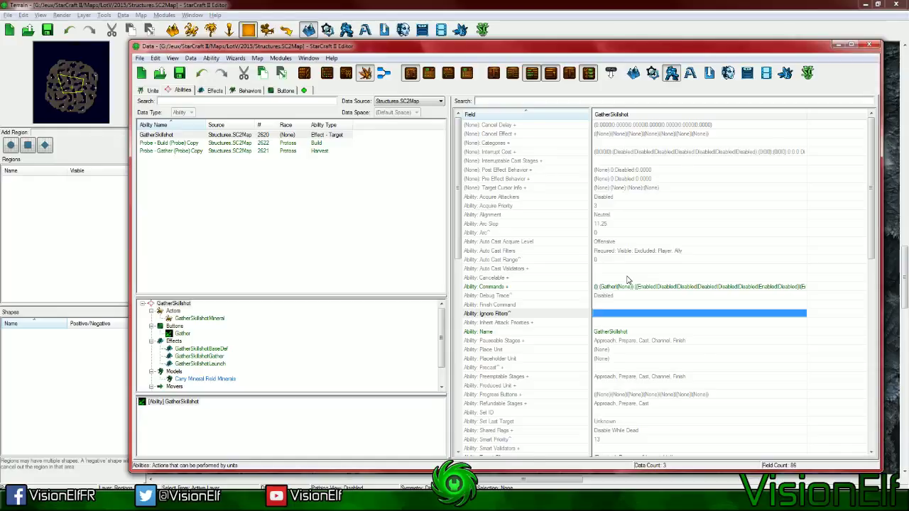
{"action": "scroll", "coordinate": [626, 281], "scroll_direction": "down", "scroll_amount": 4}
{"action": "scroll", "coordinate": [625, 285], "scroll_direction": "down", "scroll_amount": 9}
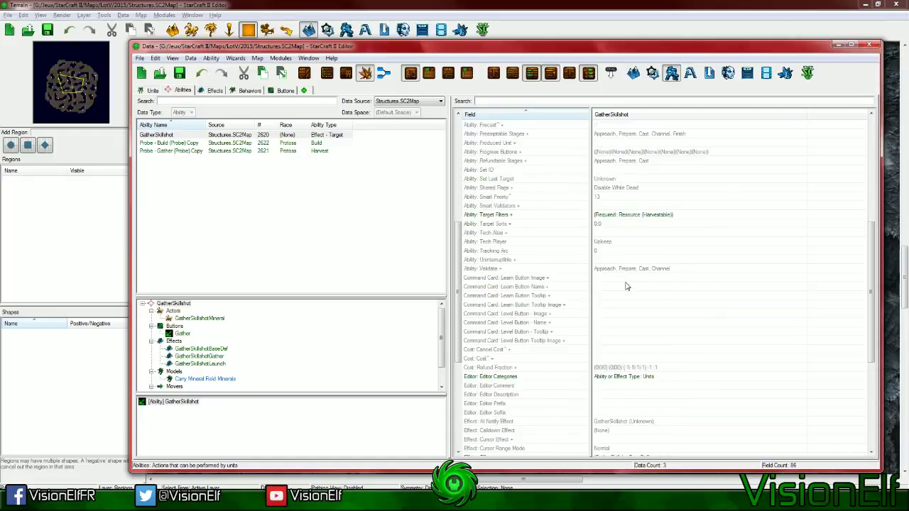
{"action": "left_click", "coordinate": [510, 253]}
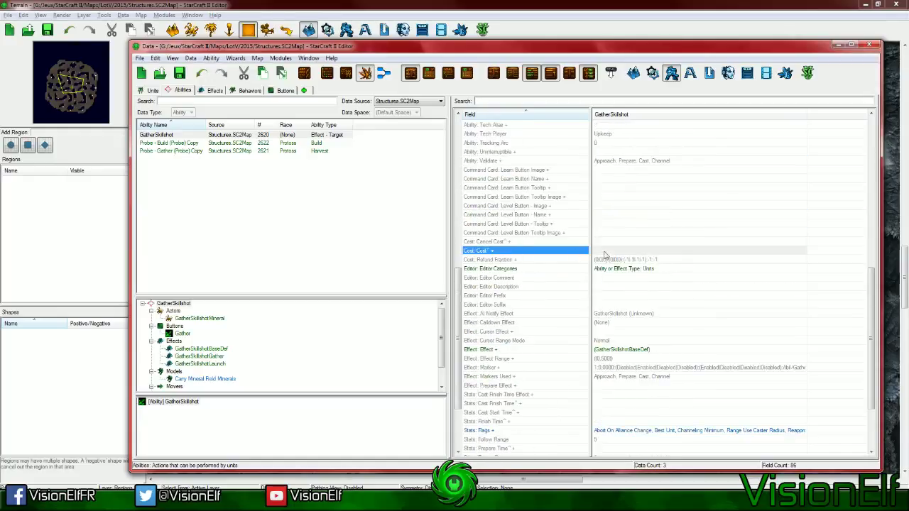
{"action": "double_click", "coordinate": [598, 250]}
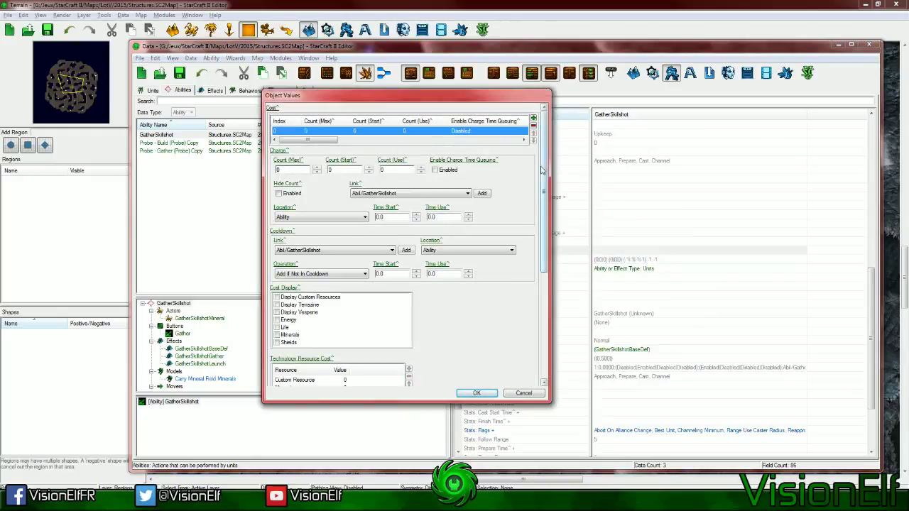
{"action": "scroll", "coordinate": [305, 218], "scroll_direction": "down", "scroll_amount": 3}
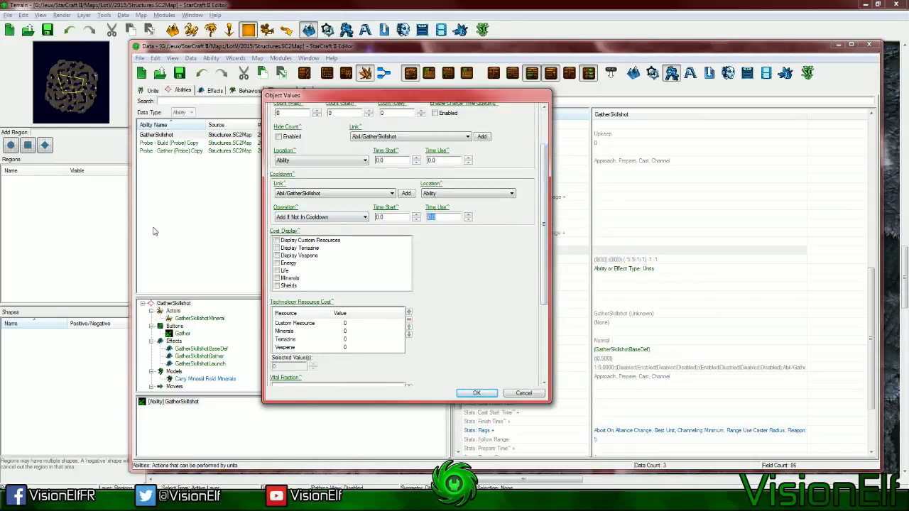
{"action": "type", "text": "1"}
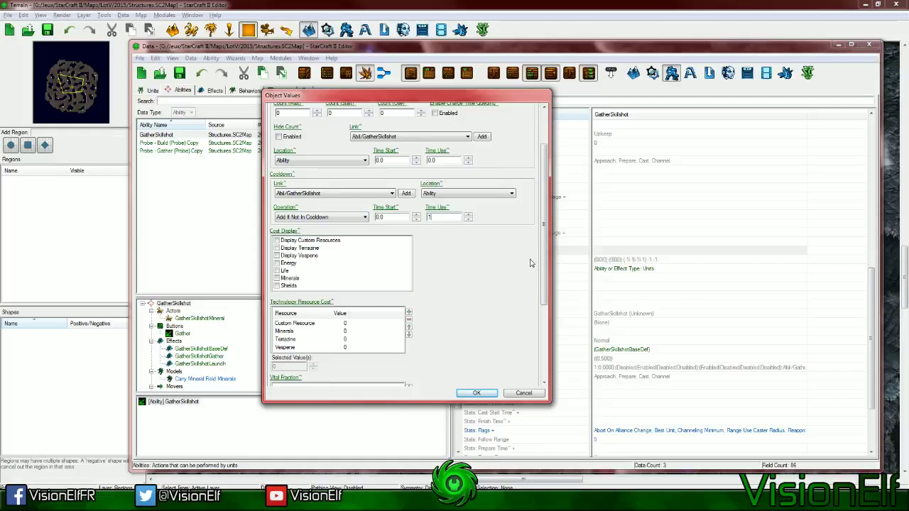
{"action": "scroll", "coordinate": [533, 274], "scroll_direction": "down", "scroll_amount": 4}
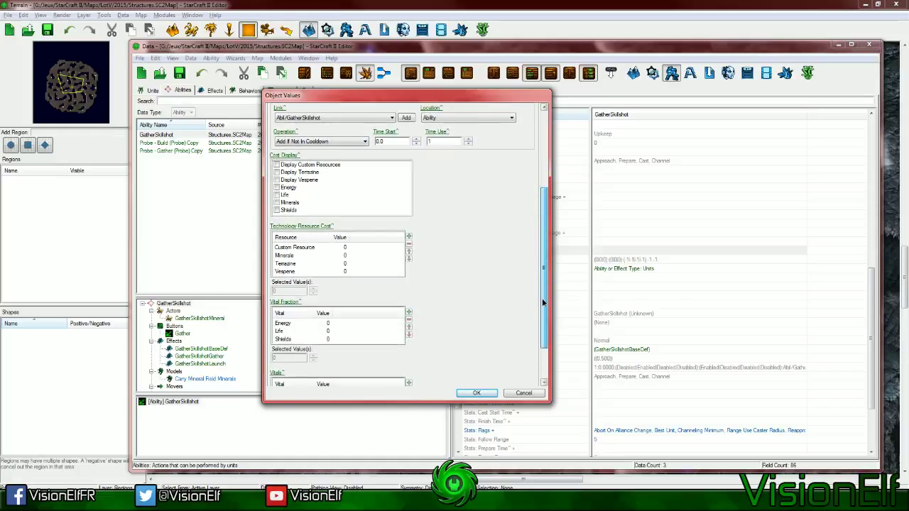
{"action": "left_click_drag", "start_coordinate": [543, 303], "coordinate": [553, 334]}
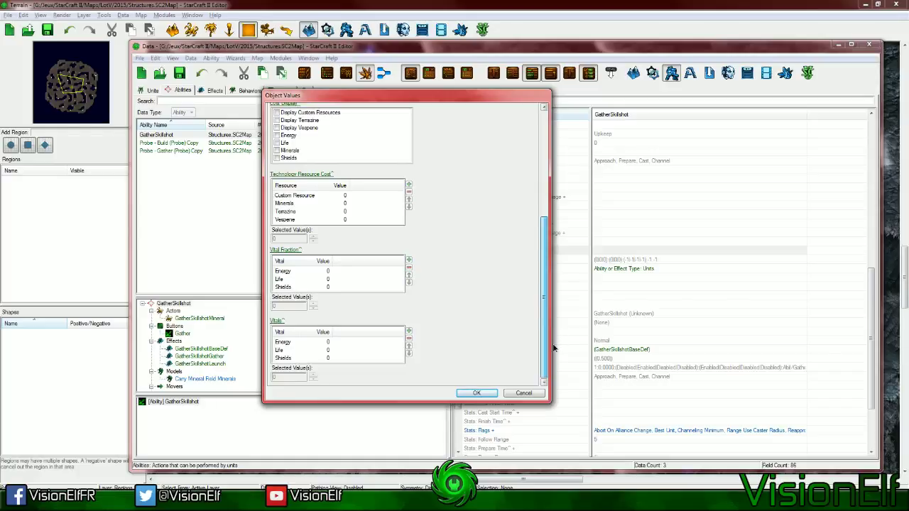
{"action": "left_click_drag", "start_coordinate": [547, 349], "coordinate": [542, 203]}
{"action": "left_click", "coordinate": [476, 392]}
{"action": "left_click", "coordinate": [690, 295]}
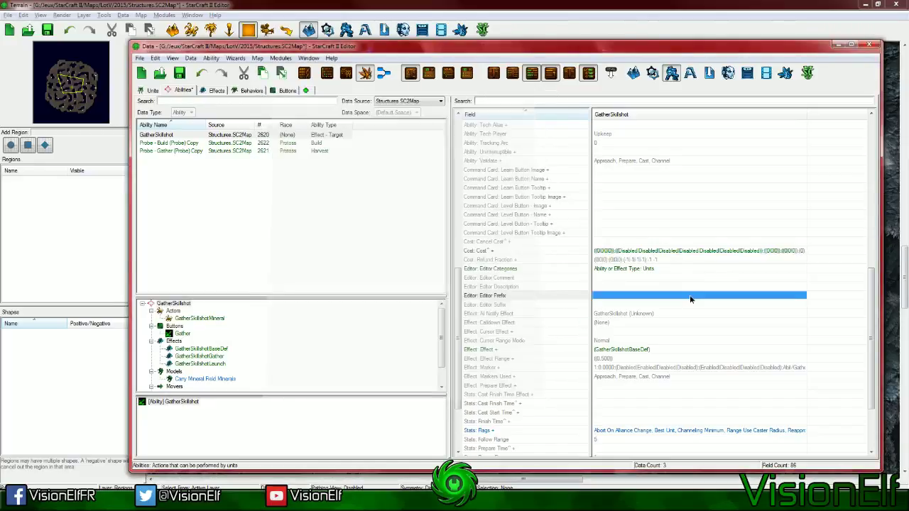
Save the map and add the GatherSkillshot ability to the Builder unit's Abilities, searching for "gather"
{"action": "scroll", "coordinate": [692, 300], "scroll_direction": "down", "scroll_amount": 3}
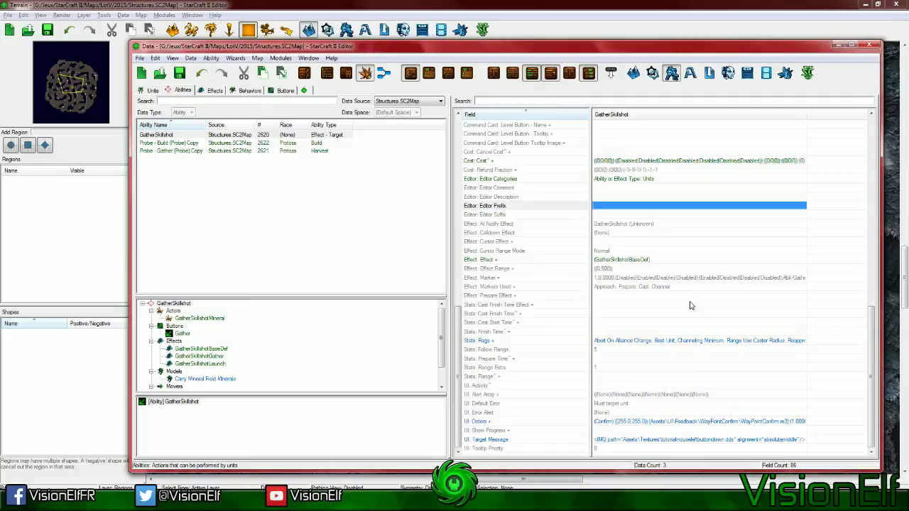
{"action": "left_click", "coordinate": [49, 32]}
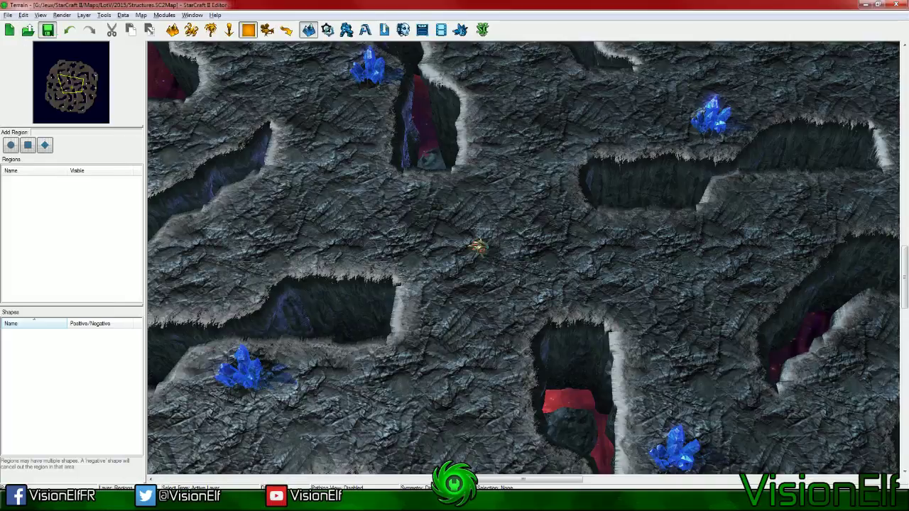
{"action": "key", "text": "F7"}
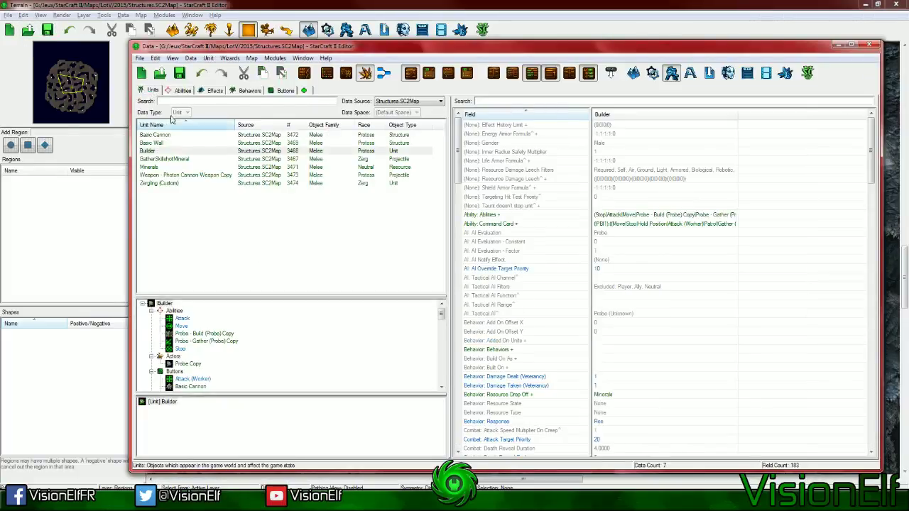
{"action": "left_click", "coordinate": [176, 151]}
{"action": "double_click", "coordinate": [687, 215]}
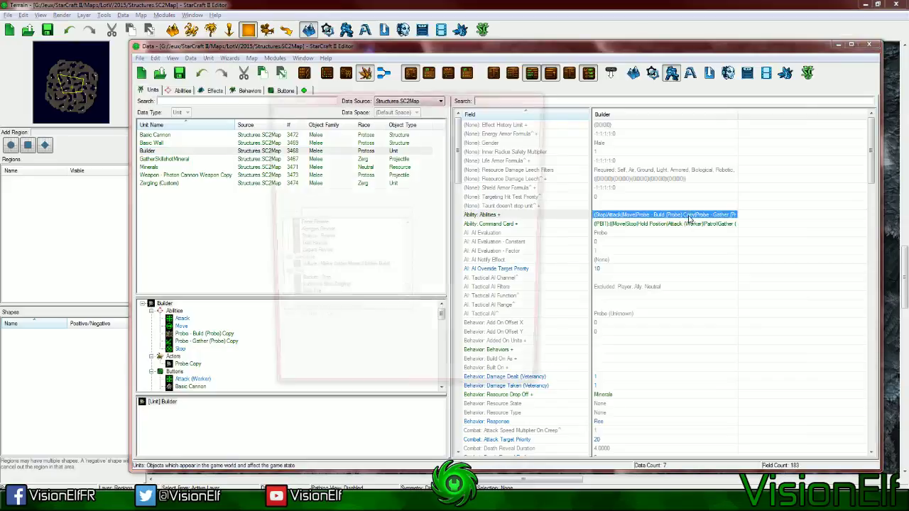
{"action": "right_click", "coordinate": [361, 176]}
{"action": "left_click", "coordinate": [379, 179]}
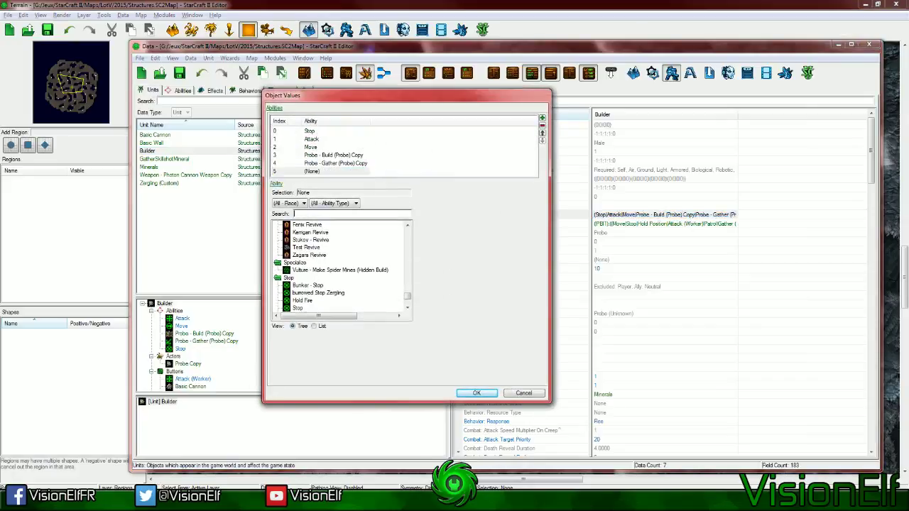
{"action": "type", "text": "gather"}
{"action": "left_click", "coordinate": [310, 240]}
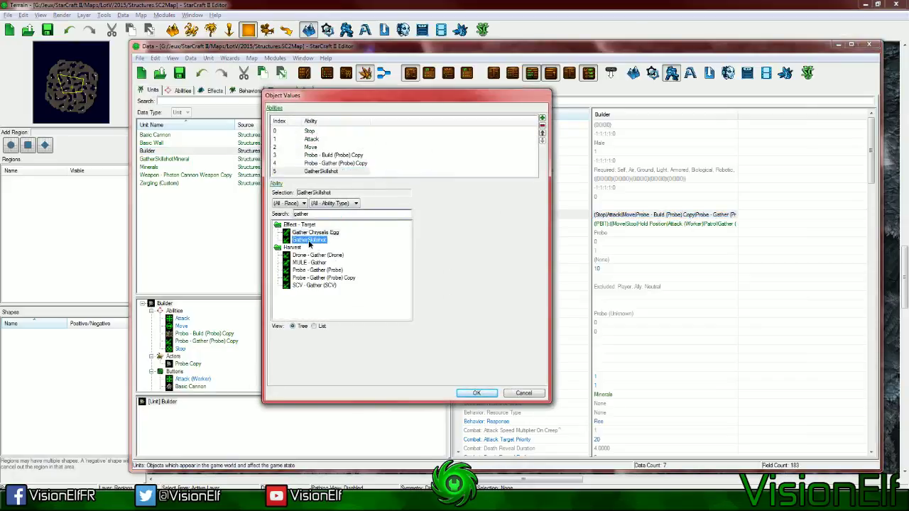
{"action": "left_click", "coordinate": [476, 393]}
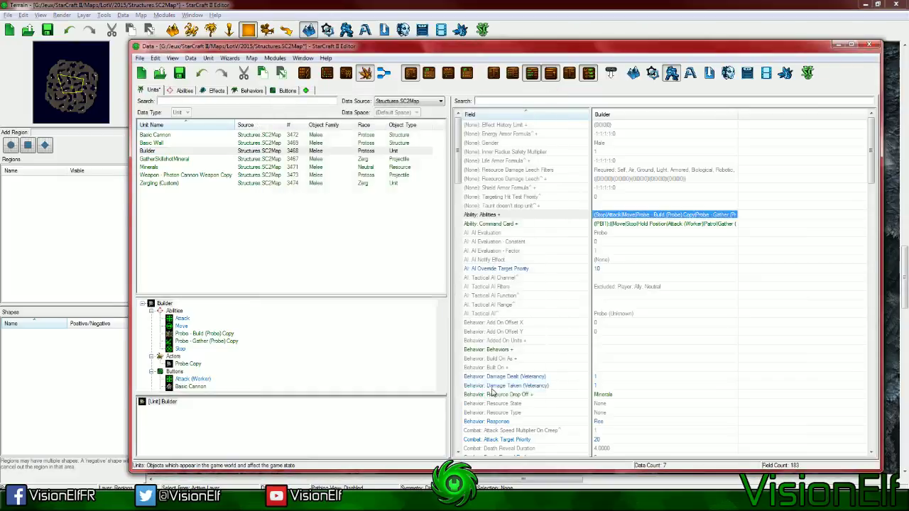
Add the race-less Gather button to the third slot of the third row on the Builder's command card, searching for "gather"
{"action": "left_click", "coordinate": [620, 233]}
{"action": "key", "text": "Up"}
{"action": "key", "text": "Return"}
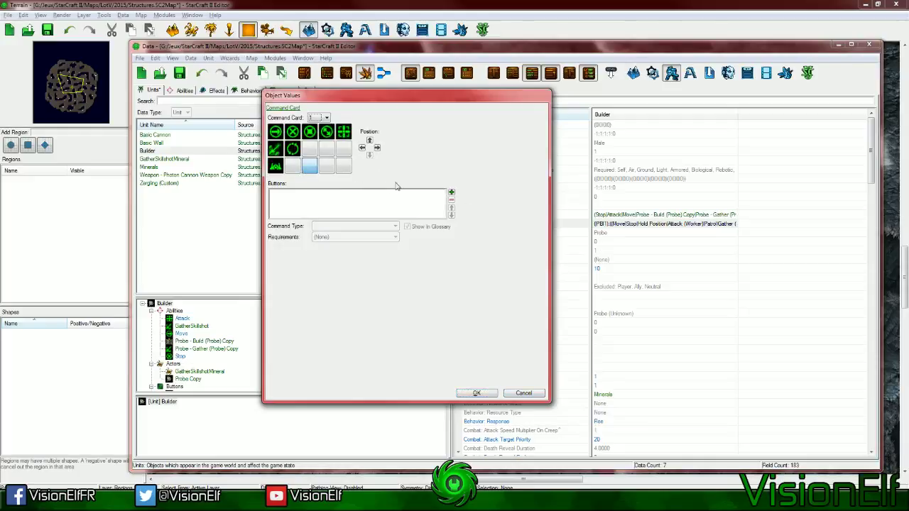
{"action": "double_click", "coordinate": [362, 214]}
{"action": "type", "text": "gather"}
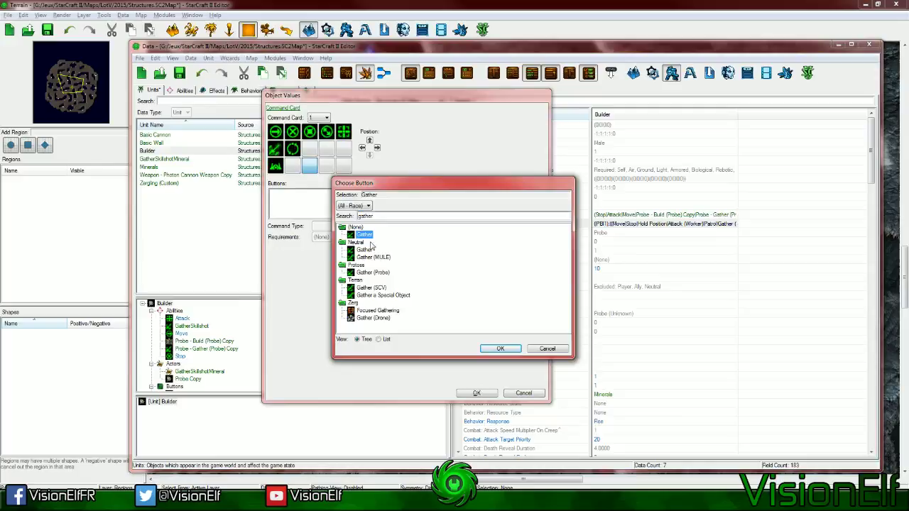
{"action": "left_click", "coordinate": [499, 348]}
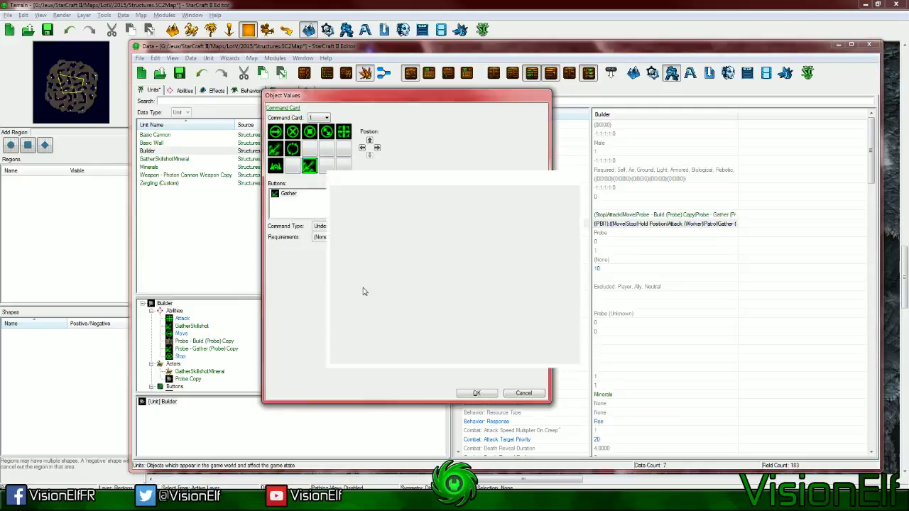
Link the new Gather button to an Ability Command with ability GatherSkillshot and command Gather
{"action": "left_click", "coordinate": [347, 226]}
{"action": "left_click", "coordinate": [330, 240]}
{"action": "left_click", "coordinate": [330, 240]}
{"action": "left_click", "coordinate": [331, 248]}
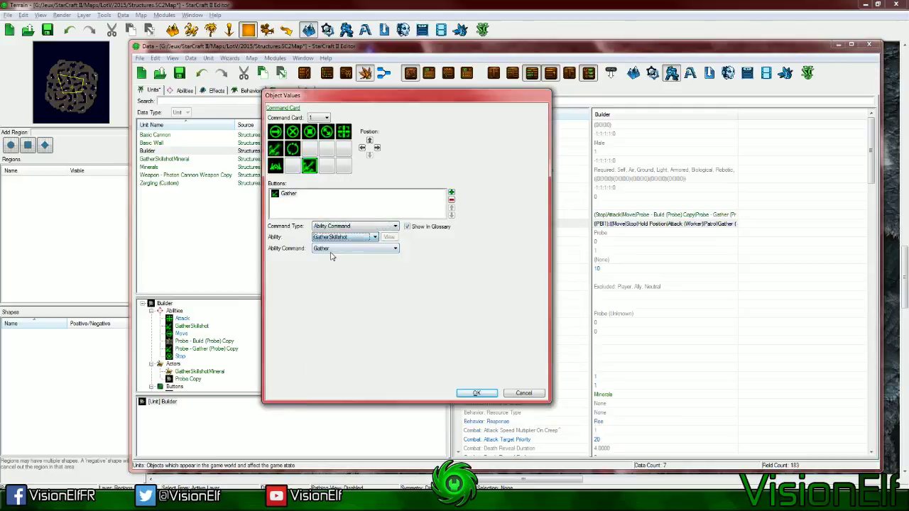
{"action": "left_click", "coordinate": [355, 248]}
{"action": "left_click", "coordinate": [338, 260]}
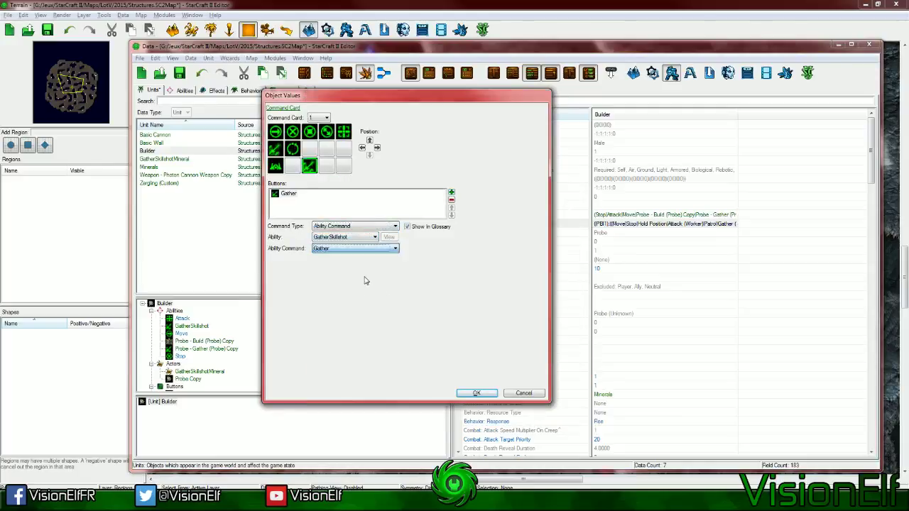
{"action": "left_click", "coordinate": [475, 393]}
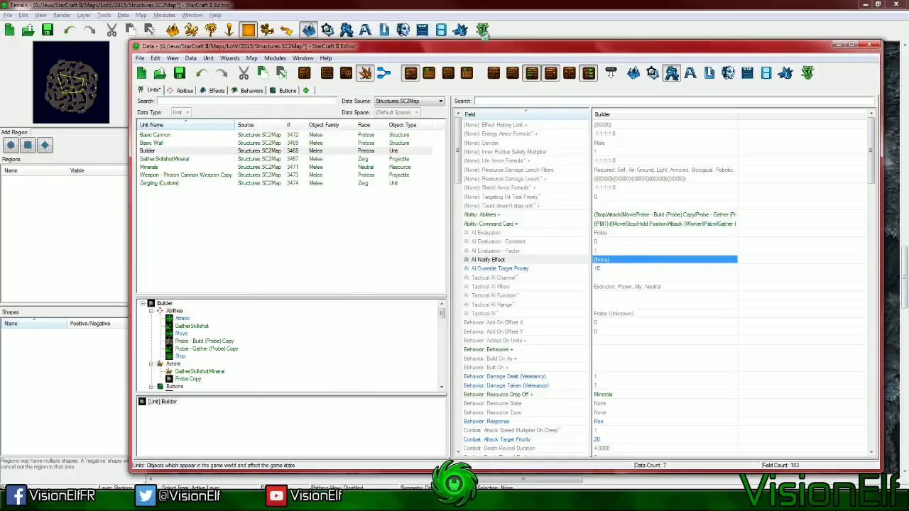
Run a test of the map, select the Builder and move it towards the nearby mineral fields
{"action": "left_click", "coordinate": [482, 30]}
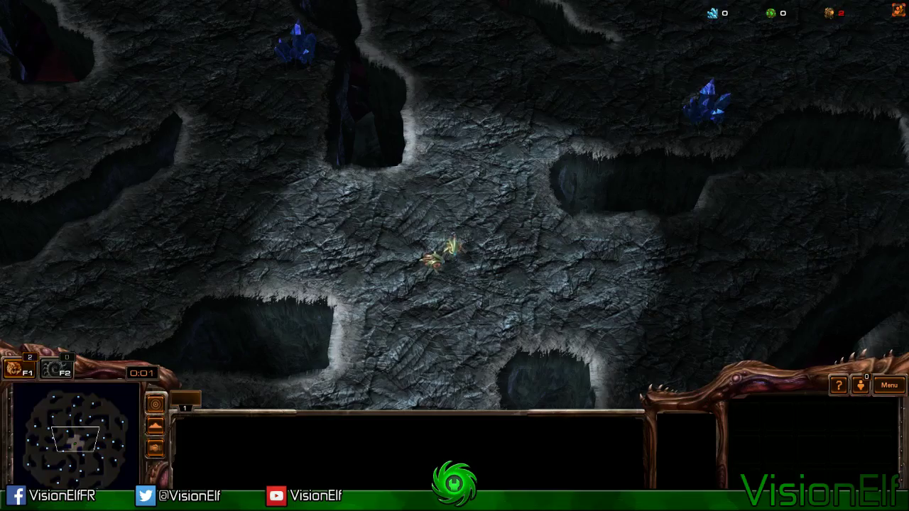
{"action": "left_click_drag", "start_coordinate": [609, 188], "coordinate": [368, 310]}
{"action": "right_click", "coordinate": [377, 235]}
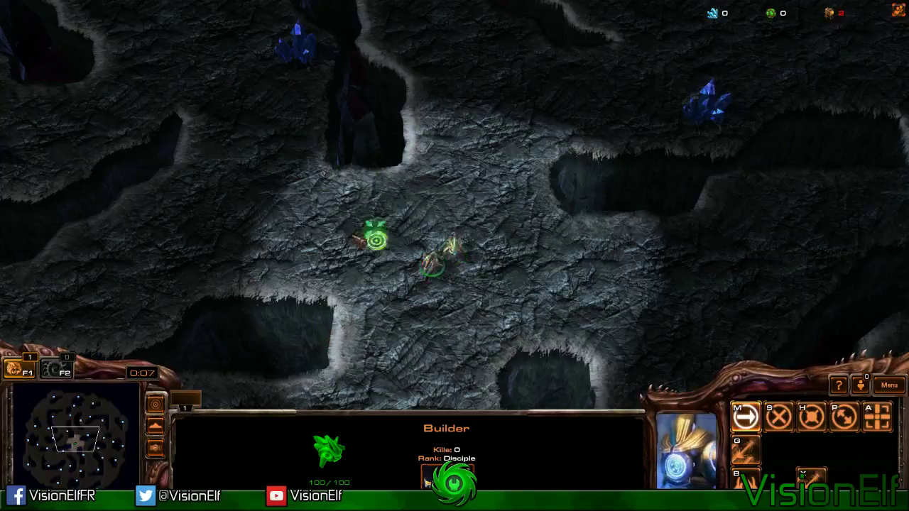
{"action": "right_click", "coordinate": [324, 237]}
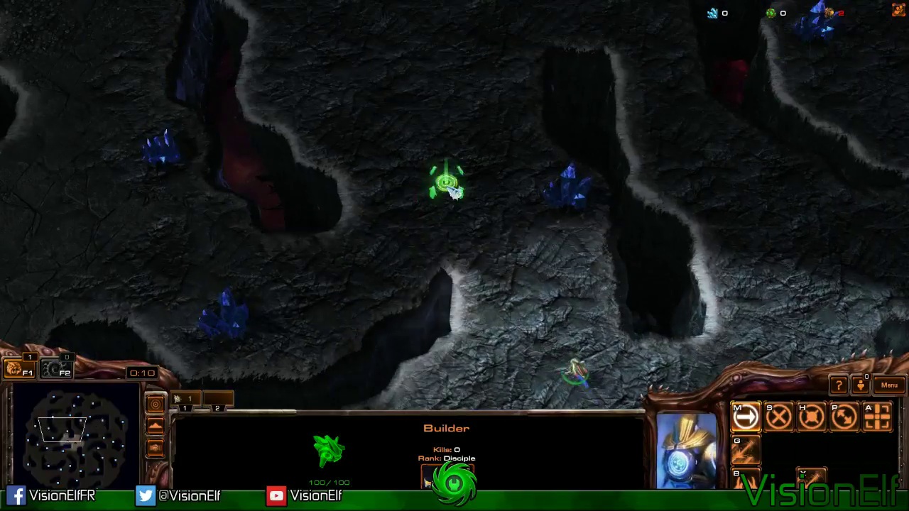
Try the Builder's Gather command on open ground and on the Builder itself, and give it a move order
{"action": "key", "text": "g"}
{"action": "left_click", "coordinate": [402, 187]}
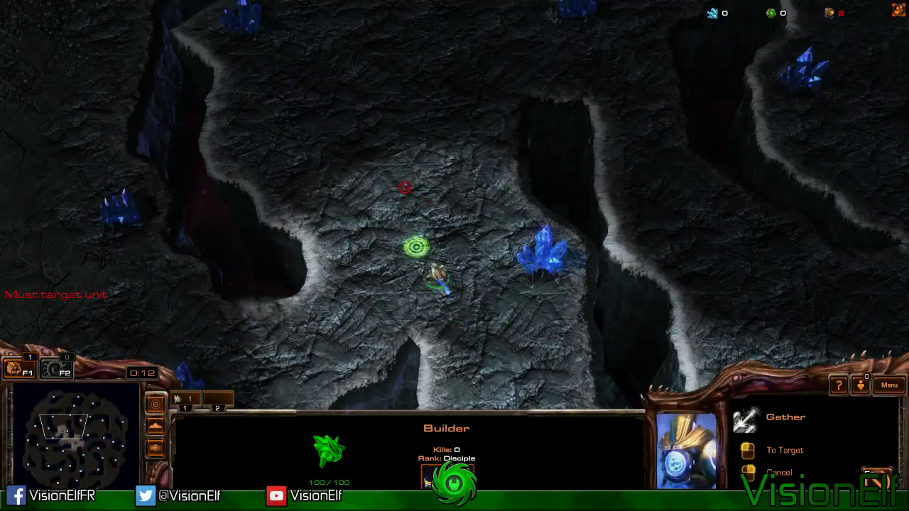
{"action": "left_click", "coordinate": [341, 135]}
{"action": "left_click", "coordinate": [334, 128]}
{"action": "left_click", "coordinate": [416, 242]}
{"action": "left_click", "coordinate": [416, 242]}
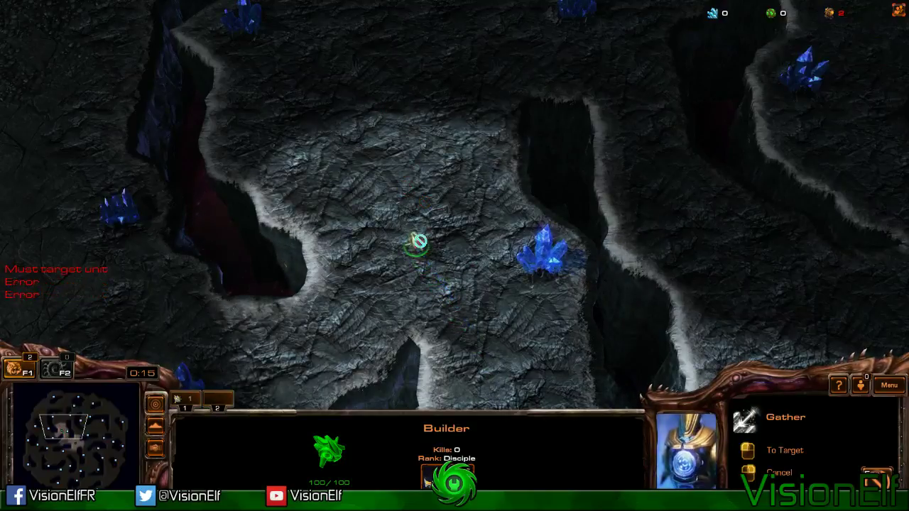
{"action": "left_click", "coordinate": [414, 243]}
{"action": "right_click", "coordinate": [385, 169]}
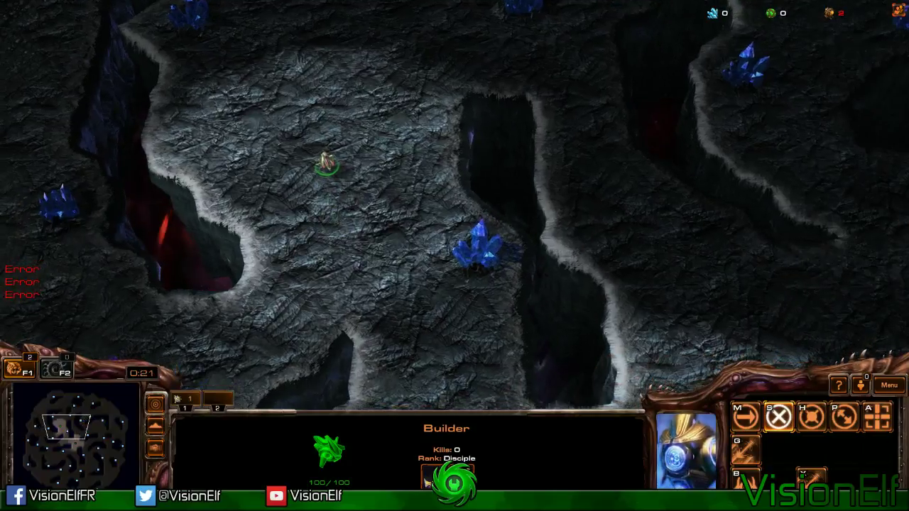
Test the Builder's gathering on the nearby mineral field, repositioning and stopping it between attempts
{"action": "key", "text": "g"}
{"action": "right_click", "coordinate": [468, 251]}
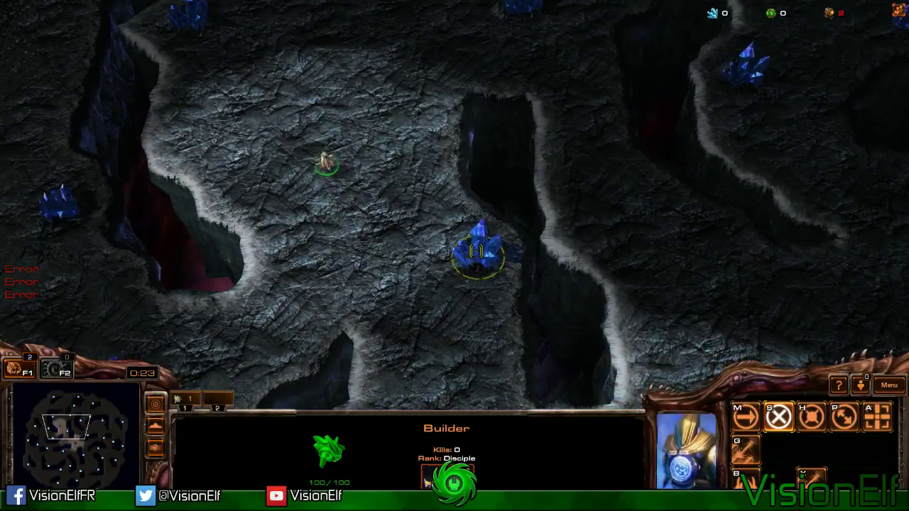
{"action": "right_click", "coordinate": [375, 122]}
{"action": "key", "text": "g"}
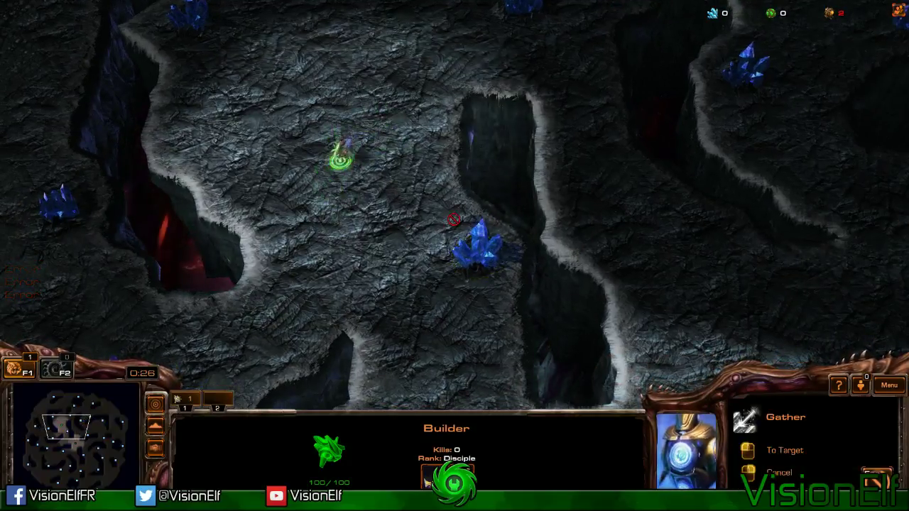
{"action": "left_click", "coordinate": [472, 242]}
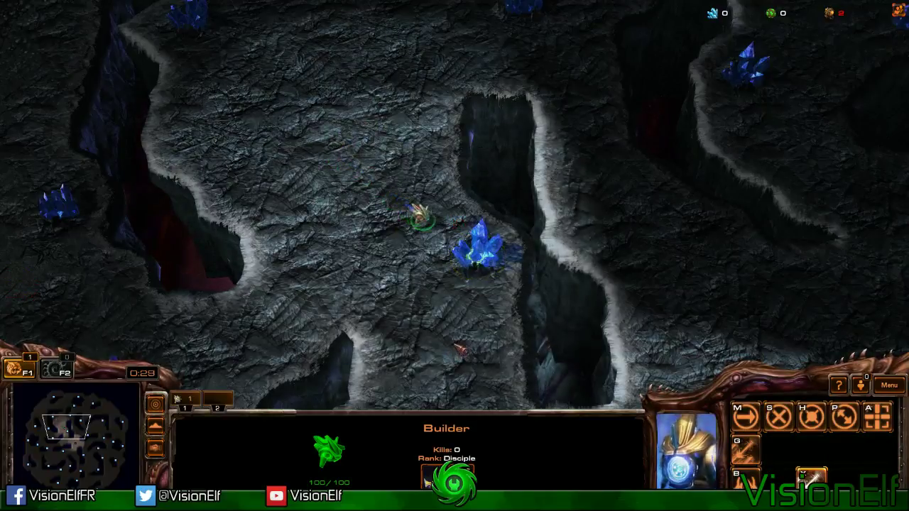
{"action": "key", "text": "s"}
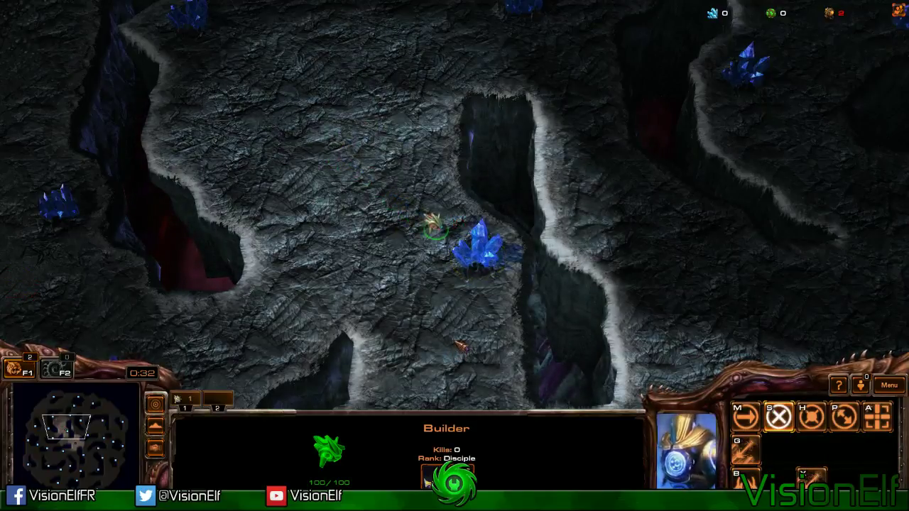
{"action": "right_click", "coordinate": [375, 199]}
{"action": "key", "text": "m"}
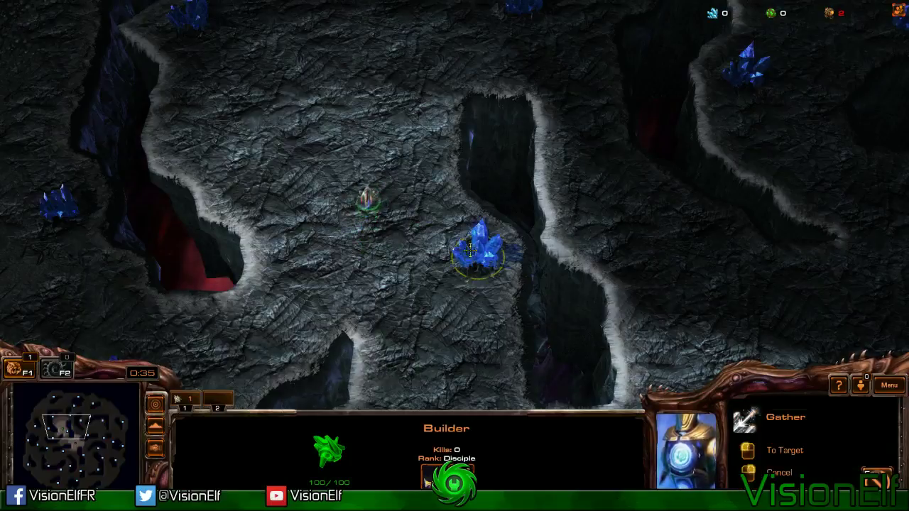
{"action": "left_click", "coordinate": [423, 170]}
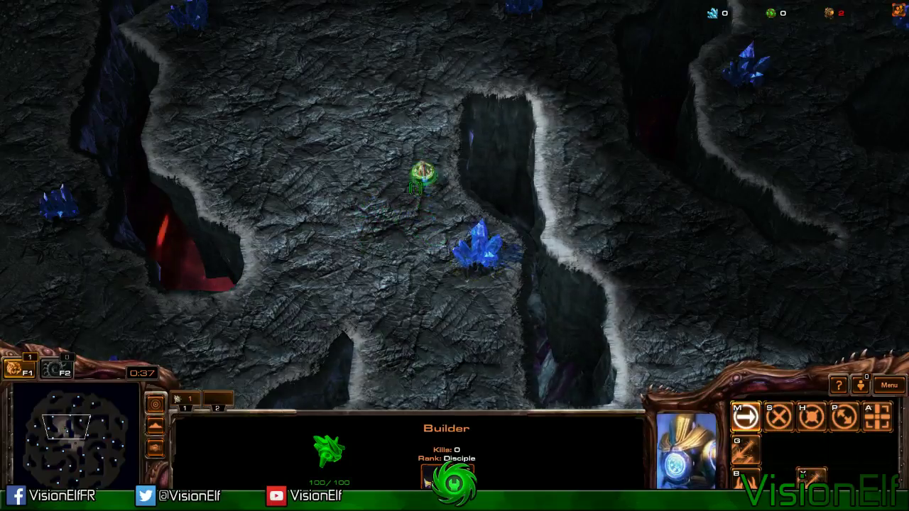
{"action": "key", "text": "s"}
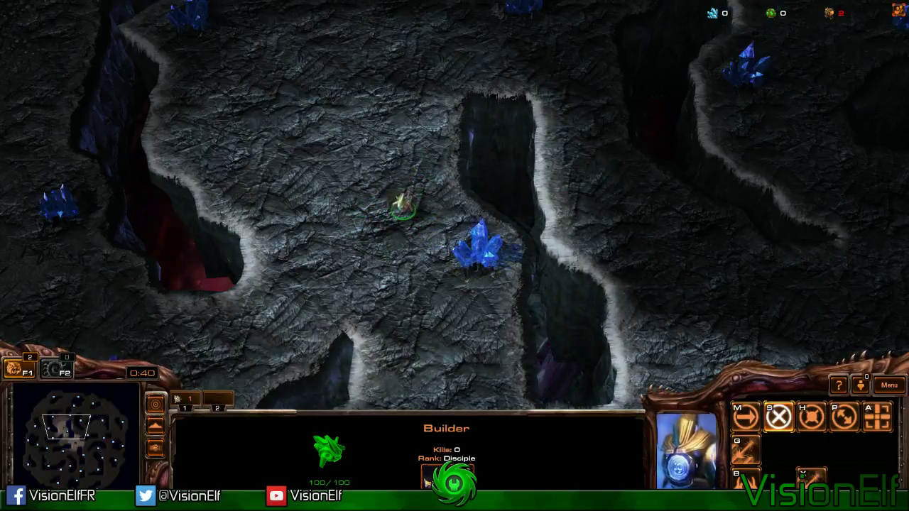
Switch back to the StarCraft II Editor and set the motion phase Speed of the GatherSkillshotMineral unit's mover to 2
{"action": "key", "text": "alt+Tab"}
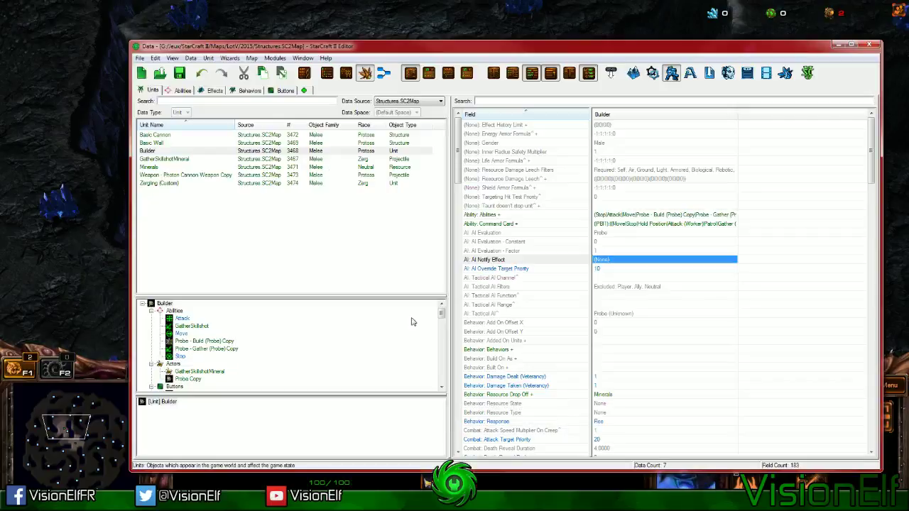
{"action": "left_click", "coordinate": [180, 73]}
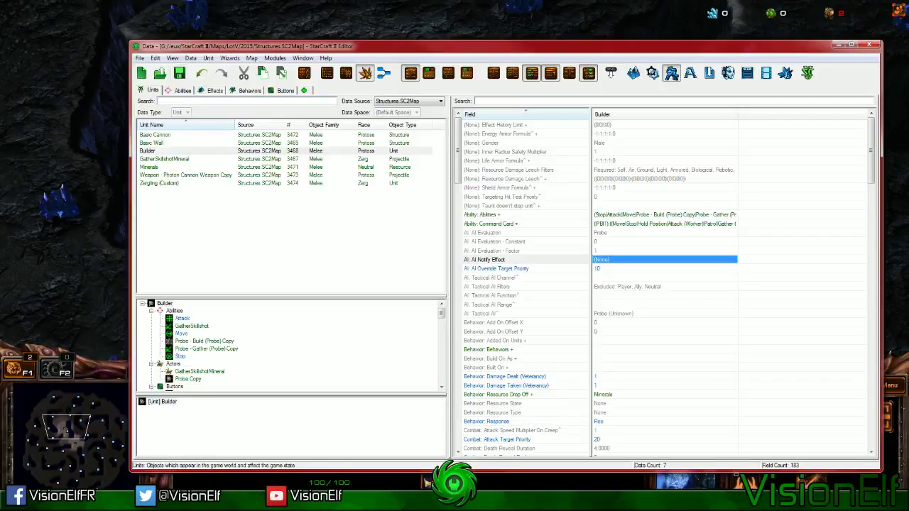
{"action": "left_click", "coordinate": [171, 159]}
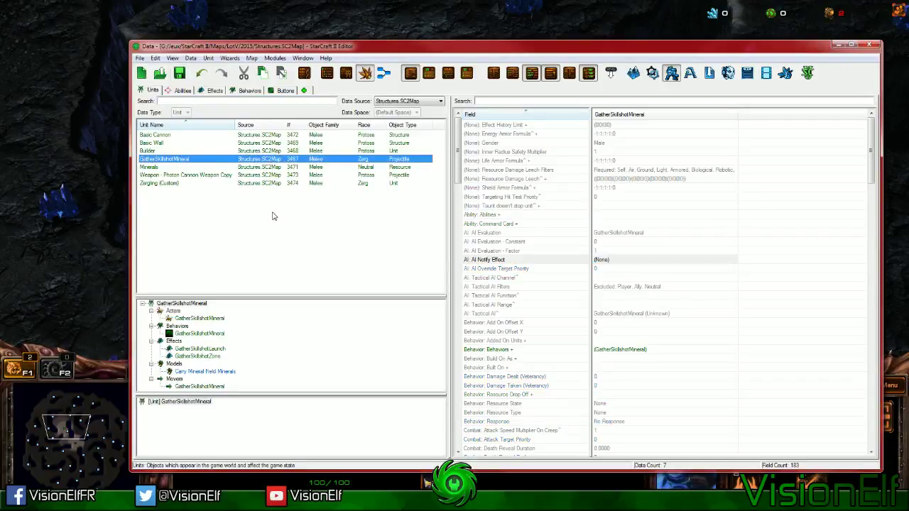
{"action": "left_click", "coordinate": [690, 319]}
{"action": "scroll", "coordinate": [691, 319], "scroll_direction": "down", "scroll_amount": 12}
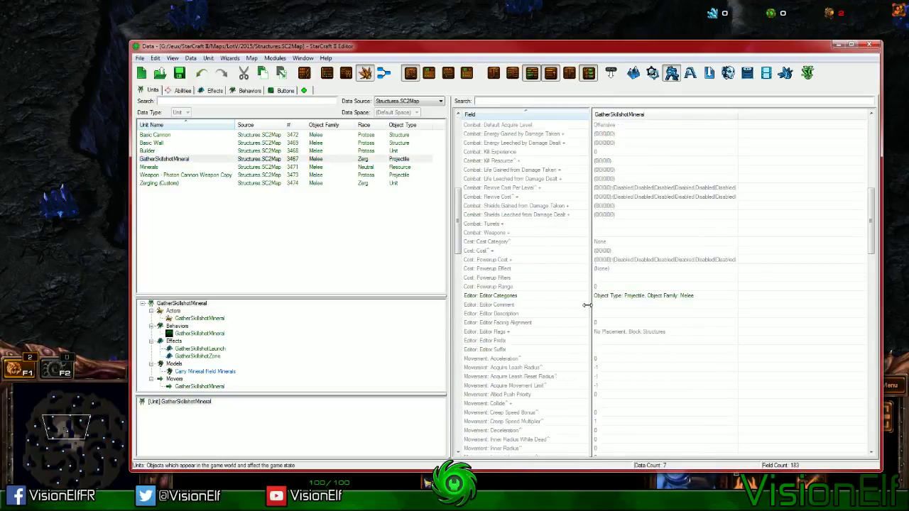
{"action": "left_click", "coordinate": [196, 386]}
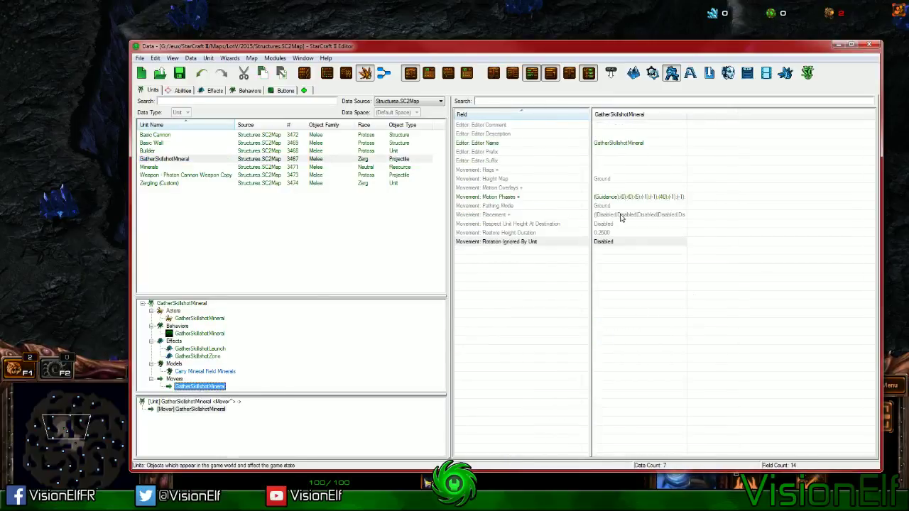
{"action": "left_click", "coordinate": [623, 200]}
{"action": "double_click", "coordinate": [623, 199]}
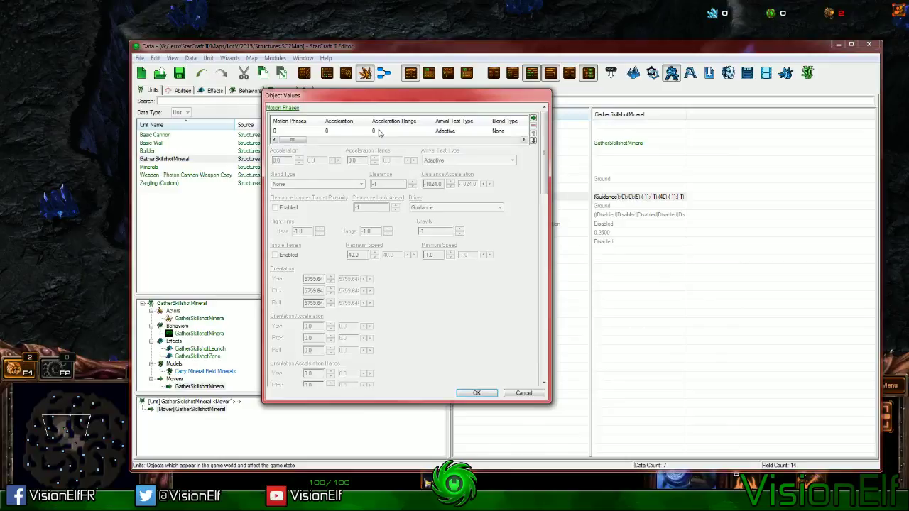
{"action": "scroll", "coordinate": [547, 385], "scroll_direction": "down", "scroll_amount": 10}
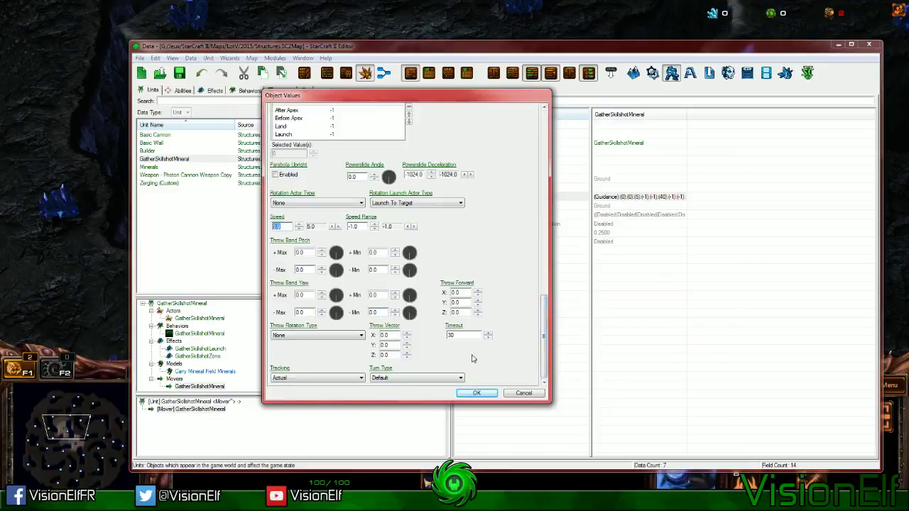
{"action": "left_click", "coordinate": [474, 392]}
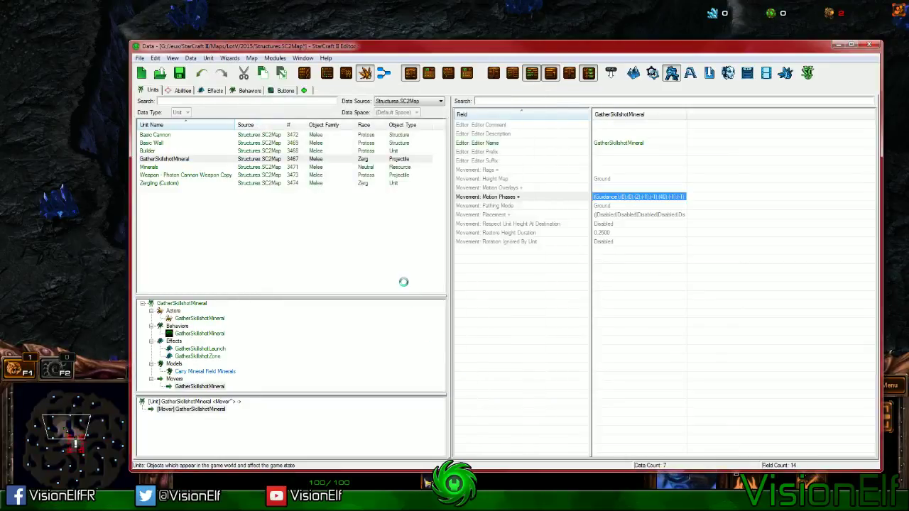
Turn off the Initially On option of the Level trigger in the map's triggers
{"action": "key", "text": "F6"}
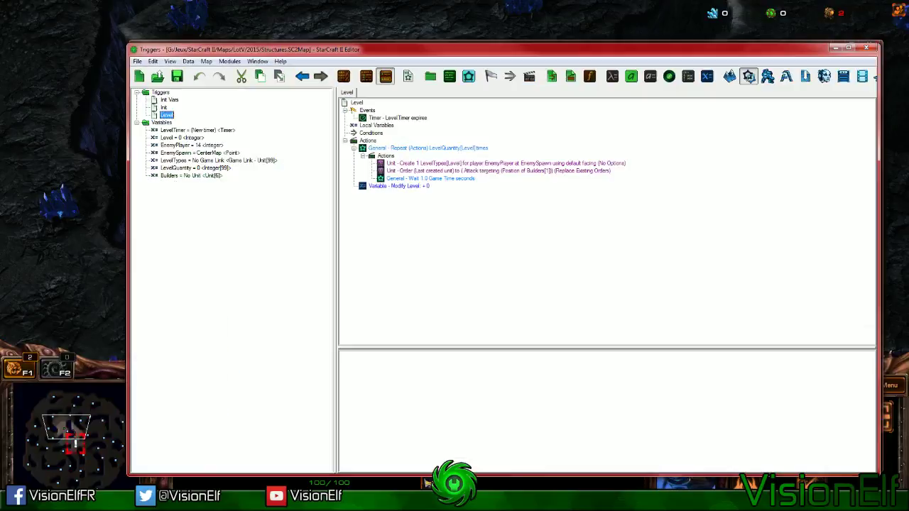
{"action": "left_click", "coordinate": [163, 107]}
{"action": "left_click", "coordinate": [166, 115]}
{"action": "right_click", "coordinate": [167, 116]}
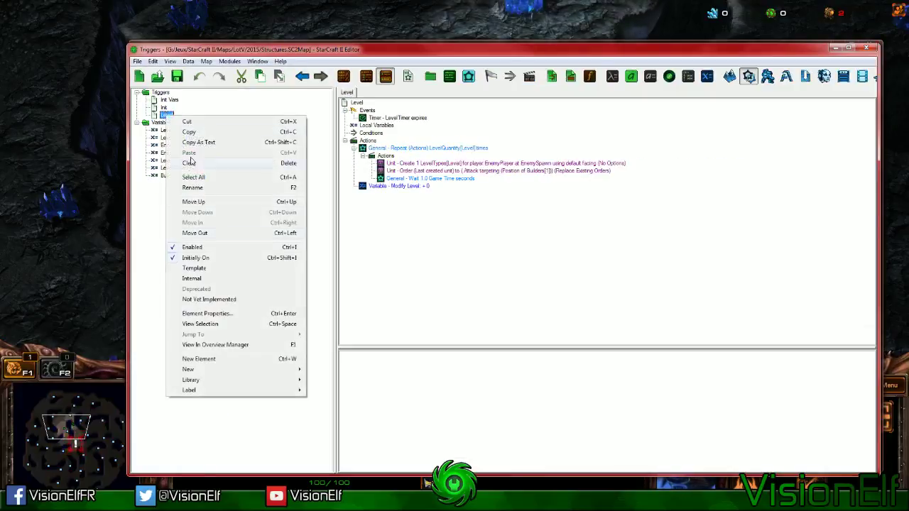
{"action": "left_click", "coordinate": [223, 260]}
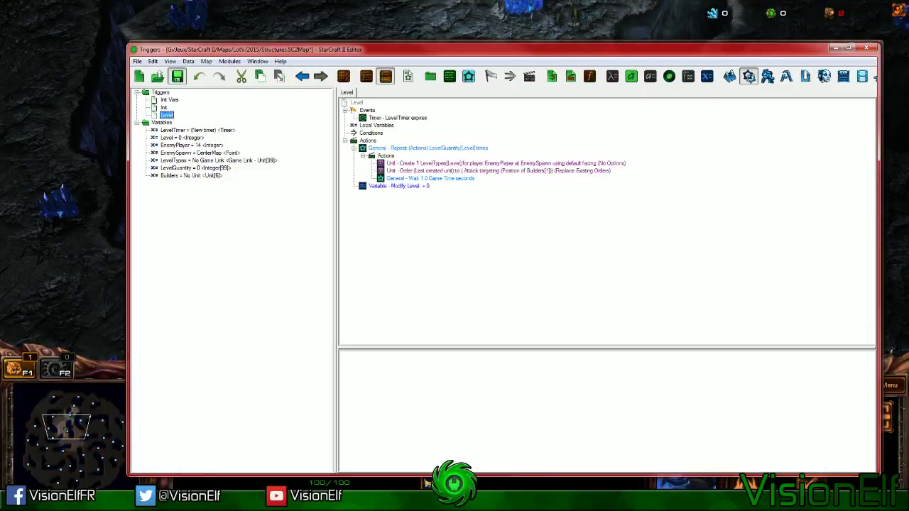
Return to the terrain's Units layer and delete the unit placed on the open ground between the chasms
{"action": "key", "text": "F2"}
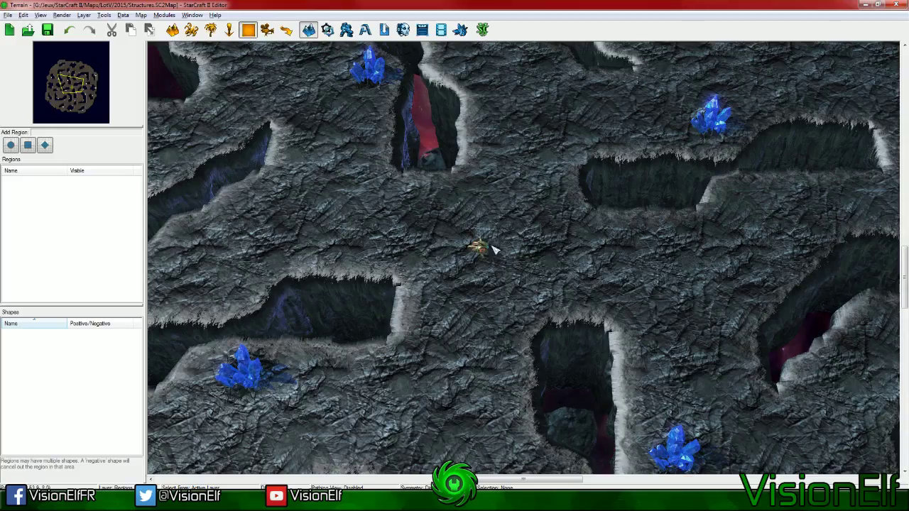
{"action": "key", "text": "u"}
{"action": "key", "text": "Delete"}
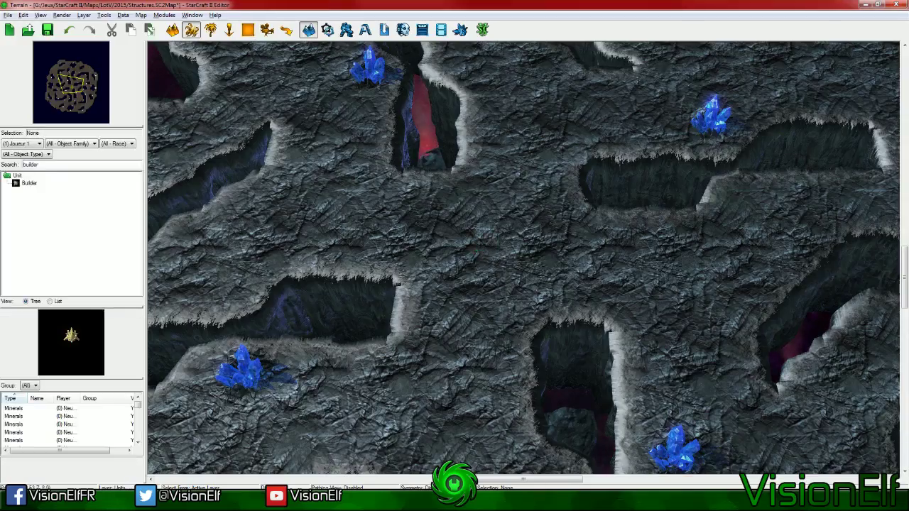
Look through the data fields of the GatherSkillshotMineral unit for a height setting
{"action": "key", "text": "F7"}
{"action": "left_click", "coordinate": [183, 160]}
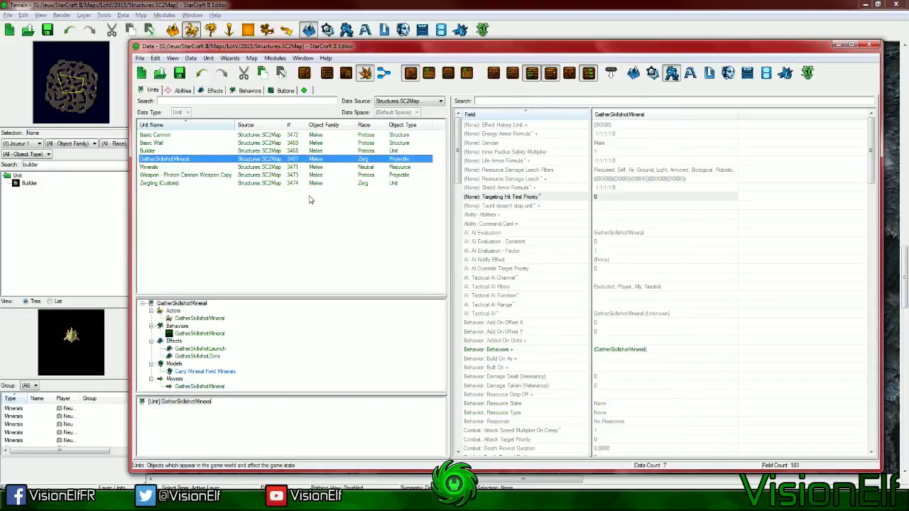
{"action": "scroll", "coordinate": [665, 359], "scroll_direction": "down", "scroll_amount": 5}
{"action": "scroll", "coordinate": [653, 391], "scroll_direction": "down", "scroll_amount": 5}
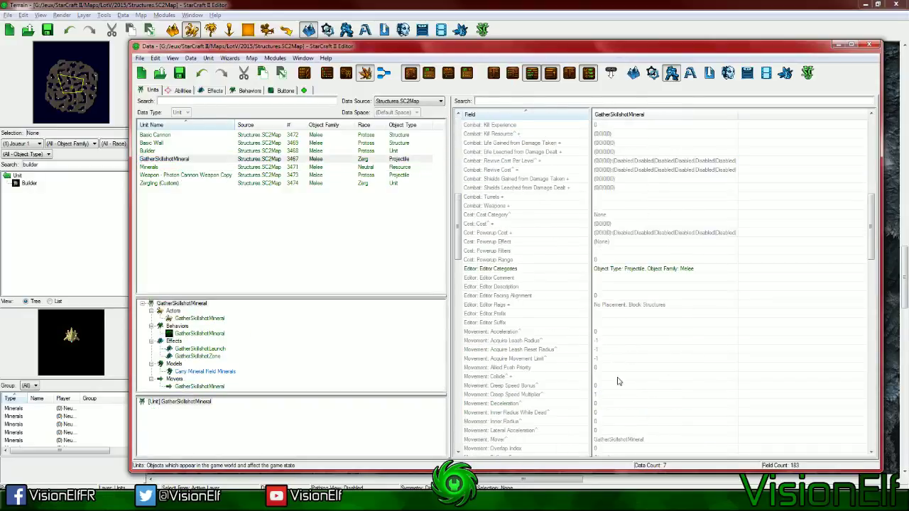
{"action": "scroll", "coordinate": [618, 382], "scroll_direction": "down", "scroll_amount": 20}
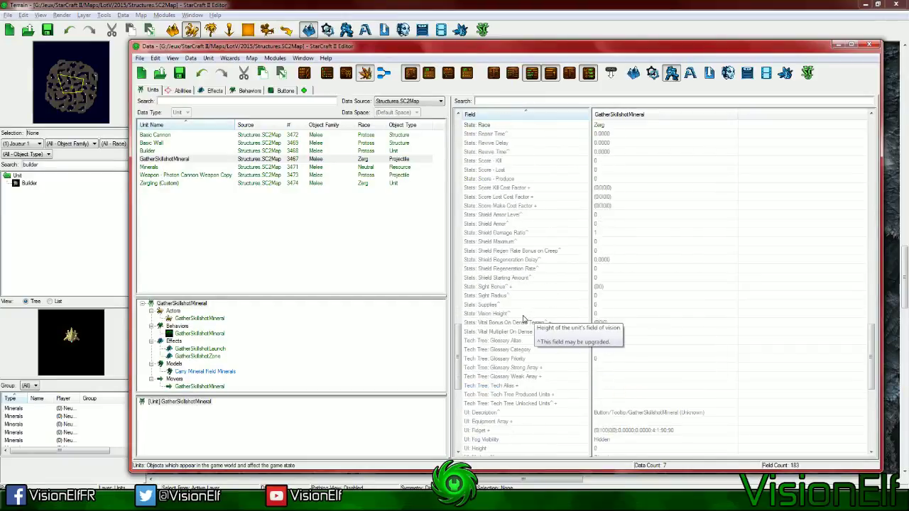
{"action": "scroll", "coordinate": [524, 319], "scroll_direction": "up", "scroll_amount": 6}
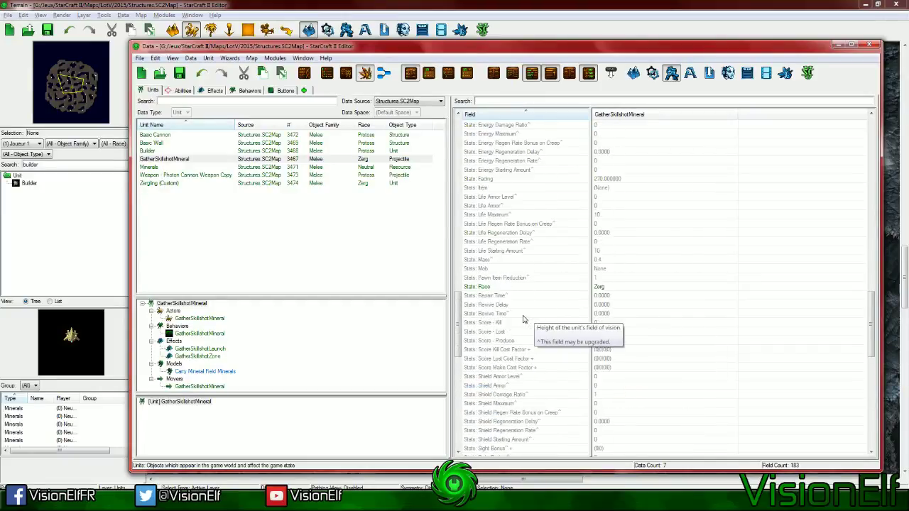
{"action": "scroll", "coordinate": [523, 318], "scroll_direction": "up", "scroll_amount": 4}
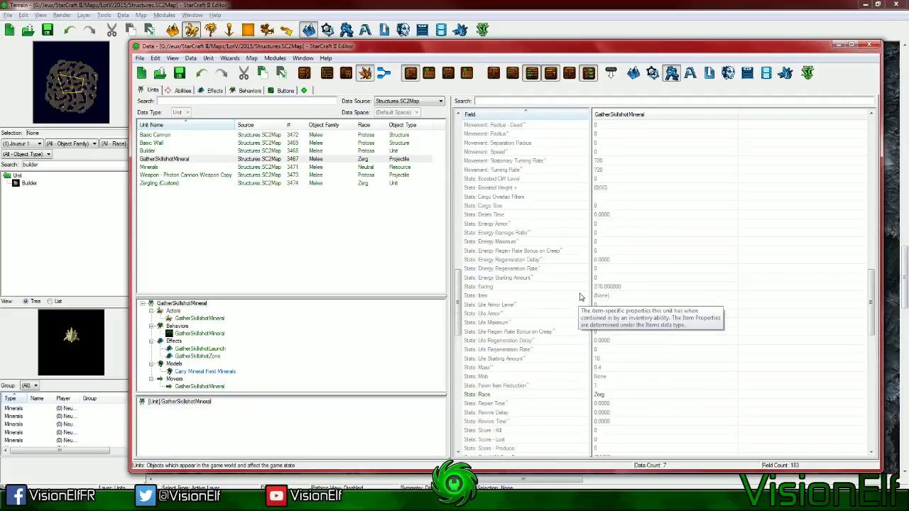
{"action": "scroll", "coordinate": [594, 315], "scroll_direction": "down", "scroll_amount": 20}
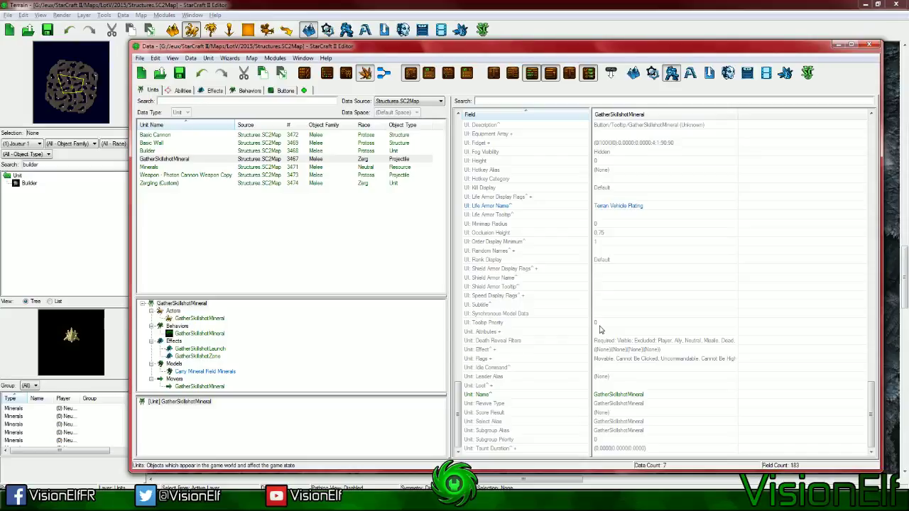
{"action": "mouse_move", "coordinate": [524, 231]}
{"action": "left_click_drag", "start_coordinate": [871, 404], "coordinate": [852, 243]}
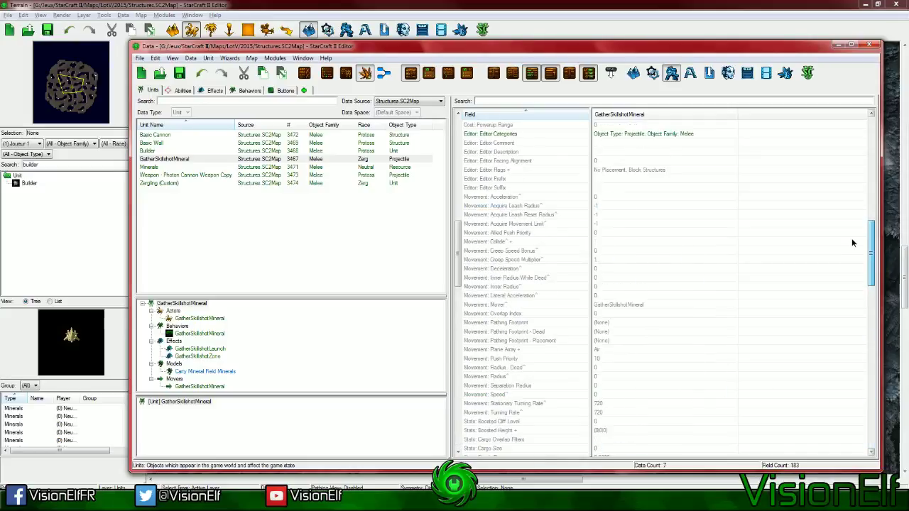
{"action": "mouse_move", "coordinate": [541, 295]}
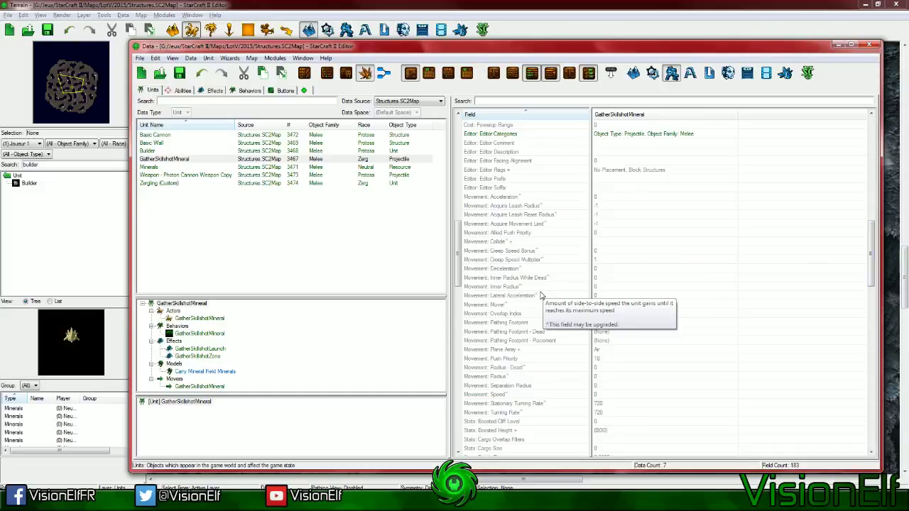
{"action": "scroll", "coordinate": [615, 434], "scroll_direction": "up", "scroll_amount": 15}
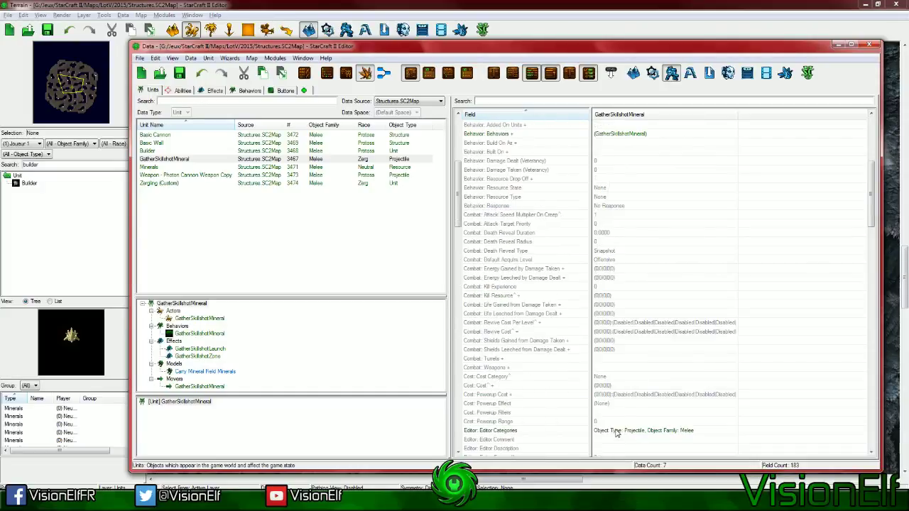
{"action": "scroll", "coordinate": [523, 286], "scroll_direction": "up", "scroll_amount": 3}
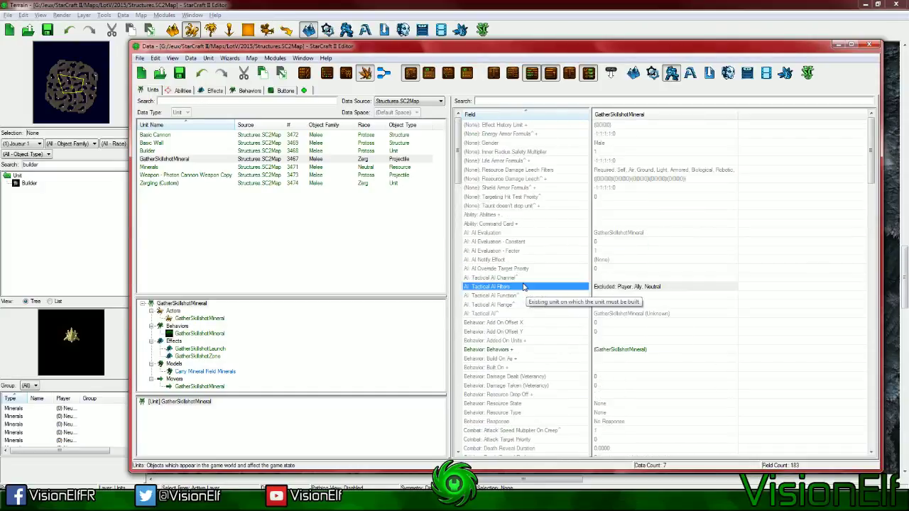
Filter the GatherSkillshotMineral unit's fields by height, set its UI Height to 0.5, save the map and clear the filter
{"action": "left_click", "coordinate": [517, 101]}
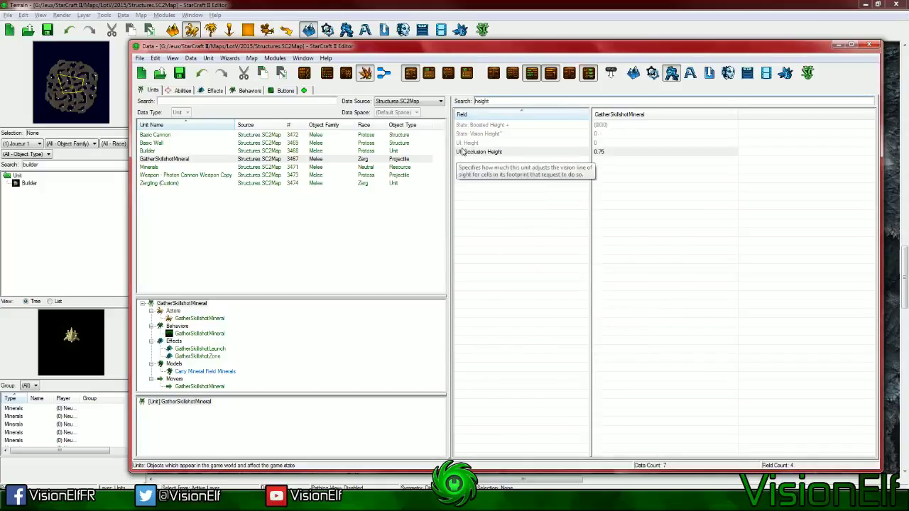
{"action": "left_click", "coordinate": [618, 150]}
{"action": "left_click", "coordinate": [619, 144]}
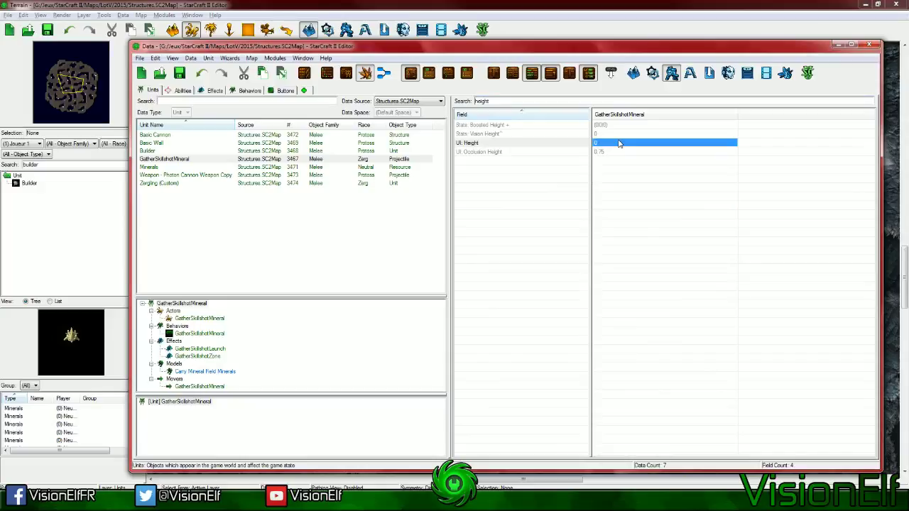
{"action": "double_click", "coordinate": [618, 144]}
{"action": "type", "text": "0.5"}
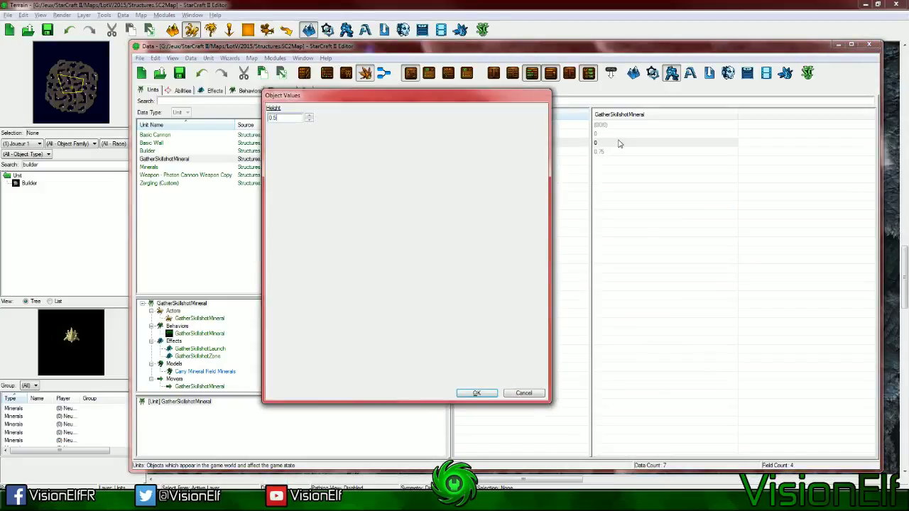
{"action": "key", "text": "Return"}
{"action": "key", "text": "ctrl+s"}
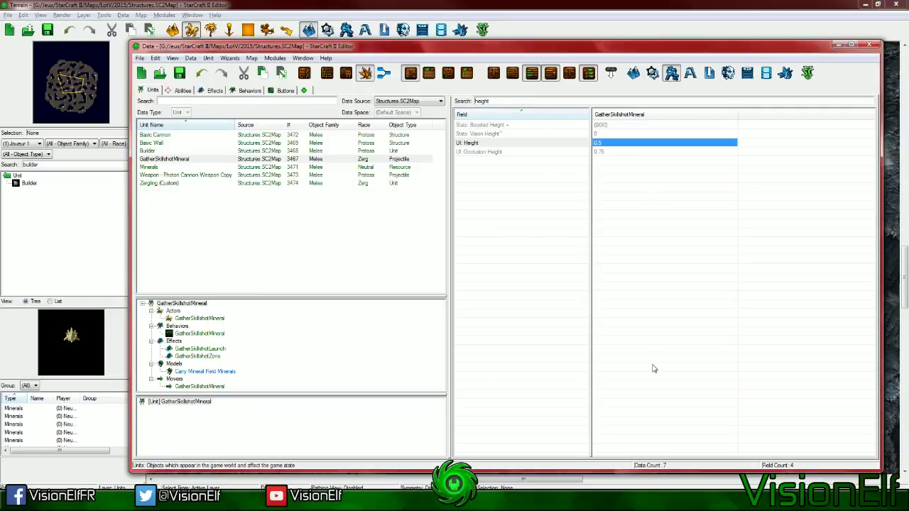
{"action": "double_click", "coordinate": [519, 105]}
{"action": "key", "text": "BackSpace"}
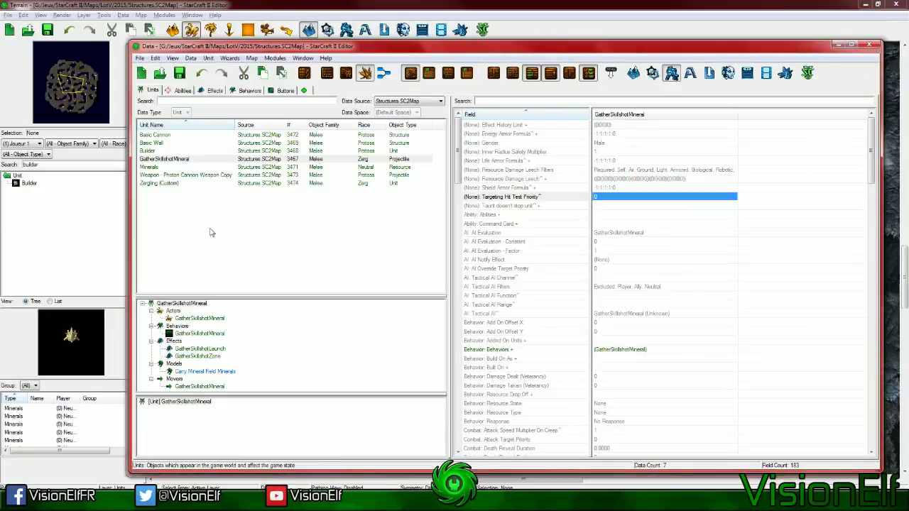
Open the GatherSkillshot ability's data and check its Target Filters
{"action": "left_click", "coordinate": [176, 89]}
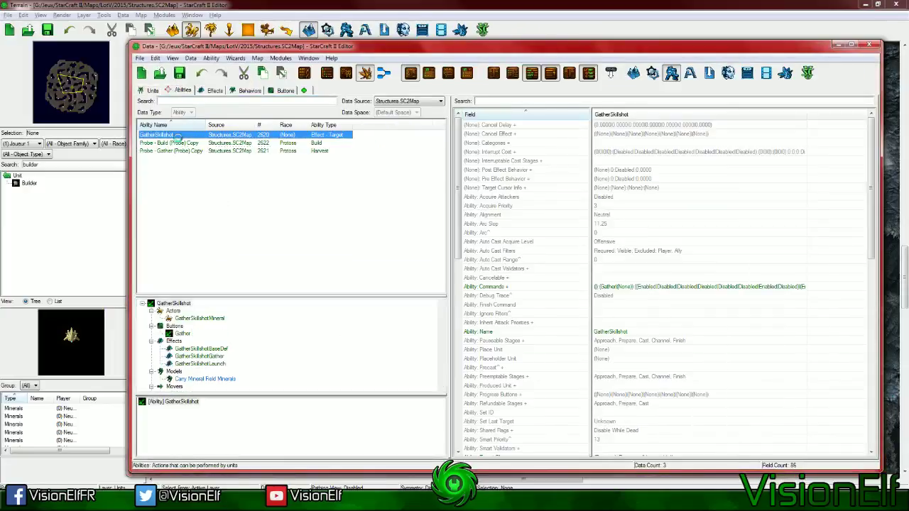
{"action": "key", "text": "ctrl+s"}
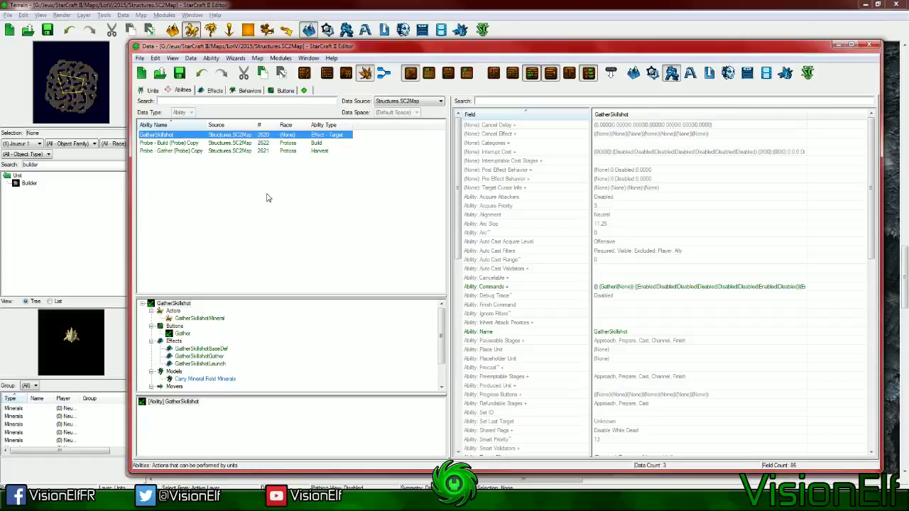
{"action": "left_click", "coordinate": [628, 367]}
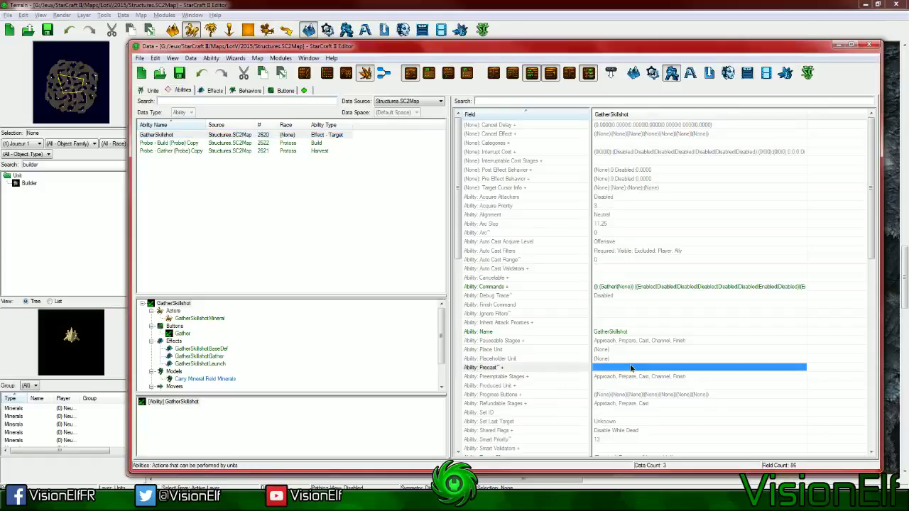
{"action": "scroll", "coordinate": [631, 368], "scroll_direction": "down", "scroll_amount": 3}
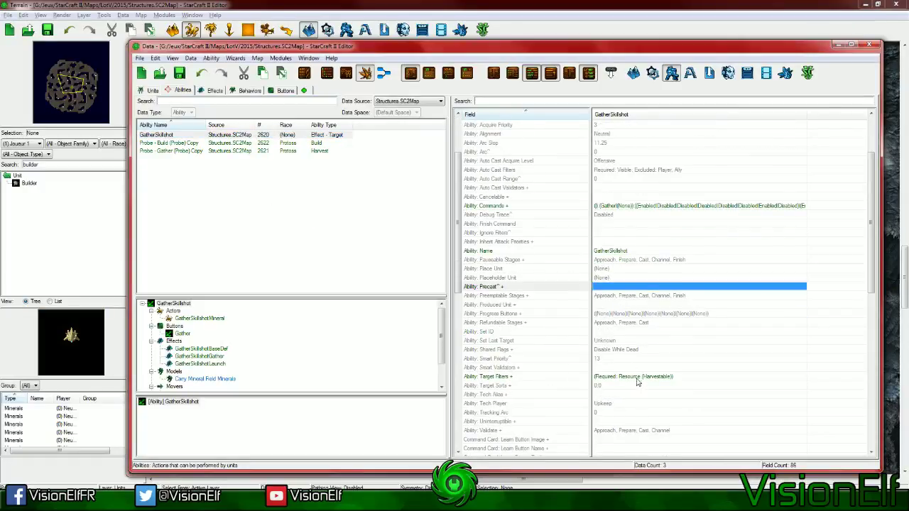
{"action": "left_click", "coordinate": [637, 377]}
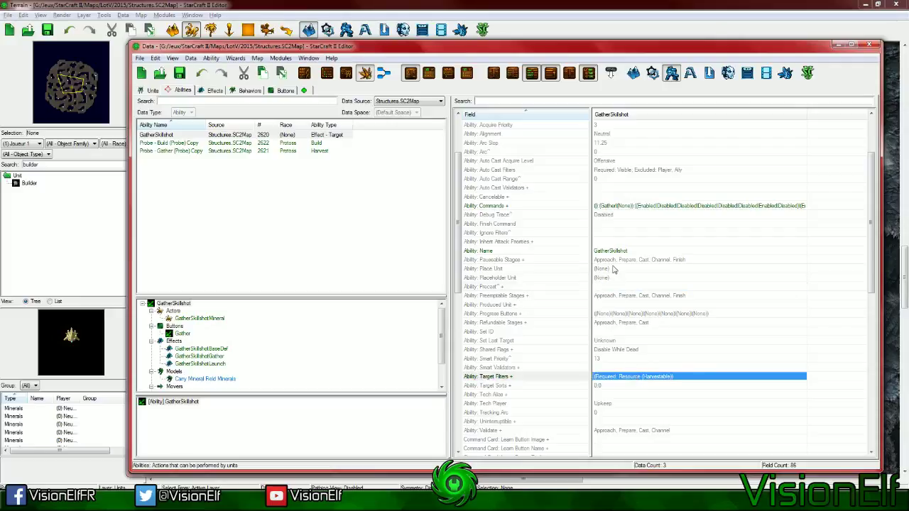
{"action": "scroll", "coordinate": [619, 312], "scroll_direction": "up", "scroll_amount": 3}
{"action": "scroll", "coordinate": [618, 312], "scroll_direction": "down", "scroll_amount": 6}
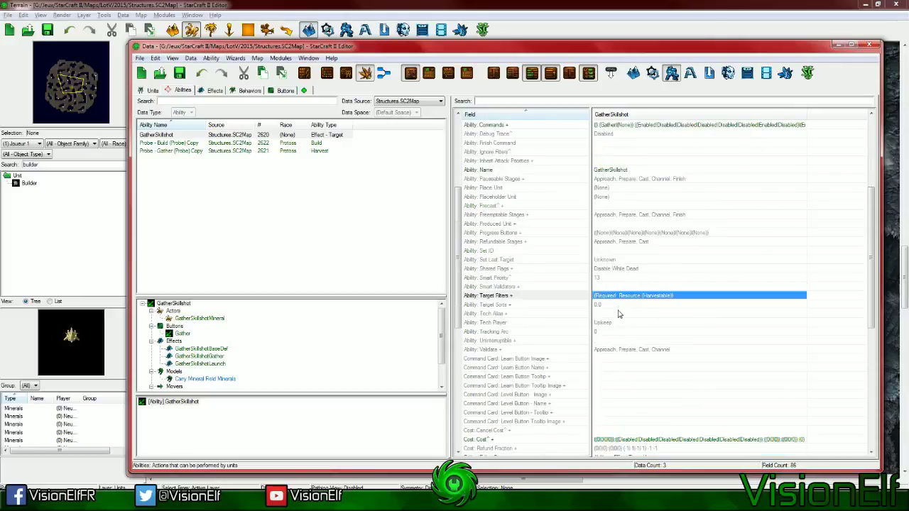
Add a value of 6 to the GatherSkillshot ability's Range
{"action": "scroll", "coordinate": [619, 314], "scroll_direction": "down", "scroll_amount": 5}
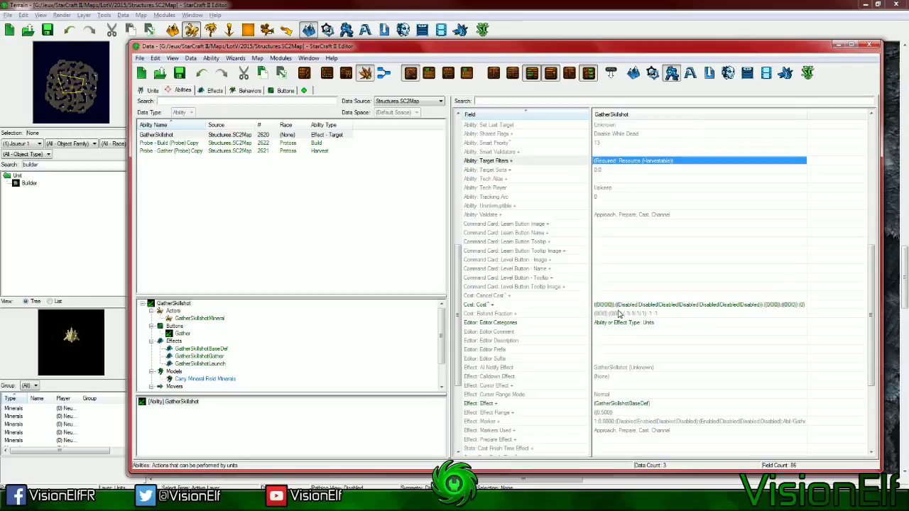
{"action": "scroll", "coordinate": [618, 313], "scroll_direction": "down", "scroll_amount": 4}
{"action": "scroll", "coordinate": [618, 314], "scroll_direction": "down", "scroll_amount": 2}
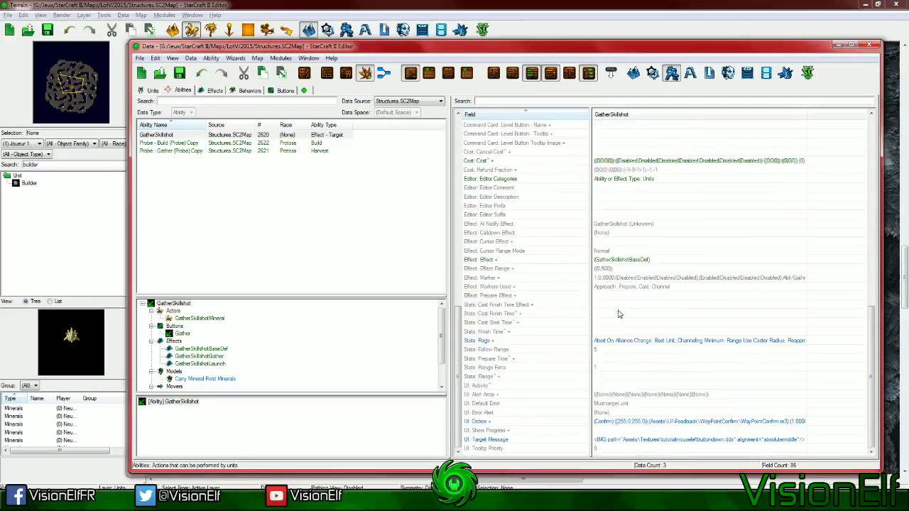
{"action": "left_click", "coordinate": [604, 367]}
{"action": "double_click", "coordinate": [618, 376]}
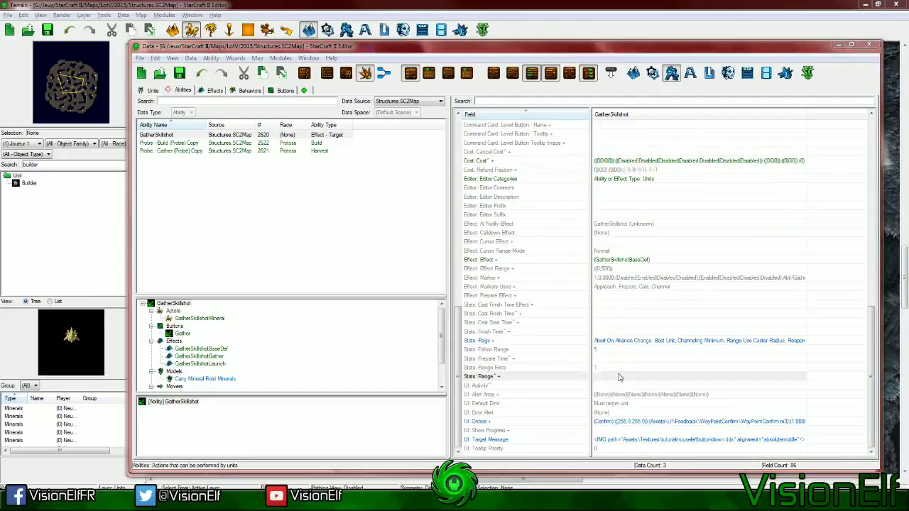
{"action": "left_click", "coordinate": [544, 119]}
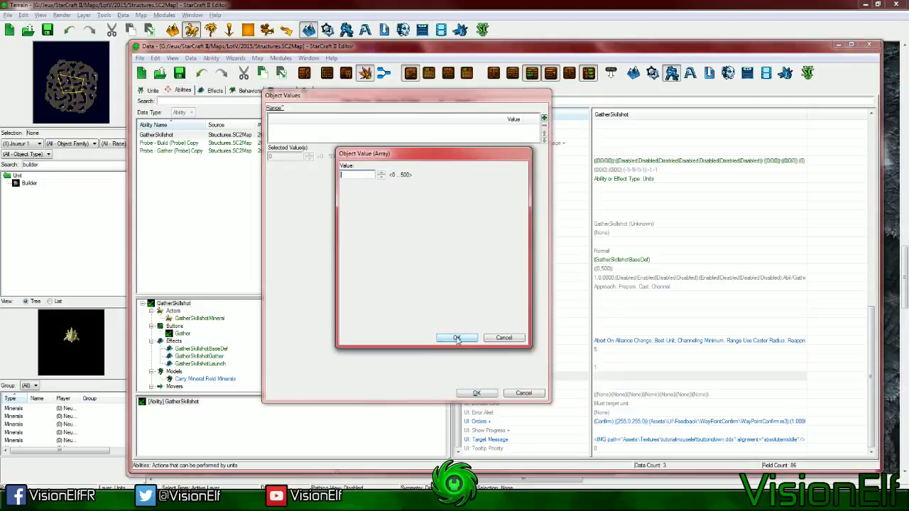
{"action": "type", "text": "6"}
{"action": "left_click", "coordinate": [456, 337]}
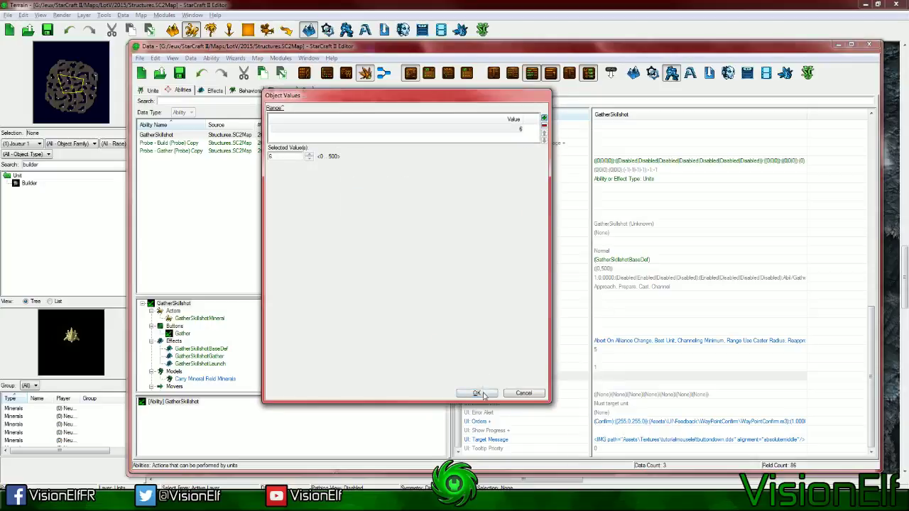
{"action": "left_click", "coordinate": [476, 392]}
{"action": "left_click", "coordinate": [620, 323]}
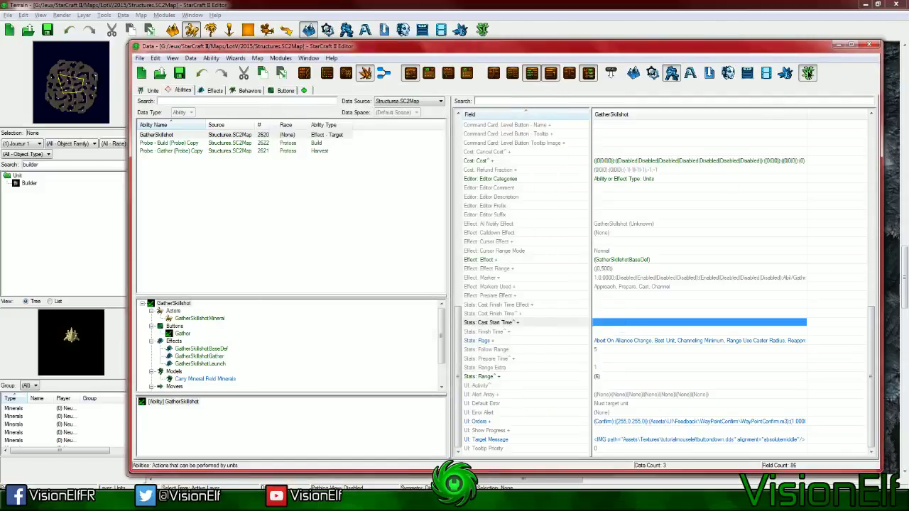
Run a test of the map and move the Builder across the open ground to draw the mineral missile after it
{"action": "left_click", "coordinate": [807, 72]}
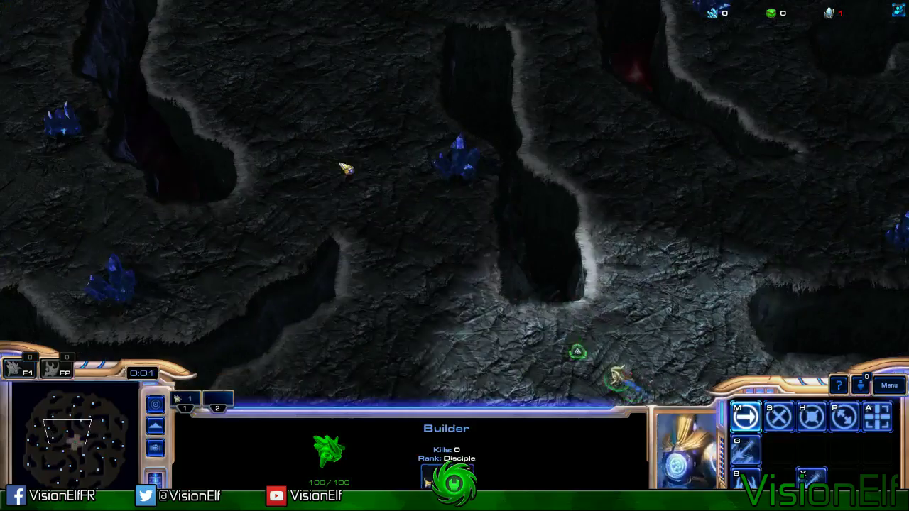
{"action": "right_click", "coordinate": [436, 323]}
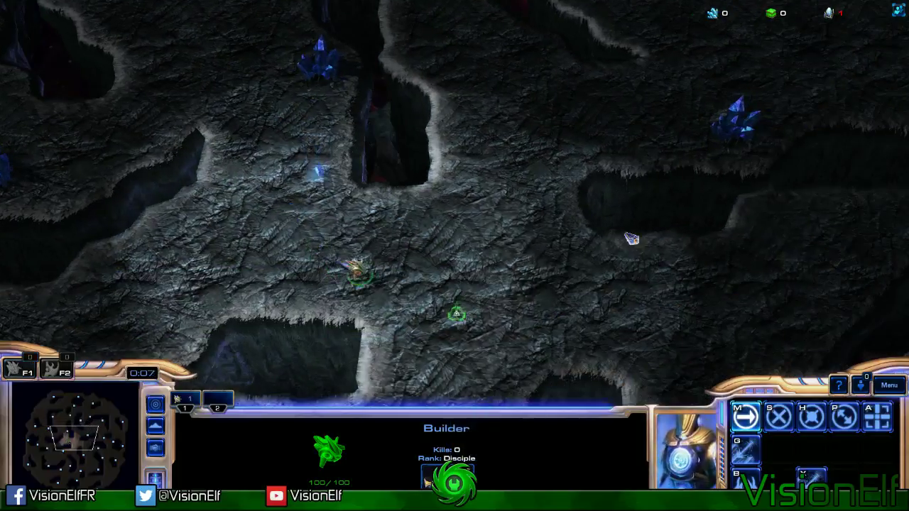
{"action": "right_click", "coordinate": [550, 238]}
{"action": "right_click", "coordinate": [513, 152]}
{"action": "key", "text": "Up"}
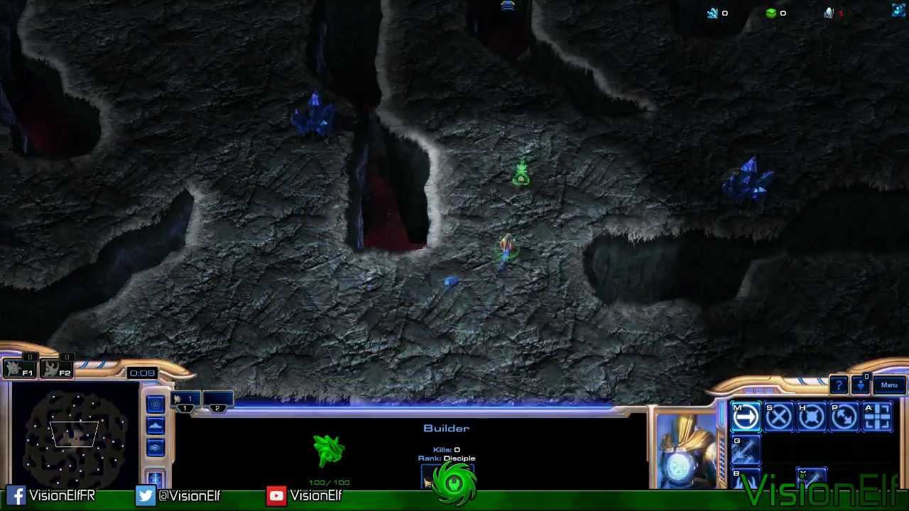
Move the Builder north along the chasm and cast Gather on the mineral field across it
{"action": "right_click", "coordinate": [499, 106]}
{"action": "key", "text": "Up"}
{"action": "key", "text": "g"}
{"action": "left_click", "coordinate": [361, 205]}
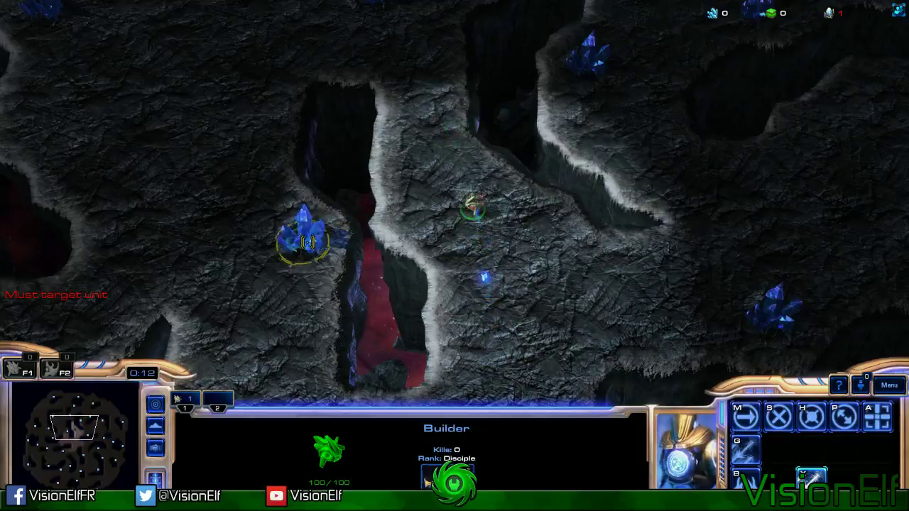
Walk the Builder northwest onto the wide plateau and cast Gather at the mineral field near its western tip
{"action": "key", "text": "Up"}
{"action": "right_click", "coordinate": [331, 102]}
{"action": "right_click", "coordinate": [284, 92]}
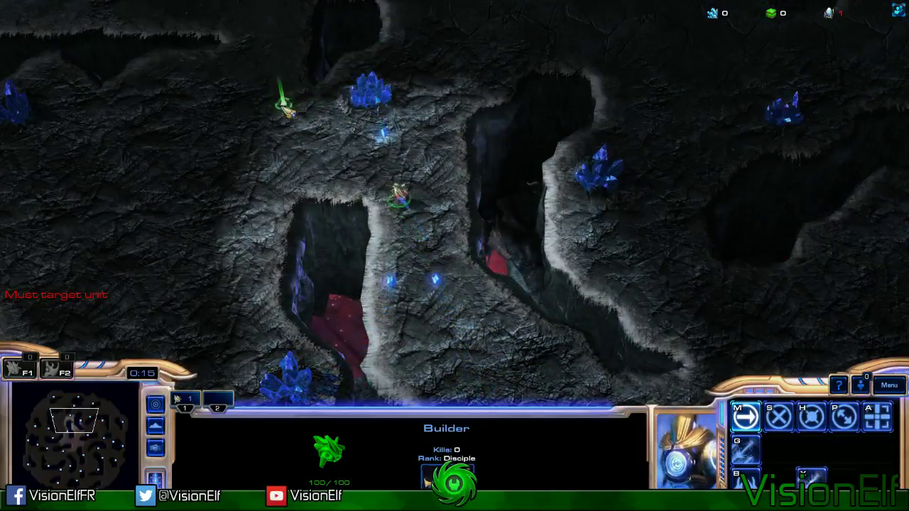
{"action": "right_click", "coordinate": [245, 107]}
{"action": "key", "text": "Left"}
{"action": "right_click", "coordinate": [324, 118]}
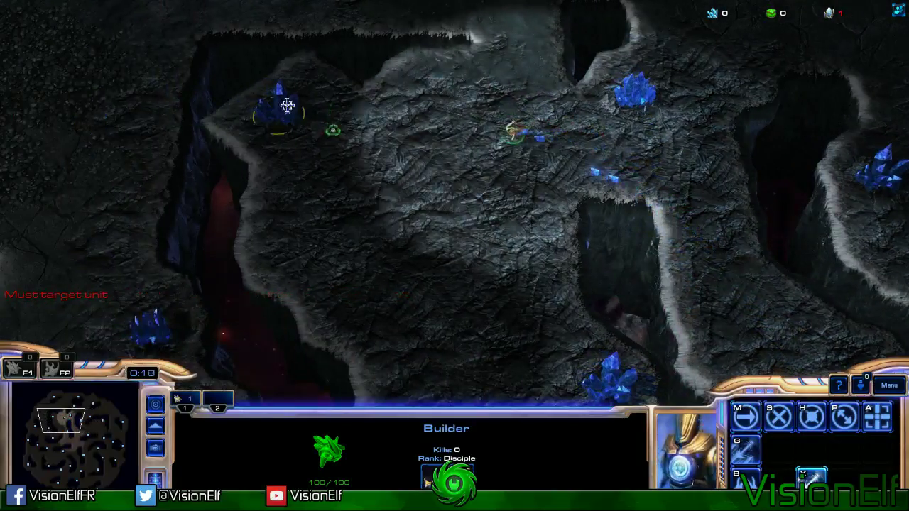
{"action": "right_click", "coordinate": [311, 204]}
{"action": "key", "text": "g"}
{"action": "left_click", "coordinate": [327, 213]}
Send the Builder northeast across the plateau and cast Gather on the mineral field beside the small pit
{"action": "right_click", "coordinate": [362, 91]}
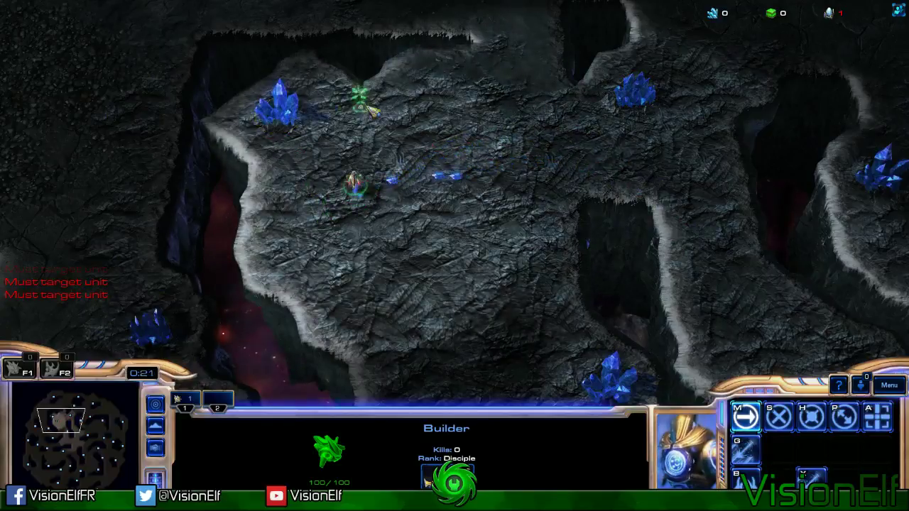
{"action": "right_click", "coordinate": [392, 88]}
{"action": "key", "text": "Up"}
{"action": "right_click", "coordinate": [531, 111]}
{"action": "key", "text": "g"}
{"action": "left_click", "coordinate": [648, 200]}
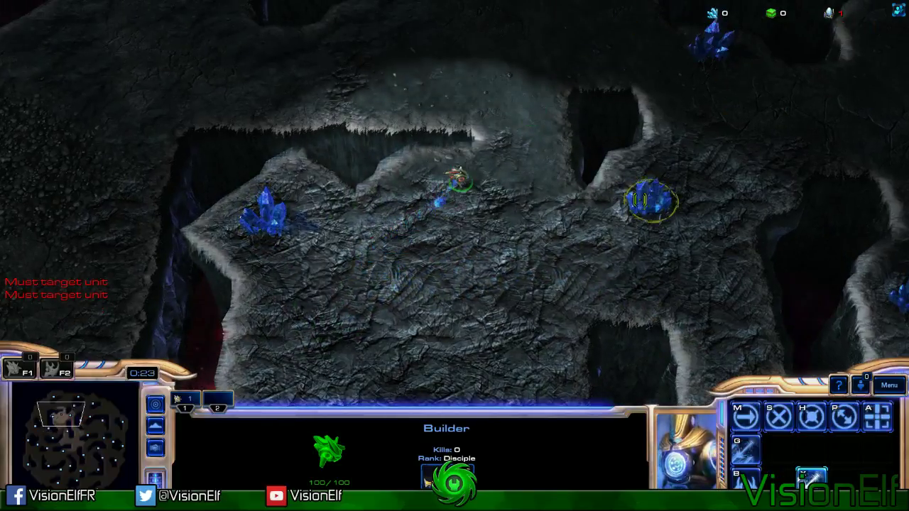
Walk the Builder north onto the smooth ground and cast Gather on the mineral field to the east
{"action": "right_click", "coordinate": [541, 40]}
{"action": "key", "text": "Up"}
{"action": "right_click", "coordinate": [508, 89]}
{"action": "right_click", "coordinate": [572, 114]}
{"action": "key", "text": "g"}
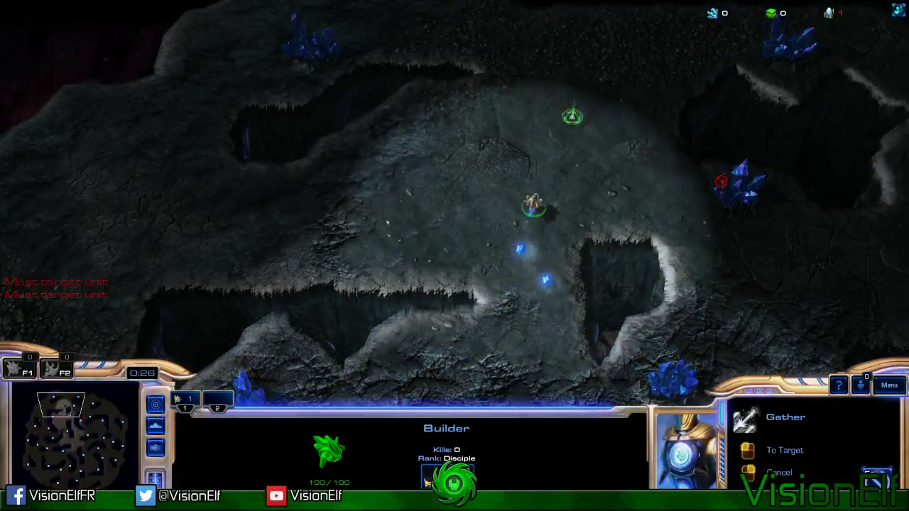
{"action": "left_click", "coordinate": [731, 184]}
Lead the Builder up to the map's northern edge and back south toward the plateau
{"action": "right_click", "coordinate": [648, 103]}
{"action": "key", "text": "Up"}
{"action": "right_click", "coordinate": [479, 152]}
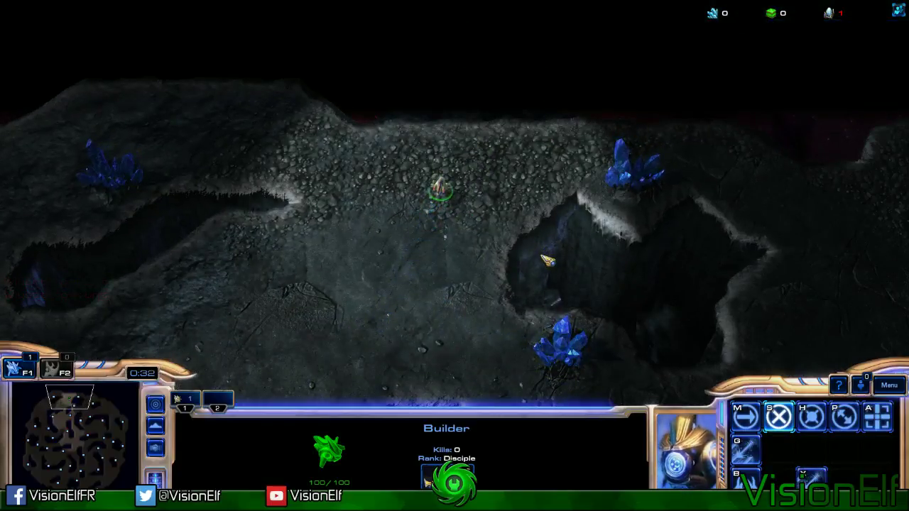
{"action": "right_click", "coordinate": [410, 235]}
{"action": "right_click", "coordinate": [382, 276]}
{"action": "key", "text": "Down"}
{"action": "right_click", "coordinate": [409, 329]}
Inspect two nearby mineral fields, then reselect the Builder and send it southwest onto the plateau
{"action": "left_click", "coordinate": [660, 94]}
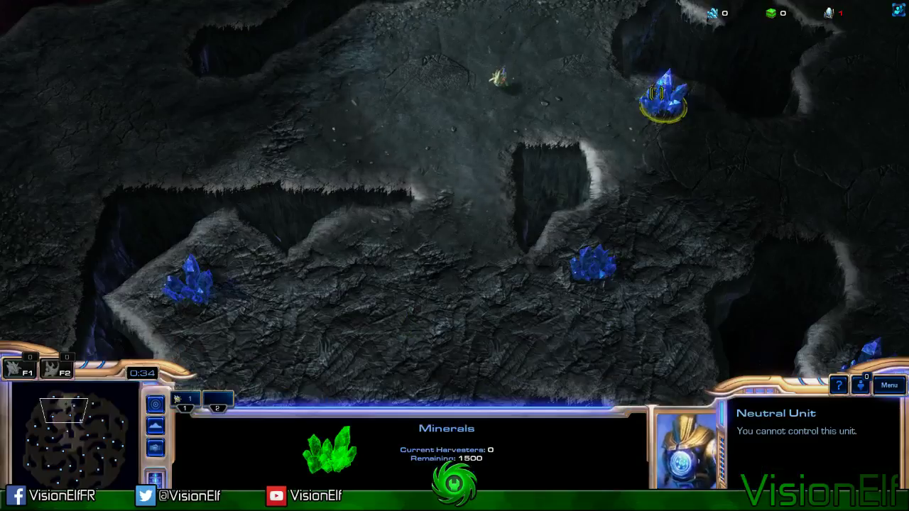
{"action": "left_click", "coordinate": [589, 262]}
{"action": "key", "text": "F1"}
{"action": "right_click", "coordinate": [348, 301]}
{"action": "right_click", "coordinate": [290, 317]}
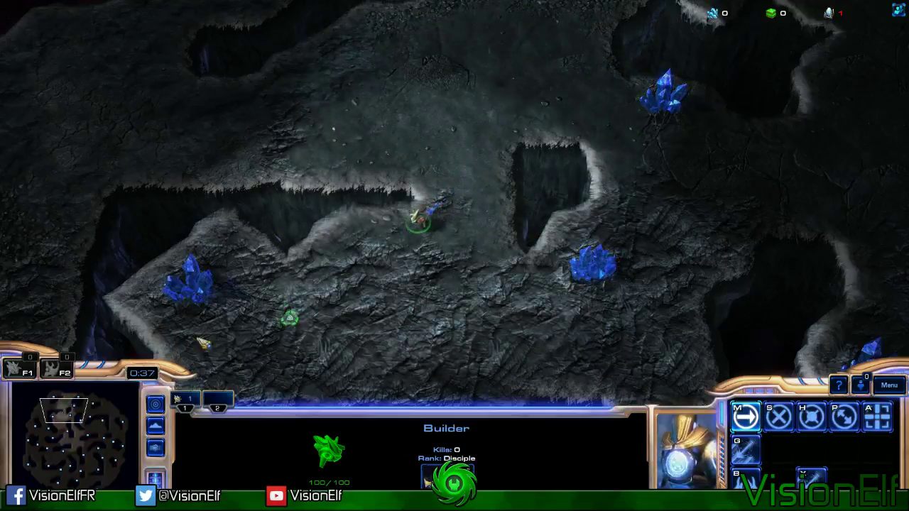
Stop the Builder in the middle of the plateau to view it up close
{"action": "key", "text": "Down"}
{"action": "left_click", "coordinate": [200, 206]}
{"action": "left_click", "coordinate": [380, 172]}
{"action": "key", "text": "Down"}
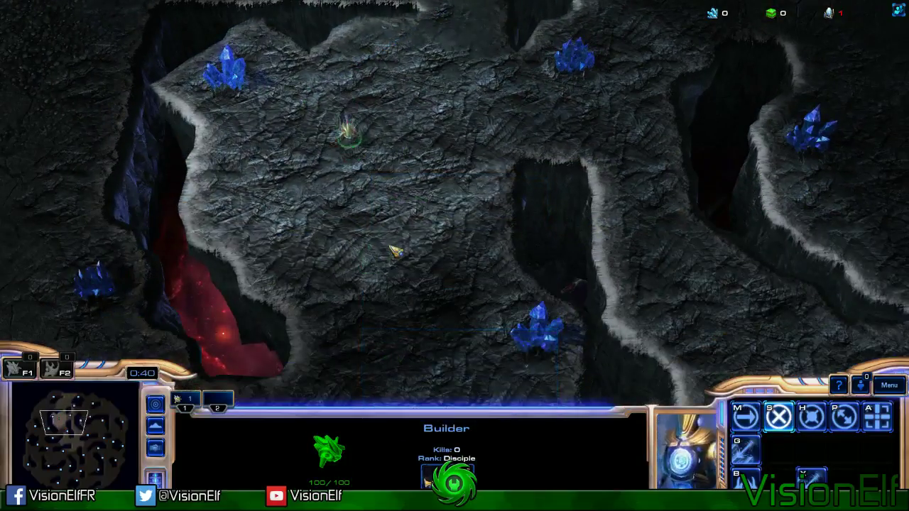
{"action": "key", "text": "a"}
{"action": "key", "text": "s"}
{"action": "scroll", "coordinate": [460, 304], "scroll_direction": "up", "scroll_amount": 4}
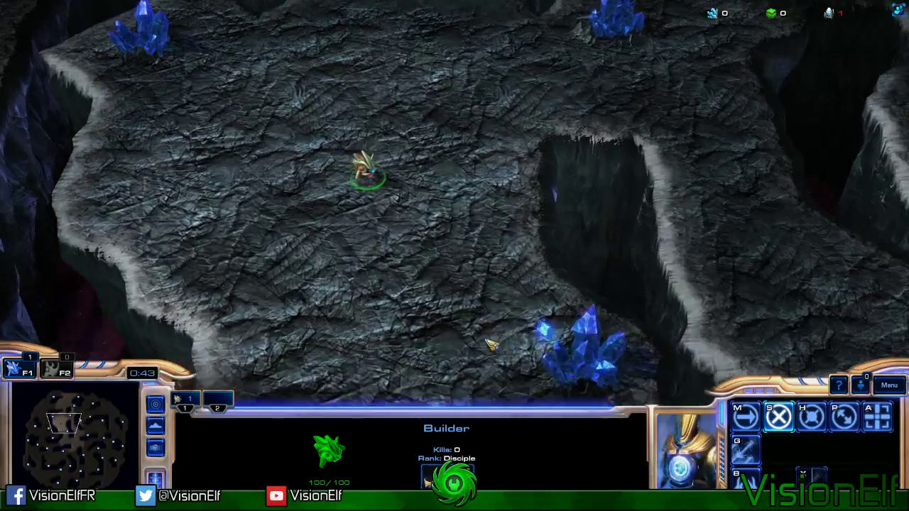
Observe the mineral missile near the Builder up close and cast Gather on the plateau's northwestern mineral field
{"action": "right_click", "coordinate": [315, 152]}
{"action": "key", "text": "Up"}
{"action": "key", "text": "Left"}
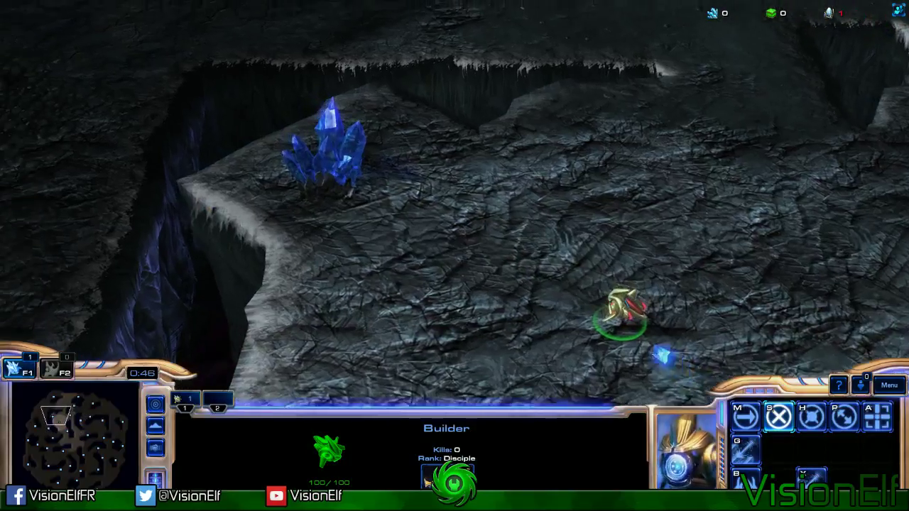
{"action": "key", "text": "Up"}
{"action": "key", "text": "Left"}
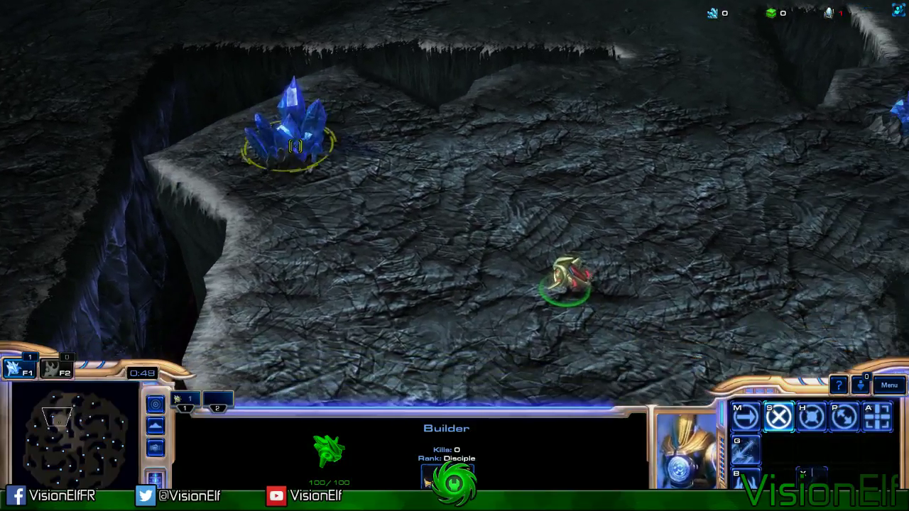
{"action": "key", "text": "Right"}
{"action": "key", "text": "Down"}
{"action": "key", "text": "Left"}
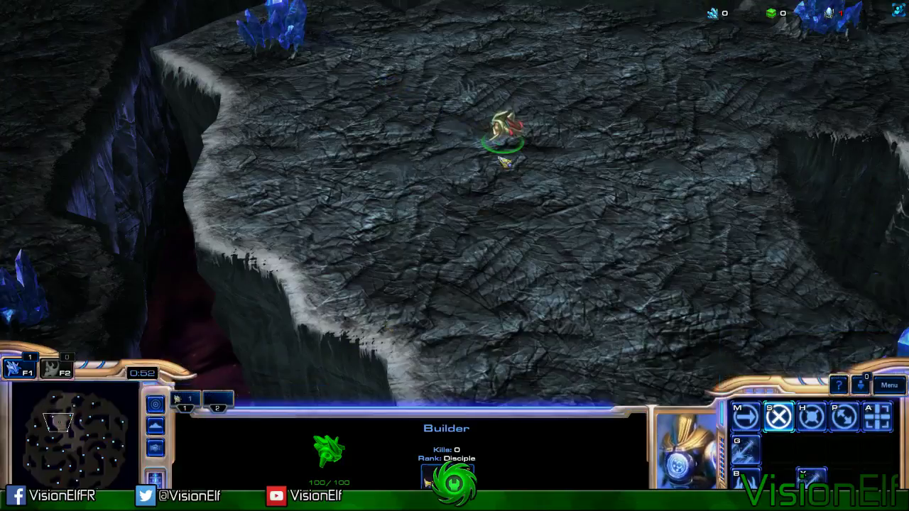
{"action": "key", "text": "Right"}
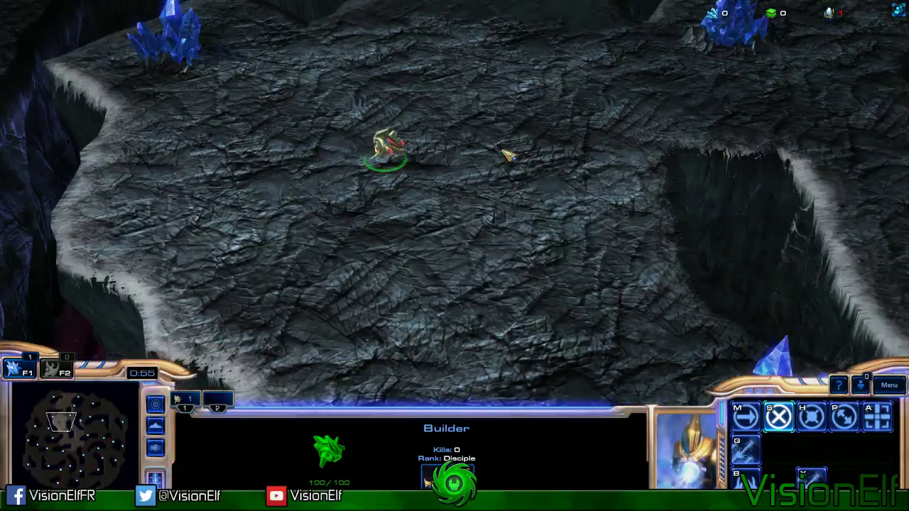
{"action": "key", "text": "Up"}
{"action": "key", "text": "g"}
{"action": "left_click", "coordinate": [146, 106]}
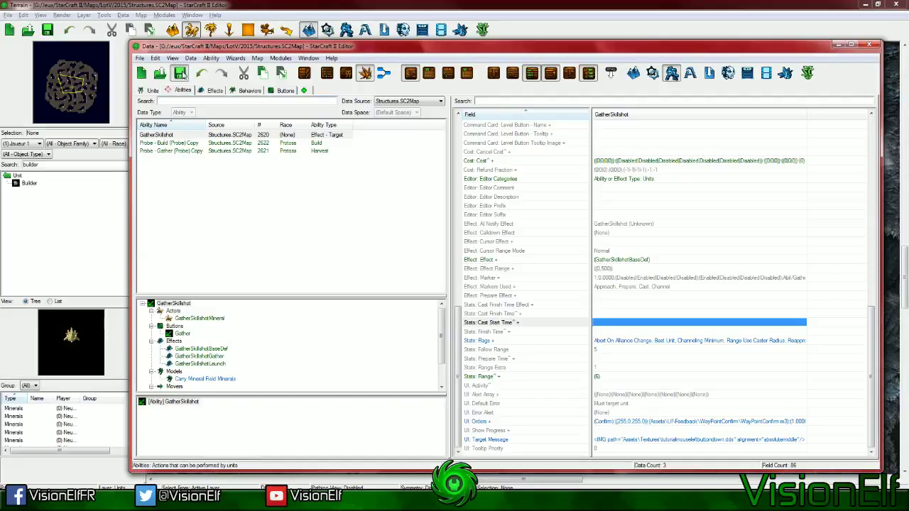
Return to the editor's data window and save the map
{"action": "left_click", "coordinate": [180, 73]}
{"action": "left_click", "coordinate": [179, 74]}
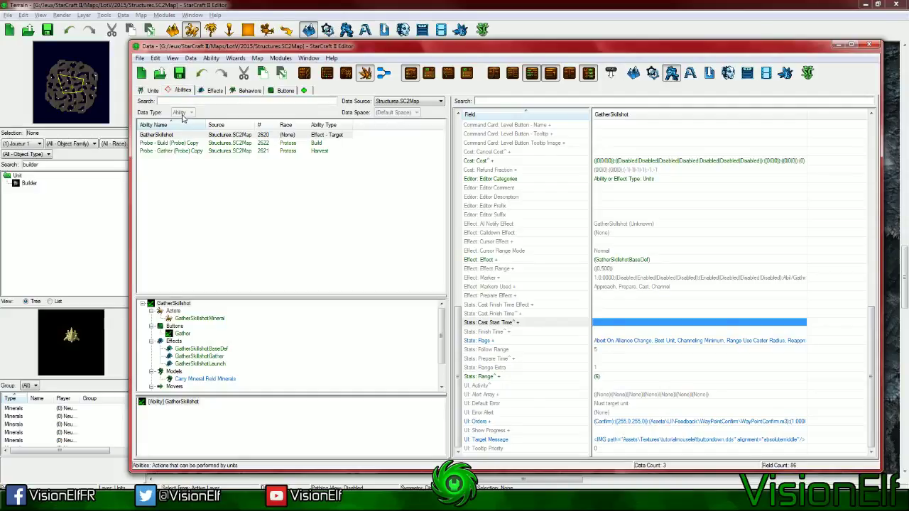
{"action": "left_click", "coordinate": [179, 73]}
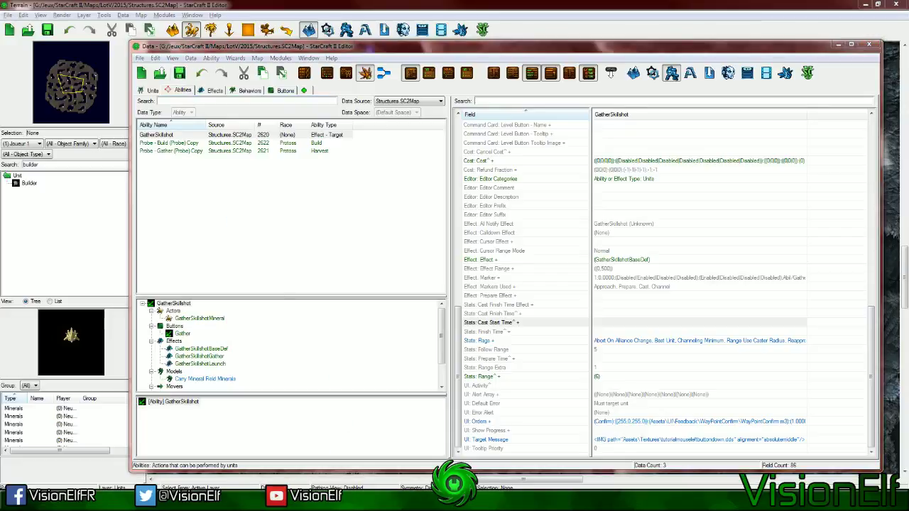